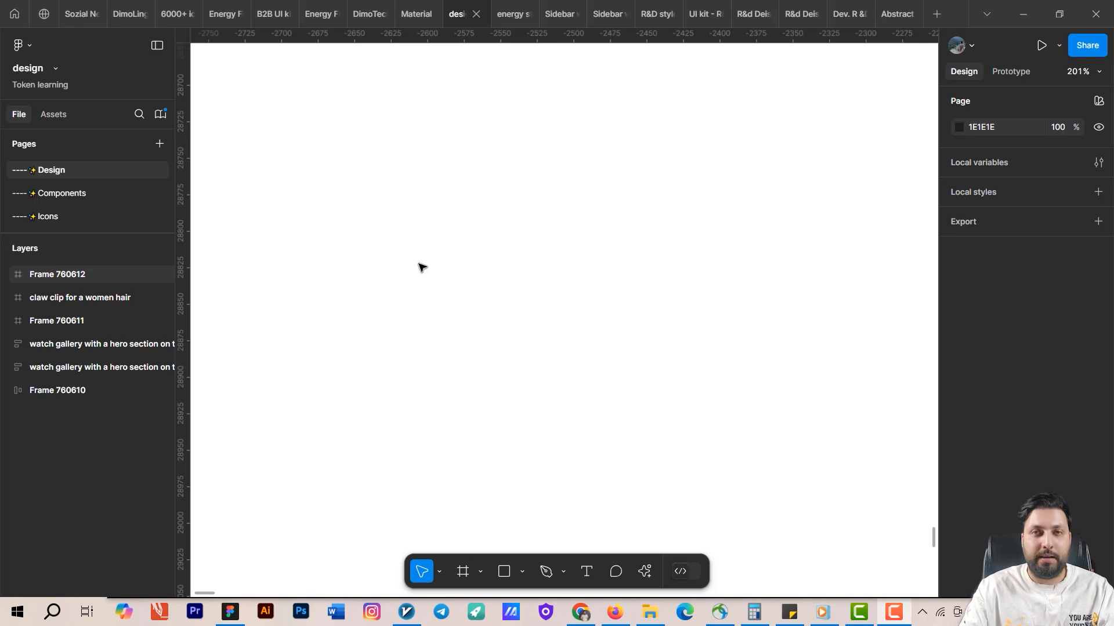
Inspect the filled, outlined and text button variants and their sizes in the Material 3 Design Kit file.
click(409, 14)
scroll(482, 226, down, 3)
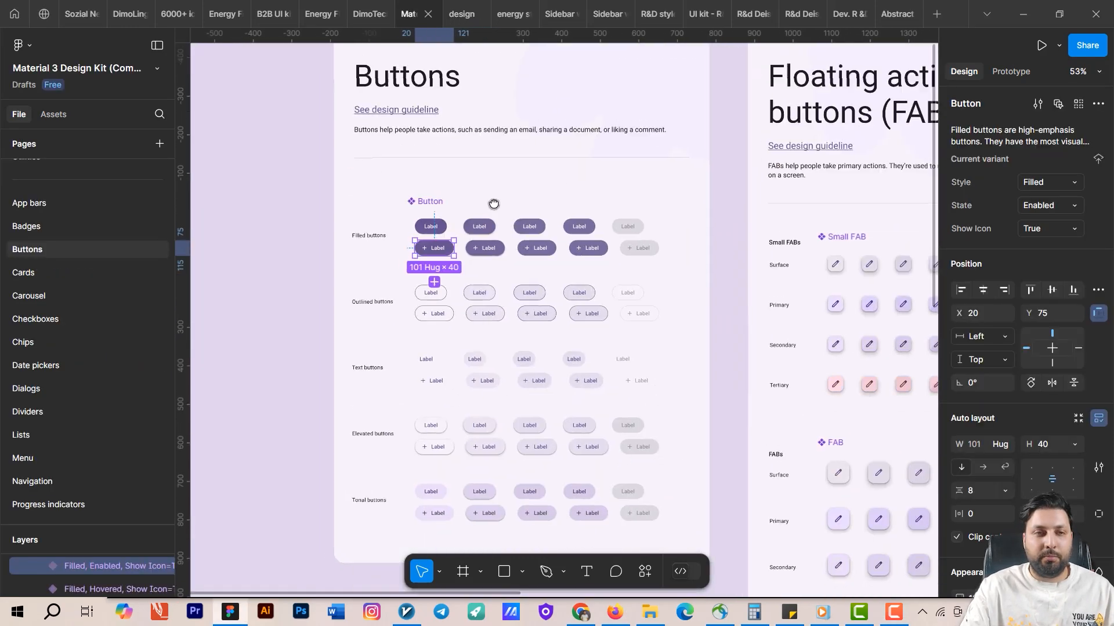
scroll(493, 206, up, 5)
drag(504, 234, 526, 196)
scroll(526, 196, down, 3)
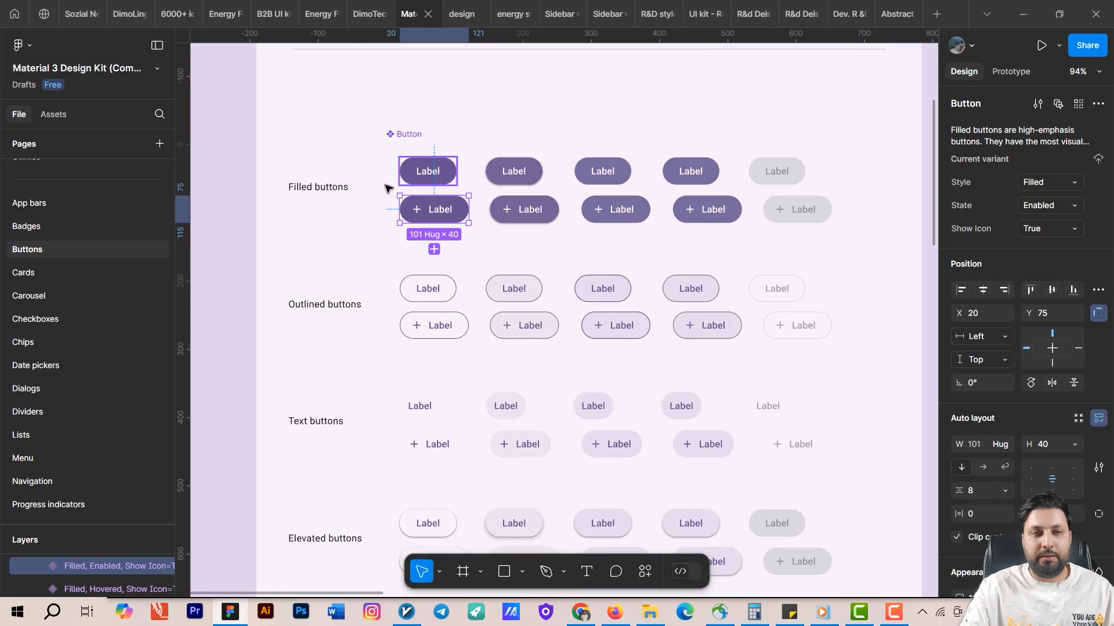
click(430, 181)
click(451, 228)
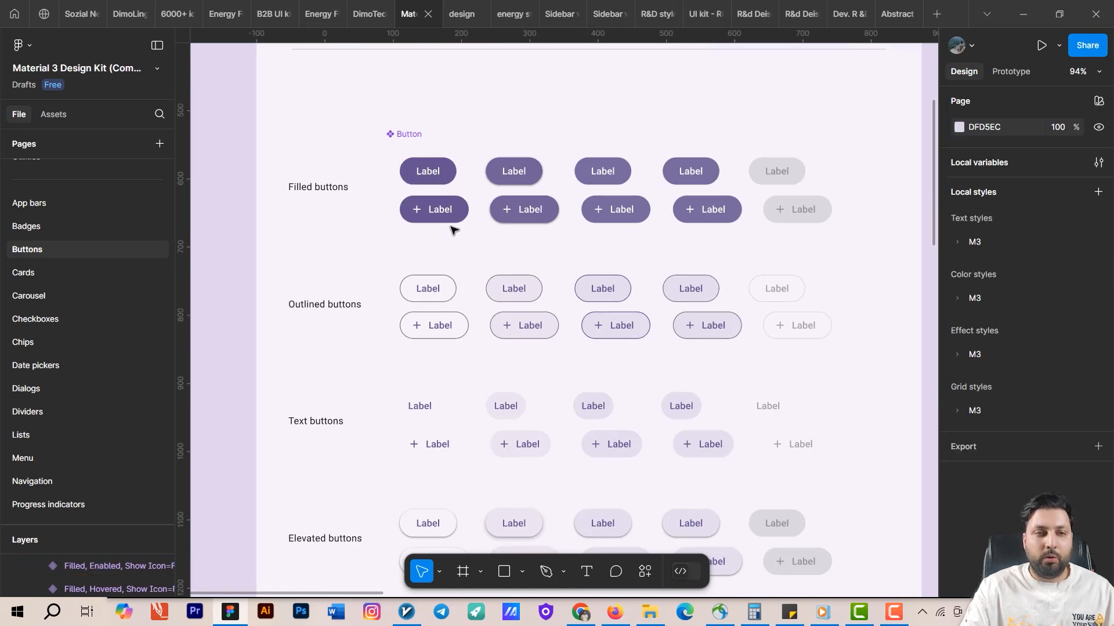
click(449, 218)
click(440, 295)
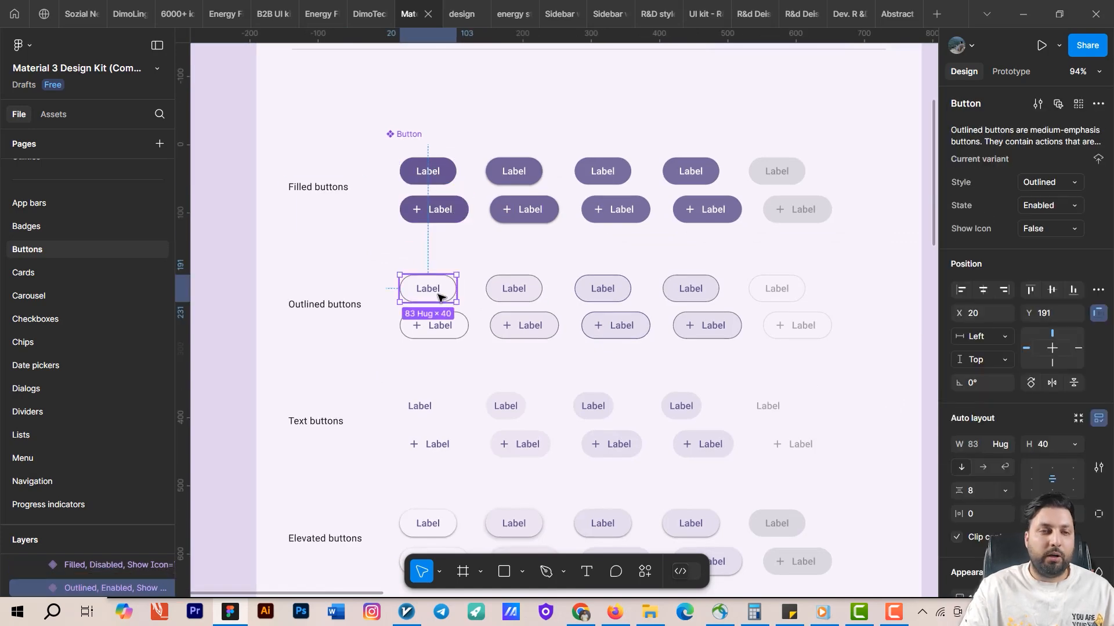
click(434, 410)
scroll(492, 288, down, 4)
scroll(464, 380, down, 4)
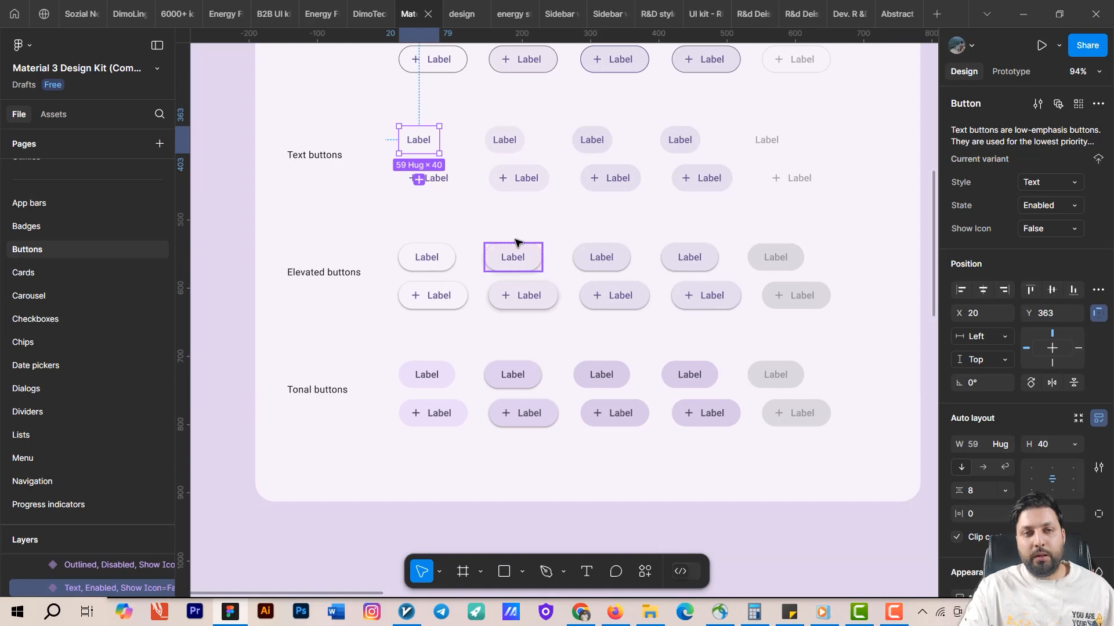
scroll(515, 242, up, 5)
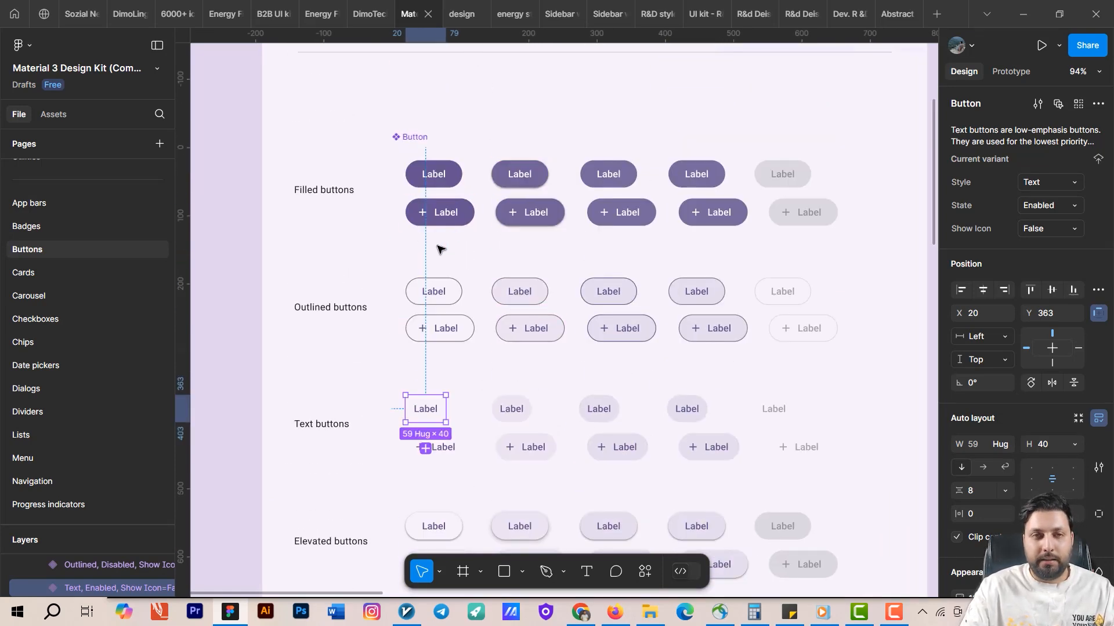
Open the Components page of the design file and draw a frame about 368 × 317.
click(461, 19)
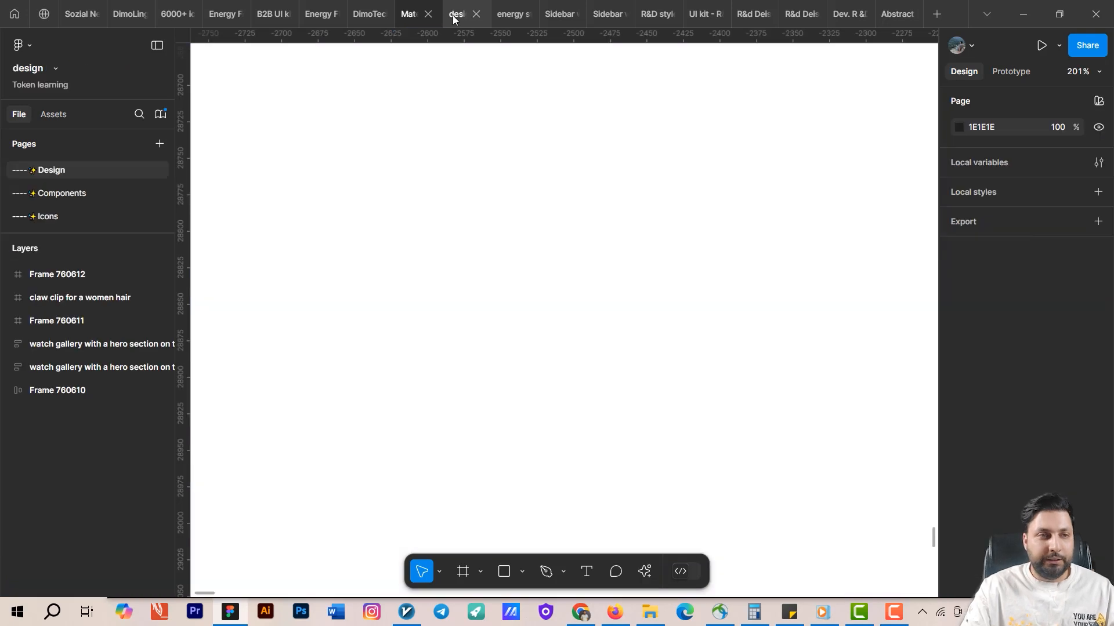
click(89, 186)
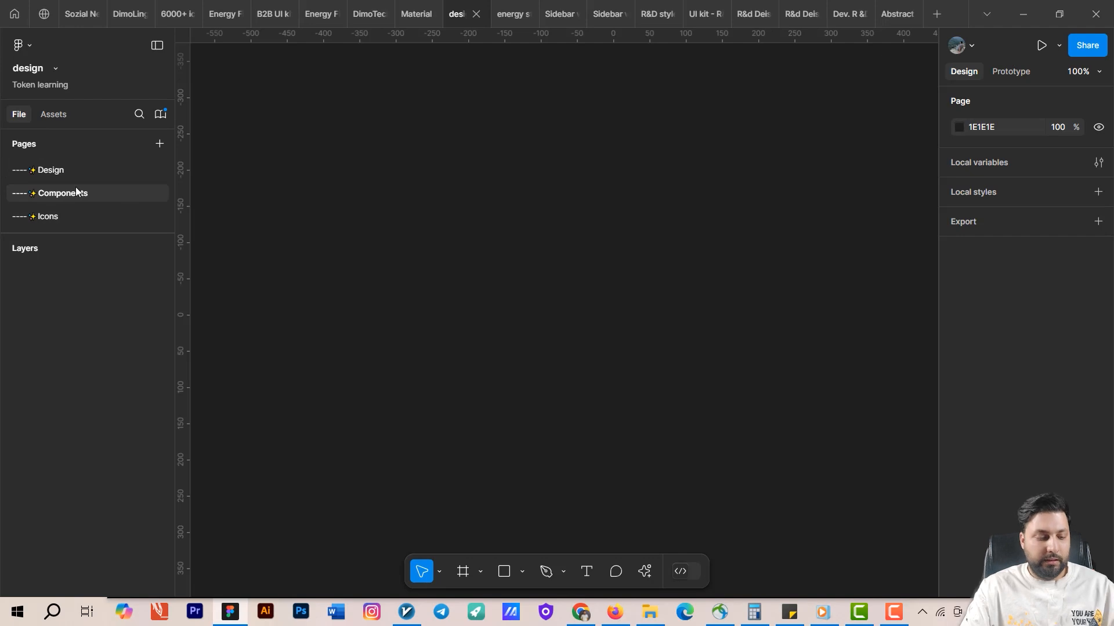
key(f)
drag(328, 198, 595, 428)
Rename the new frame as buttons.
scroll(376, 264, up, 5)
scroll(406, 203, left, 3)
double_click(398, 162)
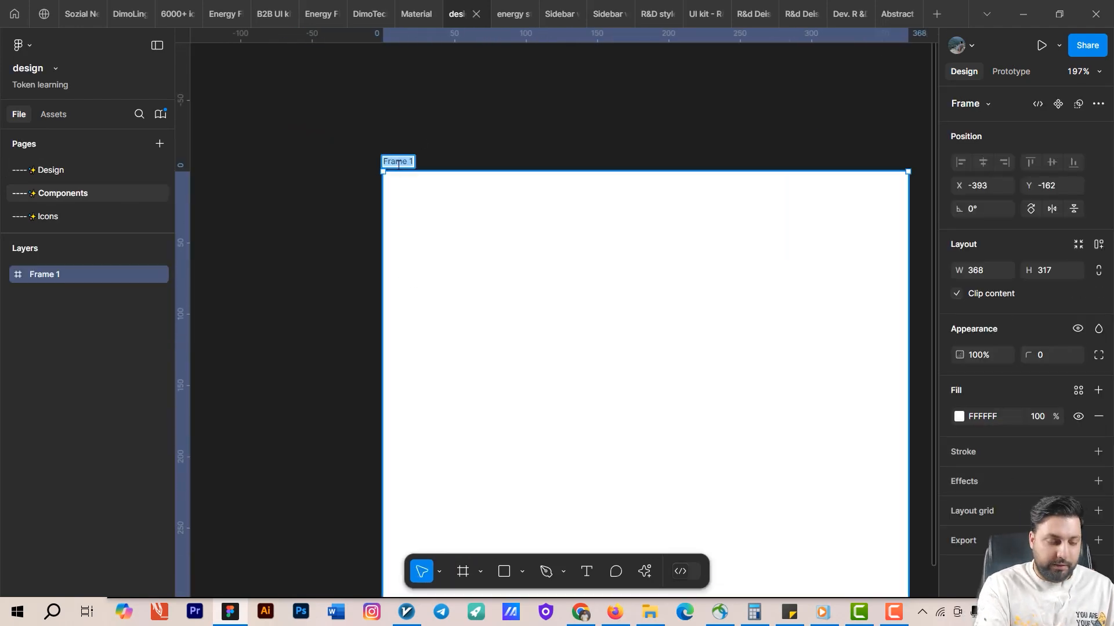
text(Buttons)
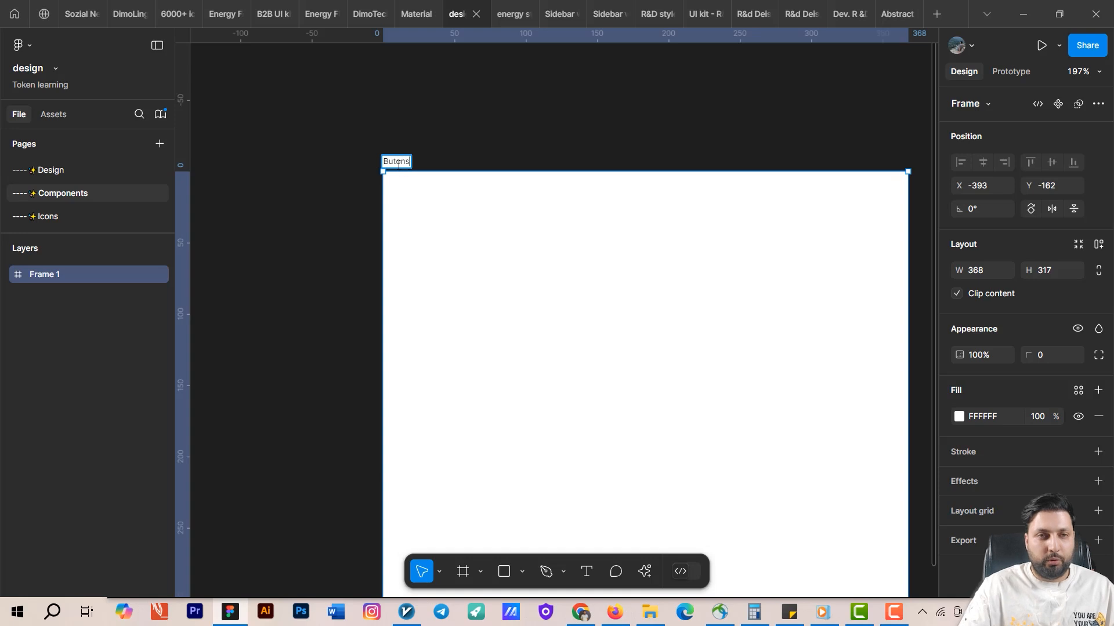
key(Return)
scroll(399, 165, up, 3)
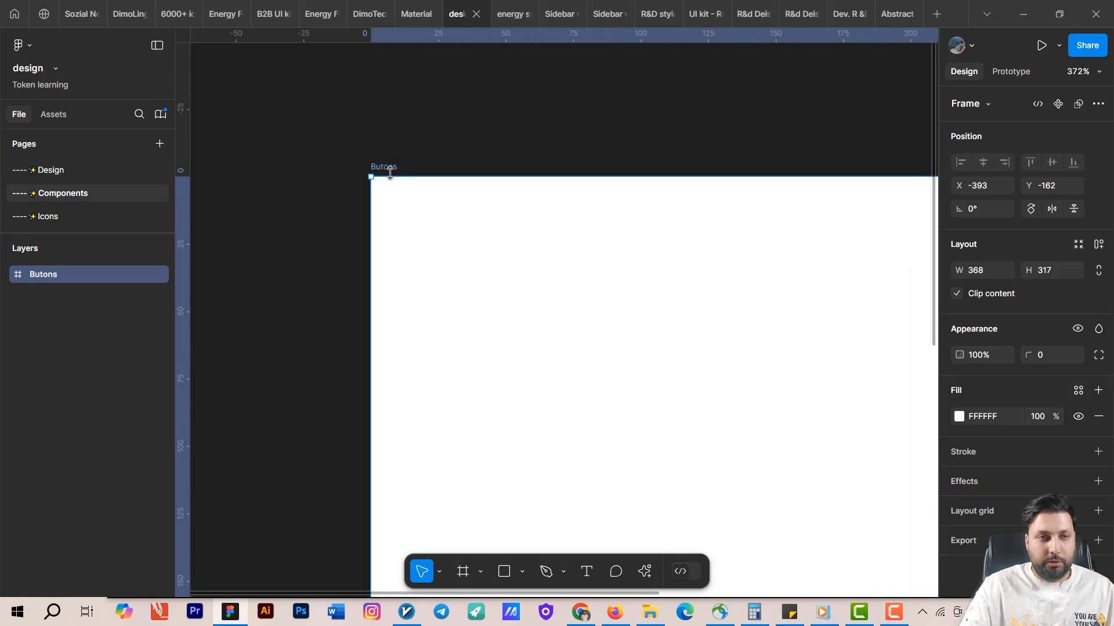
double_click(385, 167)
click(381, 167)
text(t)
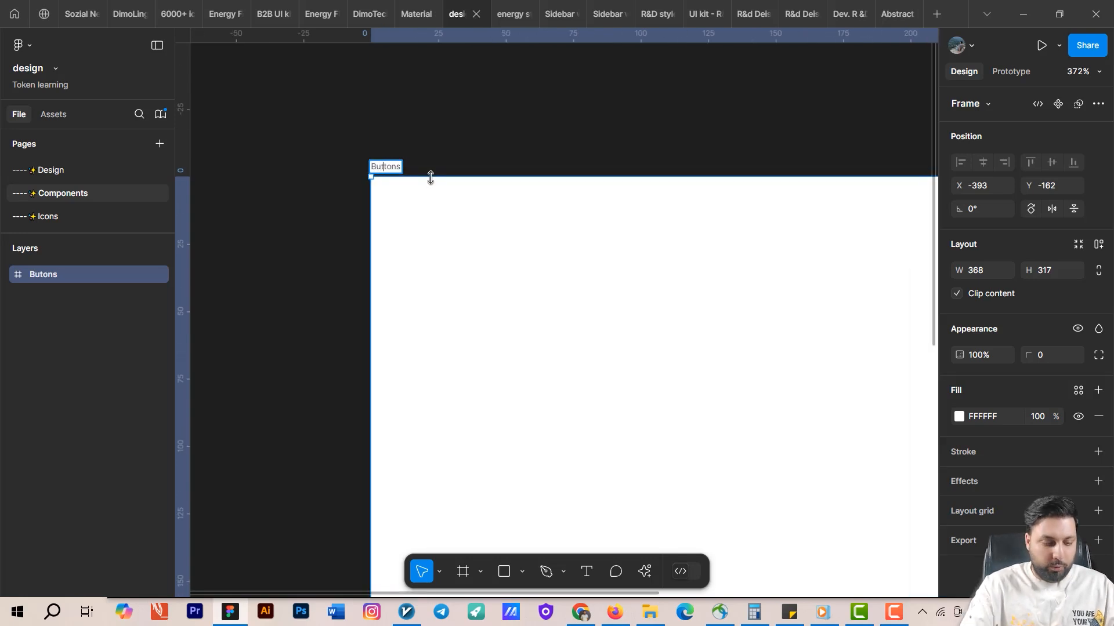
text(butto)
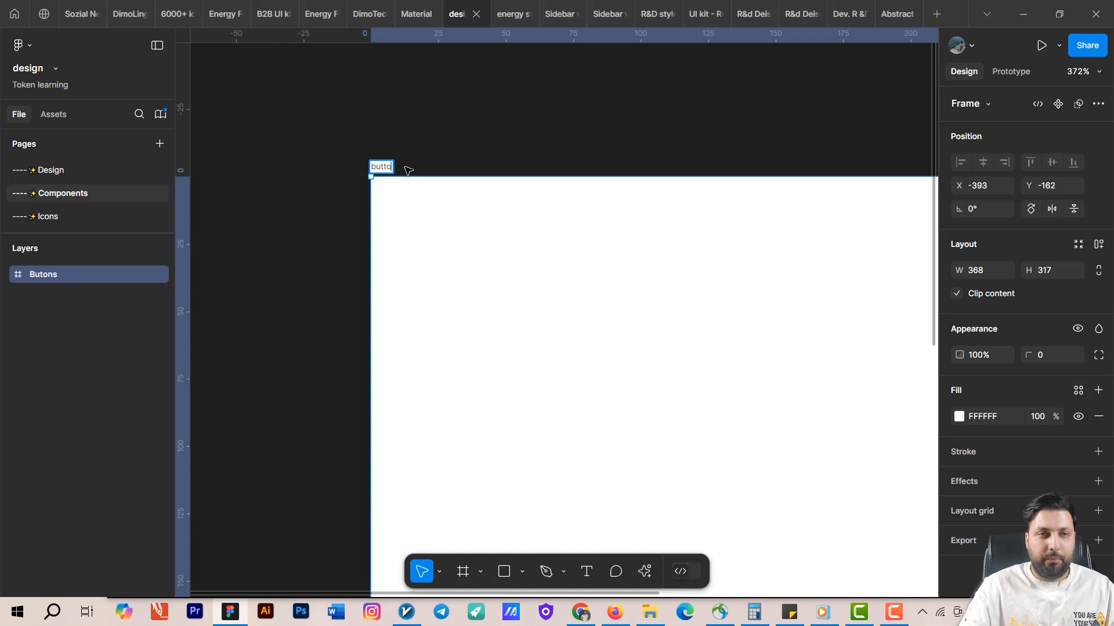
text(ns)
key(Return)
Draw a small frame about 33 wide inside the buttons frame and set its height to 40.
key(f)
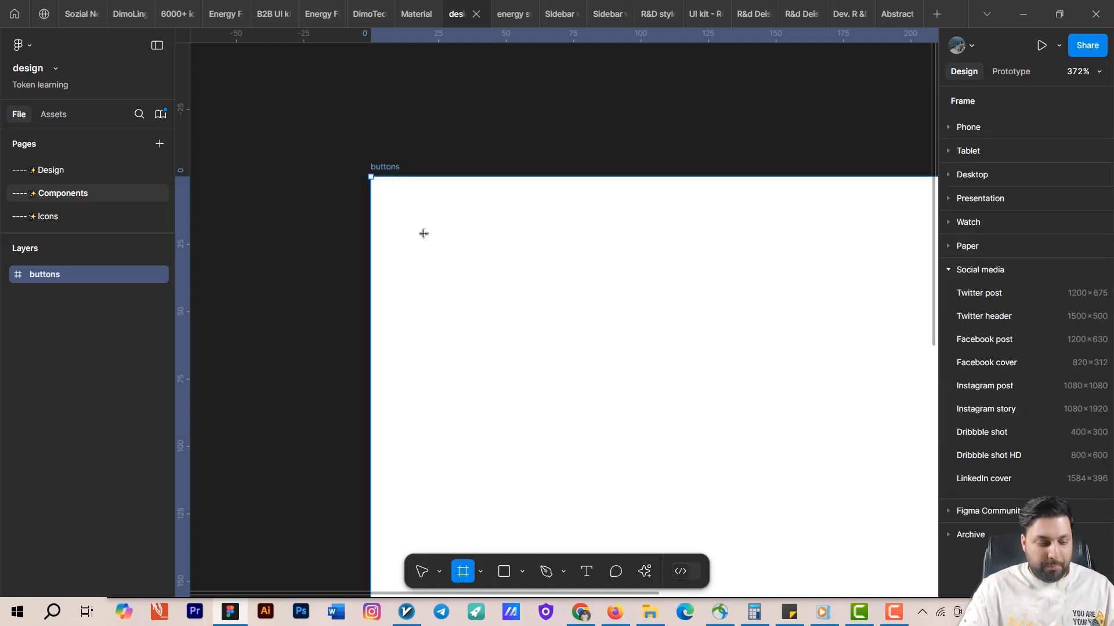
drag(412, 217, 500, 251)
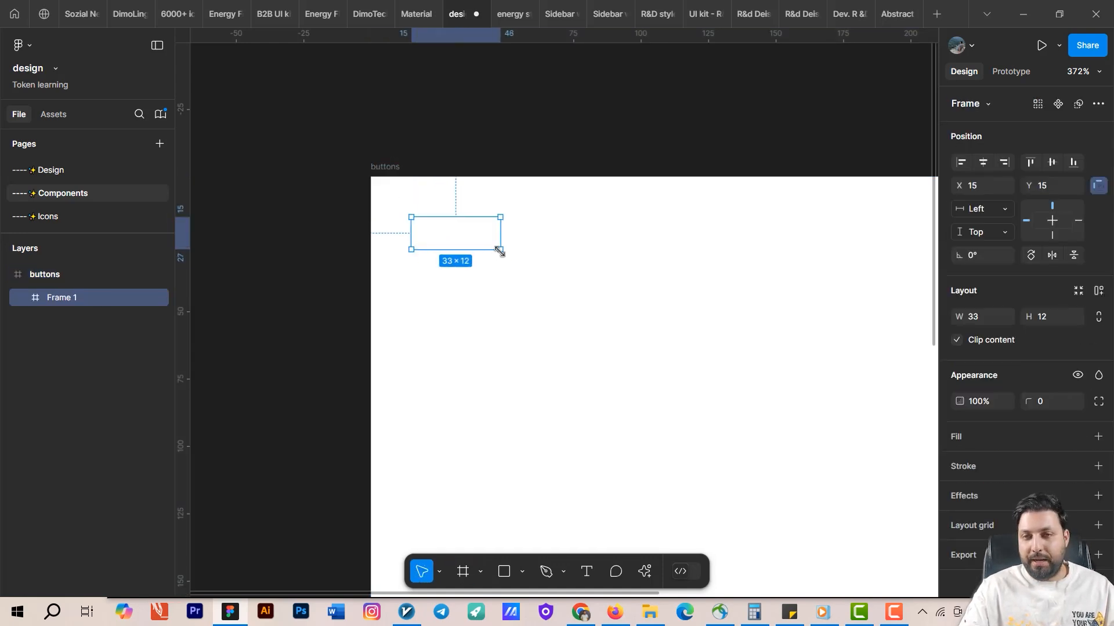
click(1052, 316)
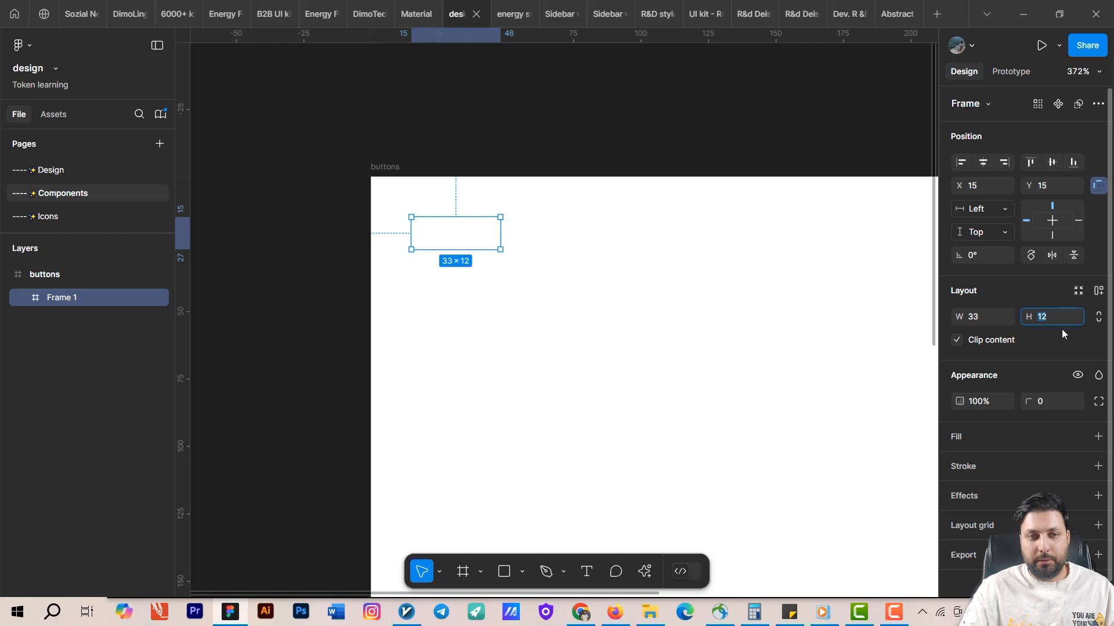
text(40)
key(Return)
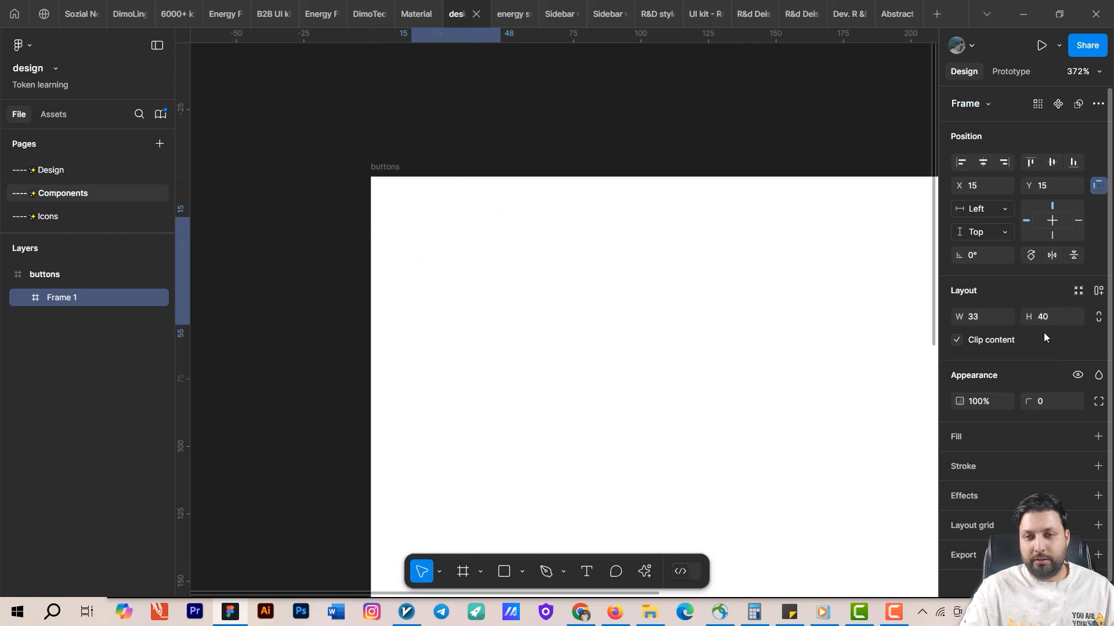
Set the small frame's corner radius to 12 and its width to 101.
click(1047, 407)
text(1)
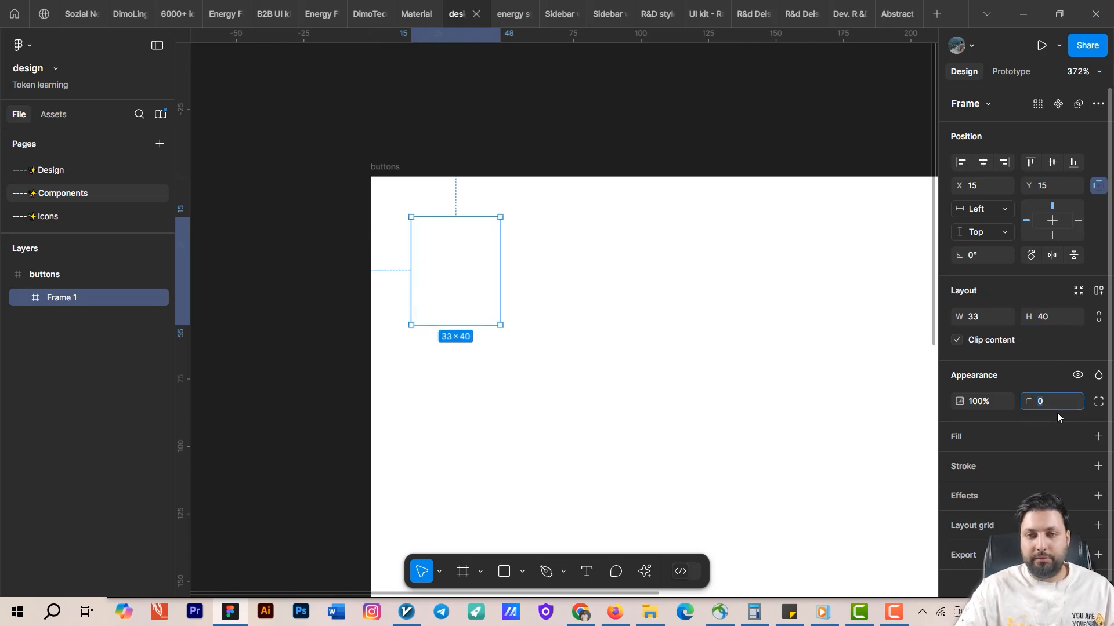
text(2)
key(Return)
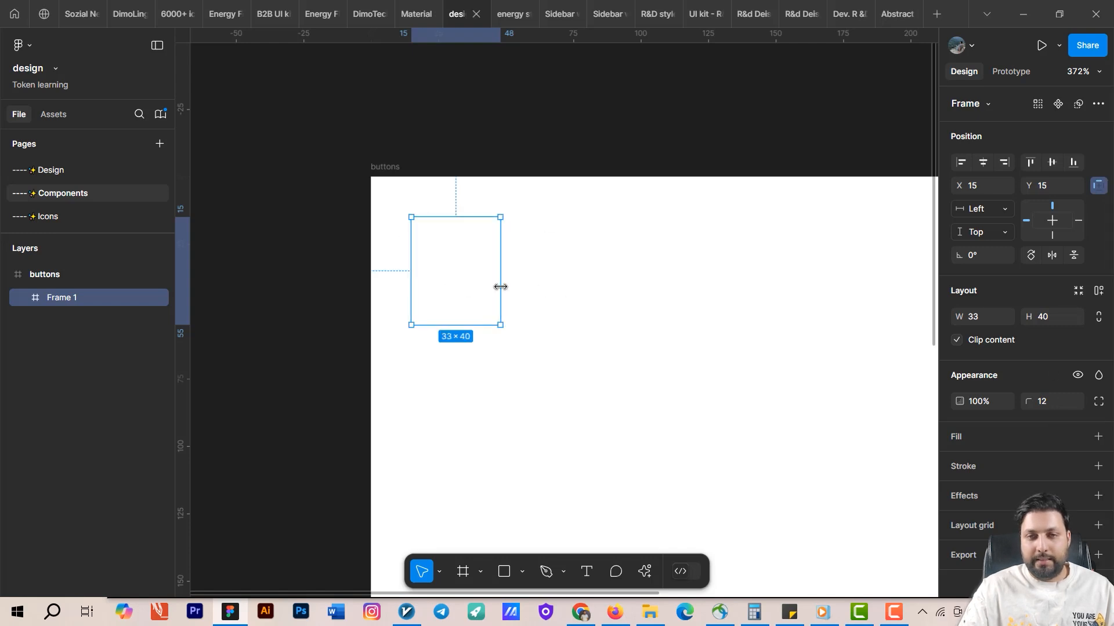
click(983, 317)
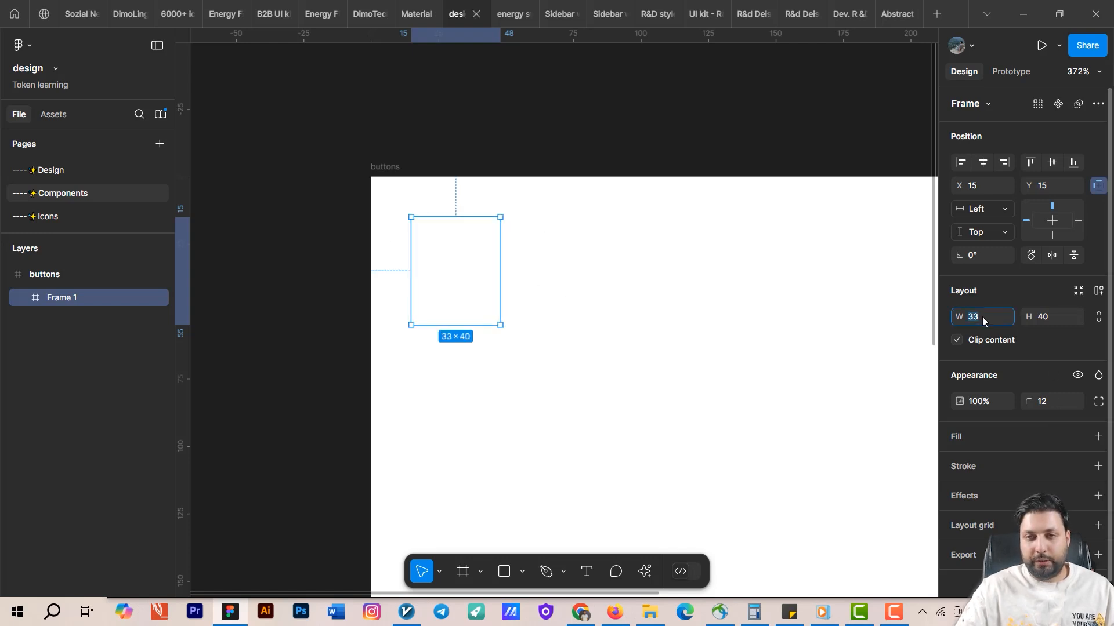
text(101)
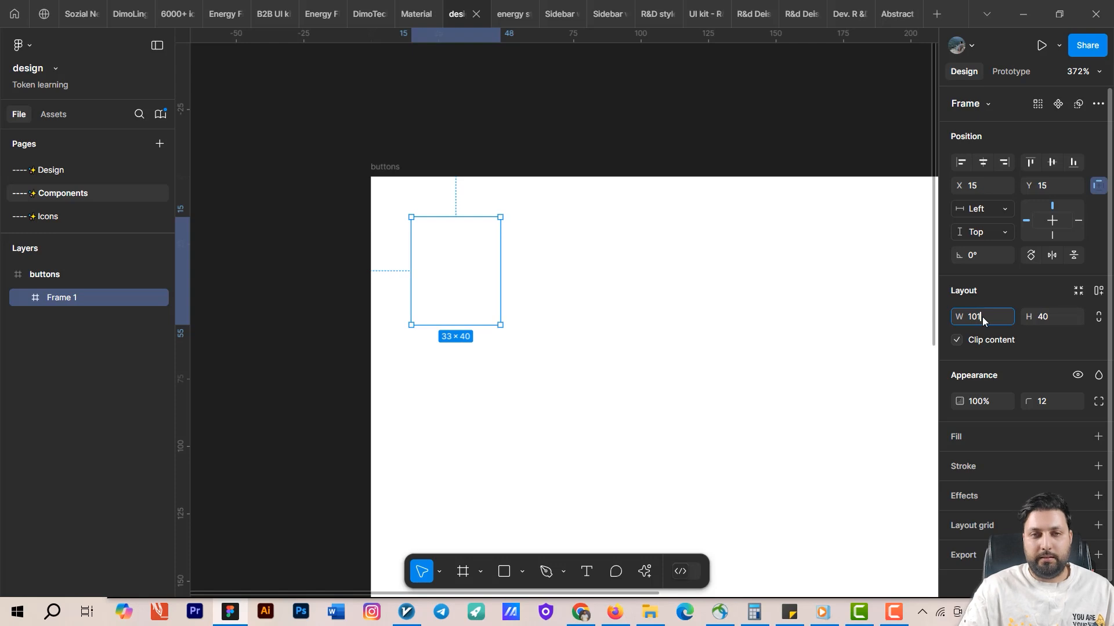
key(Return)
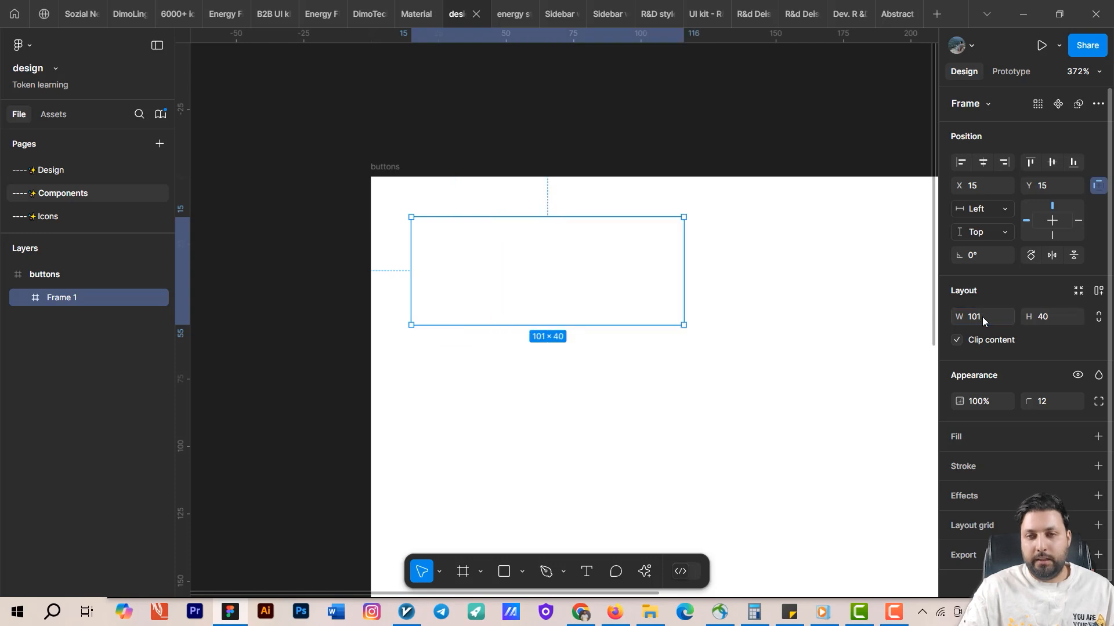
Add a fill to the small frame and set its color to blue 4664FC.
click(1098, 437)
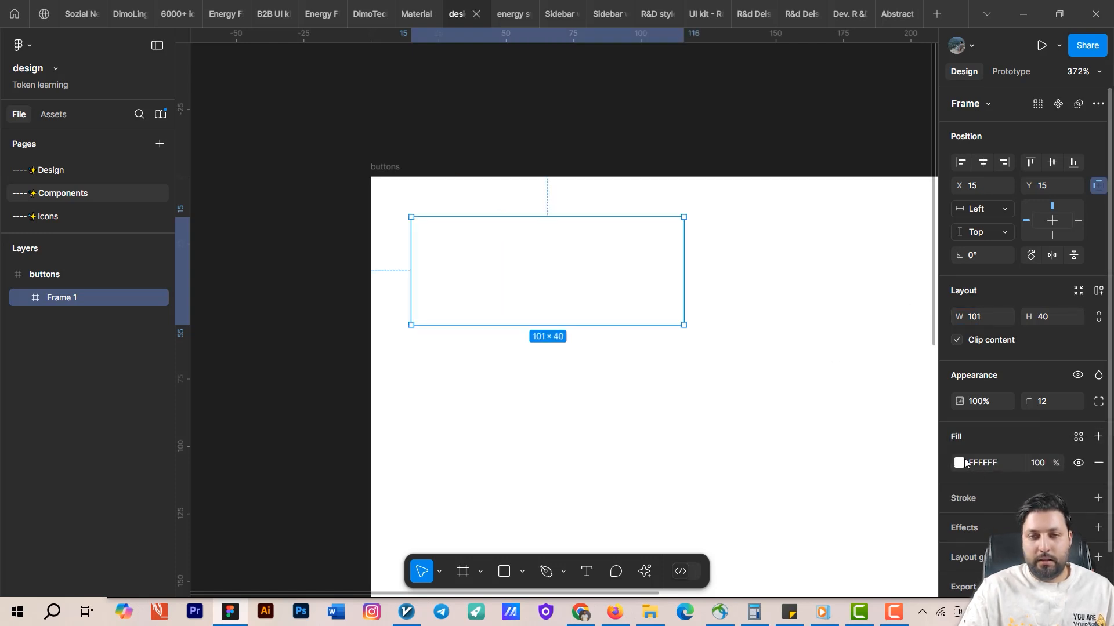
click(963, 463)
click(882, 425)
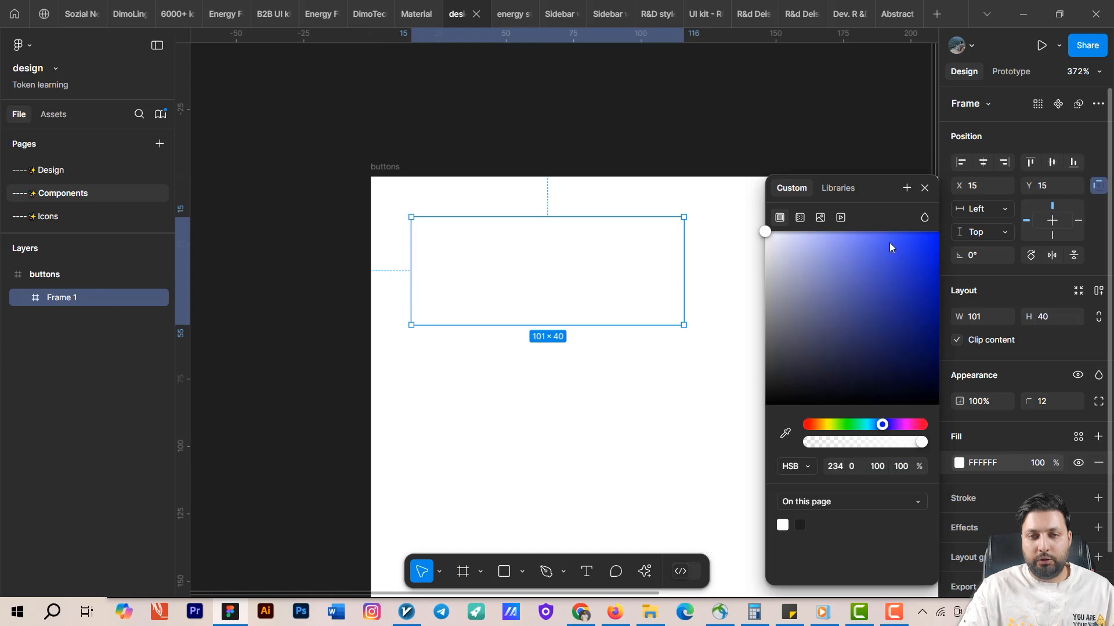
drag(889, 242, 910, 231)
click(891, 425)
drag(892, 425, 884, 425)
drag(900, 237, 891, 238)
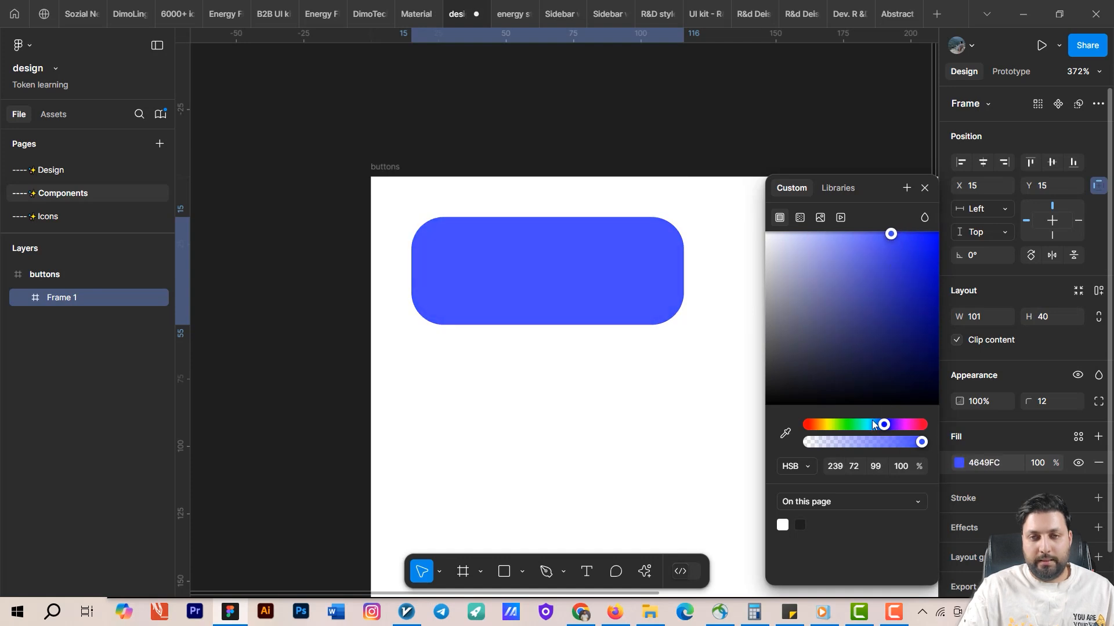
drag(881, 426, 879, 426)
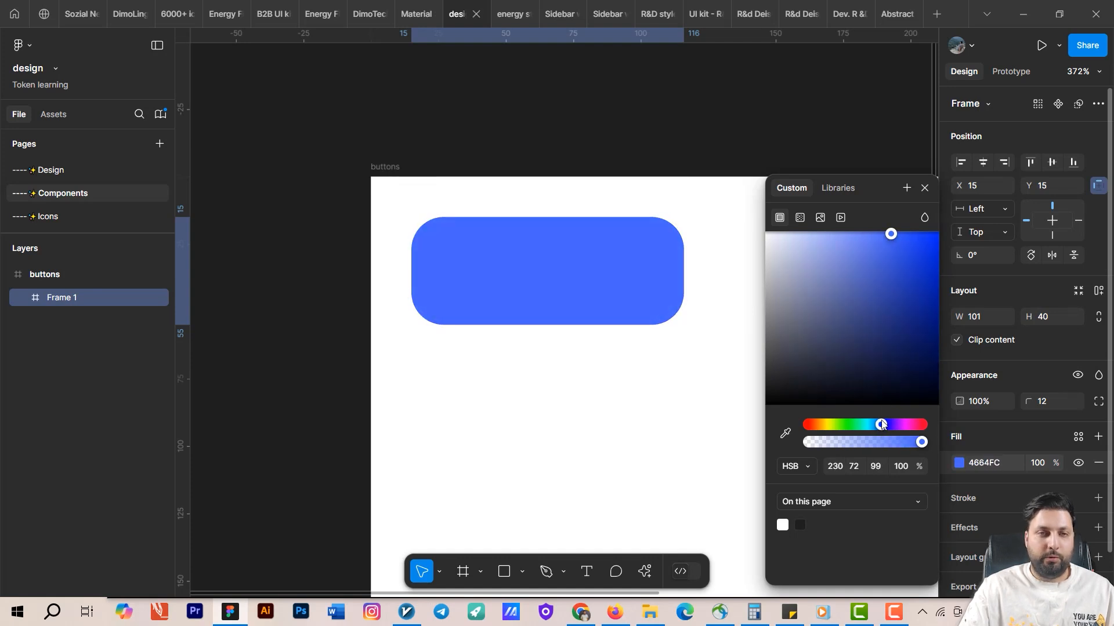
click(619, 353)
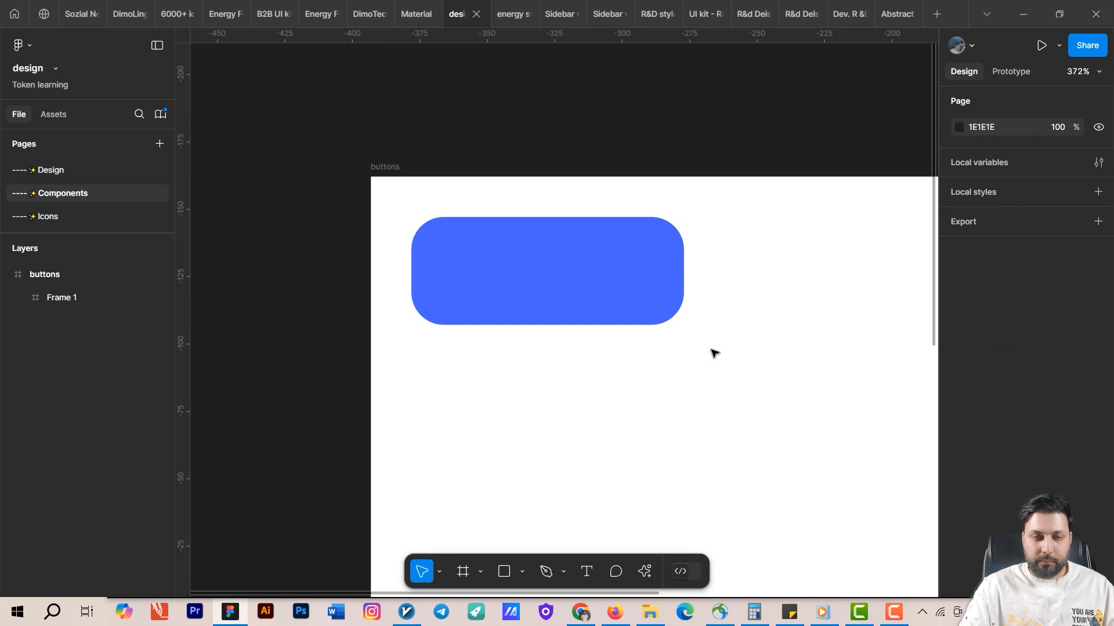
Move the blue button frame slightly down and right within the buttons frame.
scroll(712, 350, down, 5)
drag(785, 430, 675, 379)
scroll(532, 251, up, 3)
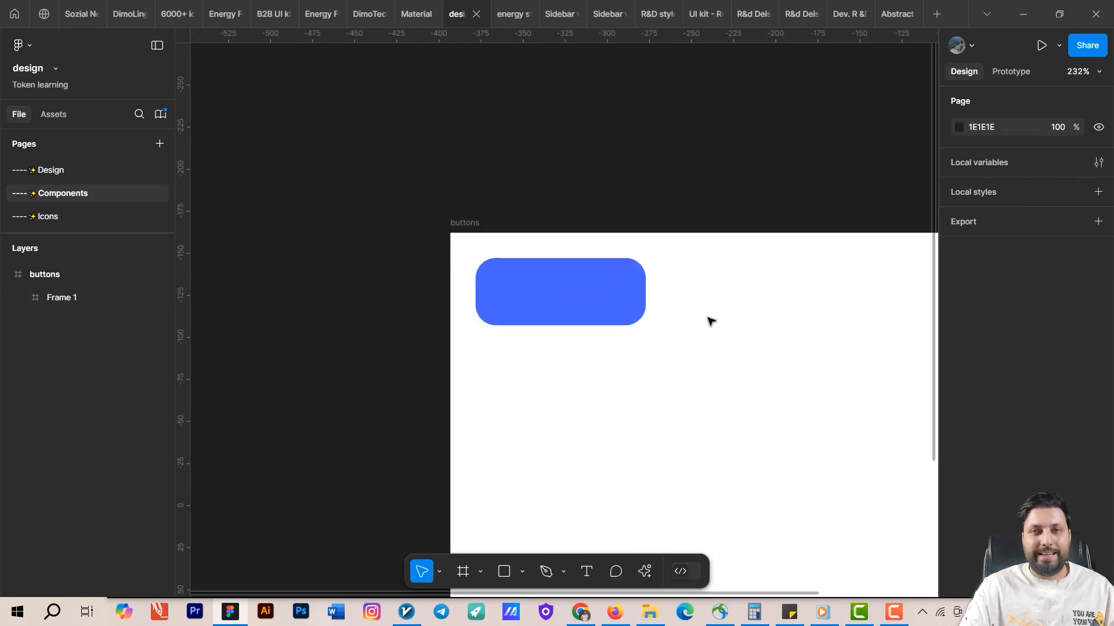
drag(708, 320, 649, 264)
drag(539, 250, 549, 264)
Add a text layer reading "text" over the blue button.
key(t)
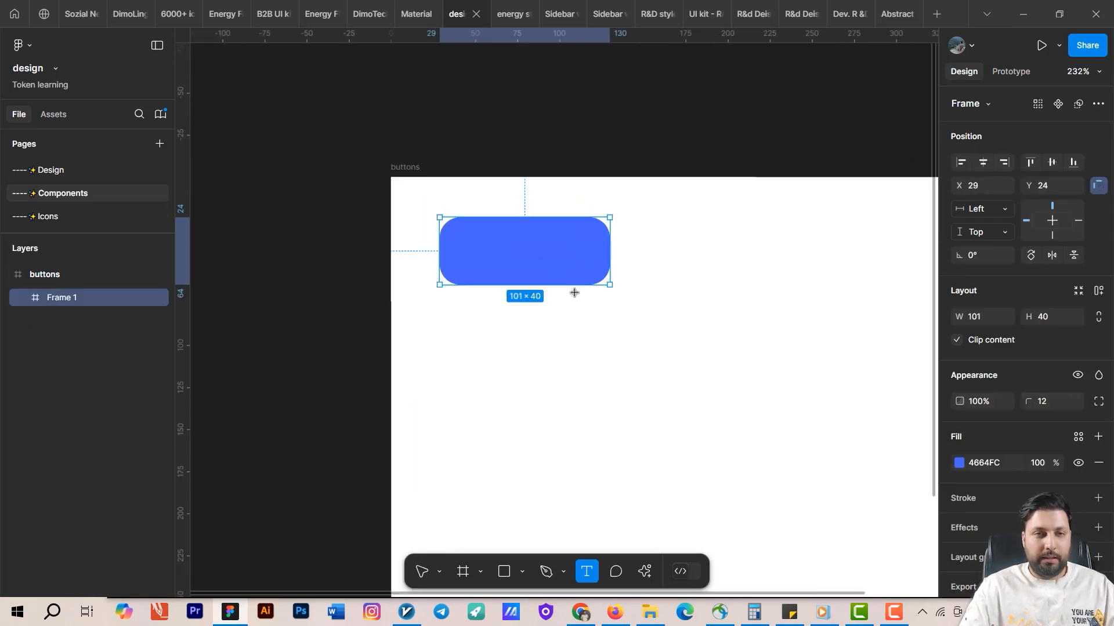
click(554, 263)
text(te)
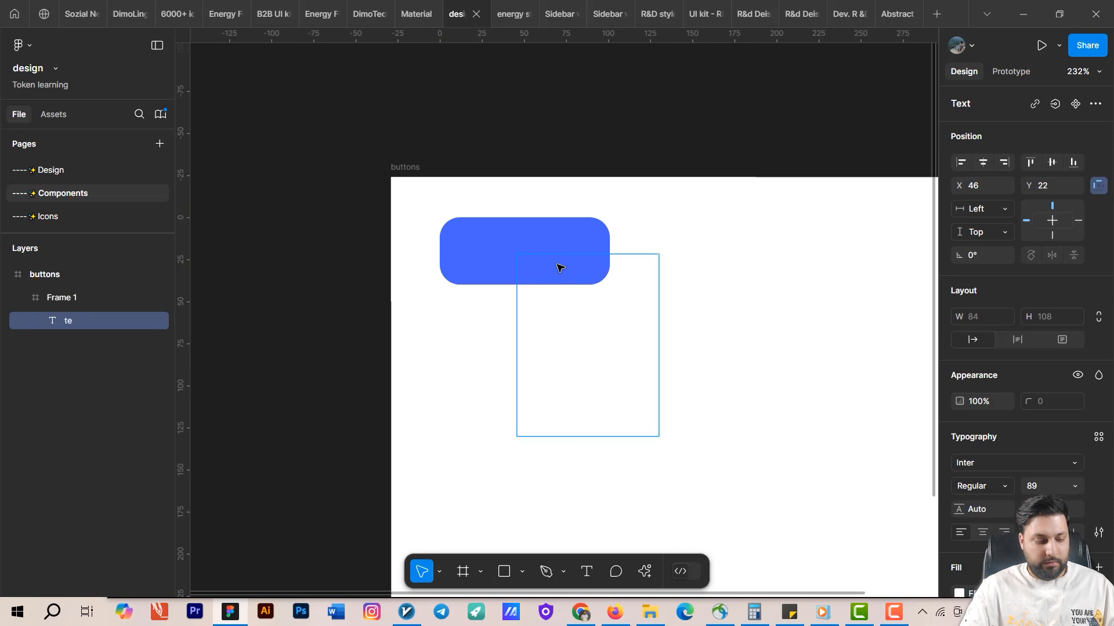
text(xt)
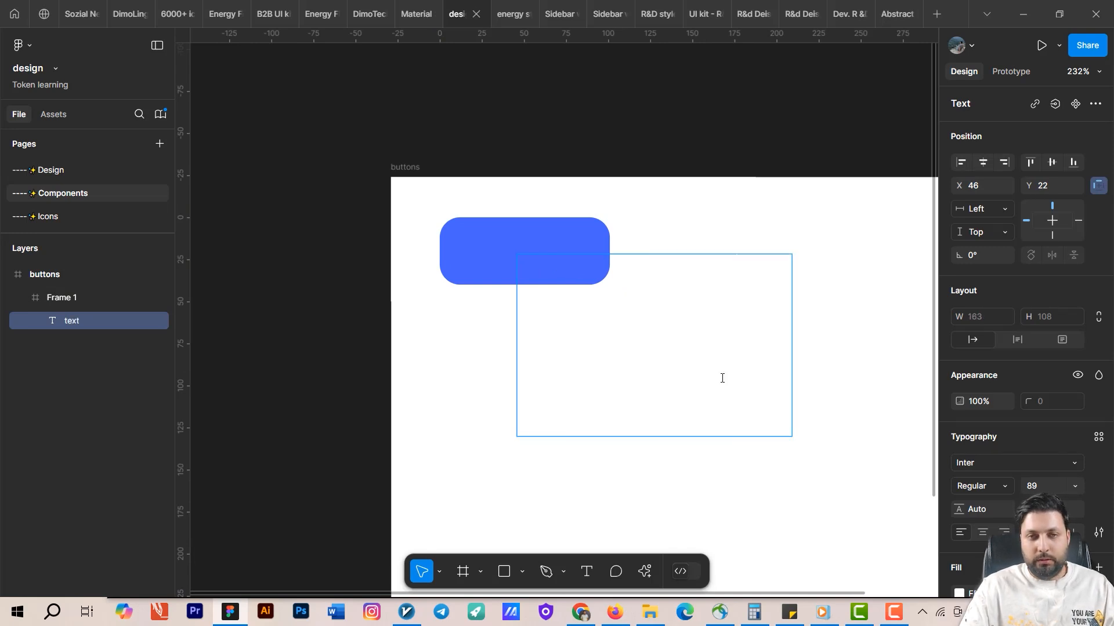
Set the text's font size to 12 and move it onto the middle of the button.
key(Escape)
click(1043, 486)
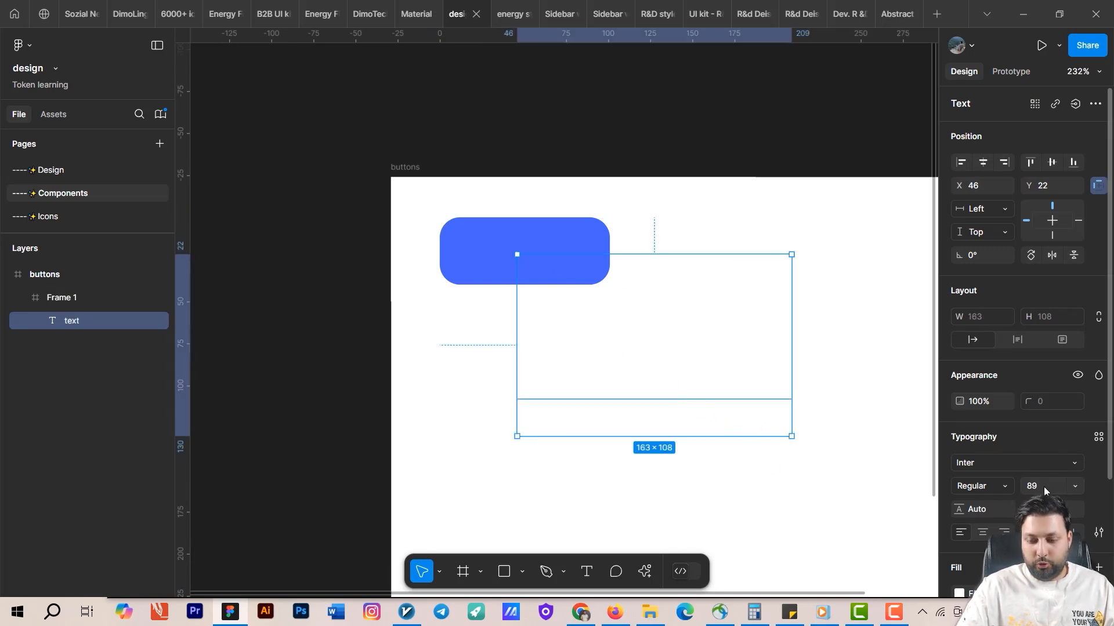
text(12)
key(Return)
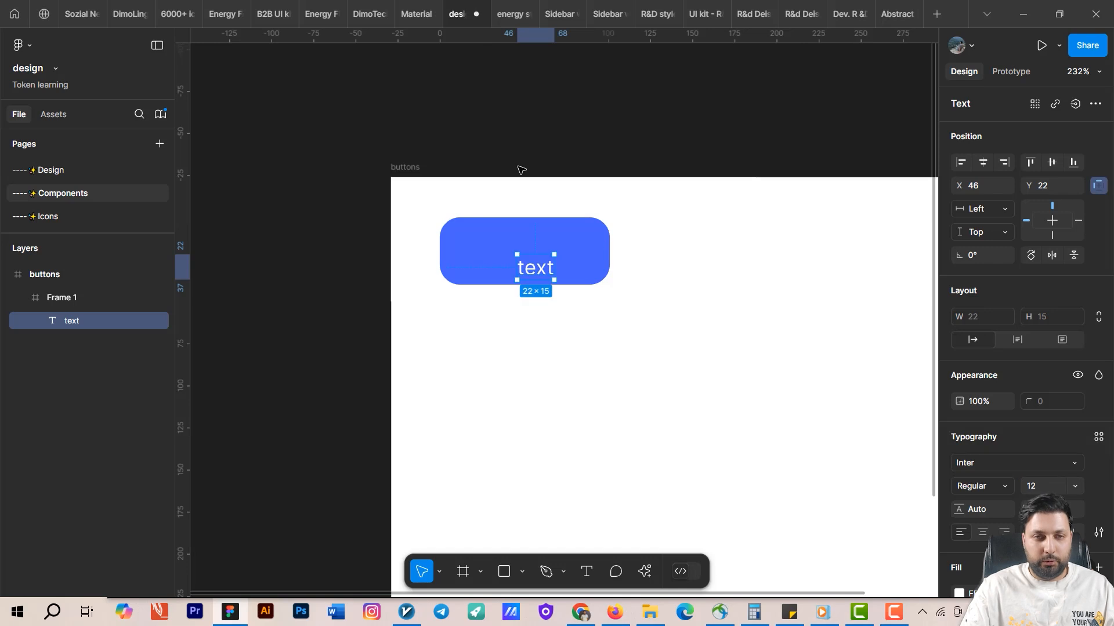
drag(553, 284, 543, 269)
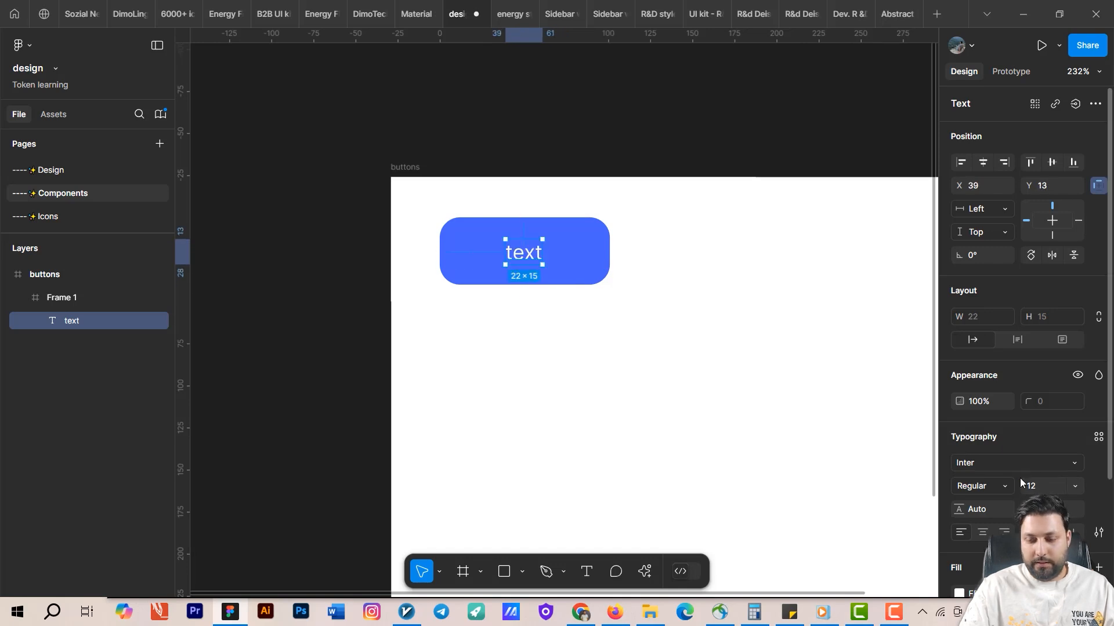
Set the text's font size to 16.
click(1036, 487)
text(16)
key(Return)
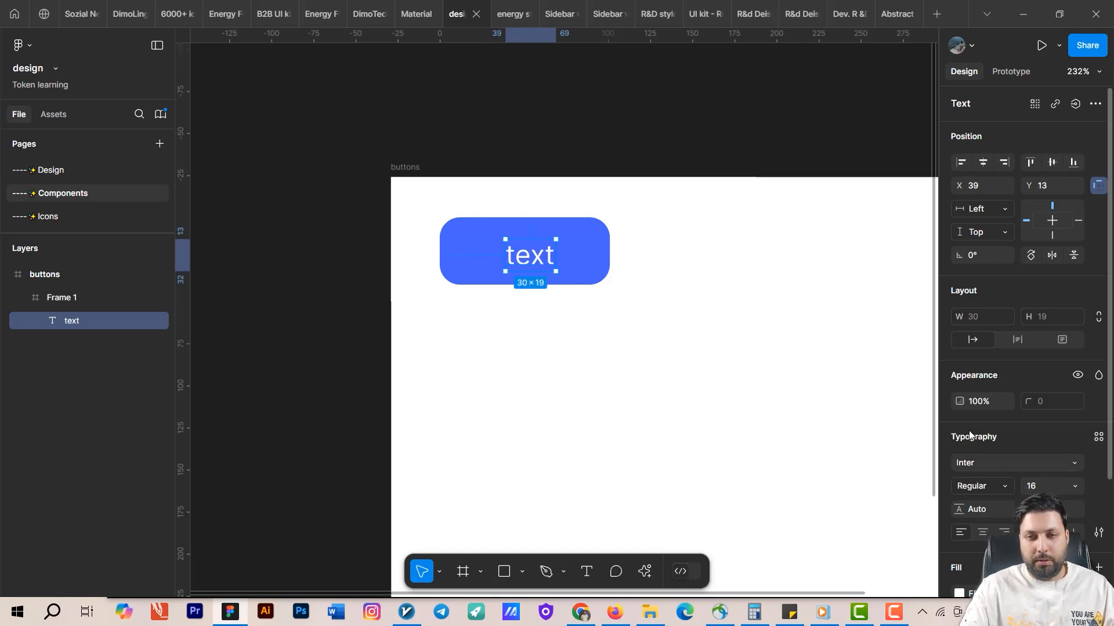
Set the button text's font weight to Semi Bold.
click(982, 486)
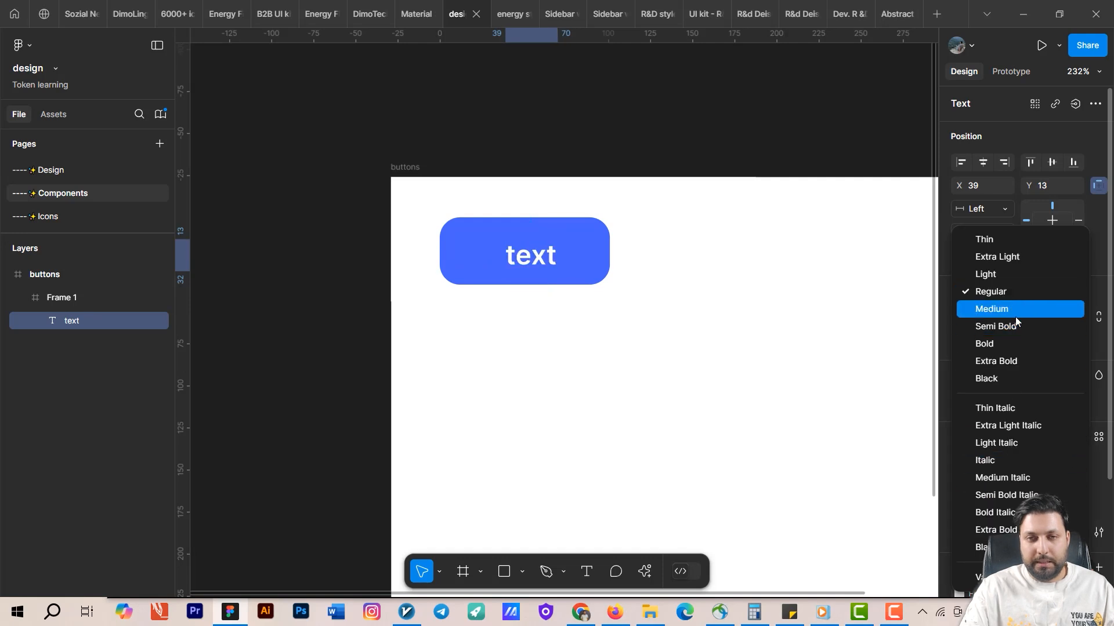
click(972, 326)
Change the button text's font to Poppins and recentre the text on the button.
click(989, 461)
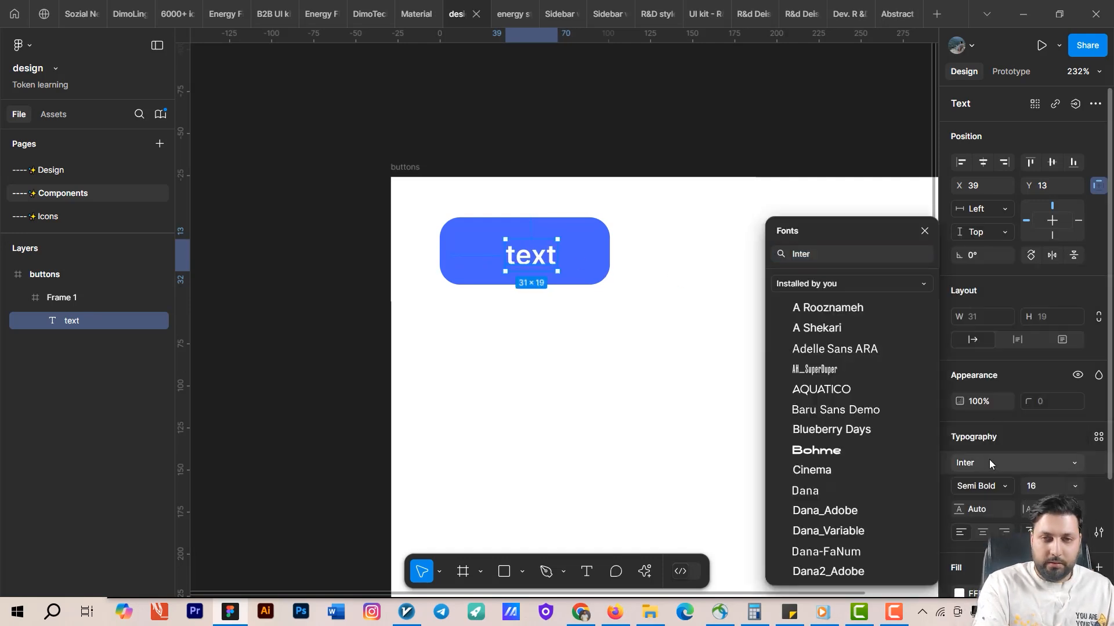
text(pop)
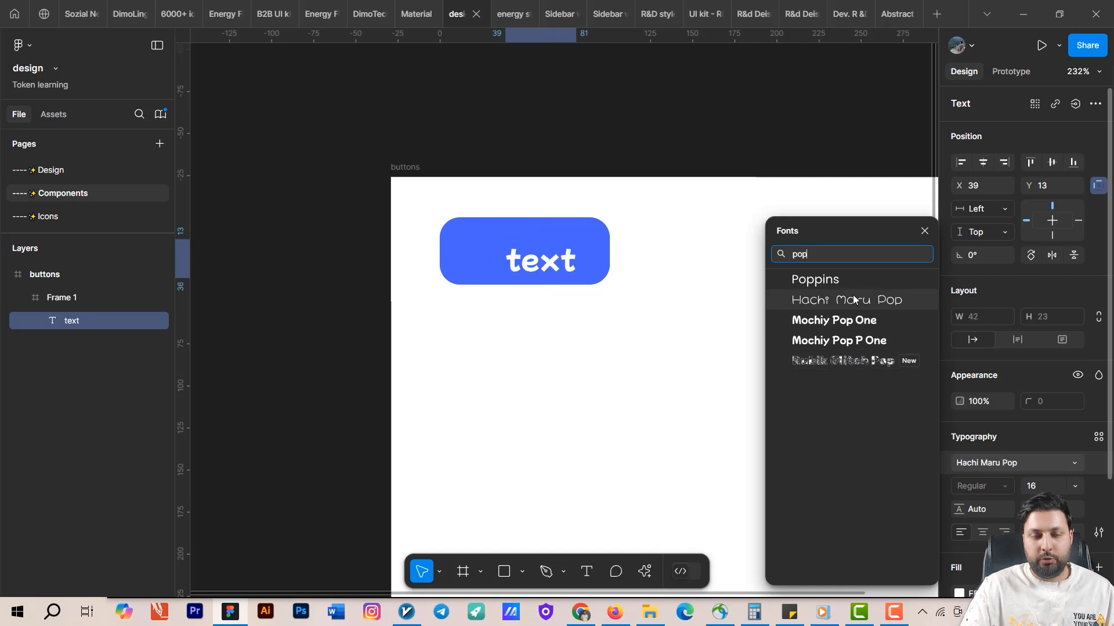
click(843, 285)
drag(646, 331, 826, 399)
scroll(714, 330, up, 3)
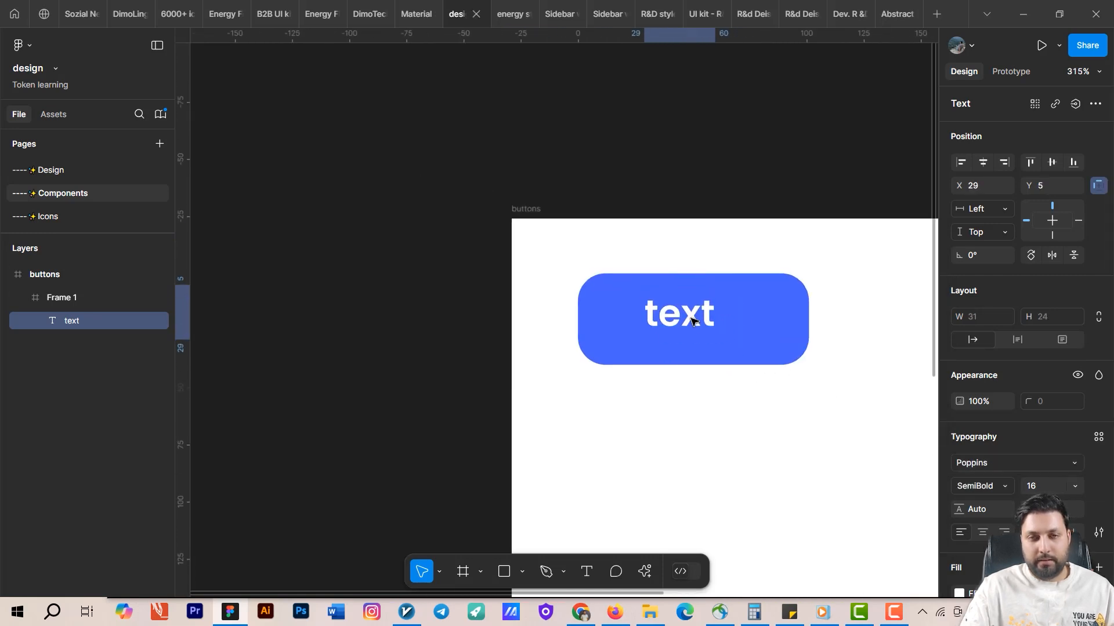
scroll(684, 348, right, 3)
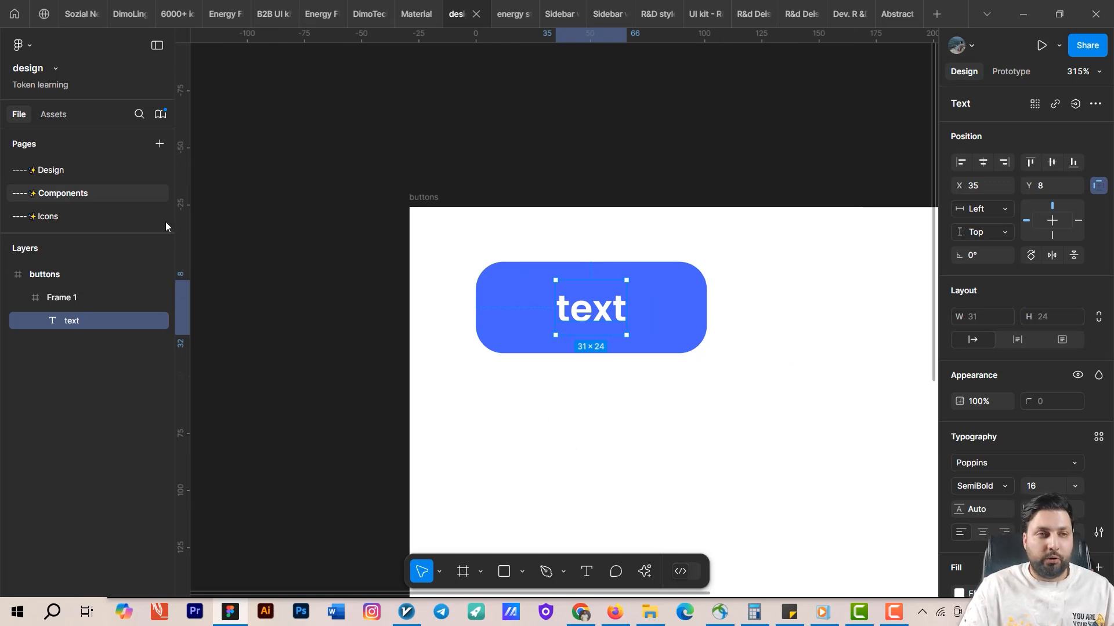
Copy the right and left chevron icons from the Icons page and paste them into the buttons frame on the Components page.
click(51, 216)
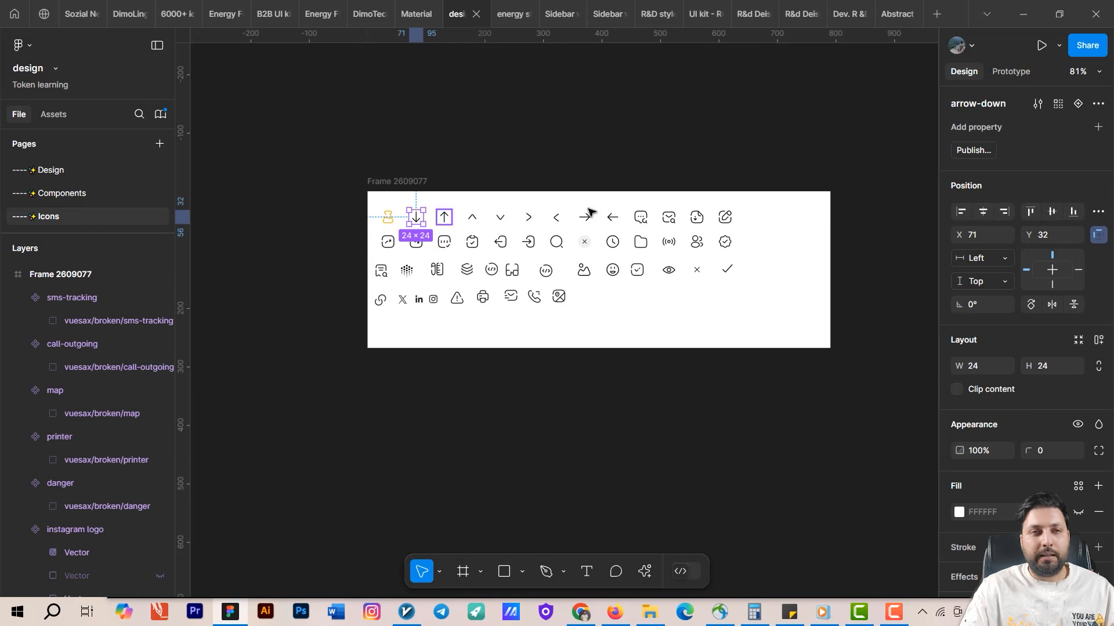
scroll(498, 255, right, 2)
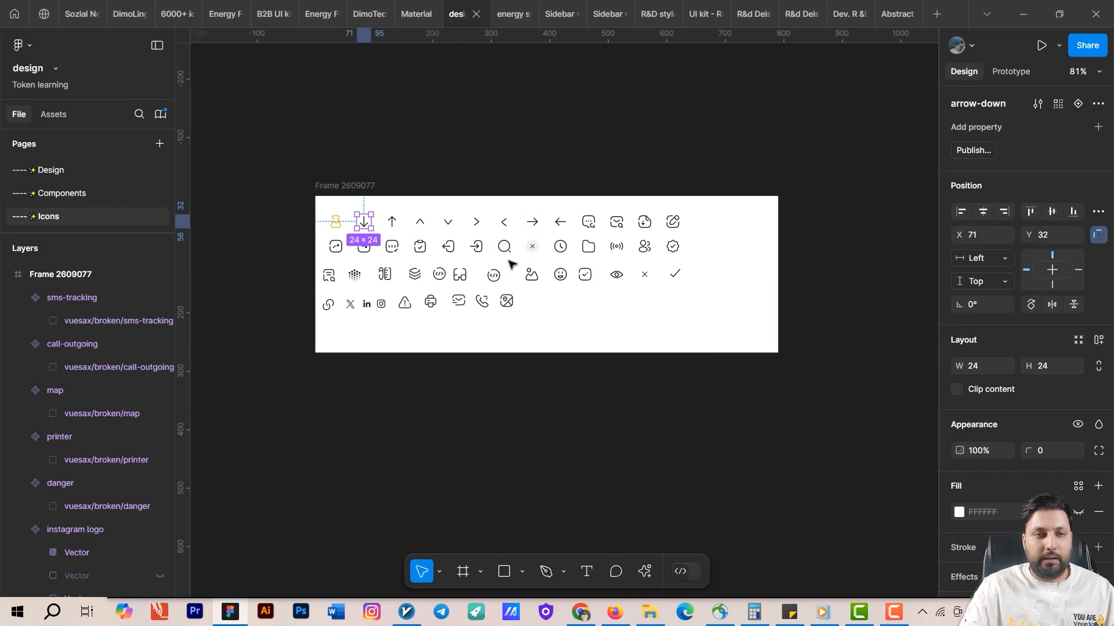
scroll(499, 232, up, 5)
click(464, 219)
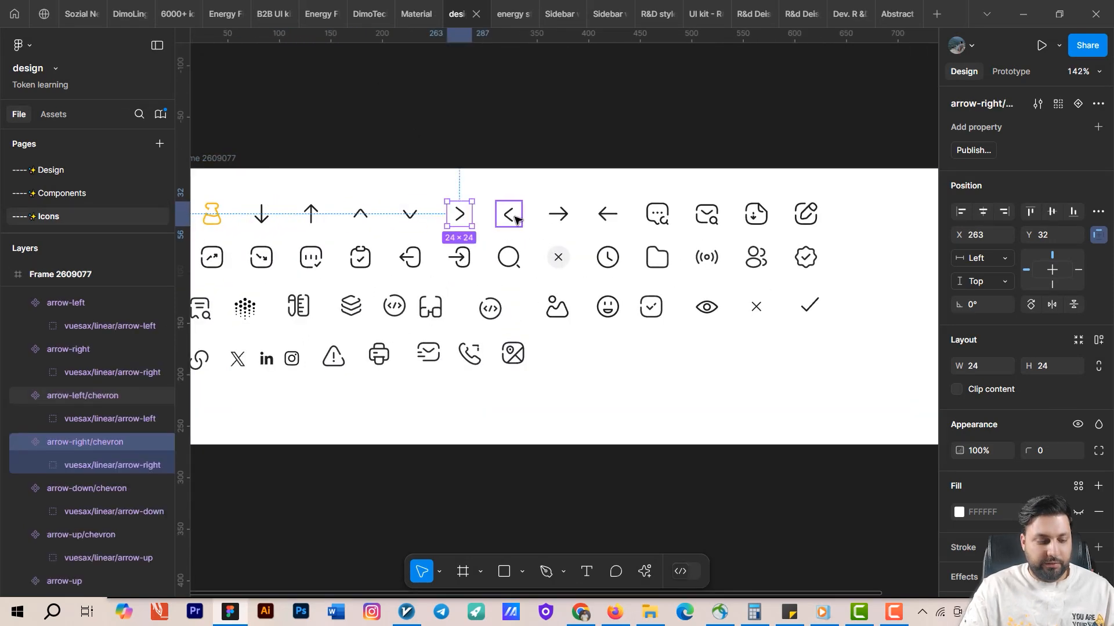
shift+click(509, 215)
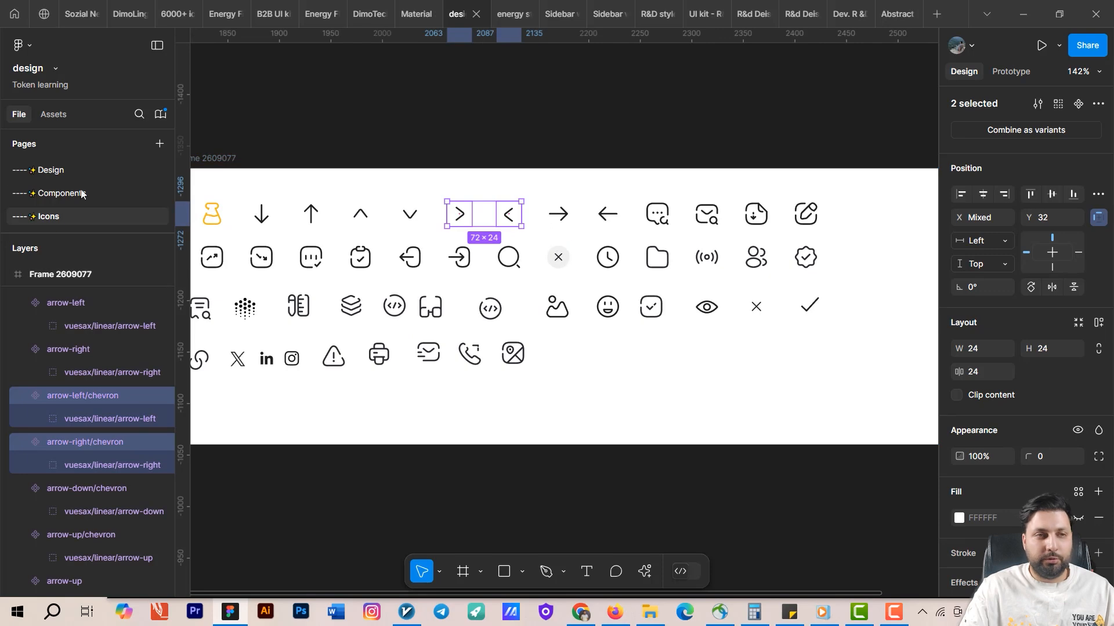
click(101, 194)
drag(553, 373, 464, 283)
click(502, 373)
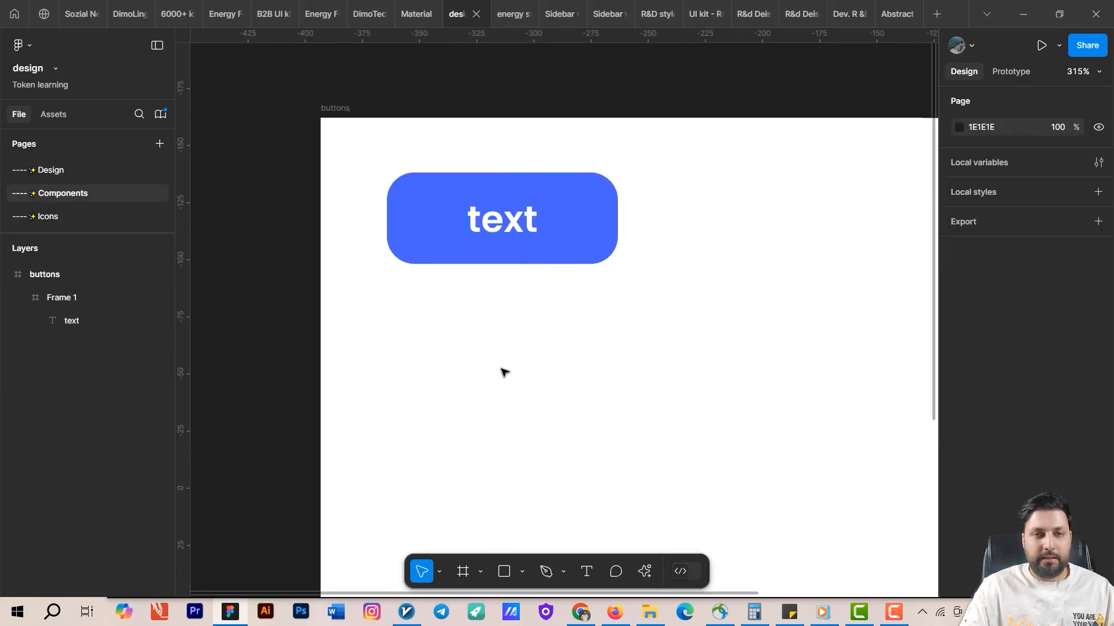
key(ctrl+v)
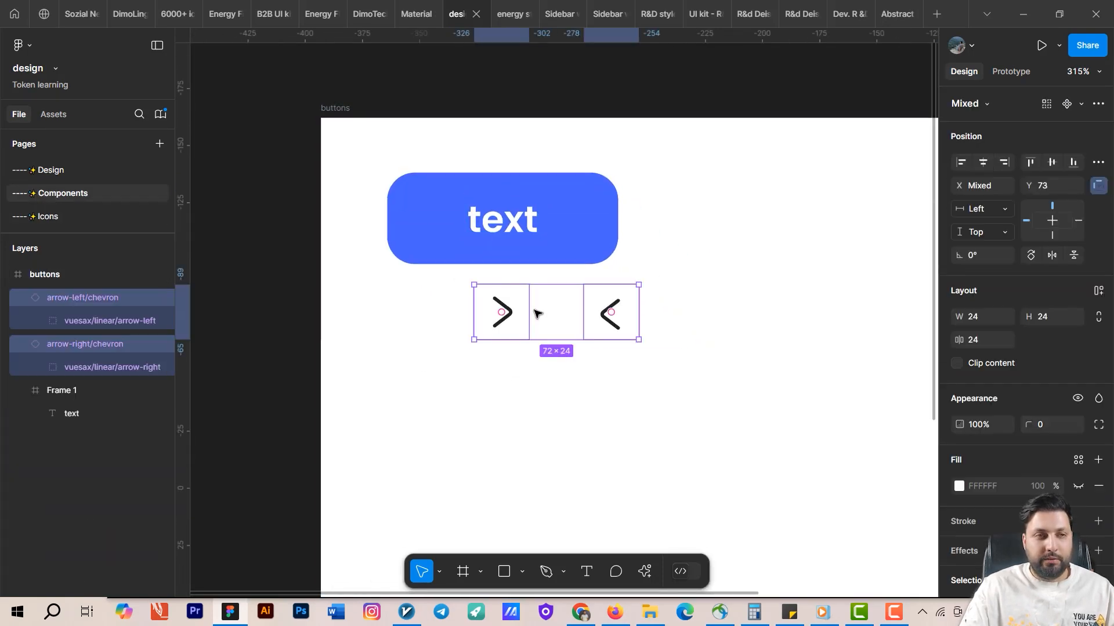
click(60, 221)
click(407, 211)
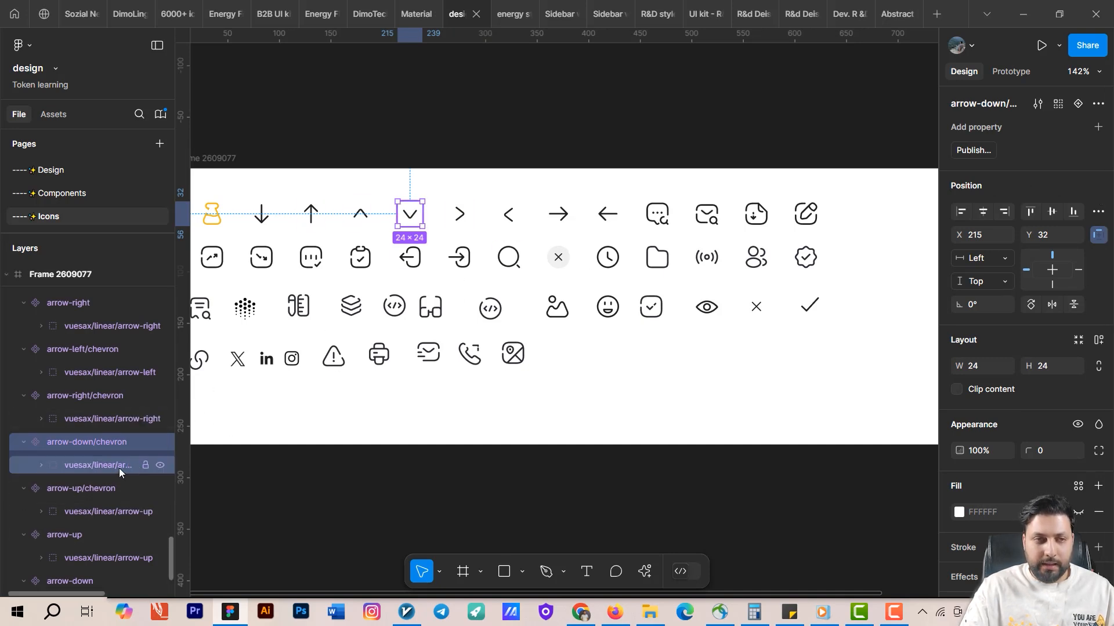
click(486, 416)
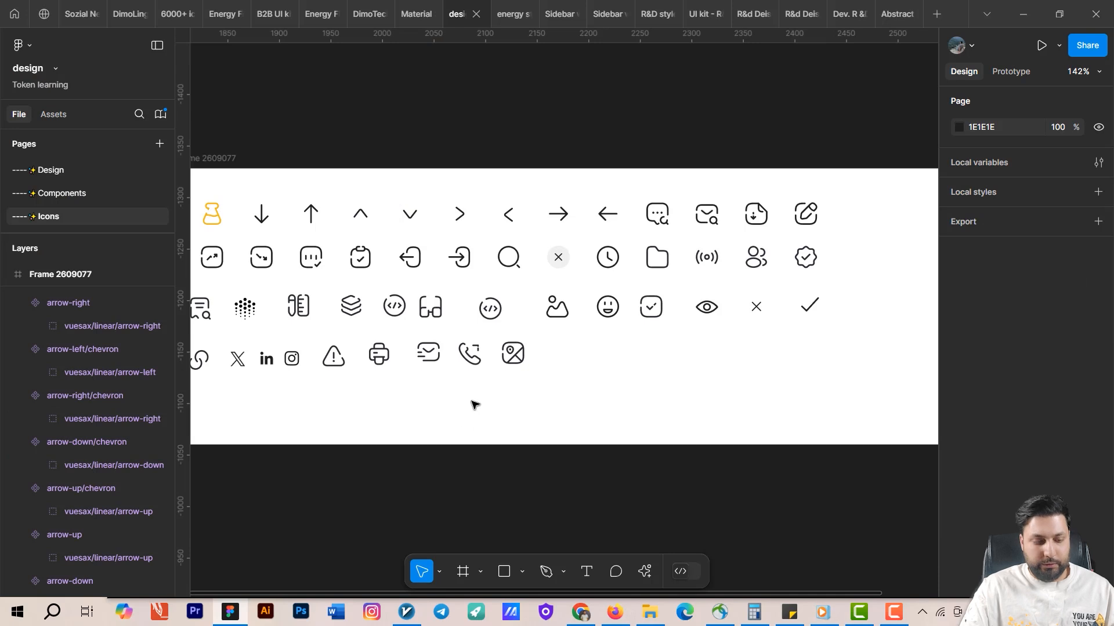
click(514, 355)
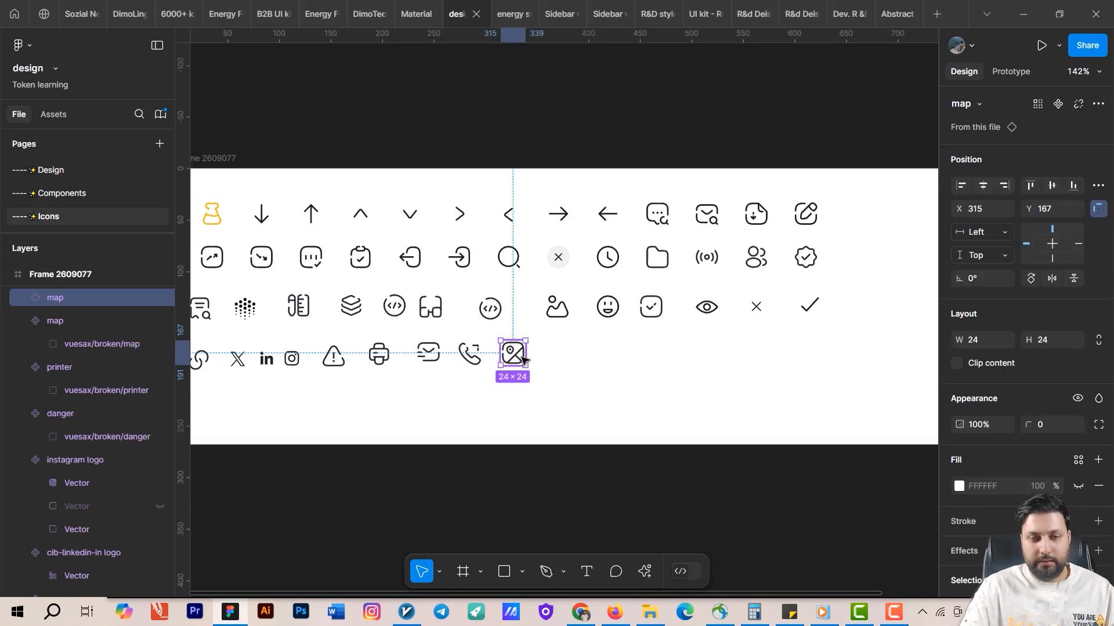
drag(523, 359, 660, 384)
key(ctrl+alt+b)
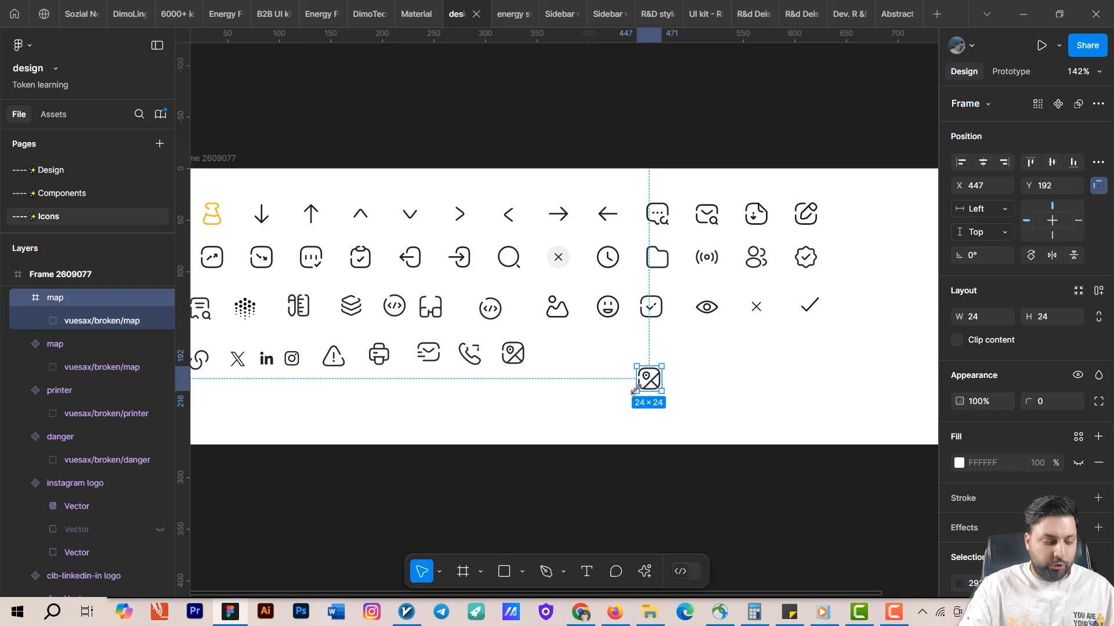
key(ctrl+alt+k)
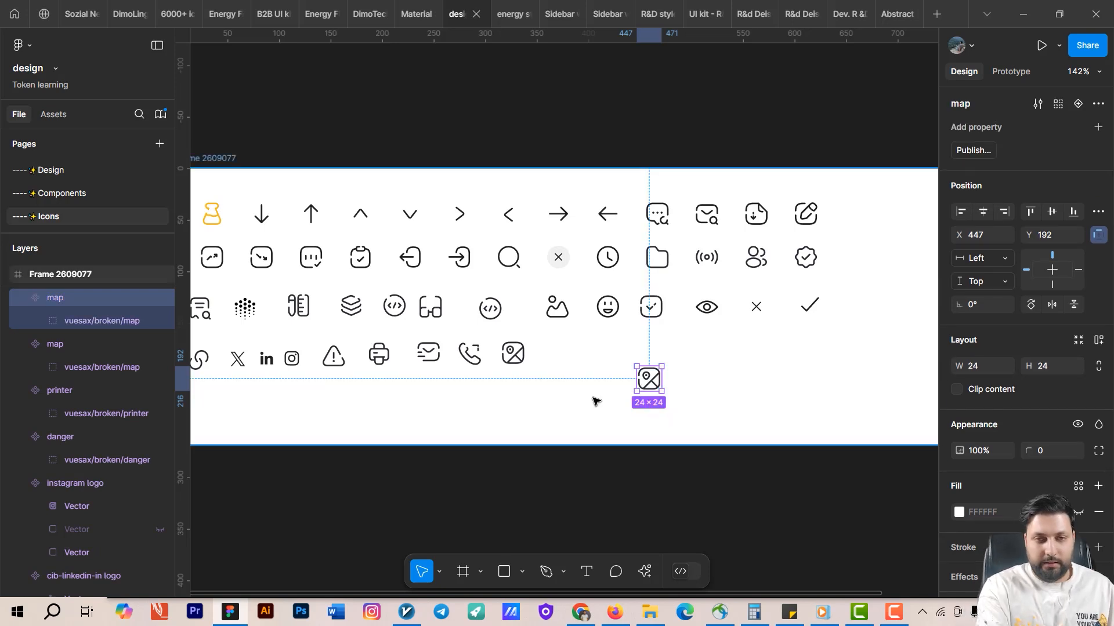
key(ctrl+z)
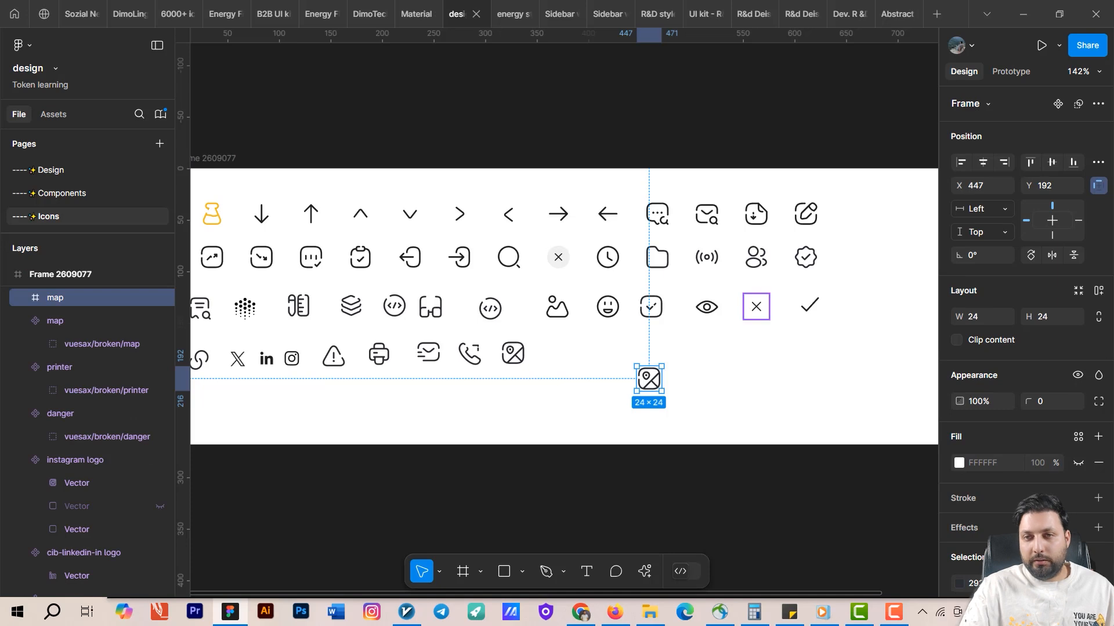
click(1098, 103)
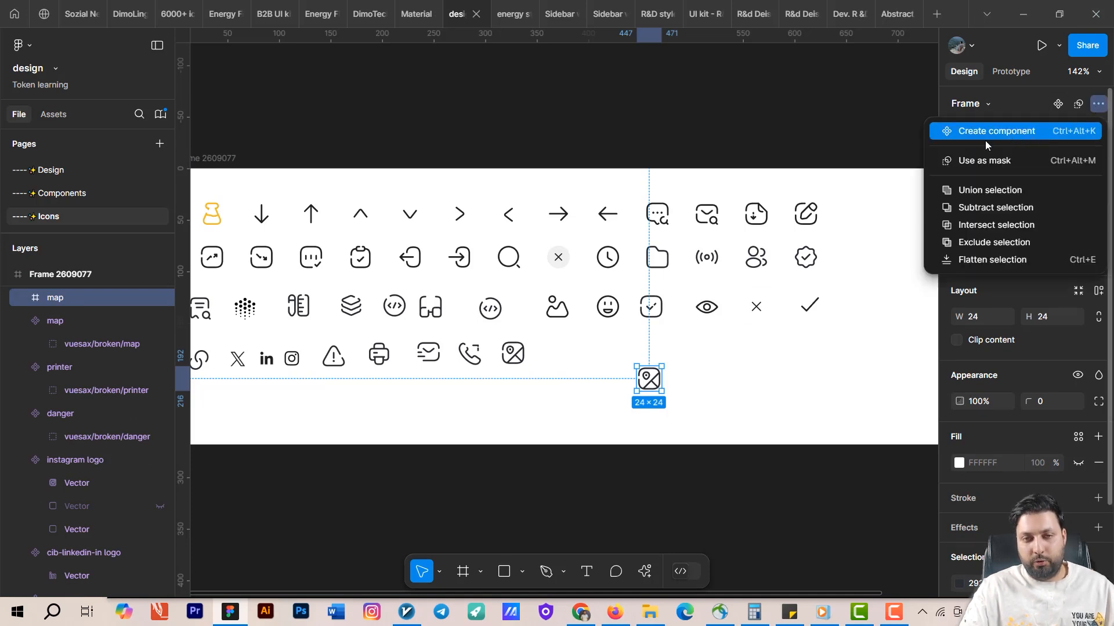
click(723, 381)
key(Delete)
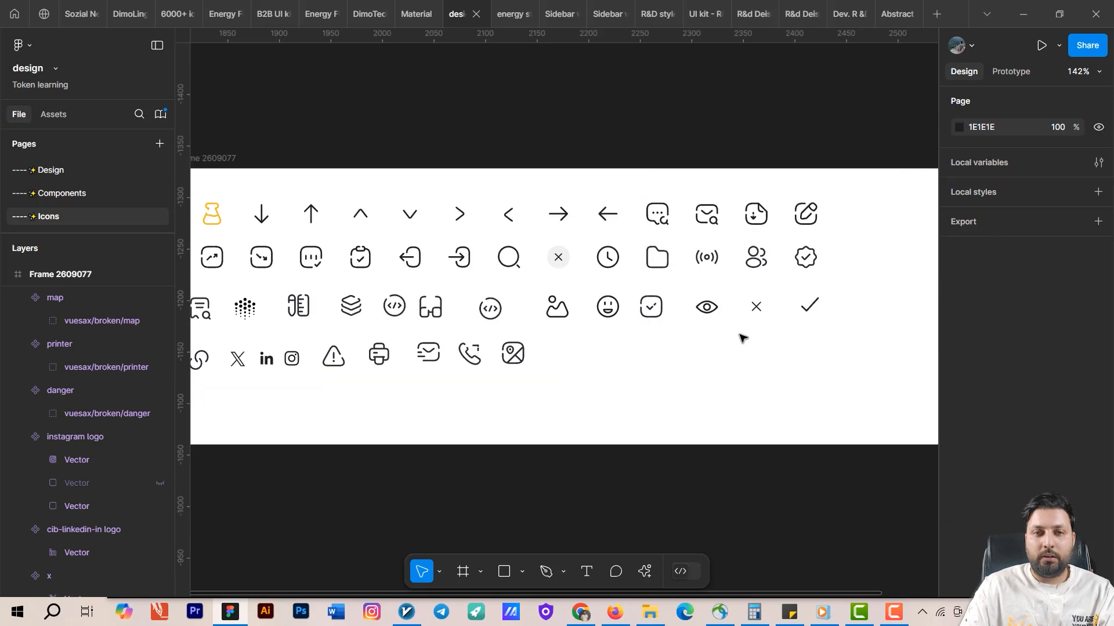
drag(595, 366, 691, 389)
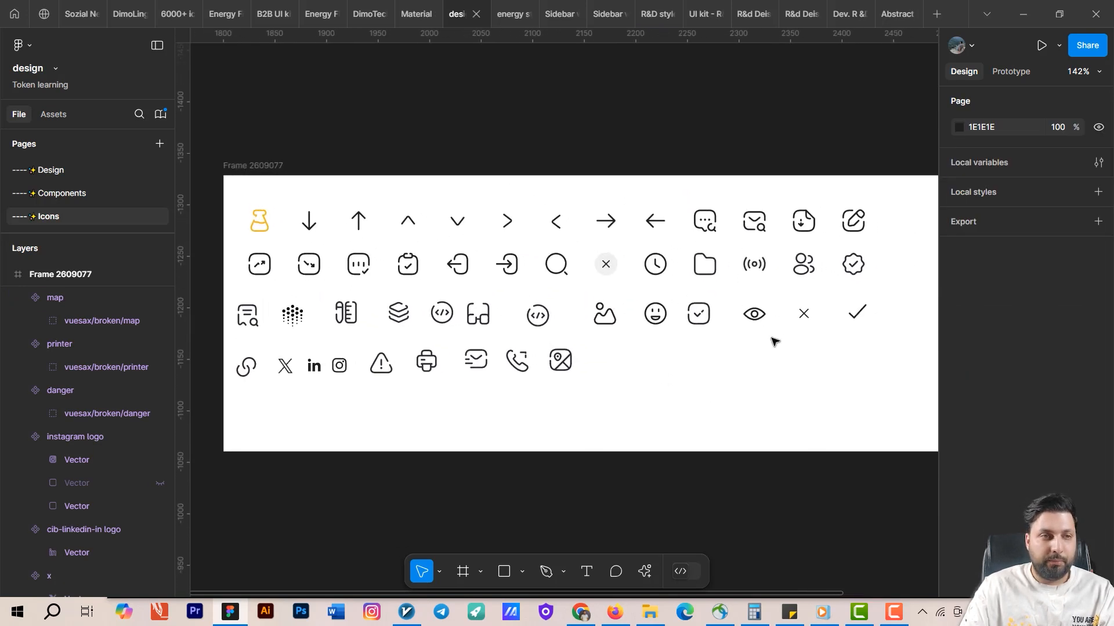
Inspect the two pasted chevron icon instances below the button.
click(80, 193)
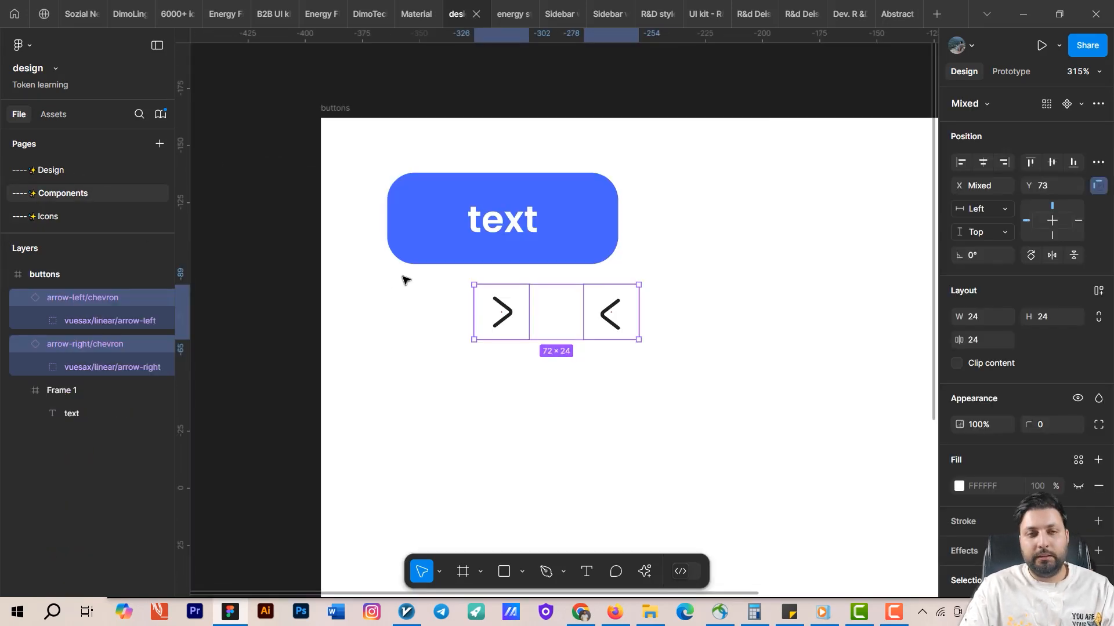
drag(547, 402, 506, 420)
click(452, 338)
click(559, 339)
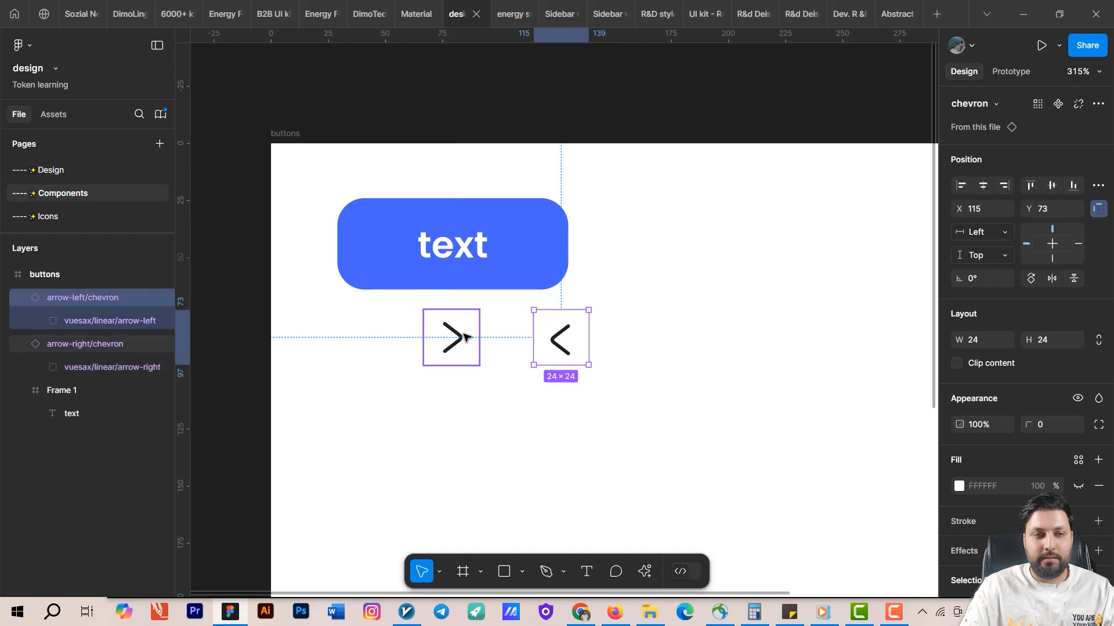
click(452, 338)
click(612, 348)
click(453, 338)
click(560, 340)
click(452, 337)
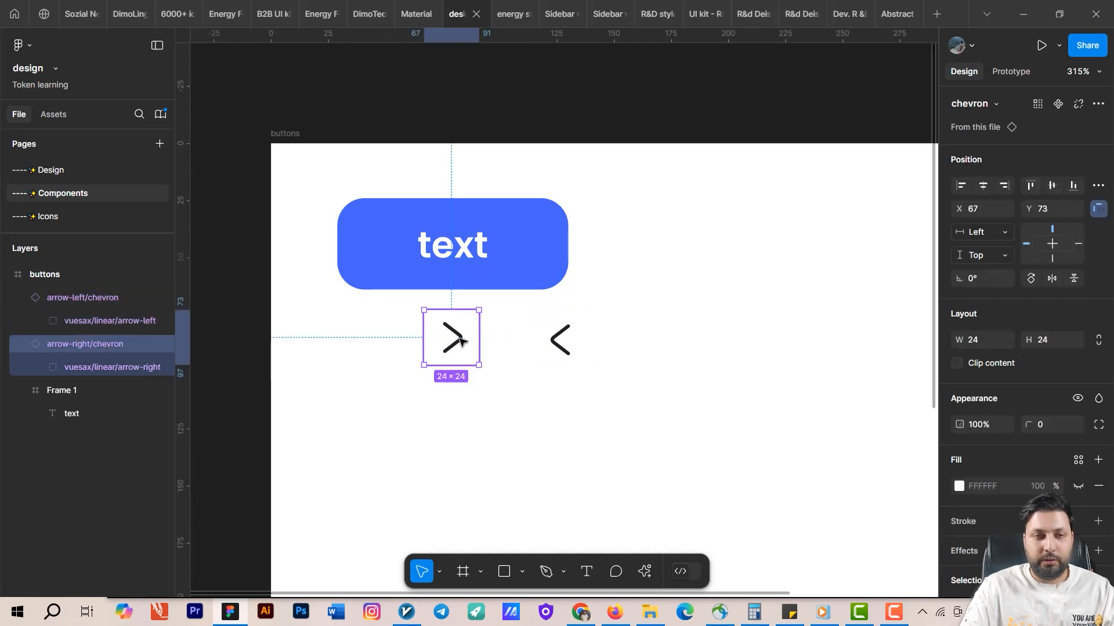
click(558, 343)
Open the right chevron's main component on the Icons page and return to the instance.
right_click(452, 343)
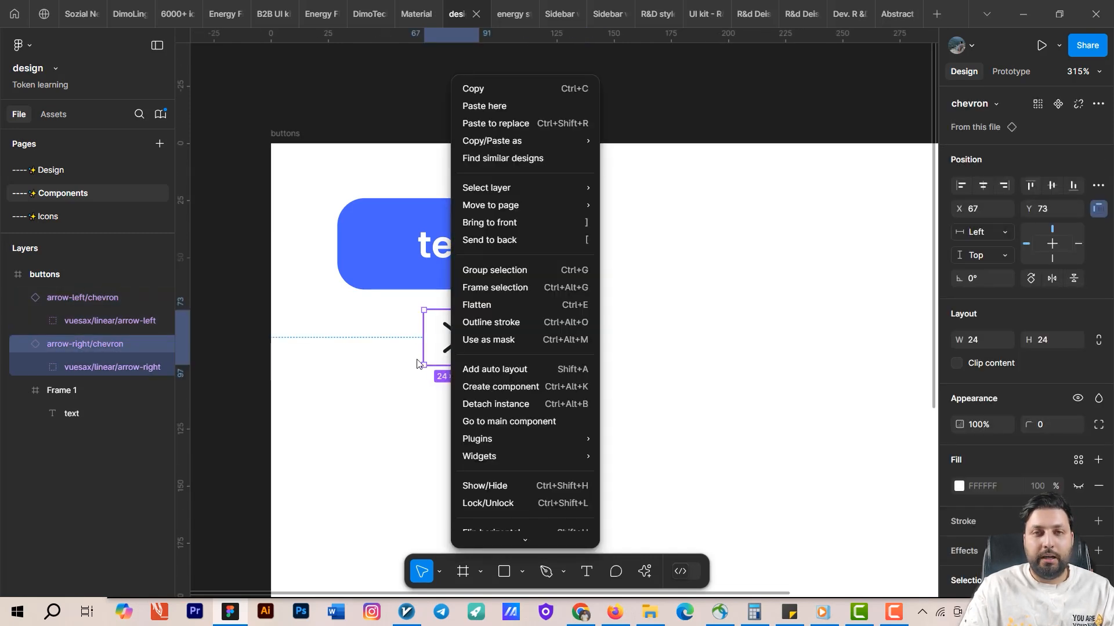
click(403, 388)
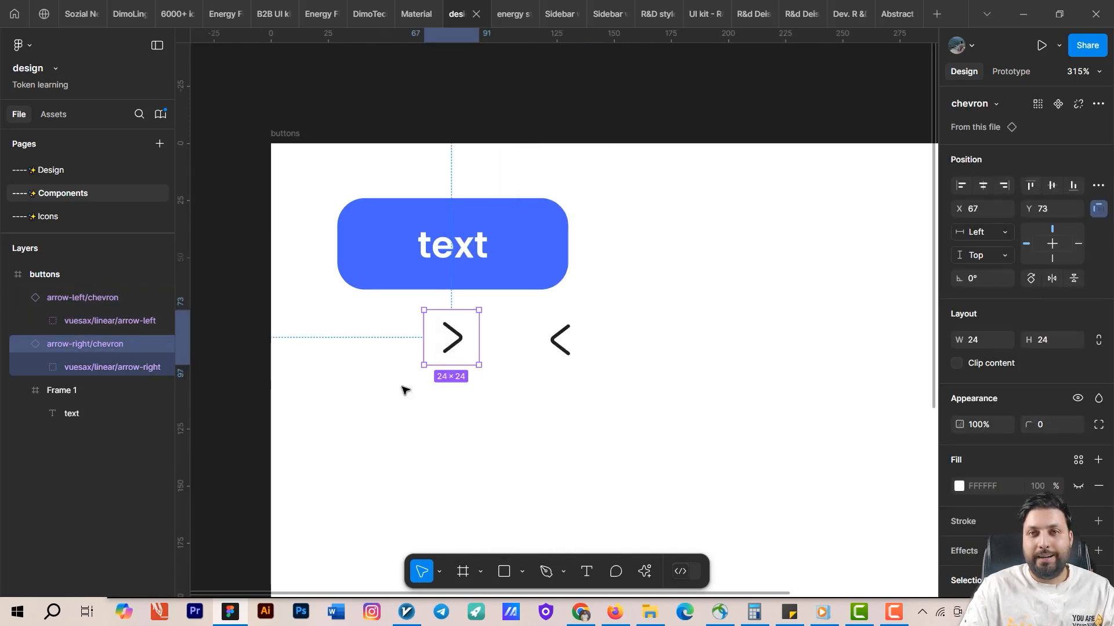
right_click(450, 335)
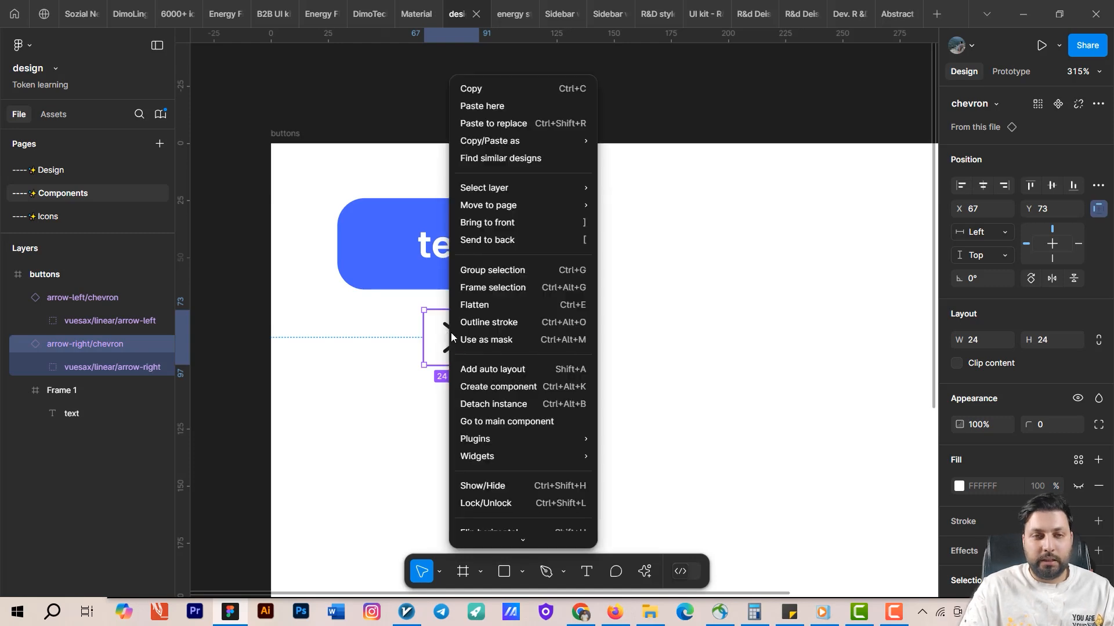
click(520, 421)
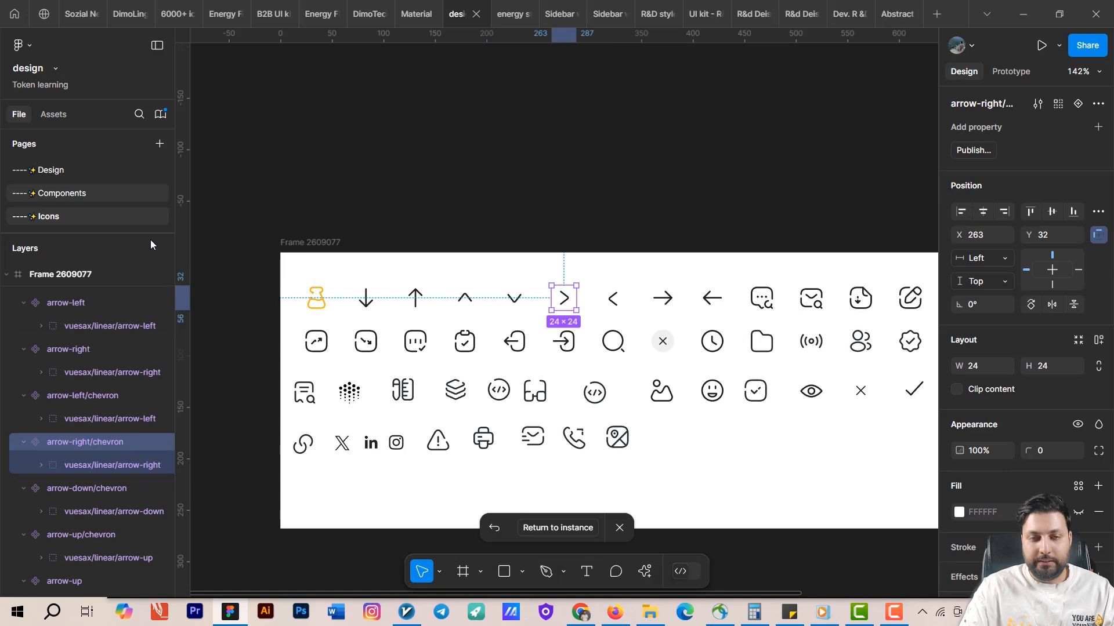
click(559, 530)
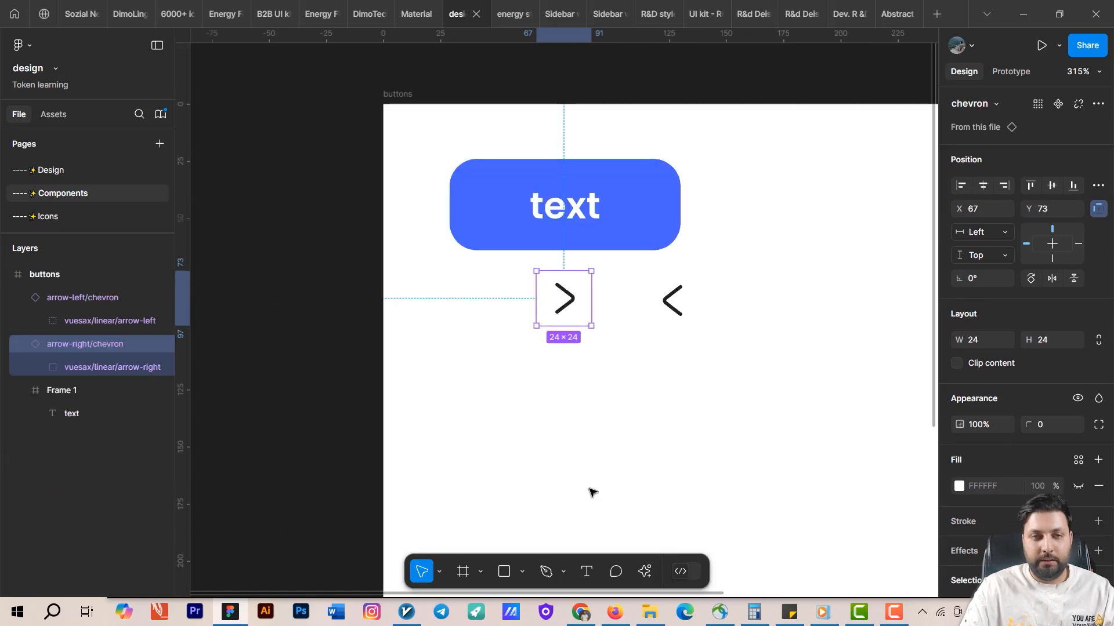
Move the two chevron icons into the blue button, one on each side of the text.
click(626, 240)
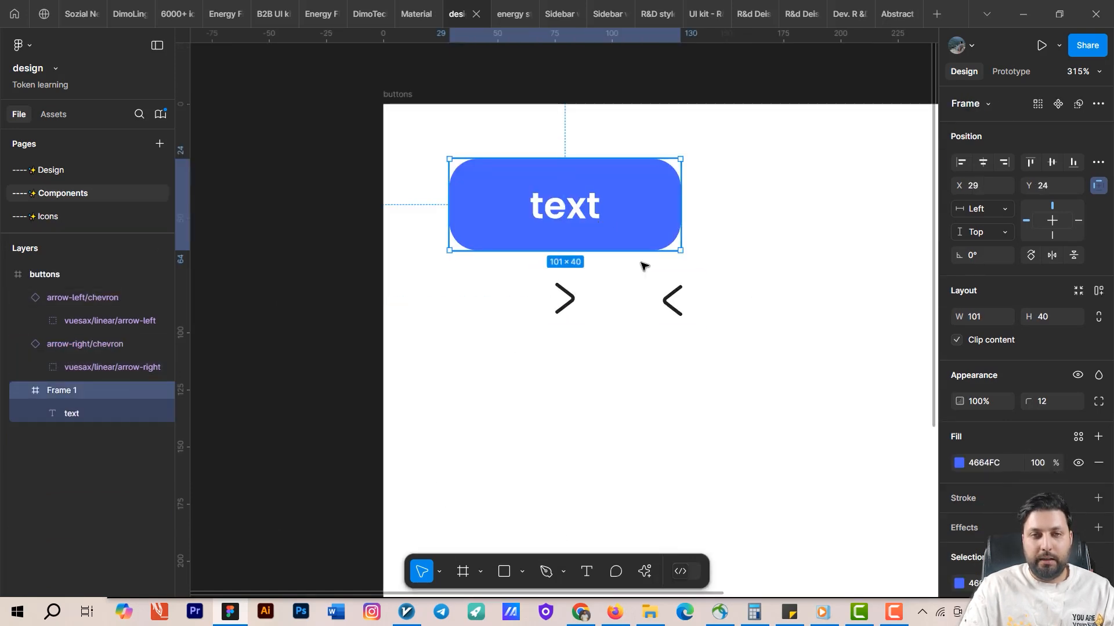
scroll(667, 290, up, 2)
drag(704, 339, 524, 244)
drag(600, 355, 673, 261)
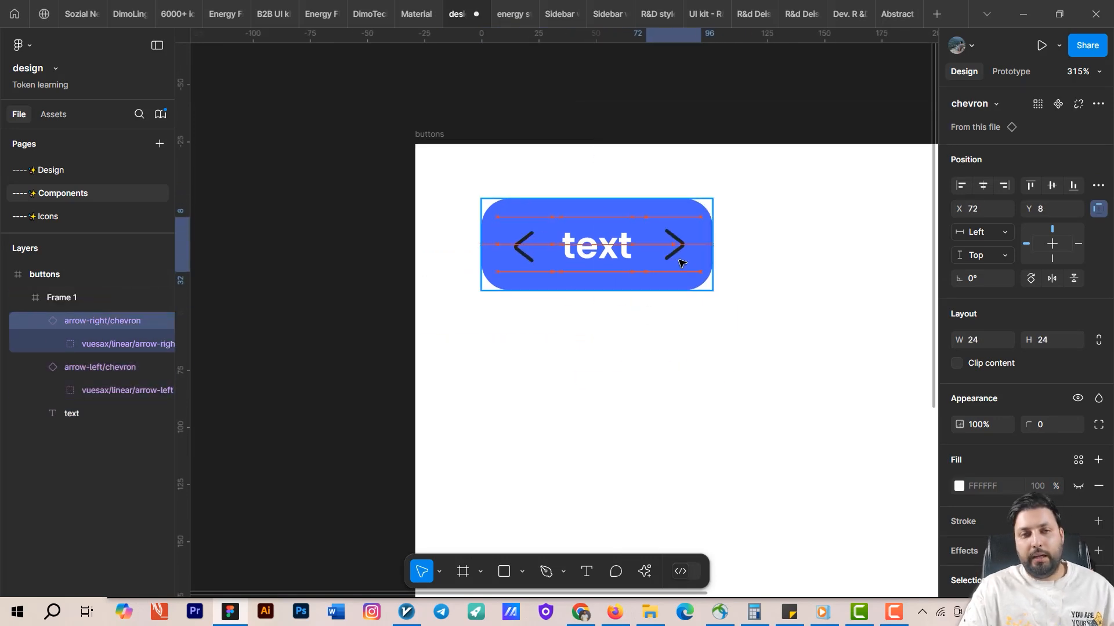
Detach both chevrons' icon-primary color variable and set their color to white FFFFFF.
shift+click(526, 255)
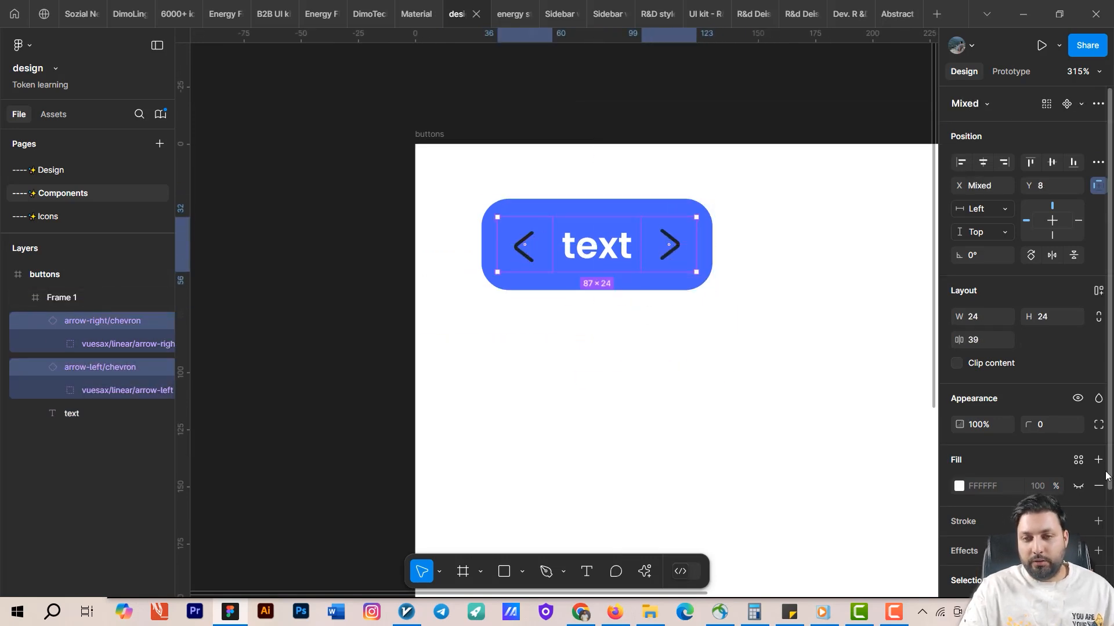
scroll(1030, 462, down, 3)
click(990, 485)
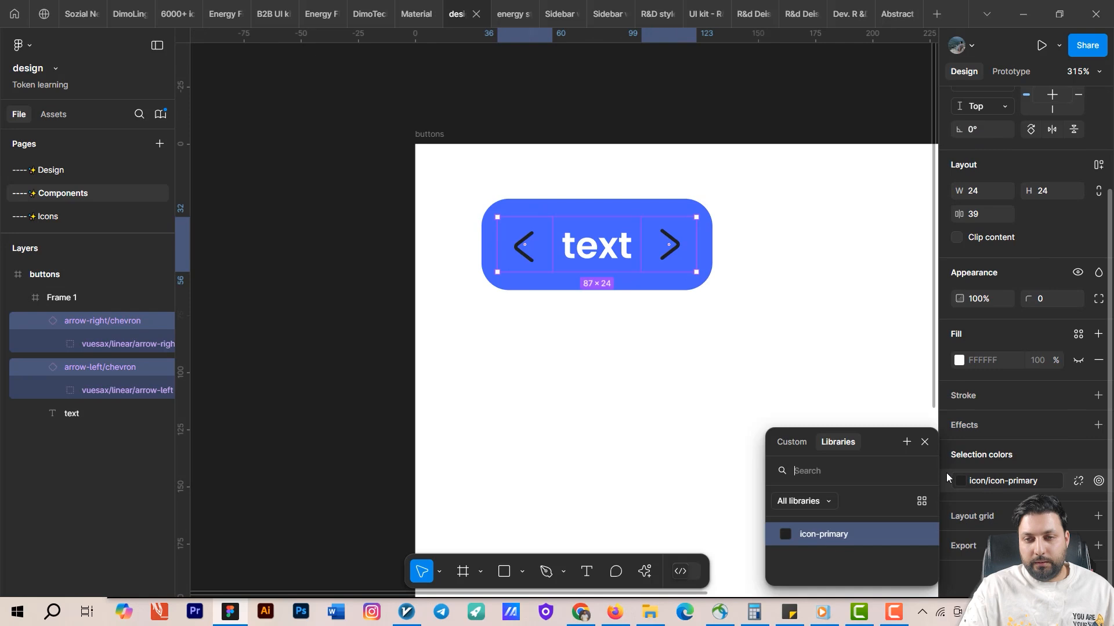
click(1077, 481)
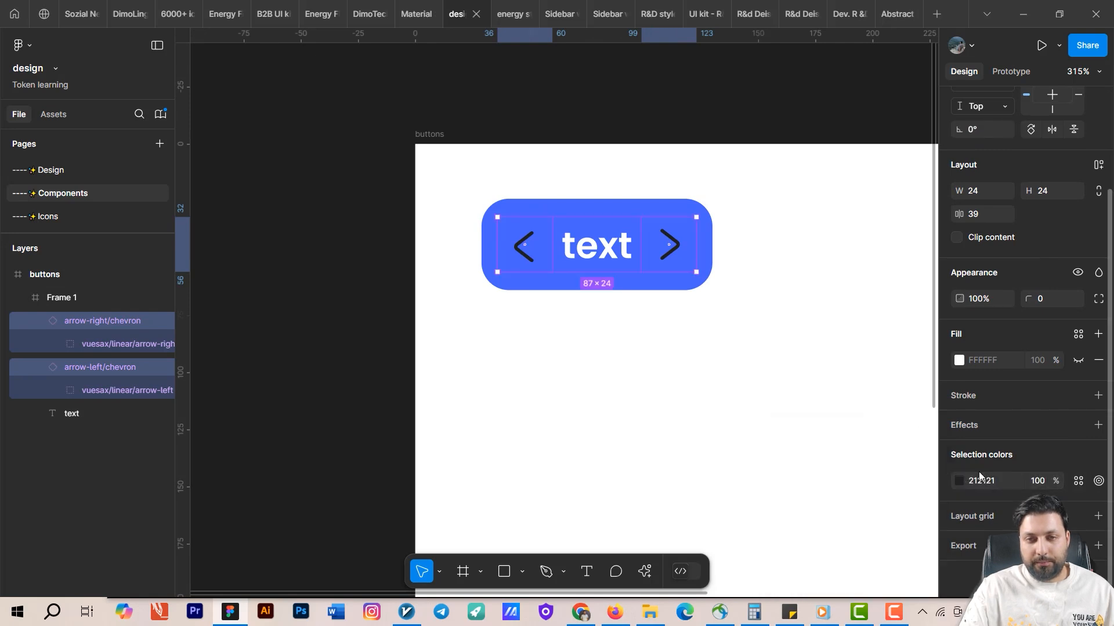
click(958, 481)
click(853, 357)
drag(714, 146, 711, 145)
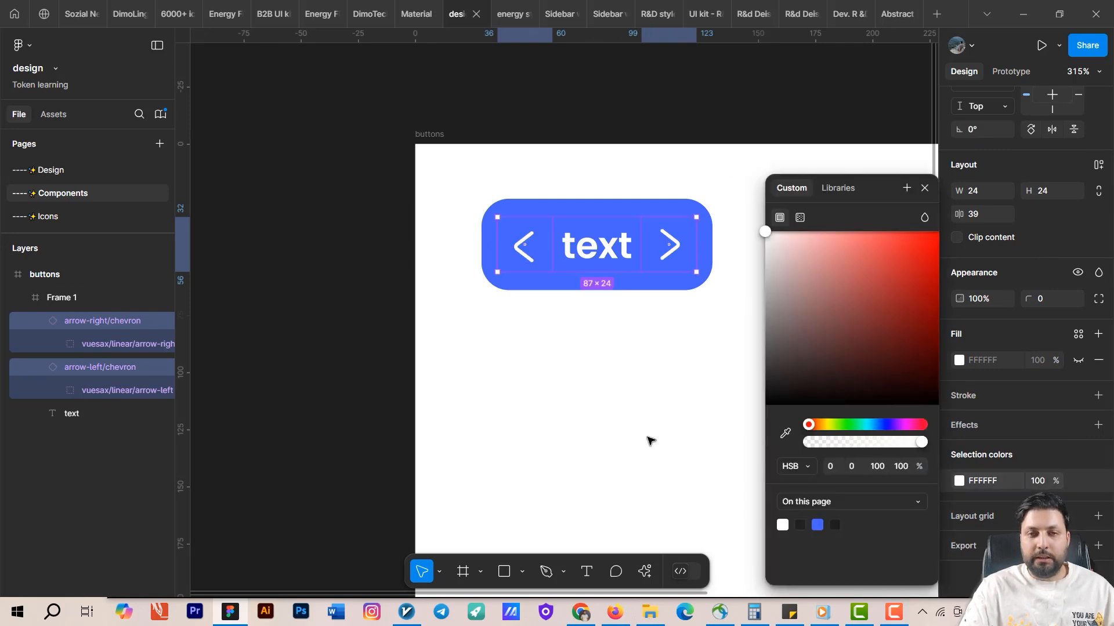
click(649, 440)
drag(654, 386, 706, 609)
drag(716, 391, 789, 170)
click(810, 254)
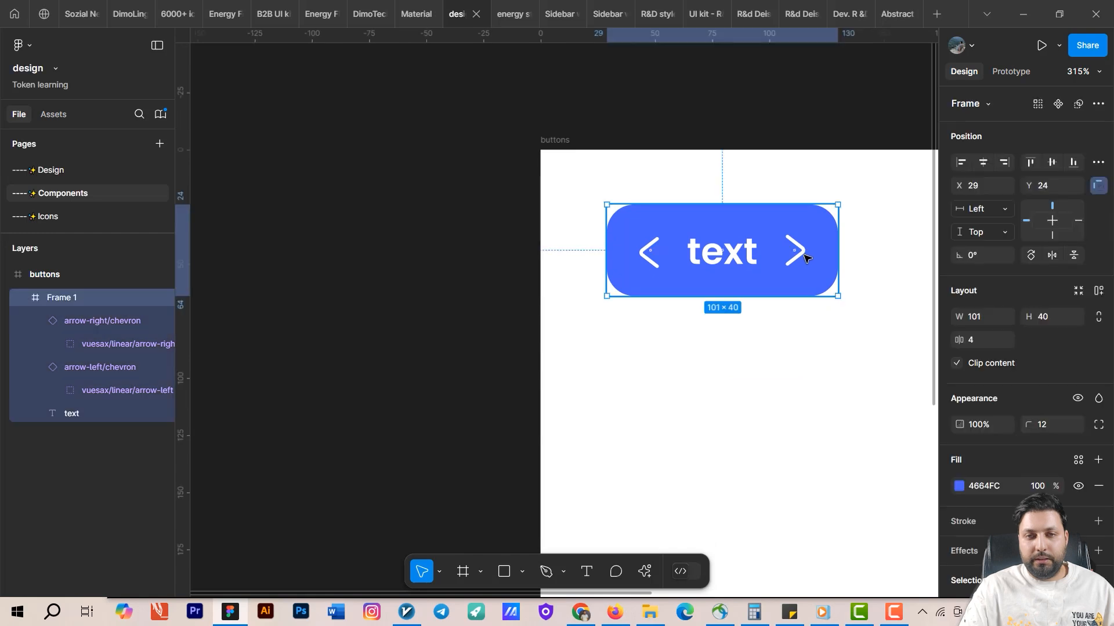
Wrap the left chevron, text and right chevron in a horizontal auto layout frame with a 4 gap.
click(804, 252)
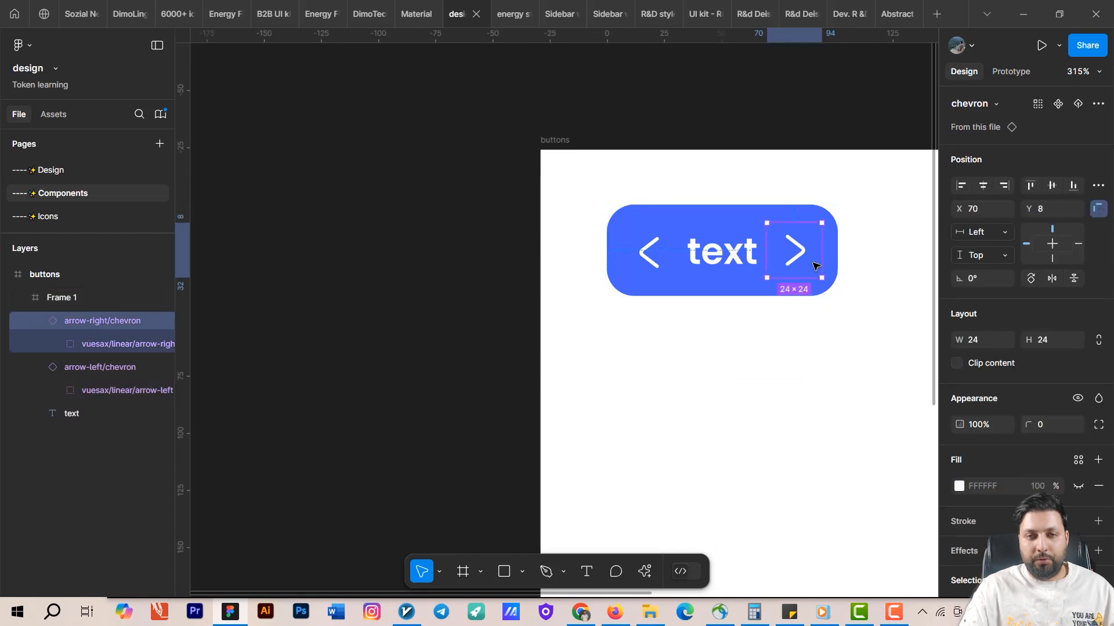
shift+click(721, 254)
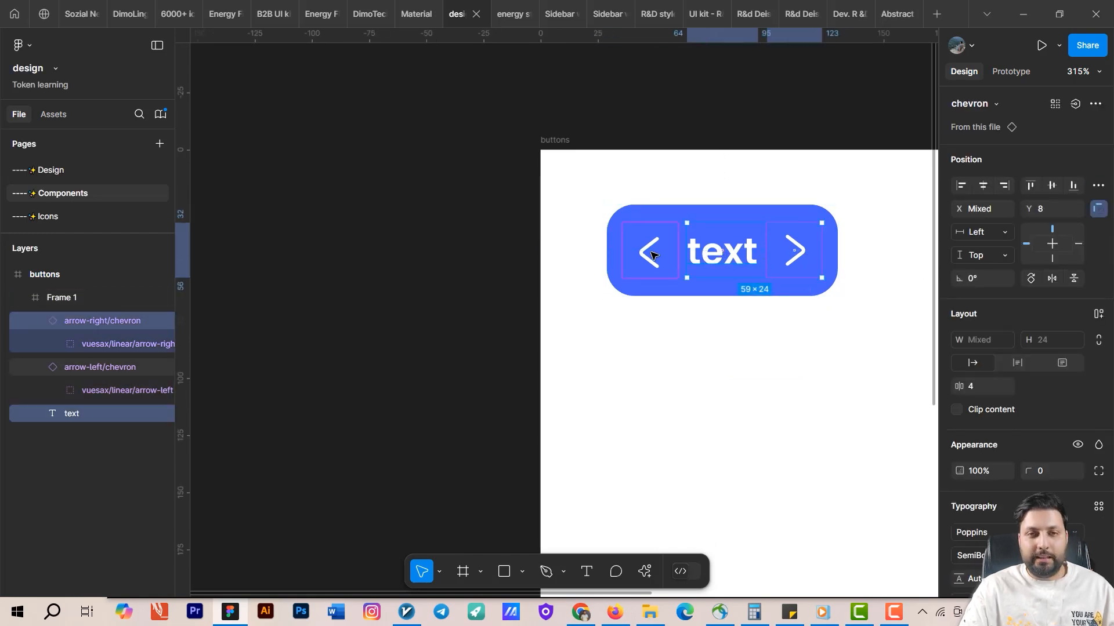
shift+click(652, 256)
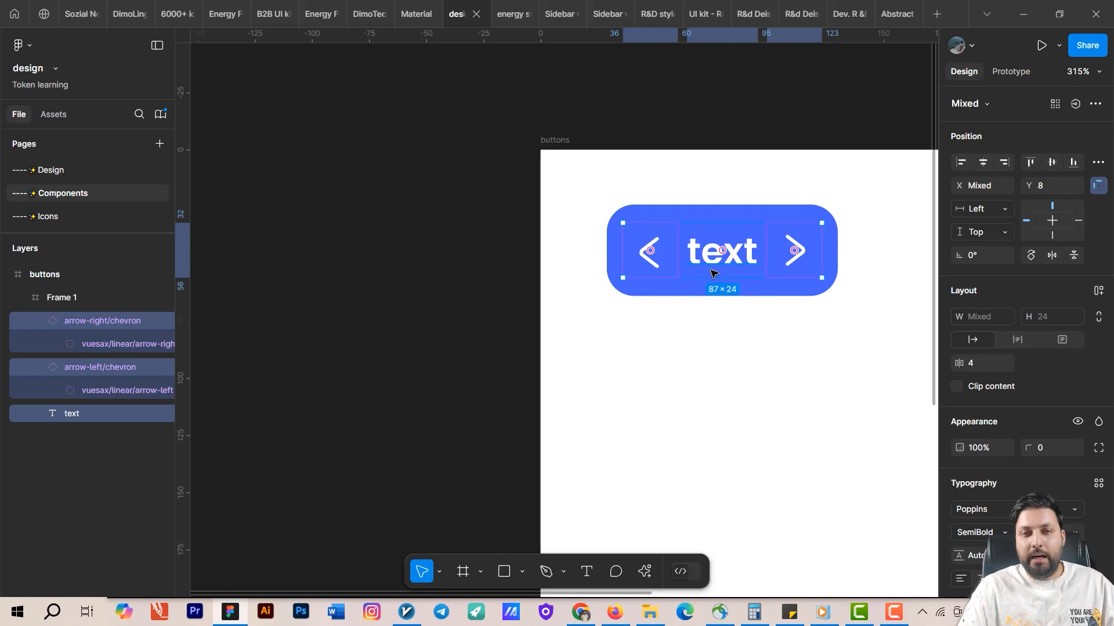
key(shift+a)
scroll(757, 380, right, 3)
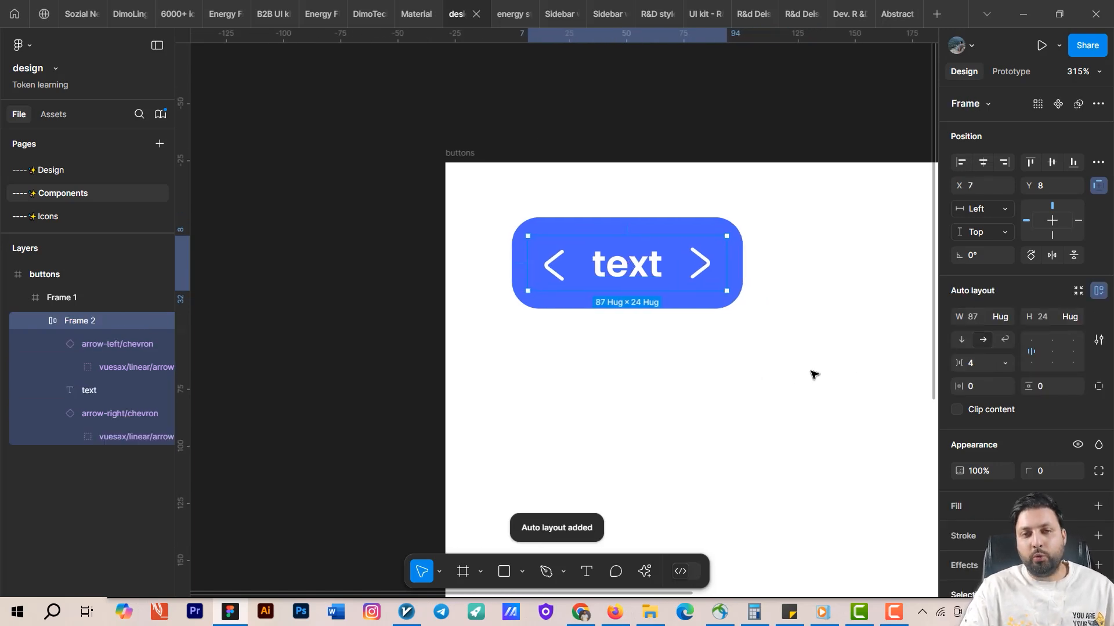
click(979, 363)
click(859, 459)
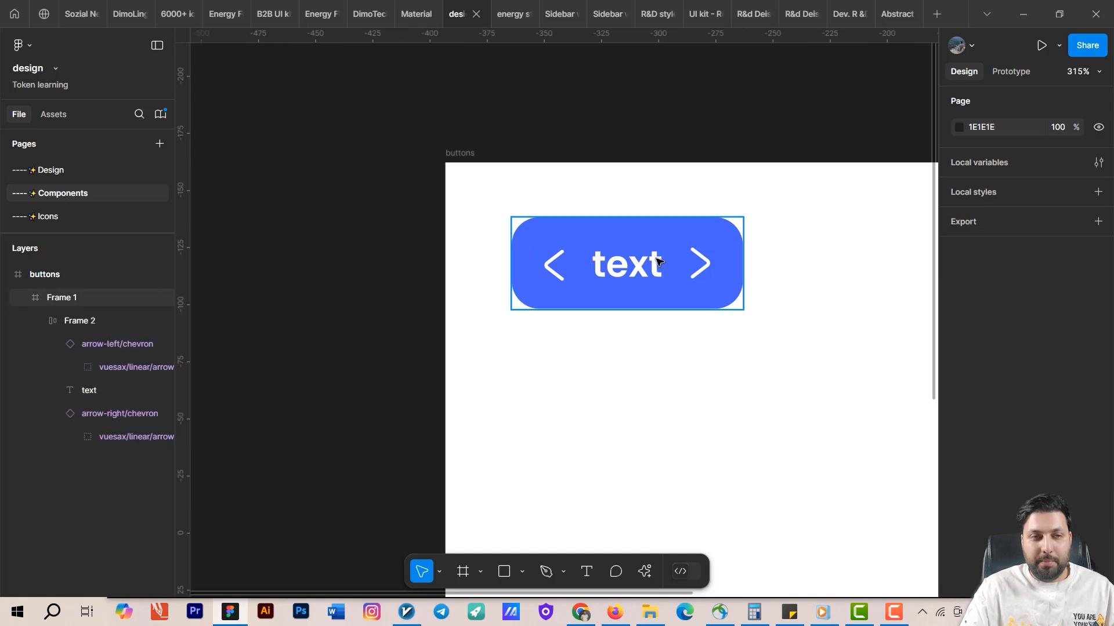
Add auto layout to the blue button frame and set its horizontal padding to 8.
click(683, 232)
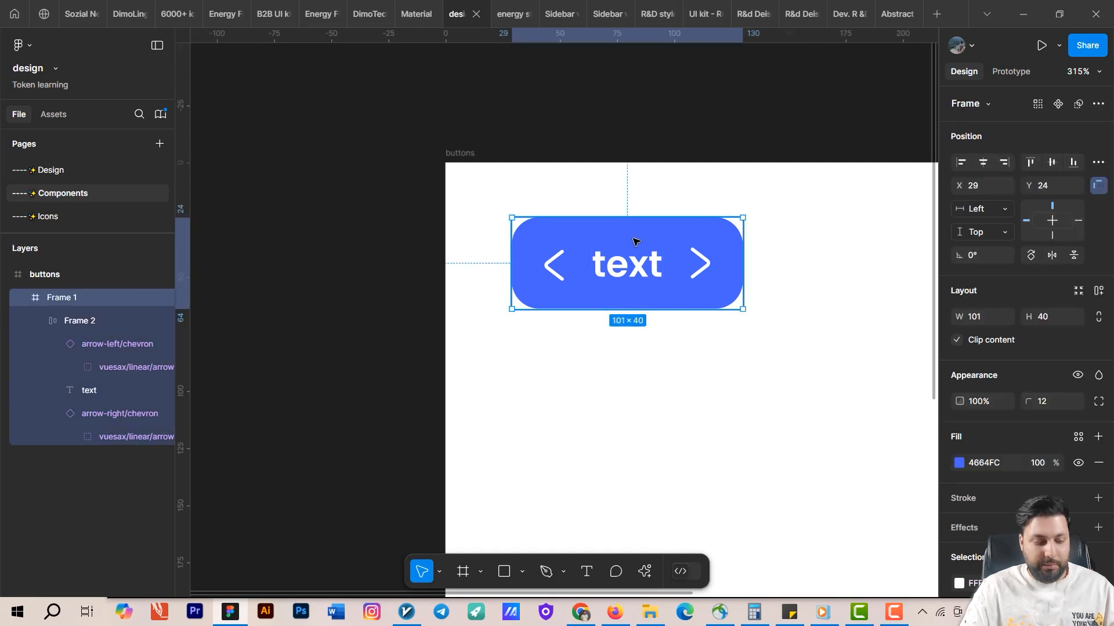
key(shift+a)
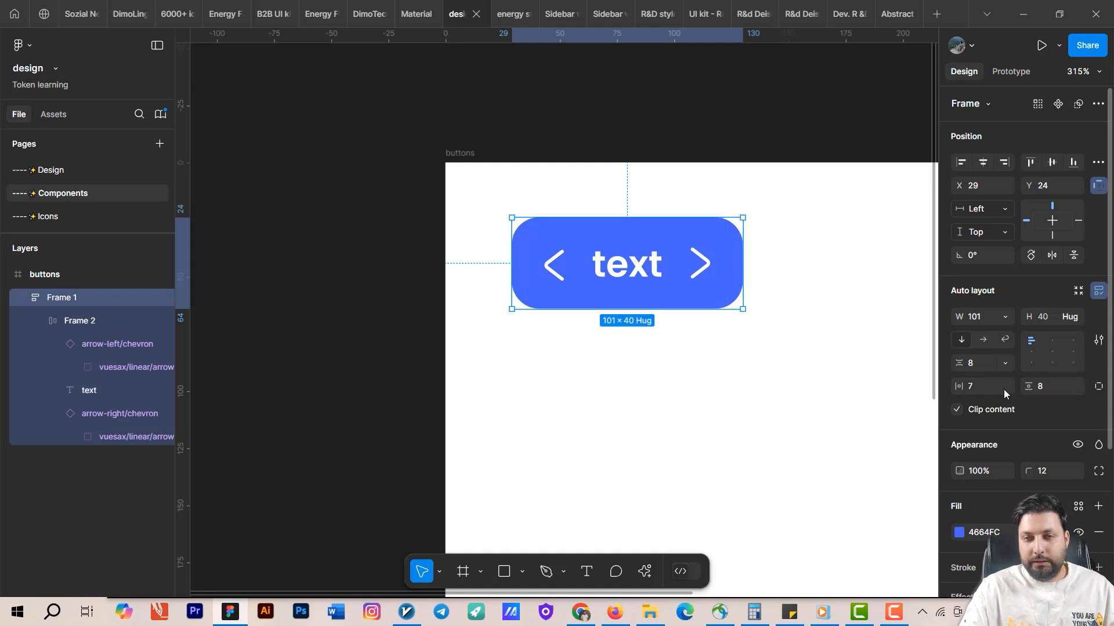
click(968, 387)
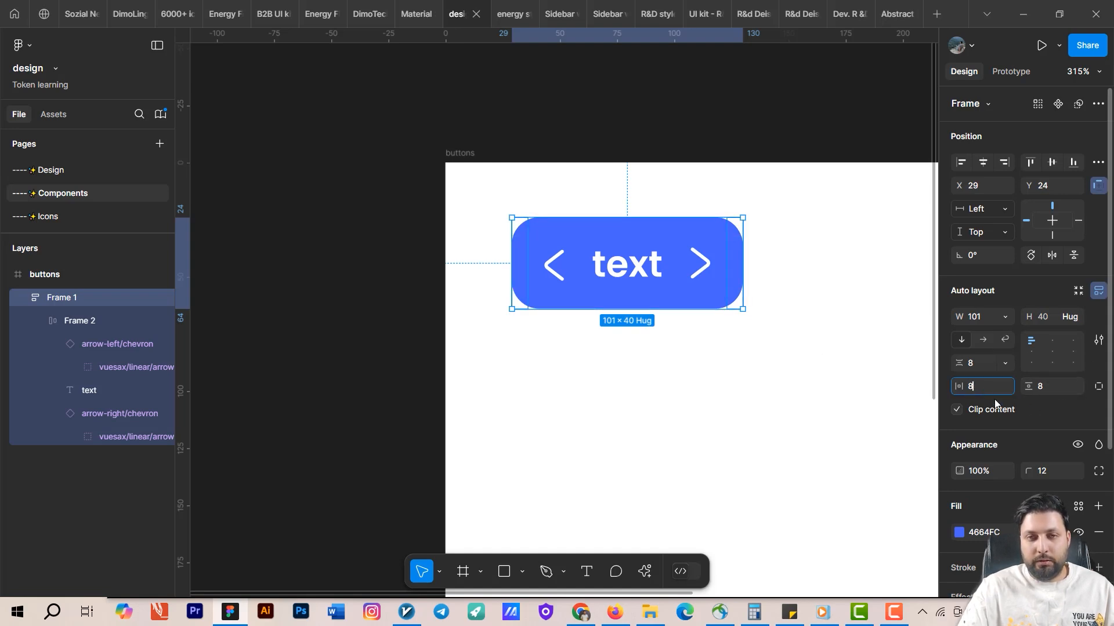
key(Return)
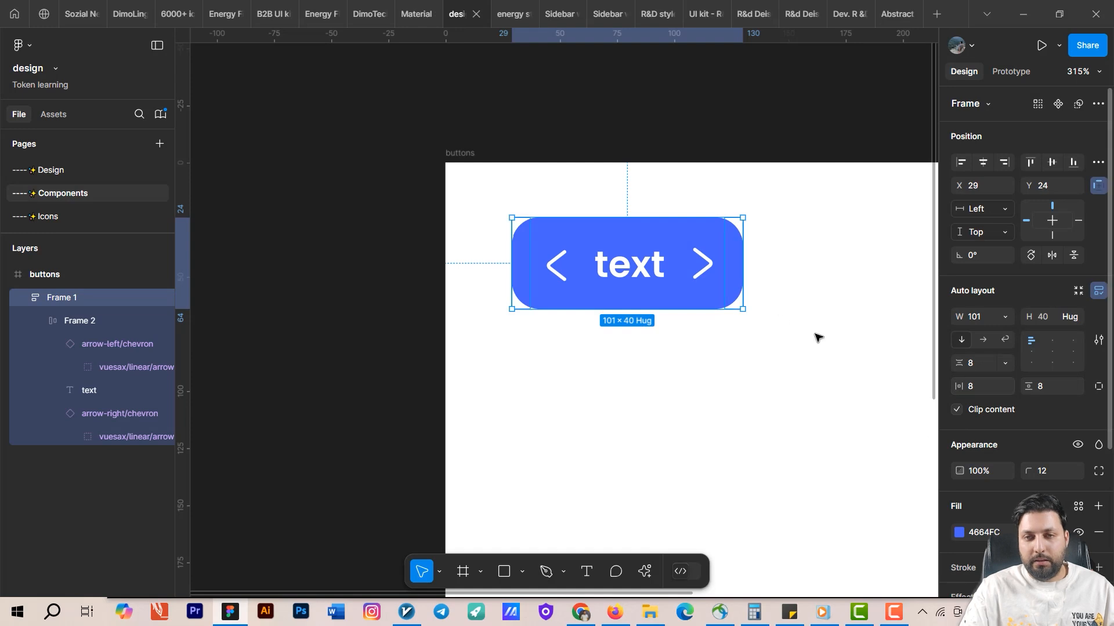
click(1004, 319)
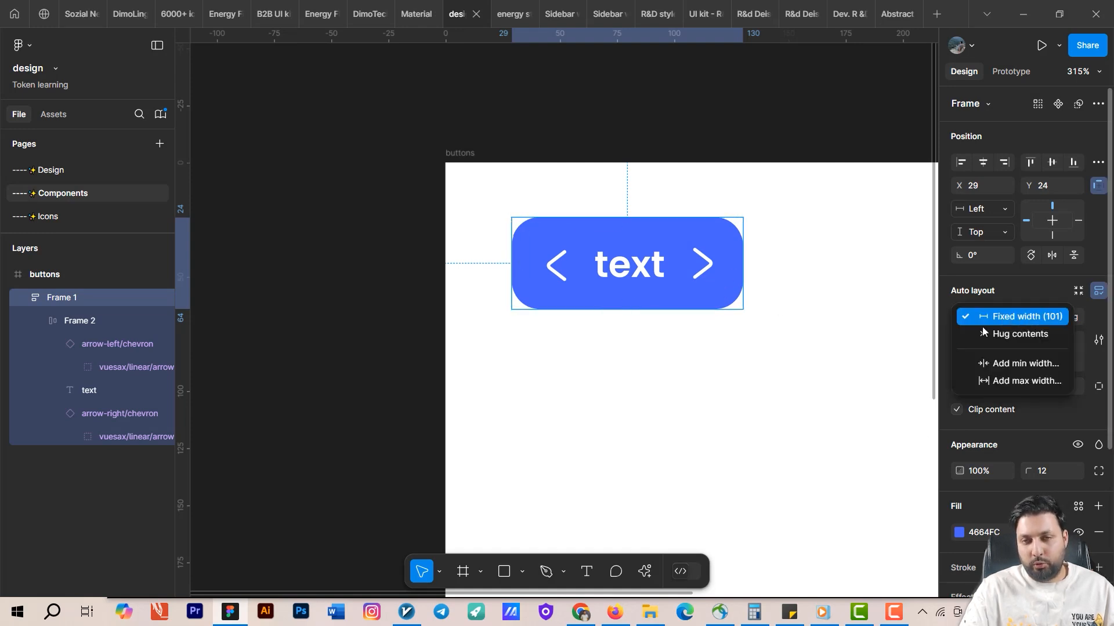
click(776, 381)
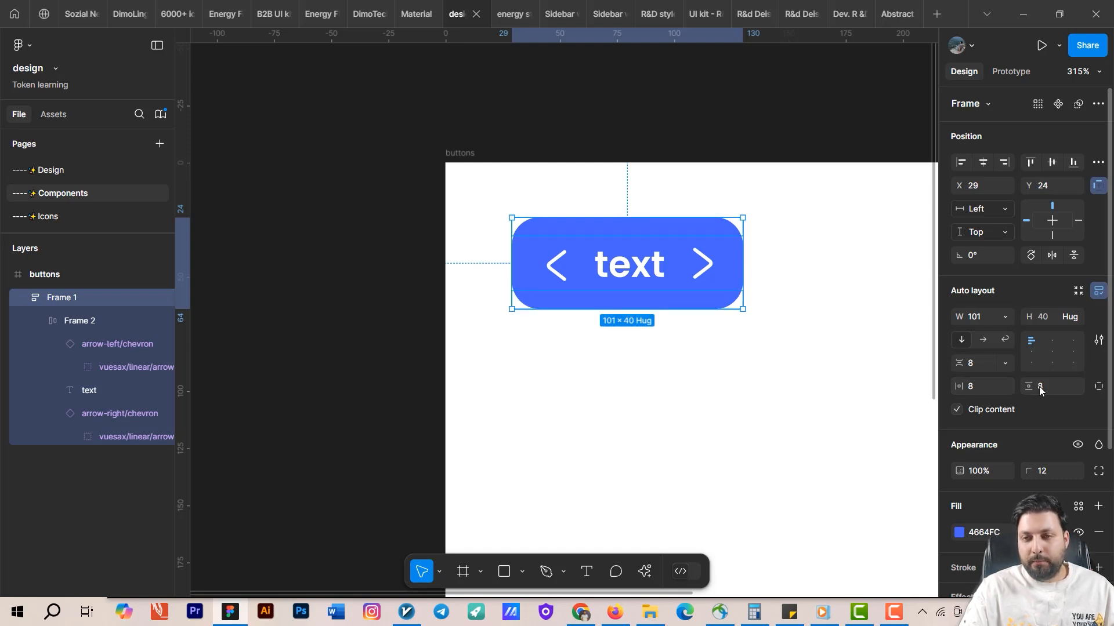
click(1004, 316)
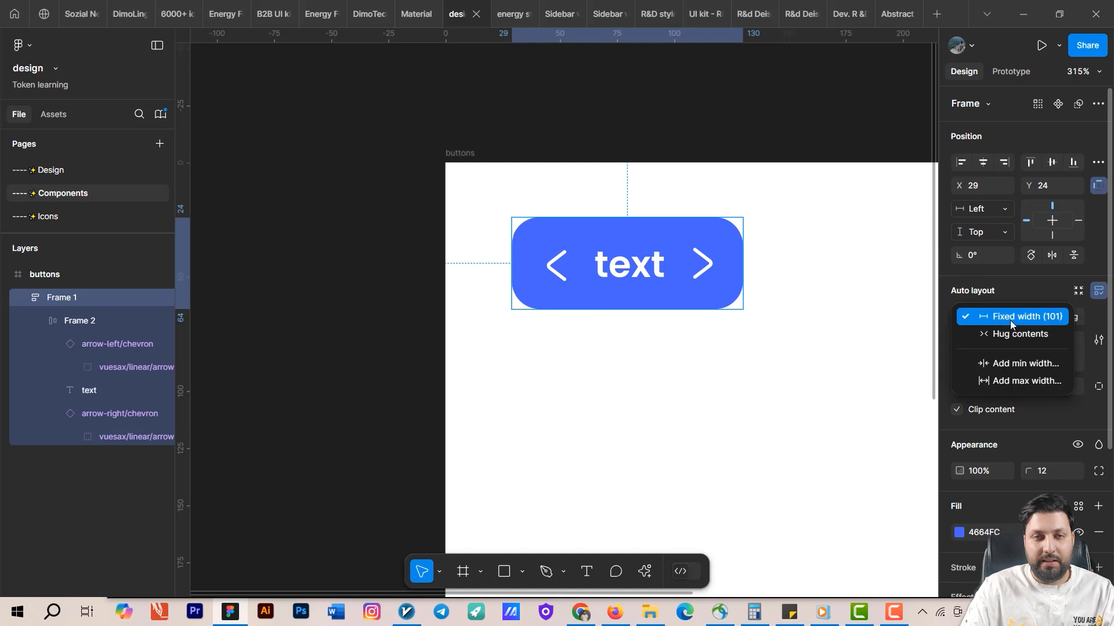
click(731, 346)
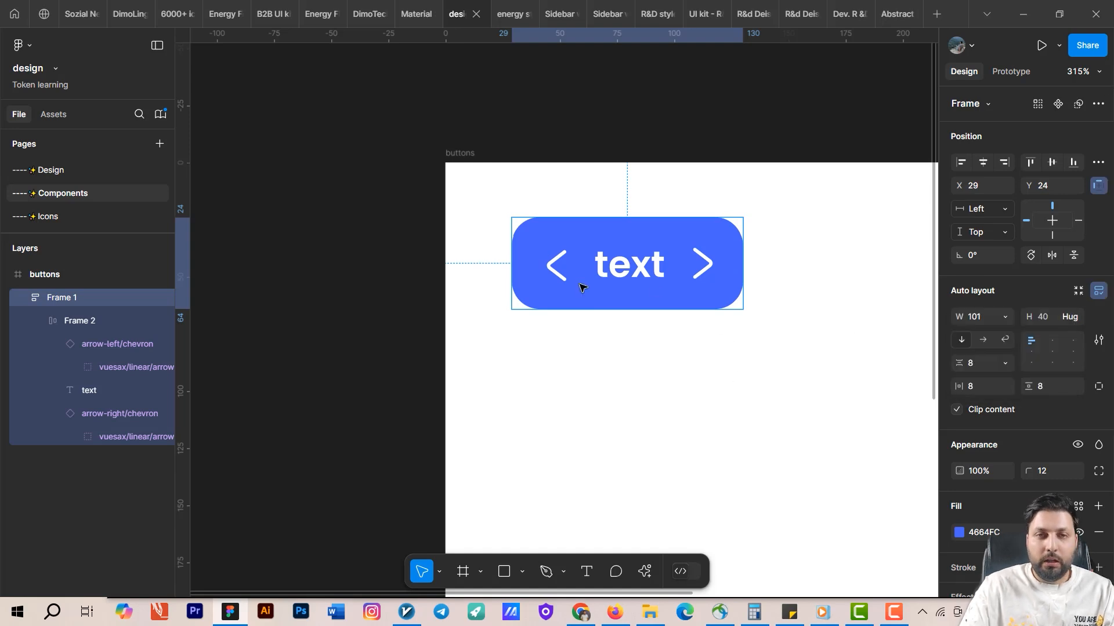
On the Design page, add an Android Compact phone frame.
scroll(691, 316, right, 3)
scroll(799, 311, down, 5)
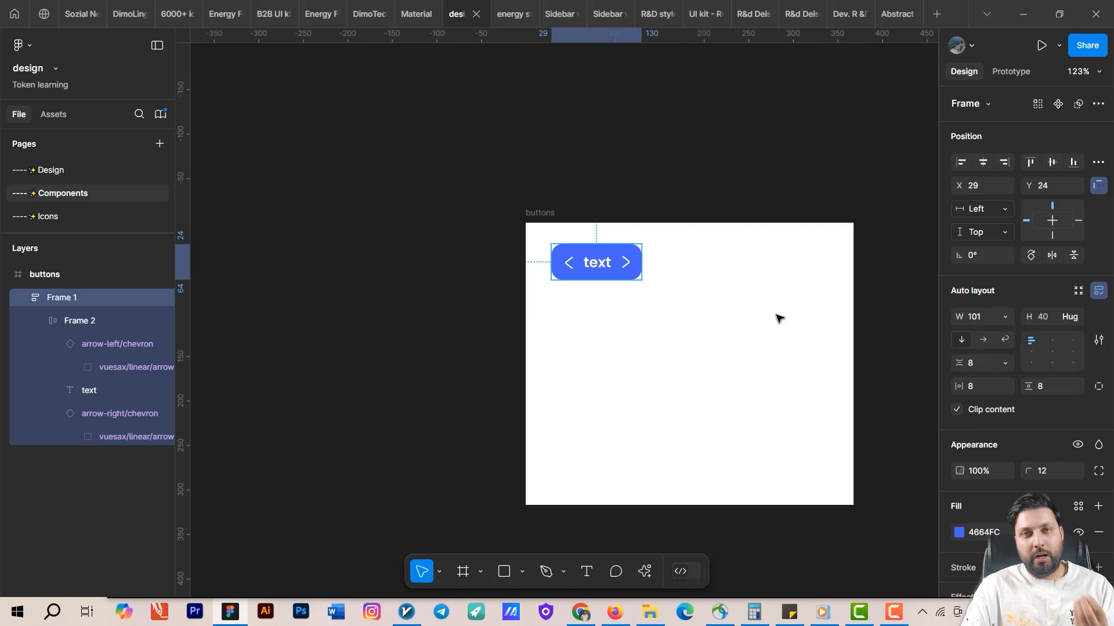
scroll(628, 280, up, 3)
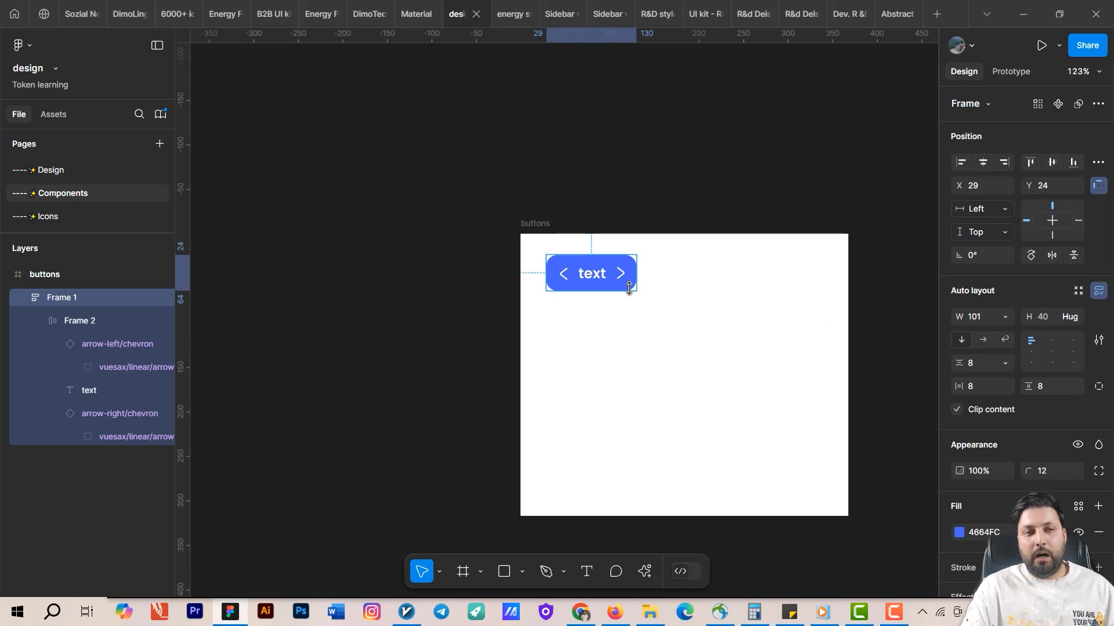
click(23, 170)
key(f)
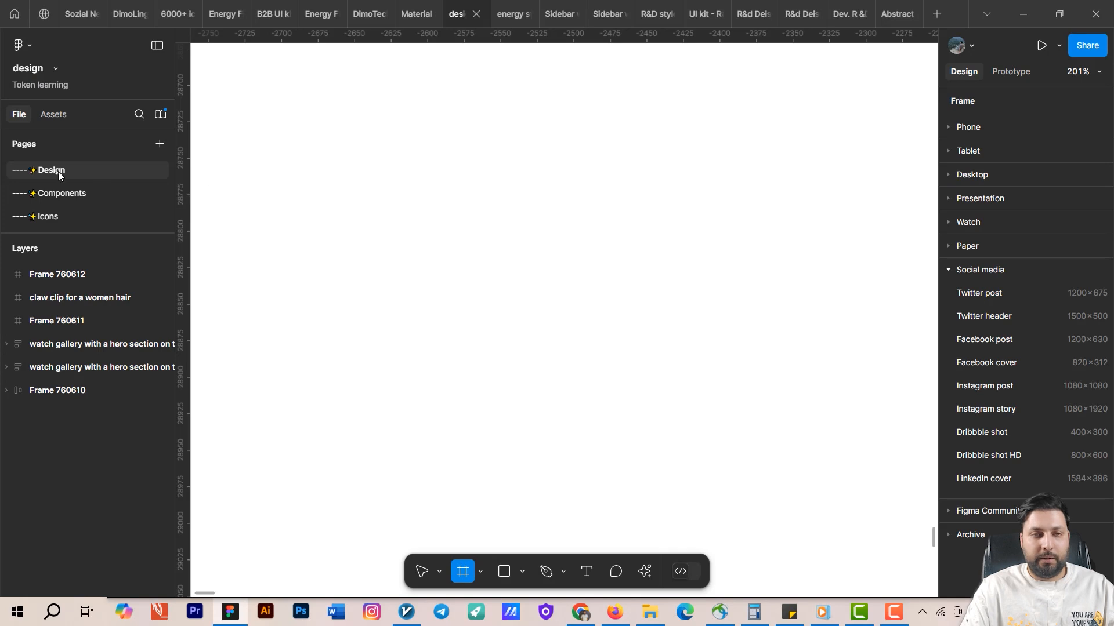
mouse_move(417, 194)
mouse_down()
mouse_move(473, 323)
mouse_move(550, 442)
mouse_up()
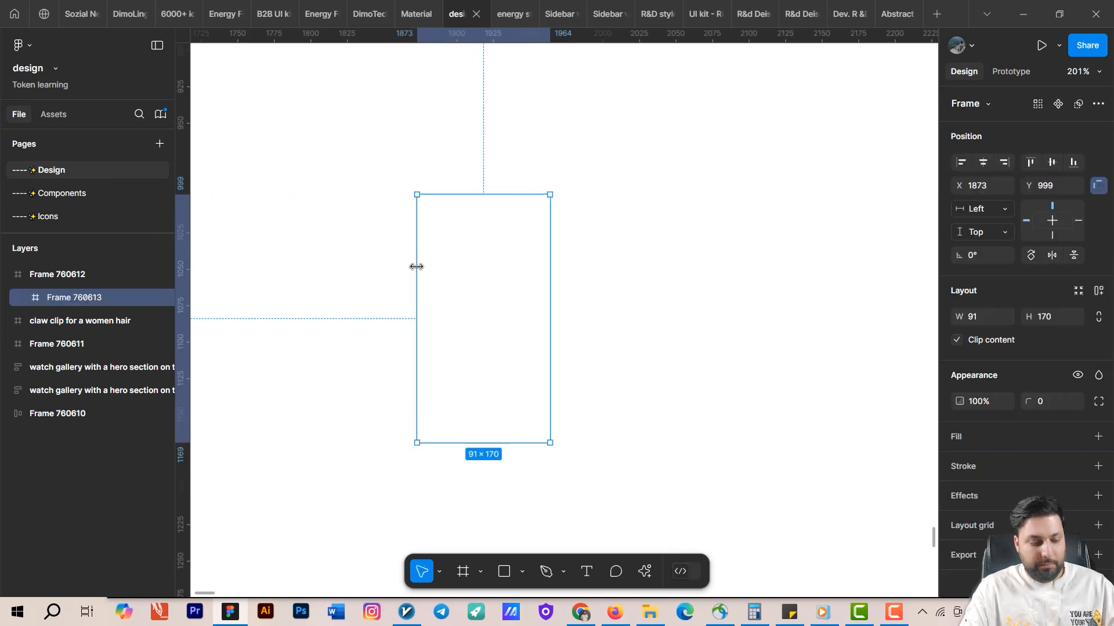
key(Delete)
key(f)
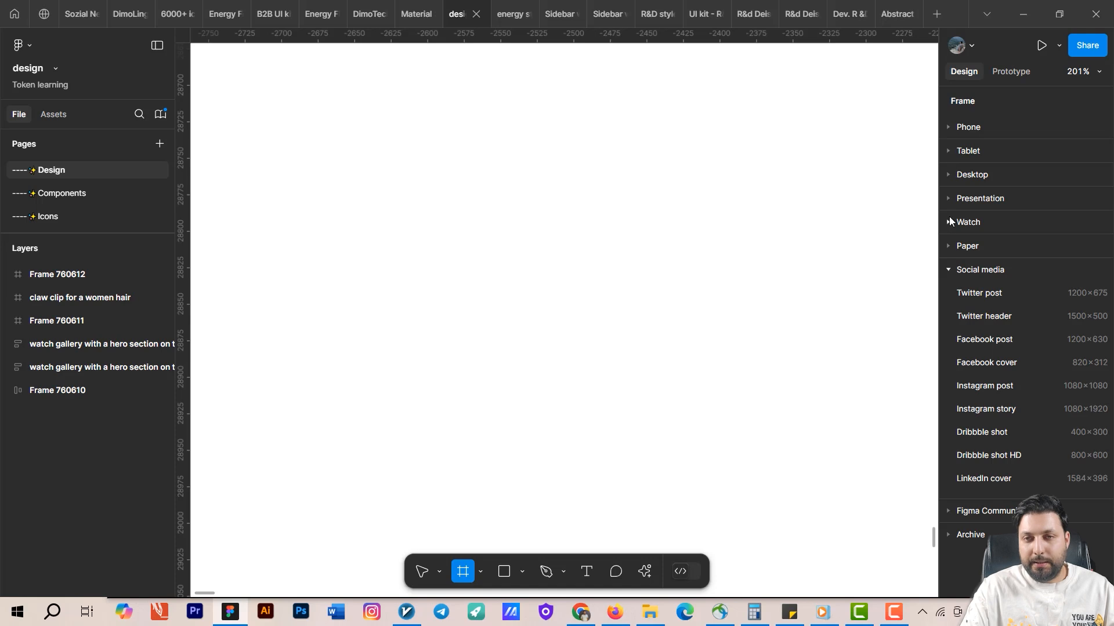
click(951, 127)
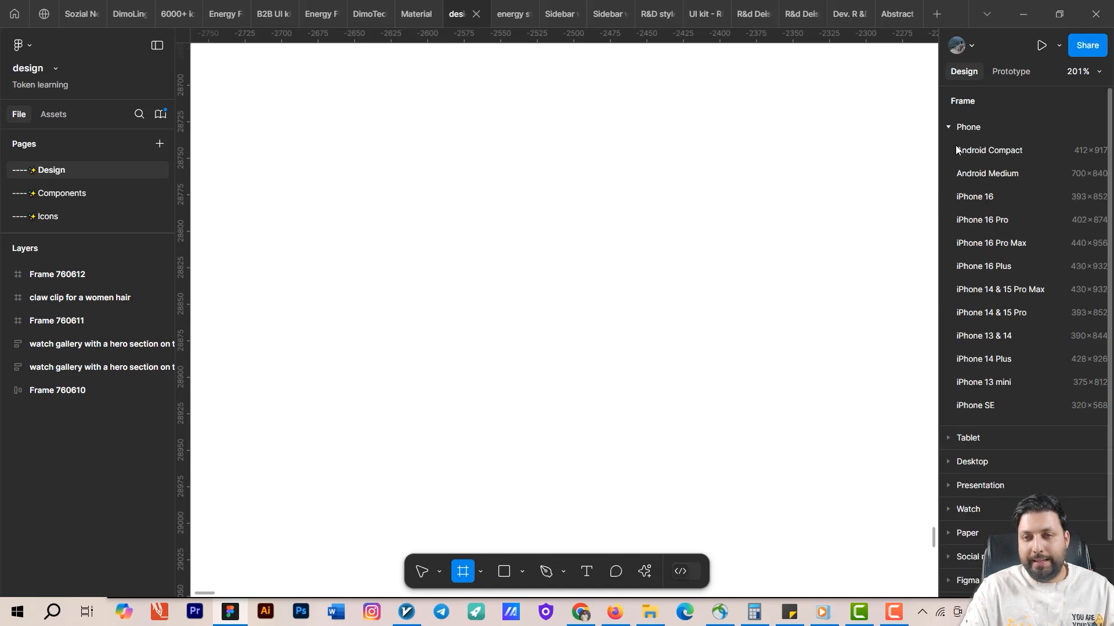
click(994, 152)
drag(851, 313, 743, 233)
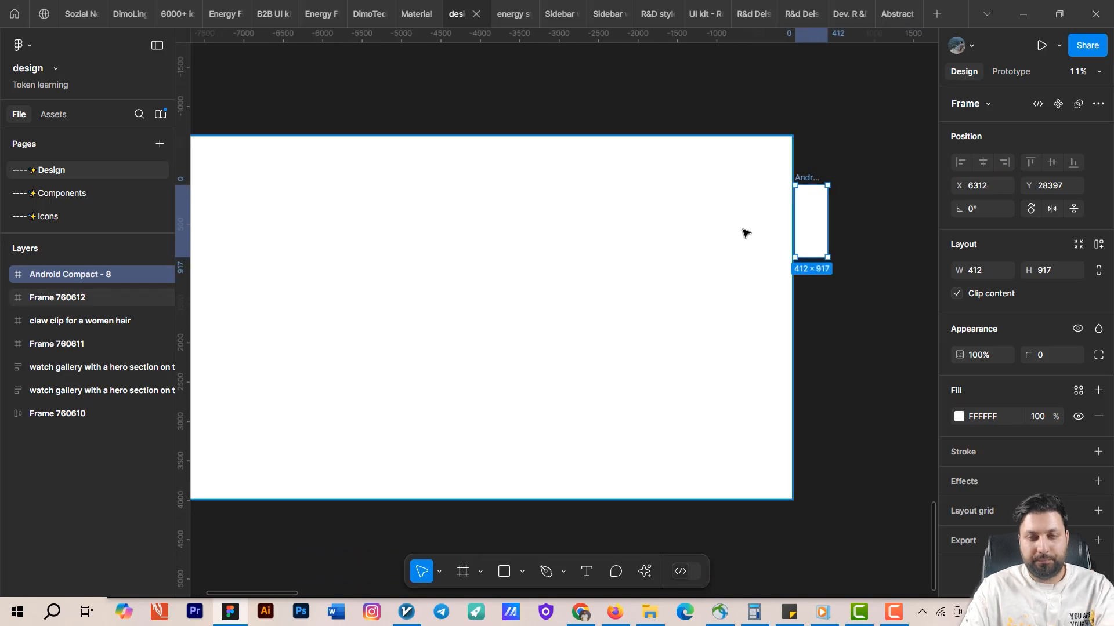
Delete the large empty frame Frame 760612 next to the new phone frame.
scroll(743, 233, down, 2)
click(651, 275)
key(Delete)
drag(820, 209, 682, 221)
scroll(682, 220, up, 2)
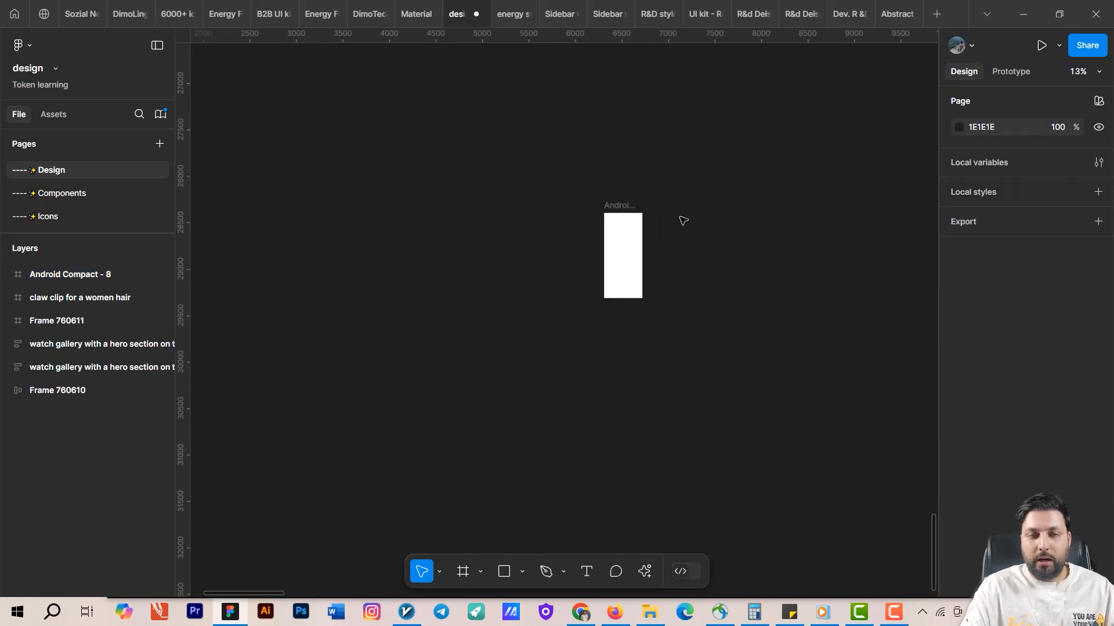
scroll(591, 265, up, 4)
drag(751, 271, 599, 340)
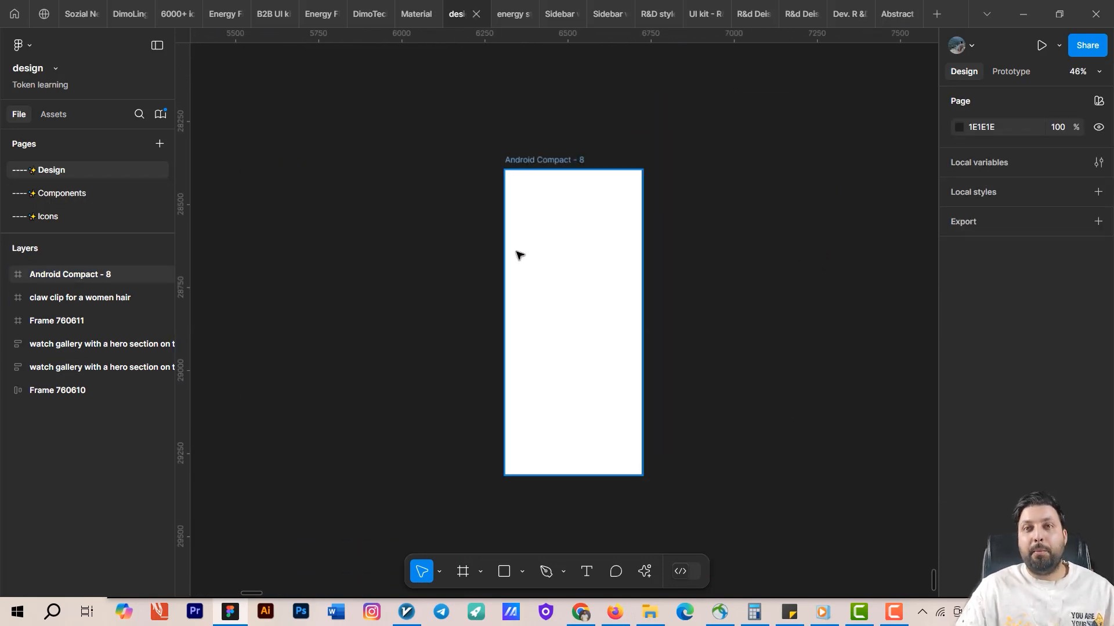
click(563, 256)
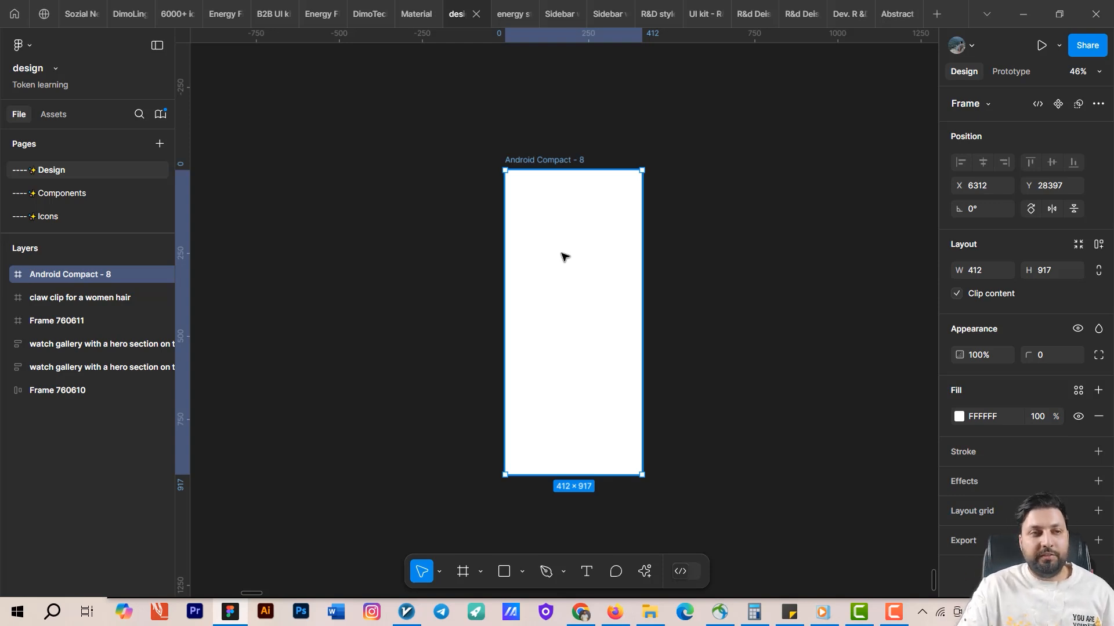
Return to the Components page and turn the blue button frame into a component.
click(87, 196)
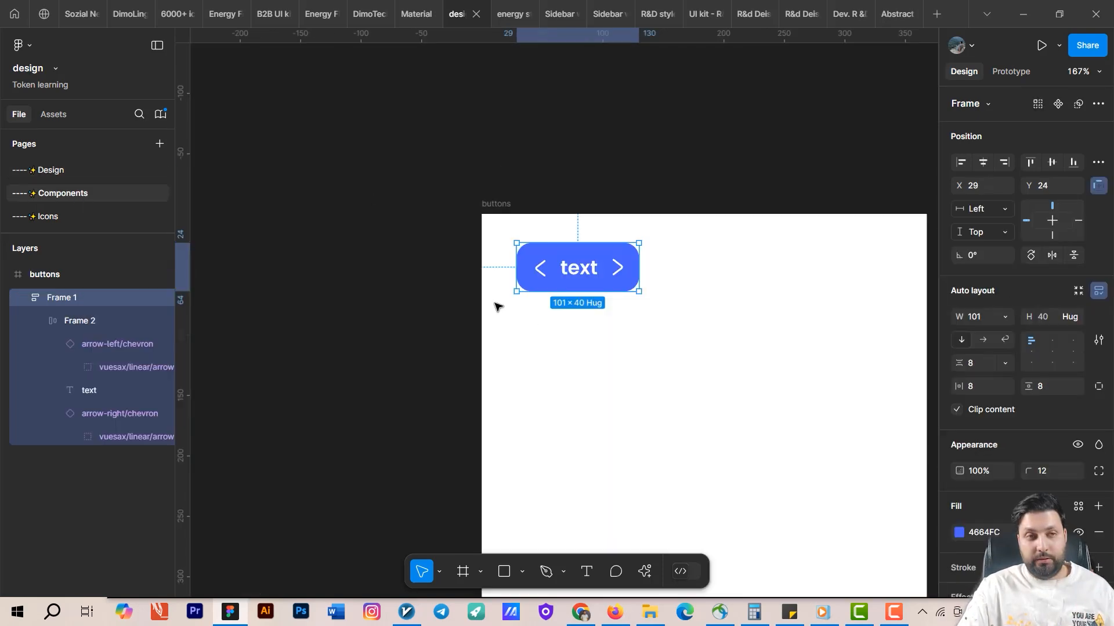
scroll(631, 351, right, 3)
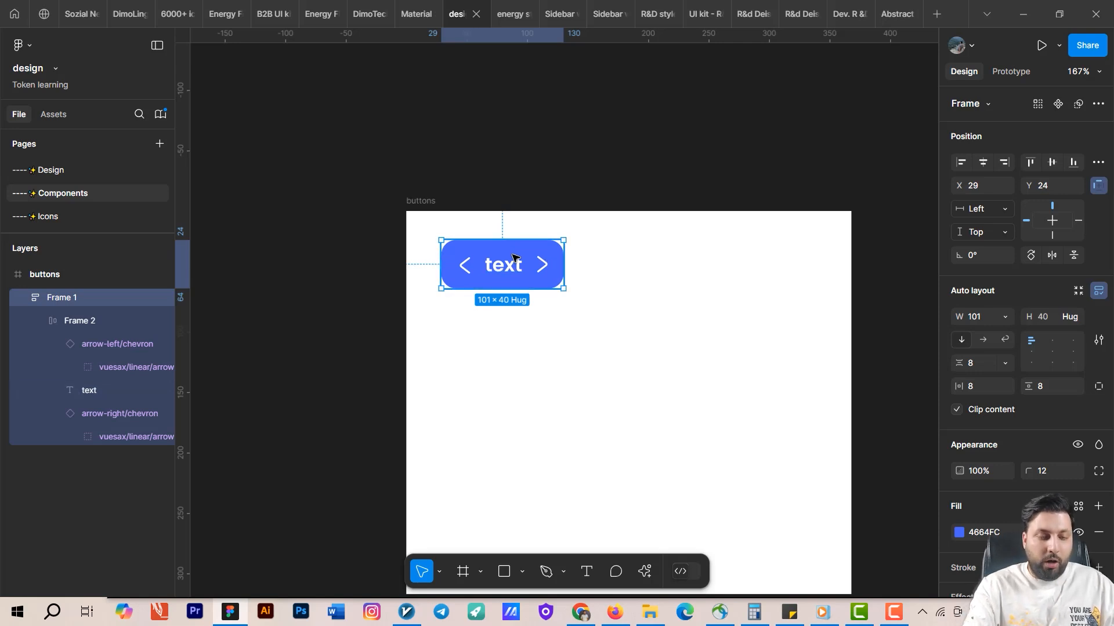
key(alt)
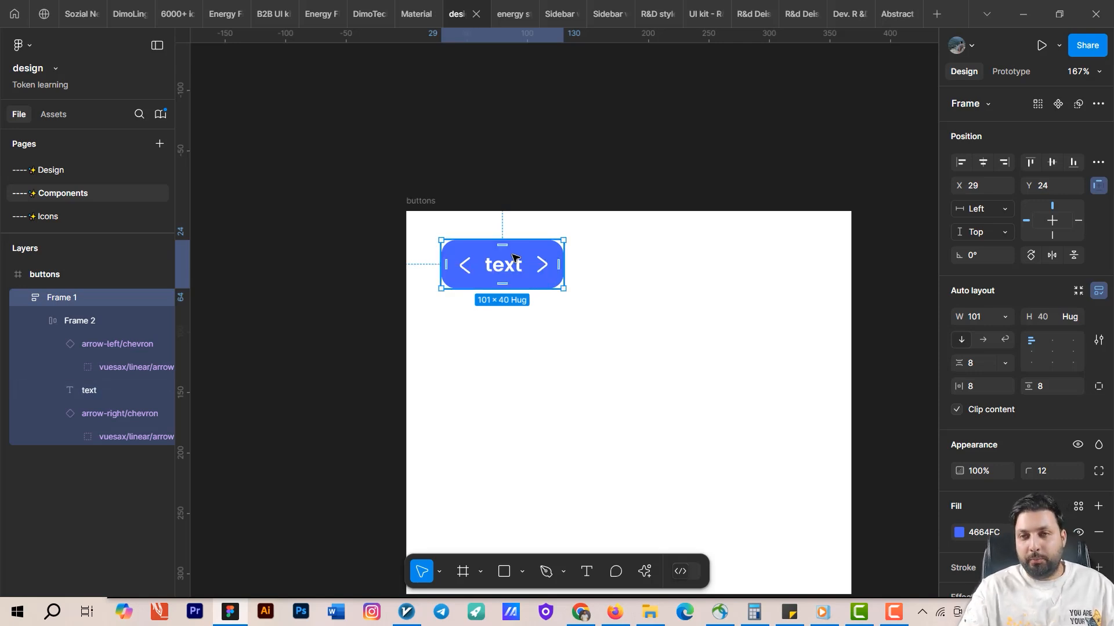
click(1098, 108)
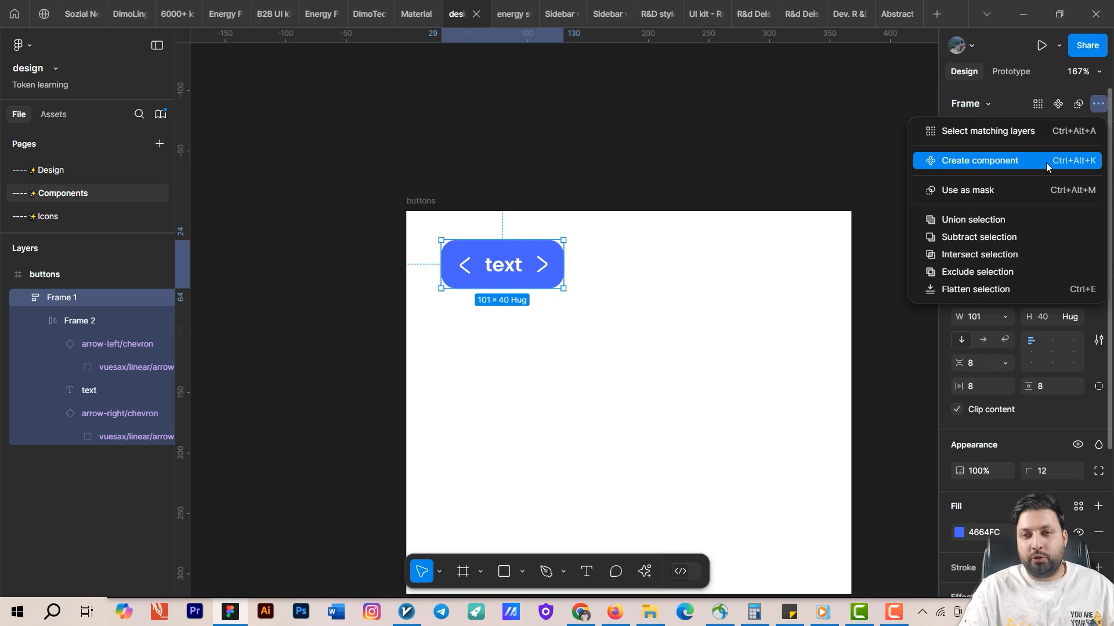
click(624, 355)
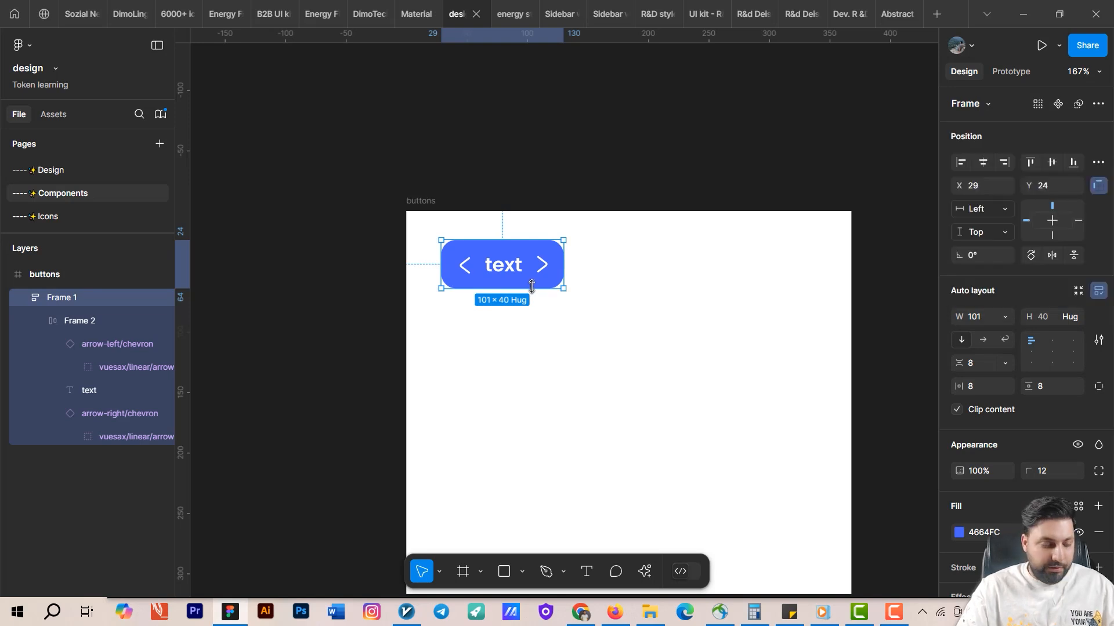
key(ctrl+alt+k)
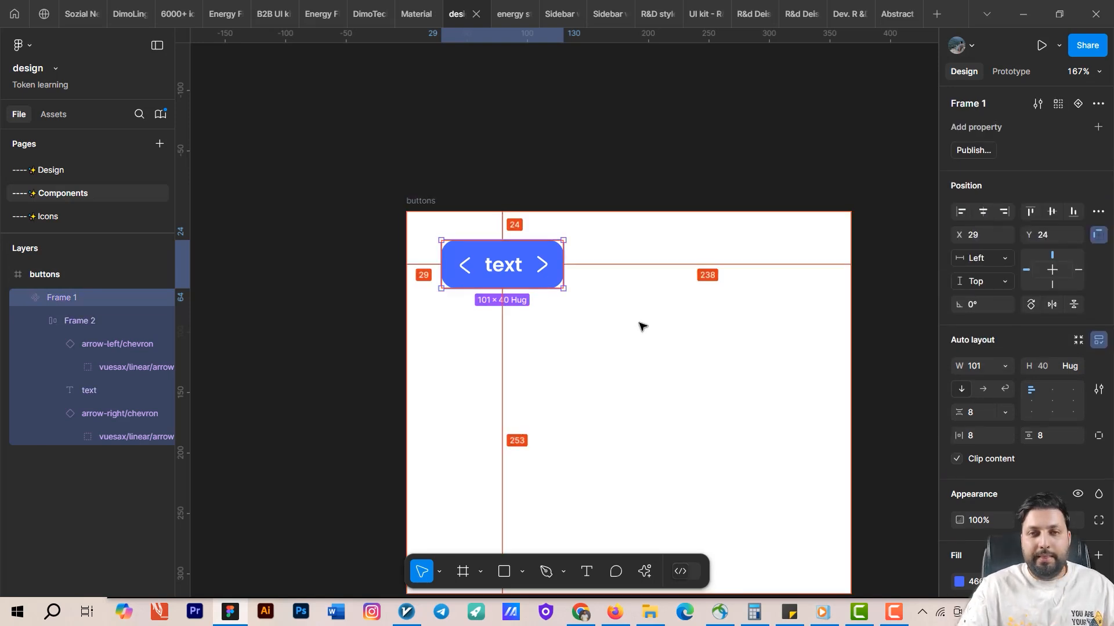
click(602, 343)
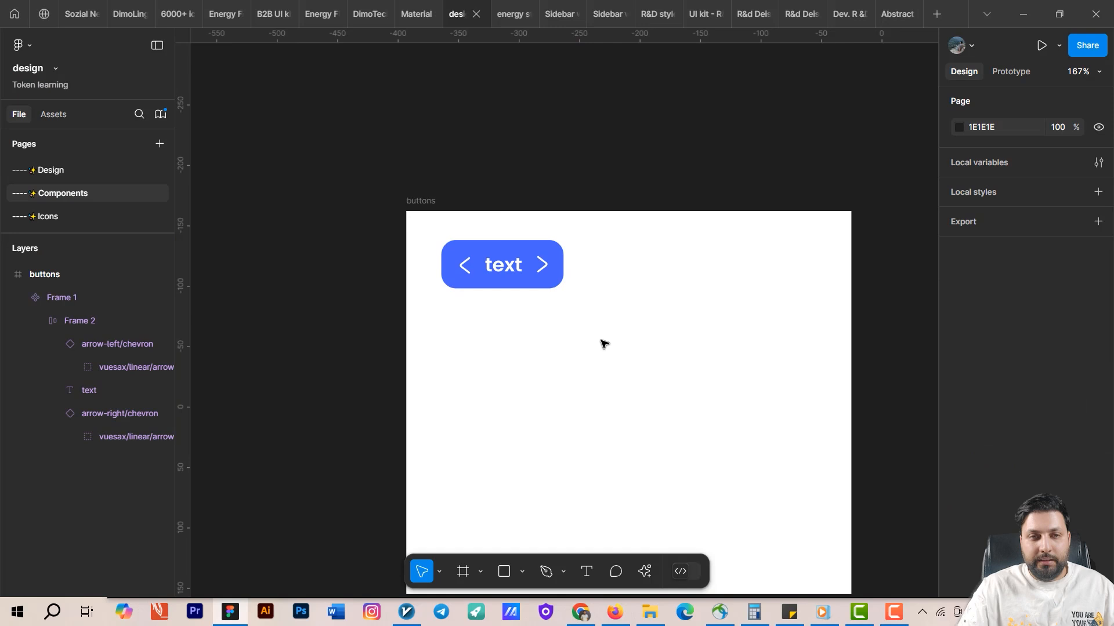
Rename the button component to button.
click(539, 279)
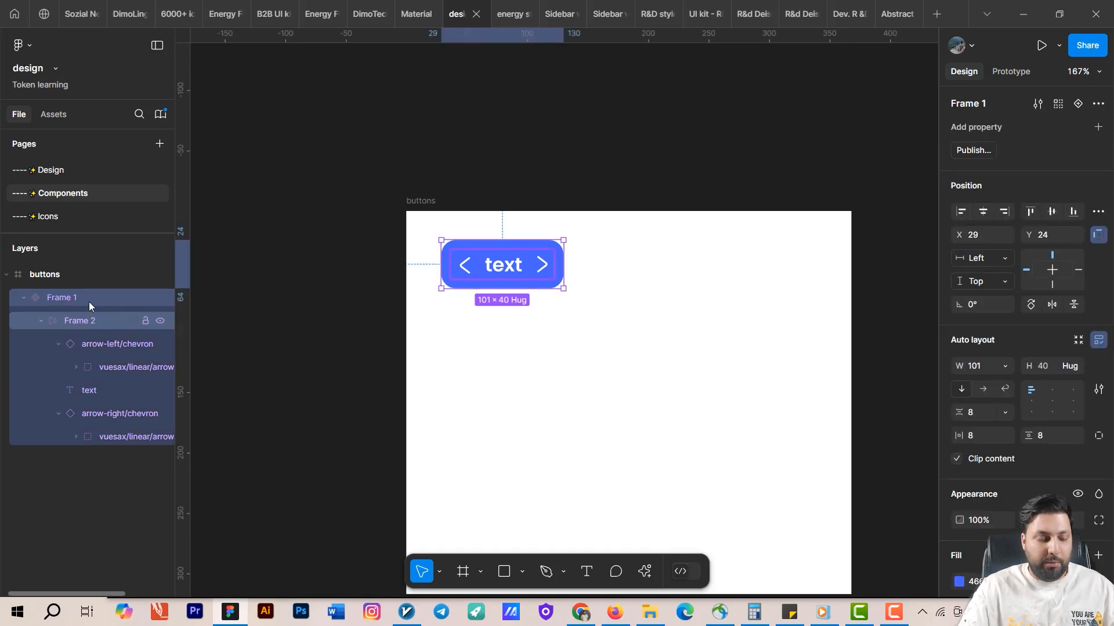
double_click(116, 293)
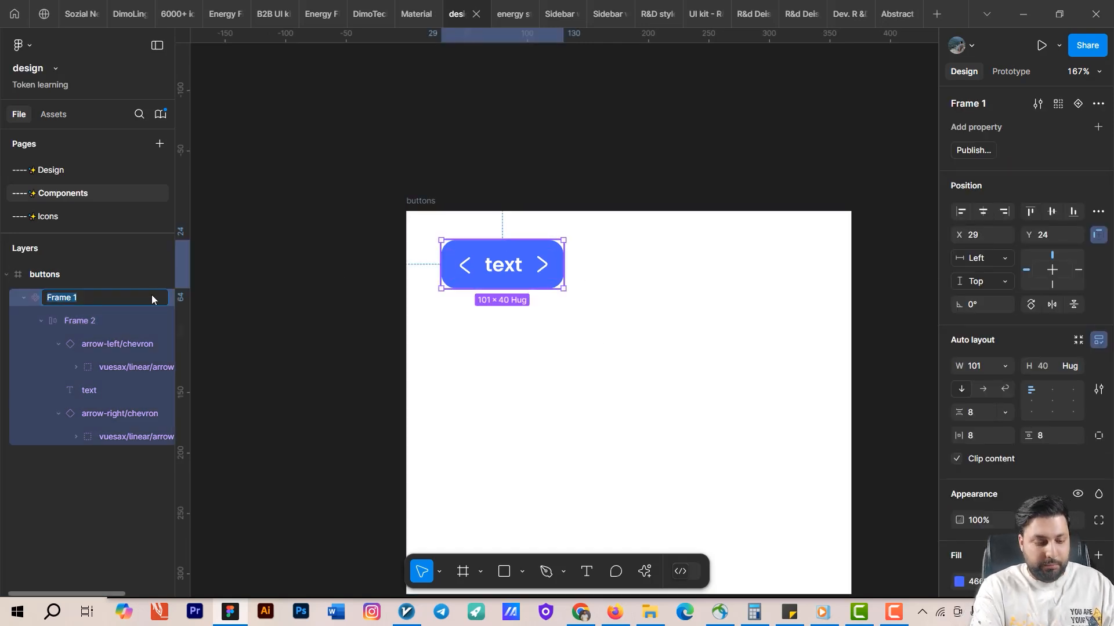
text(button)
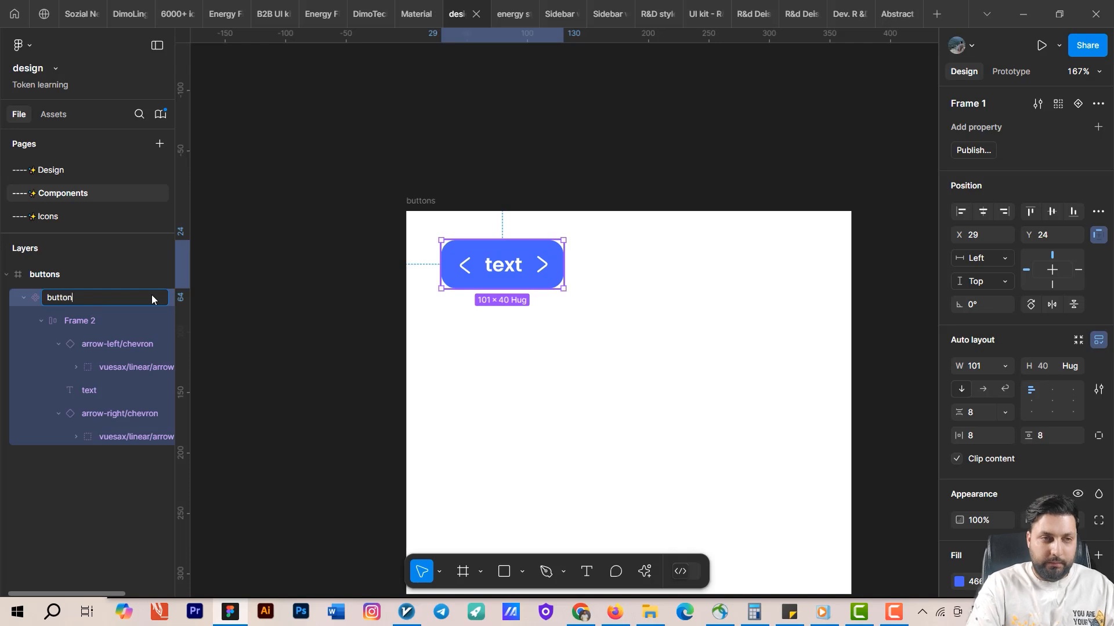
key(Return)
click(523, 412)
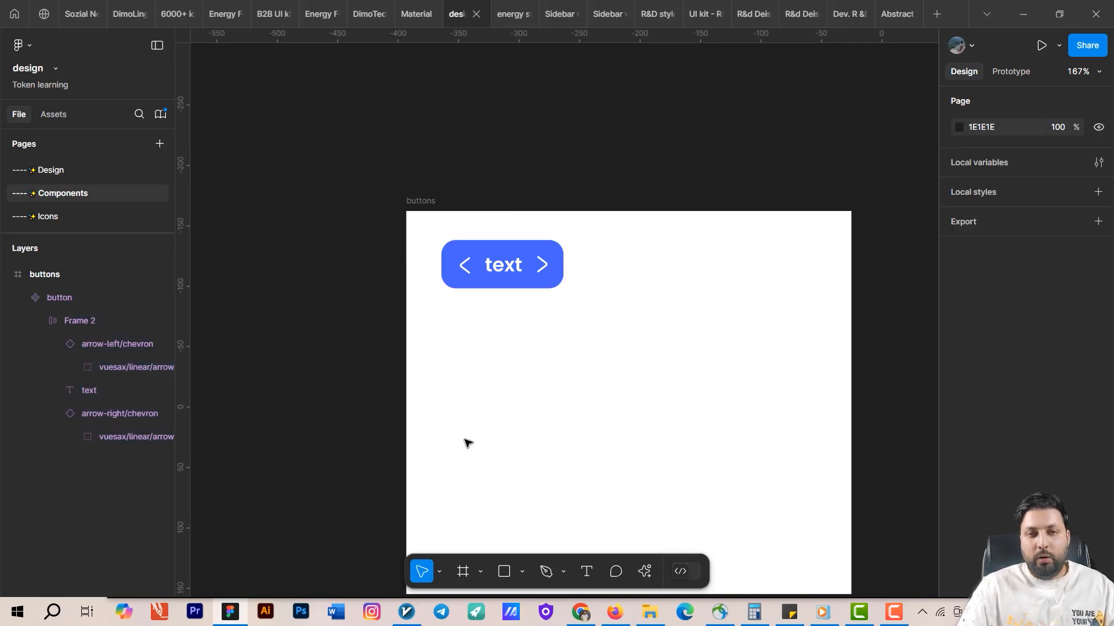
click(542, 287)
drag(549, 385, 510, 416)
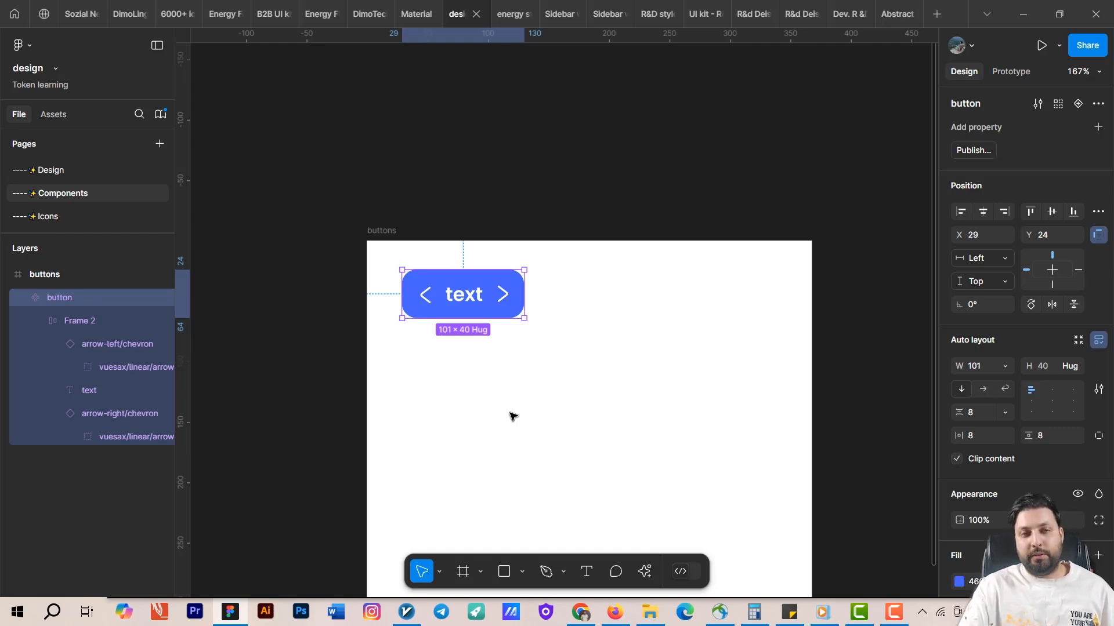
Add a variant property to the button component.
drag(522, 412, 514, 347)
click(504, 315)
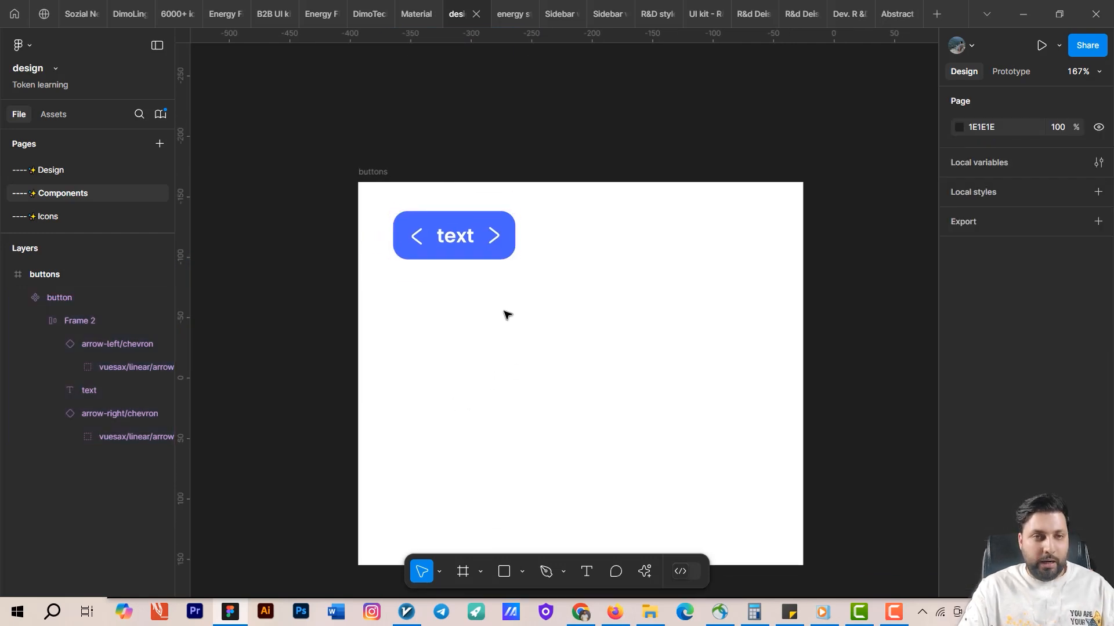
click(458, 244)
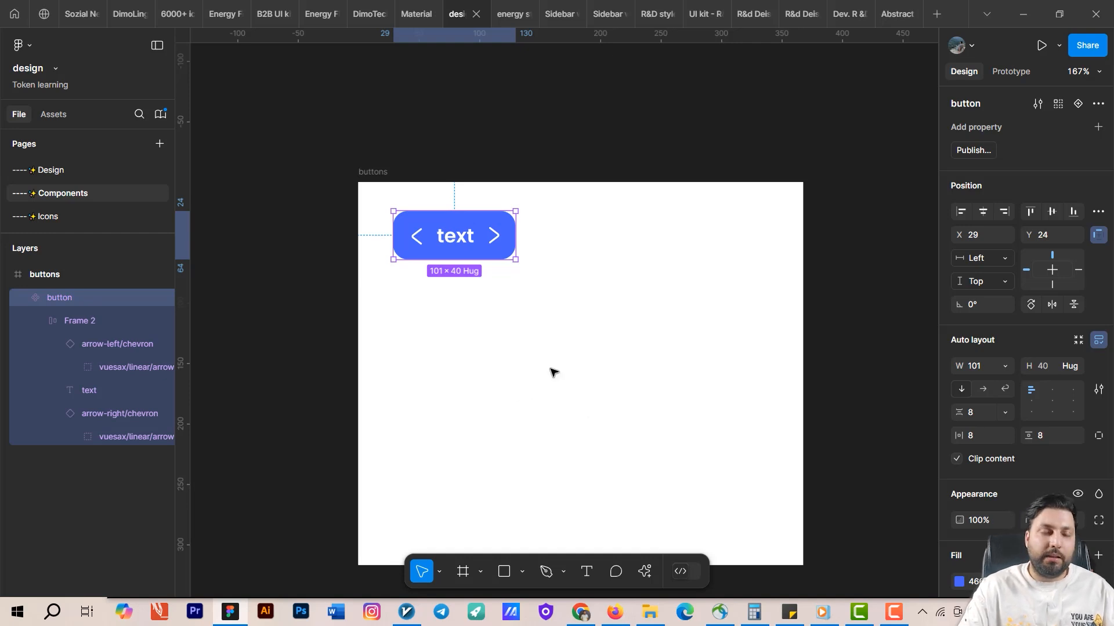
click(637, 316)
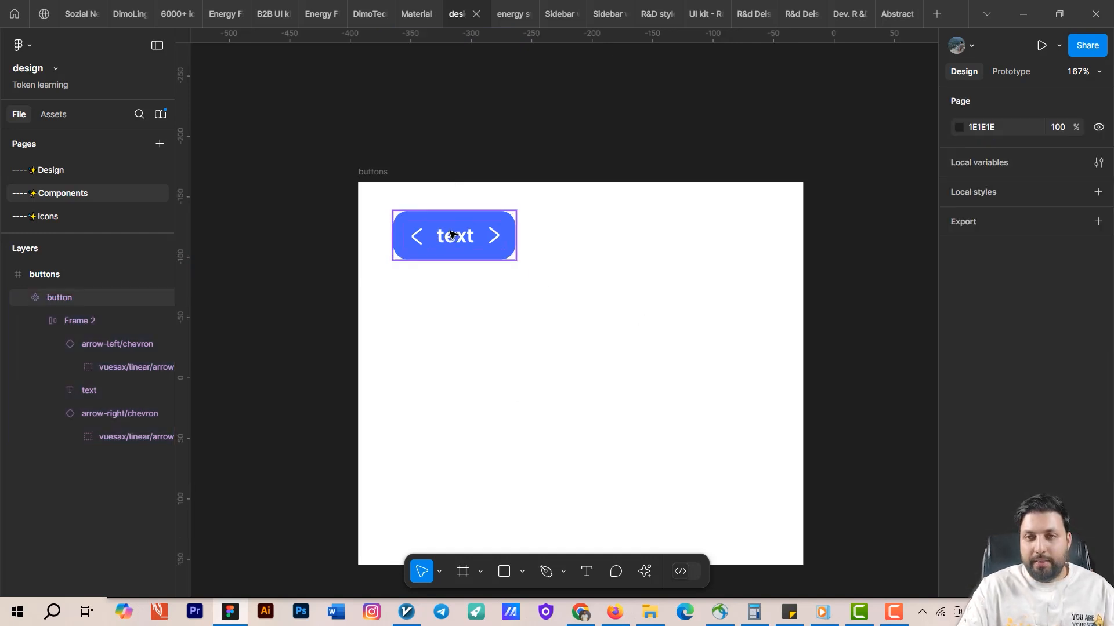
click(452, 234)
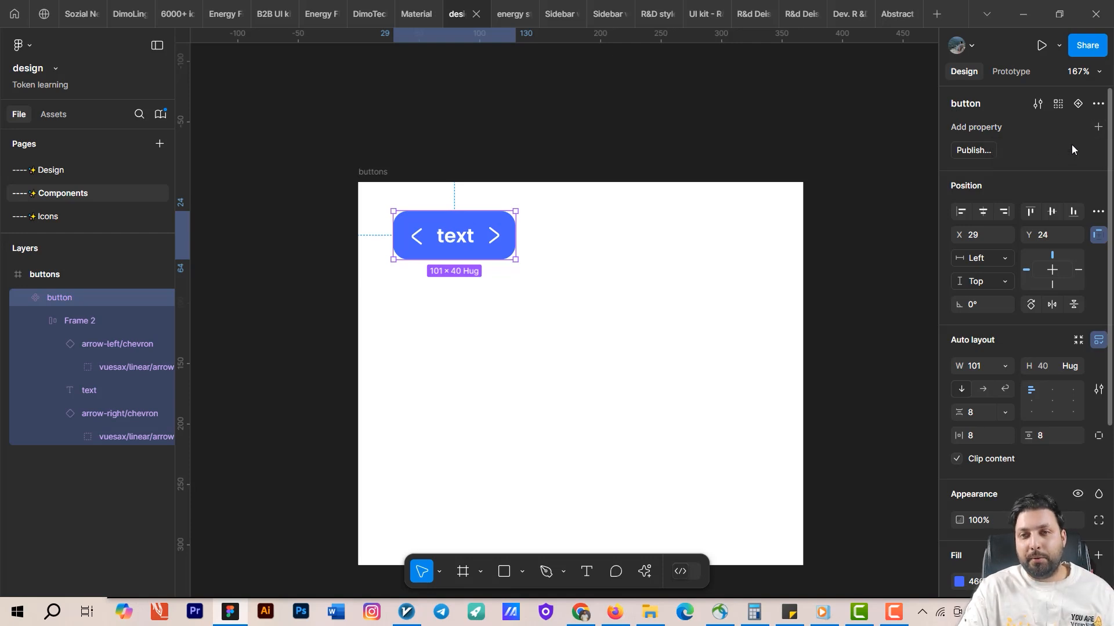
click(1099, 128)
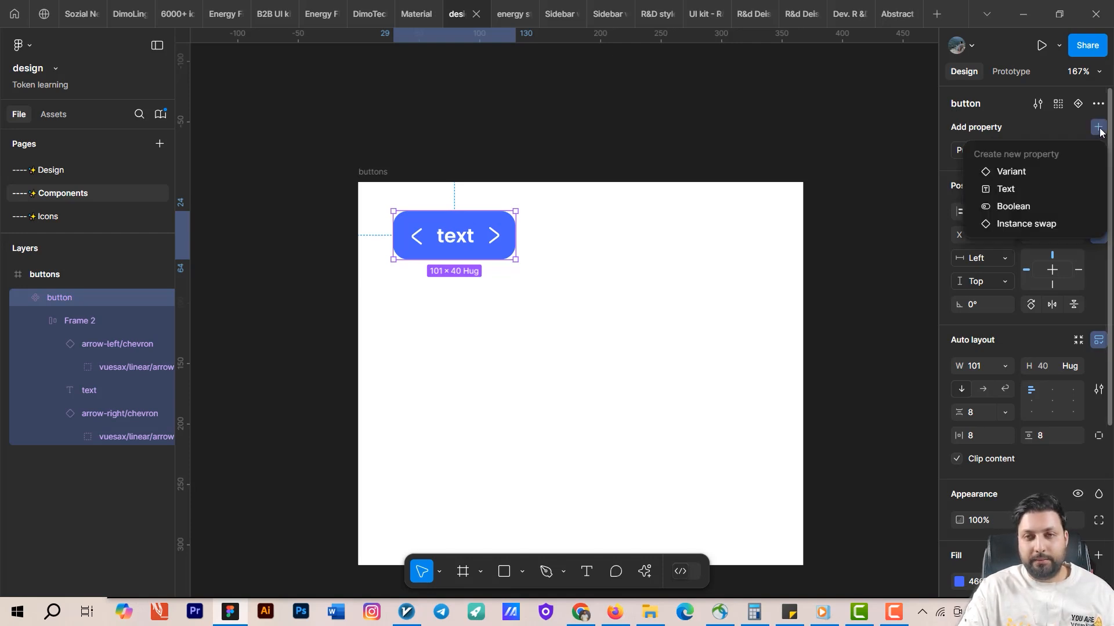
click(1029, 171)
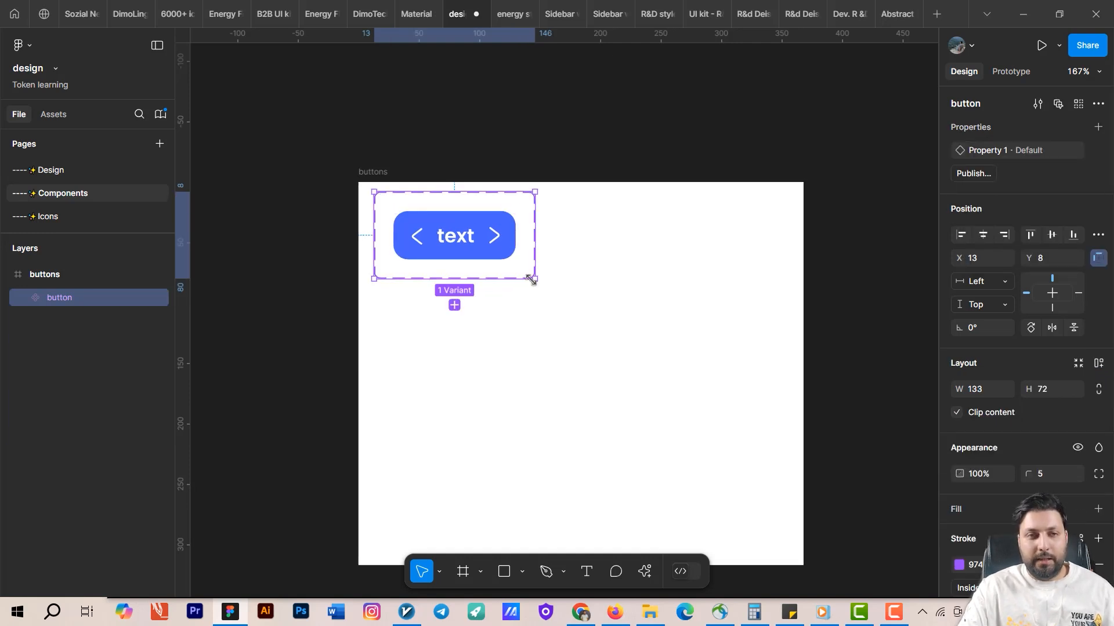
Enlarge the variant container to about 260 × 116 and add a second button variant.
scroll(527, 276, up, 2)
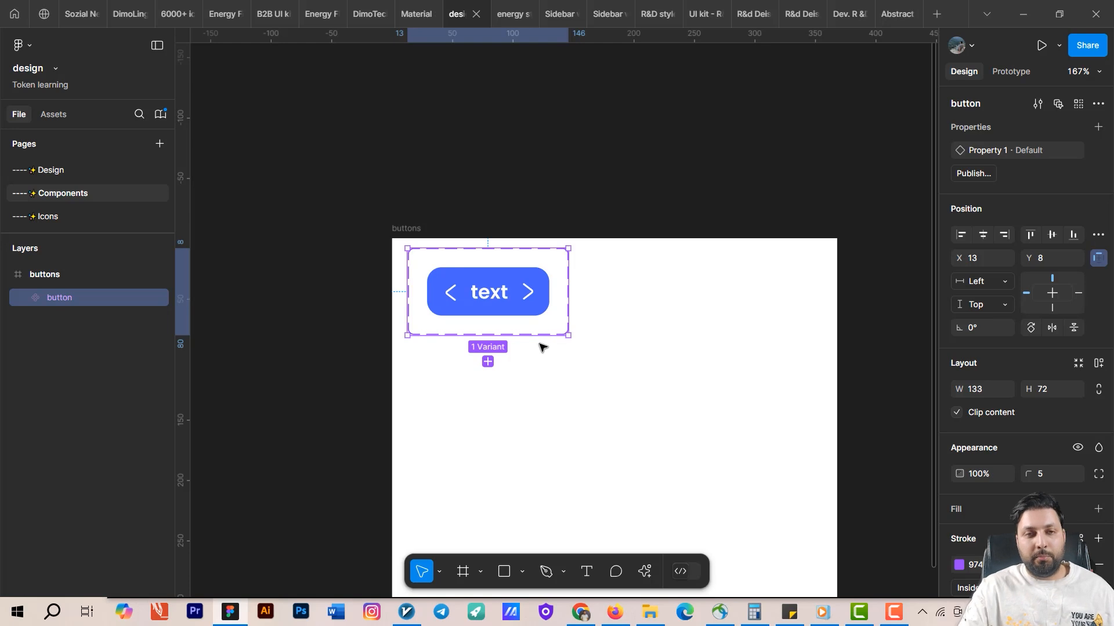
drag(567, 336, 722, 388)
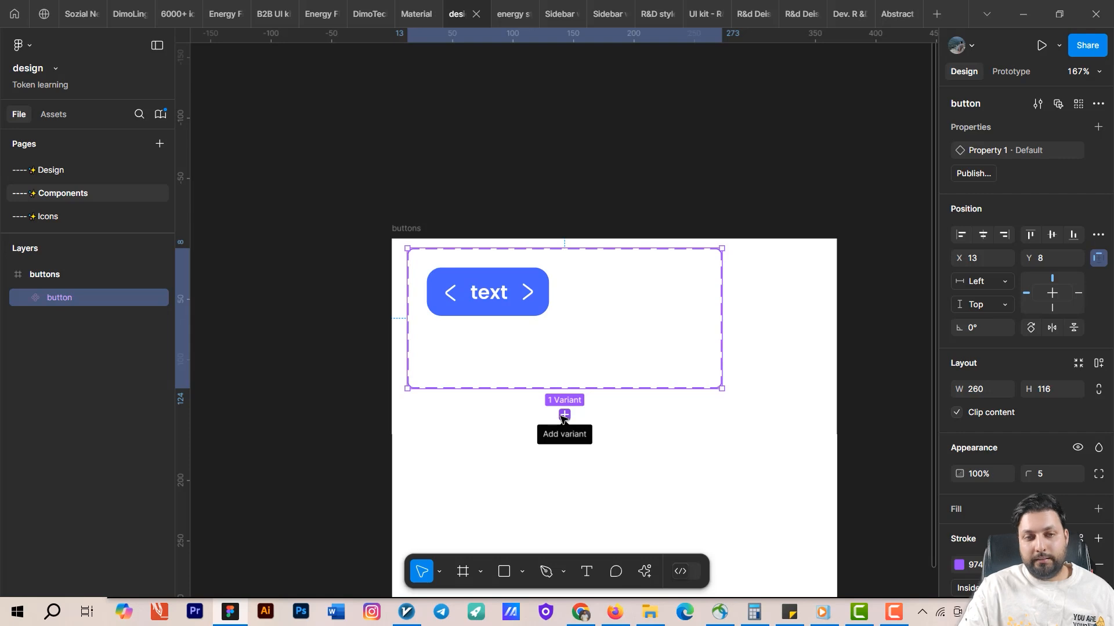
click(564, 415)
click(582, 487)
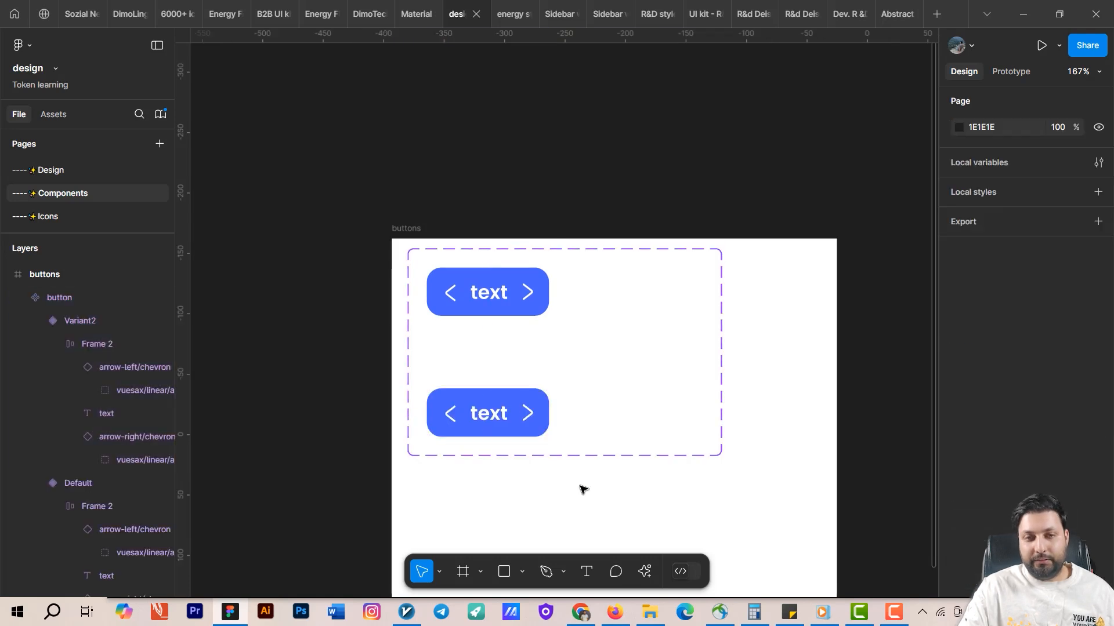
Add a third button variant and move it up beneath the second one.
click(524, 430)
click(508, 425)
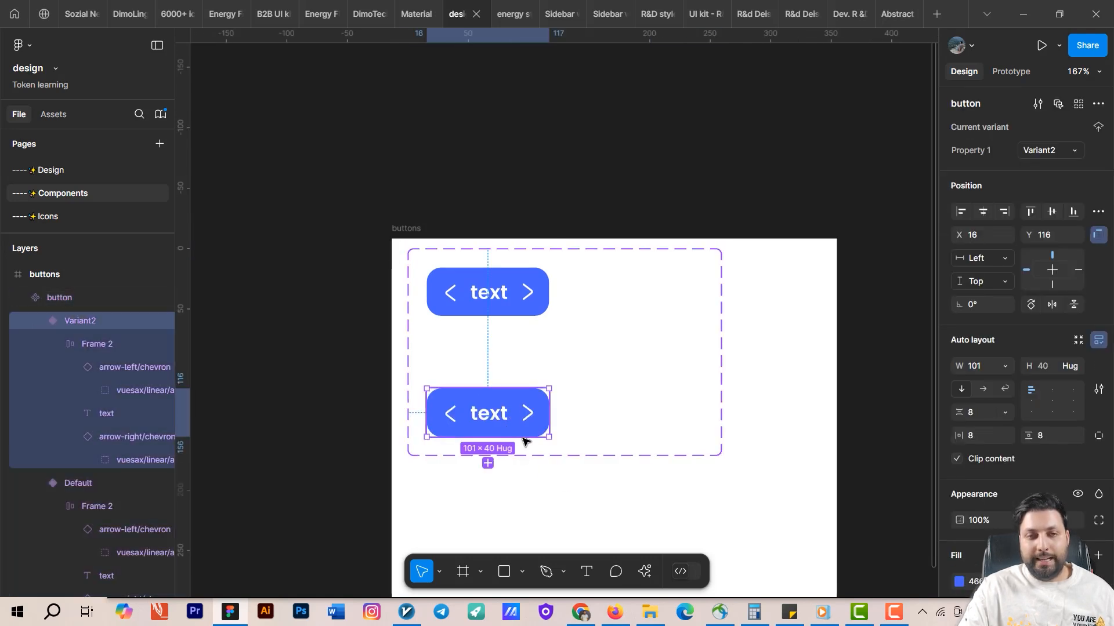
click(487, 464)
scroll(518, 504, down, 3)
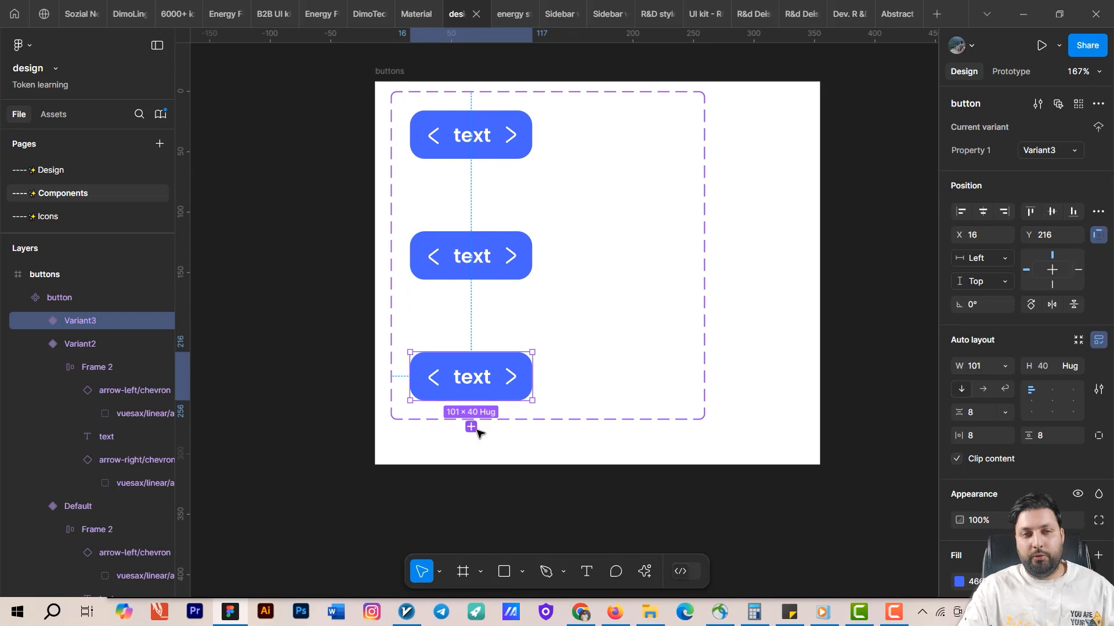
click(461, 318)
drag(461, 319, 467, 277)
drag(479, 447, 479, 365)
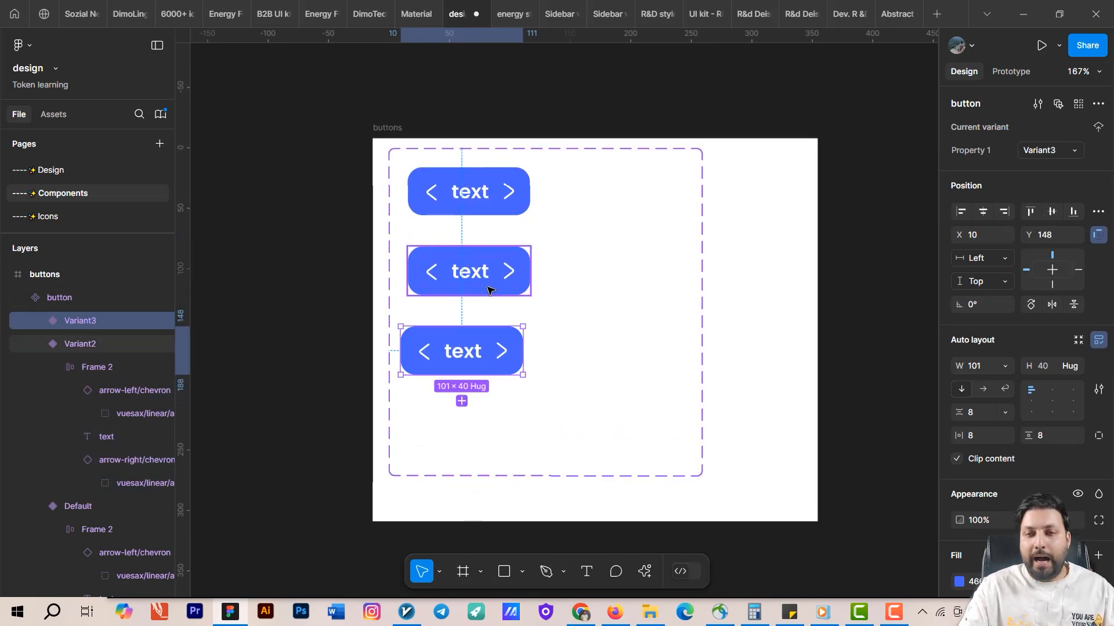
Give the second variant a 4664FC stroke and remove its fill.
click(493, 287)
scroll(1014, 382, down, 5)
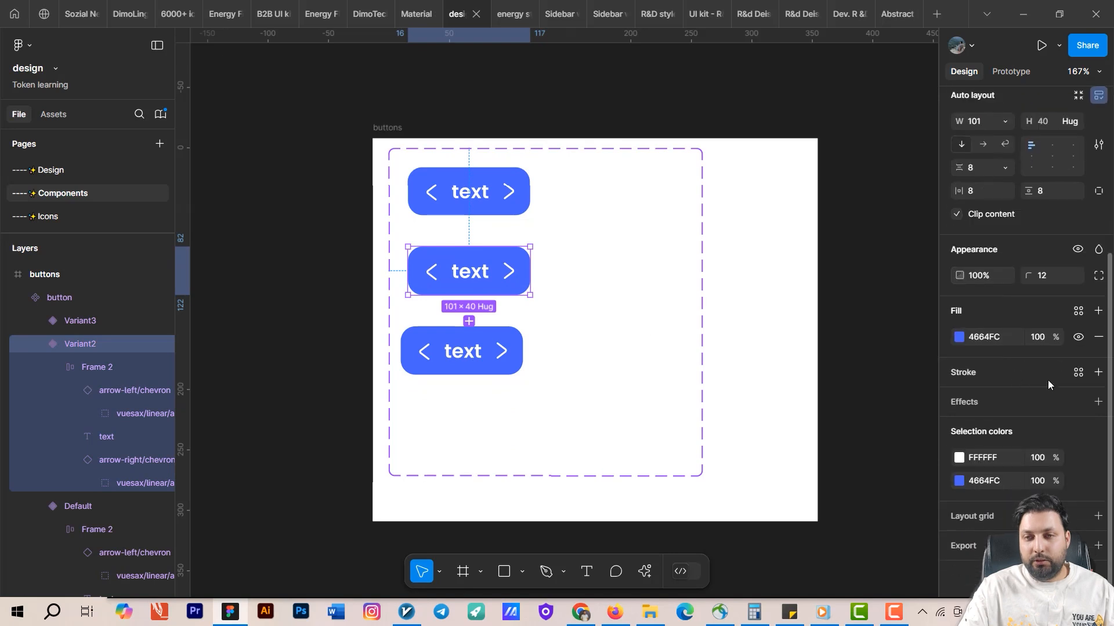
click(1098, 373)
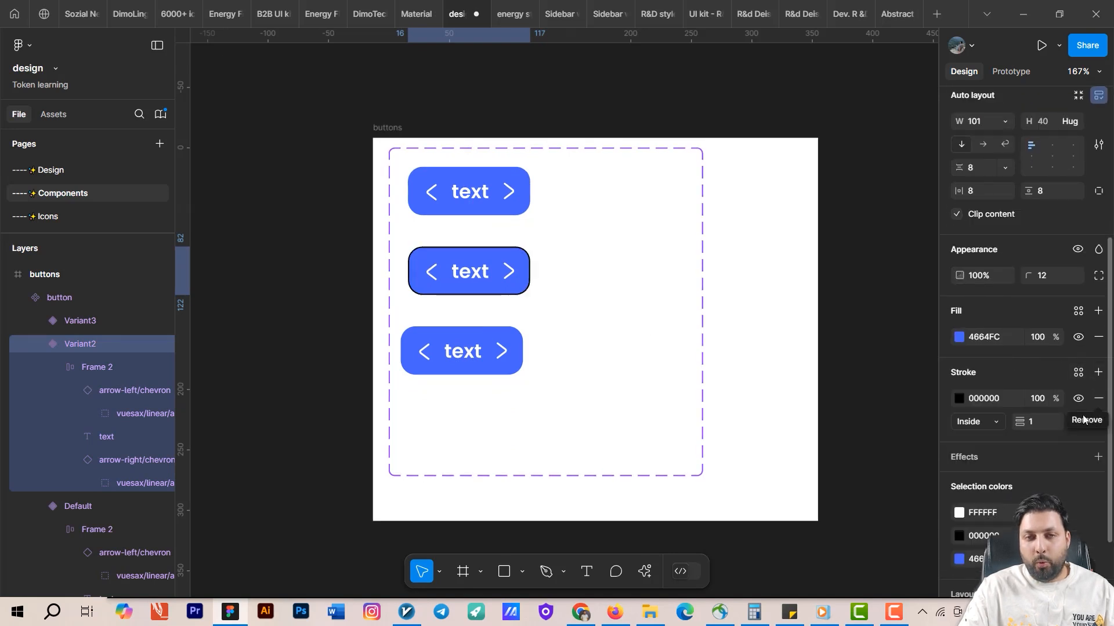
click(1098, 337)
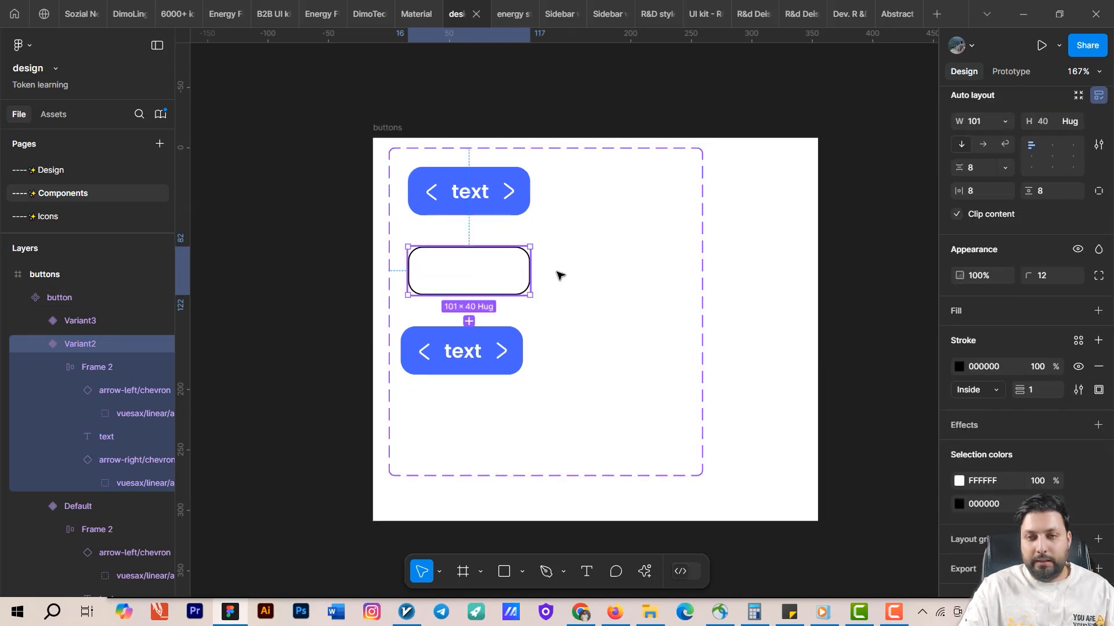
click(959, 367)
click(785, 433)
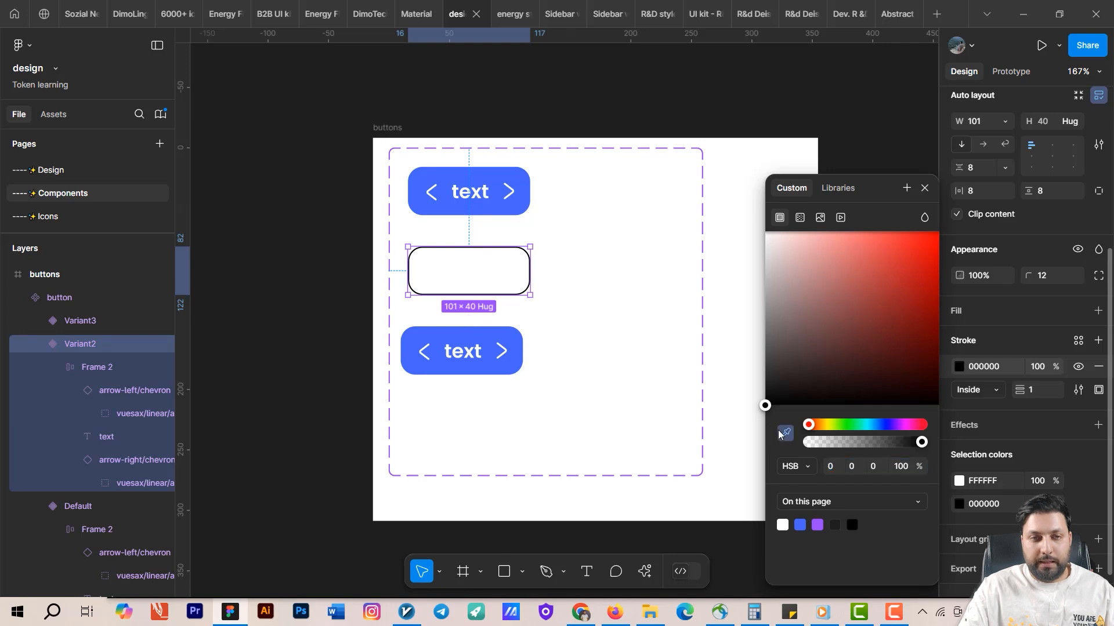
click(491, 331)
Recolor the second variant's chevrons and text to 4664FC.
click(492, 274)
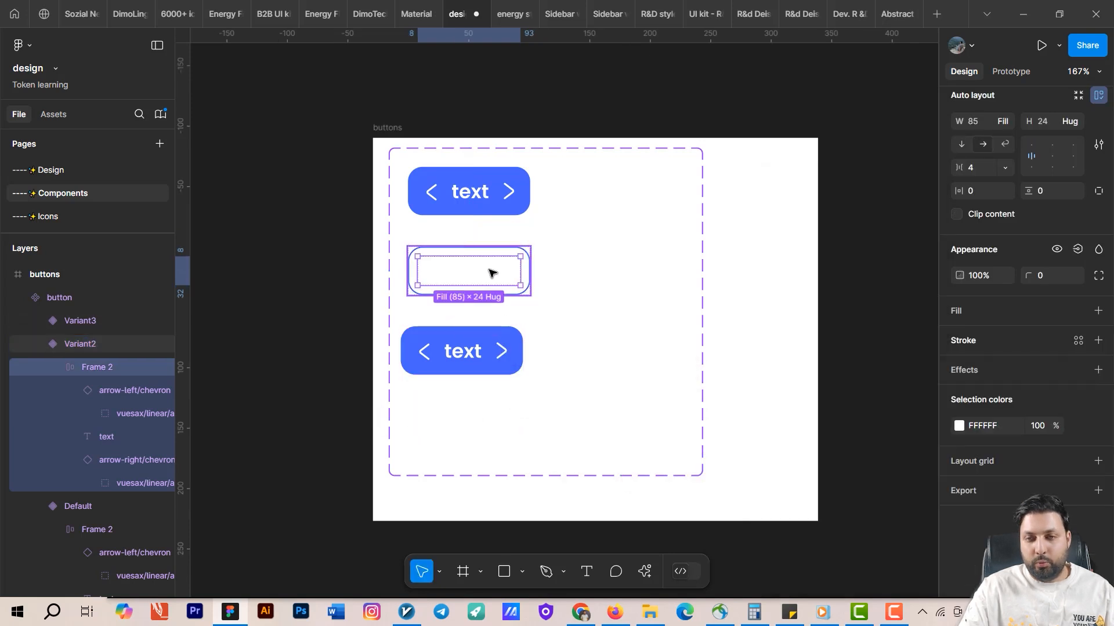
click(959, 481)
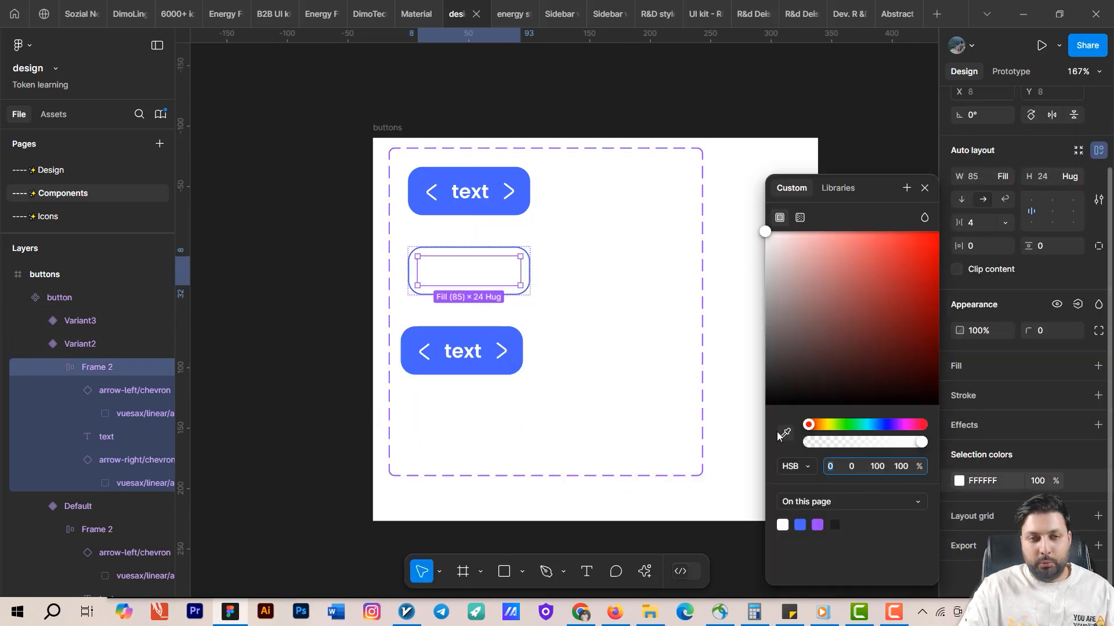
click(785, 433)
click(519, 337)
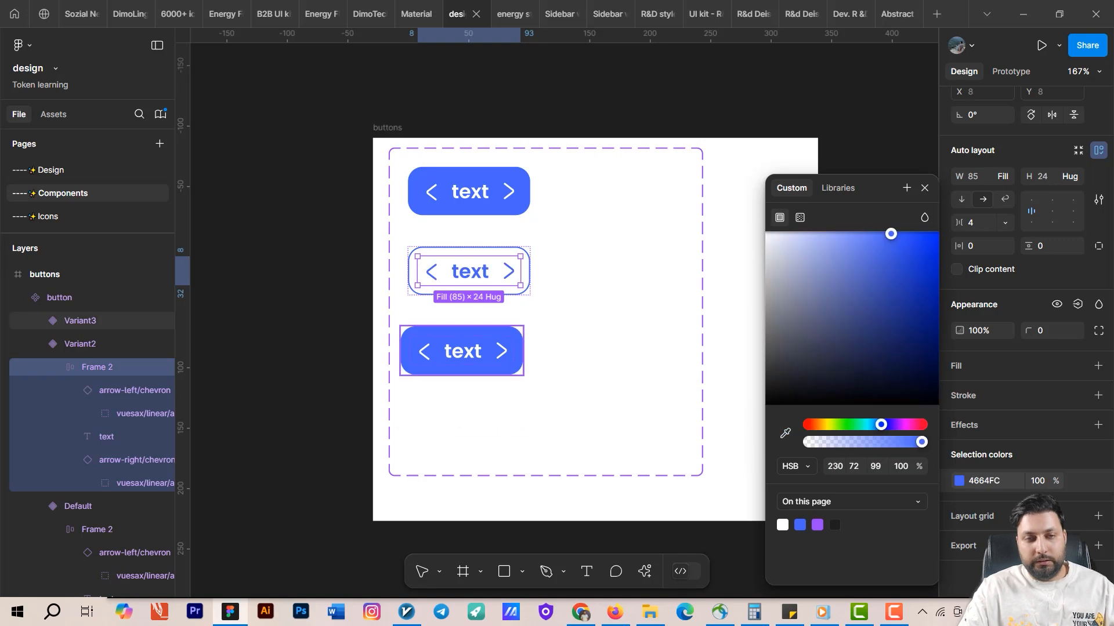
Replace the third variant with a new variant copied from the outlined second one.
click(504, 351)
key(Delete)
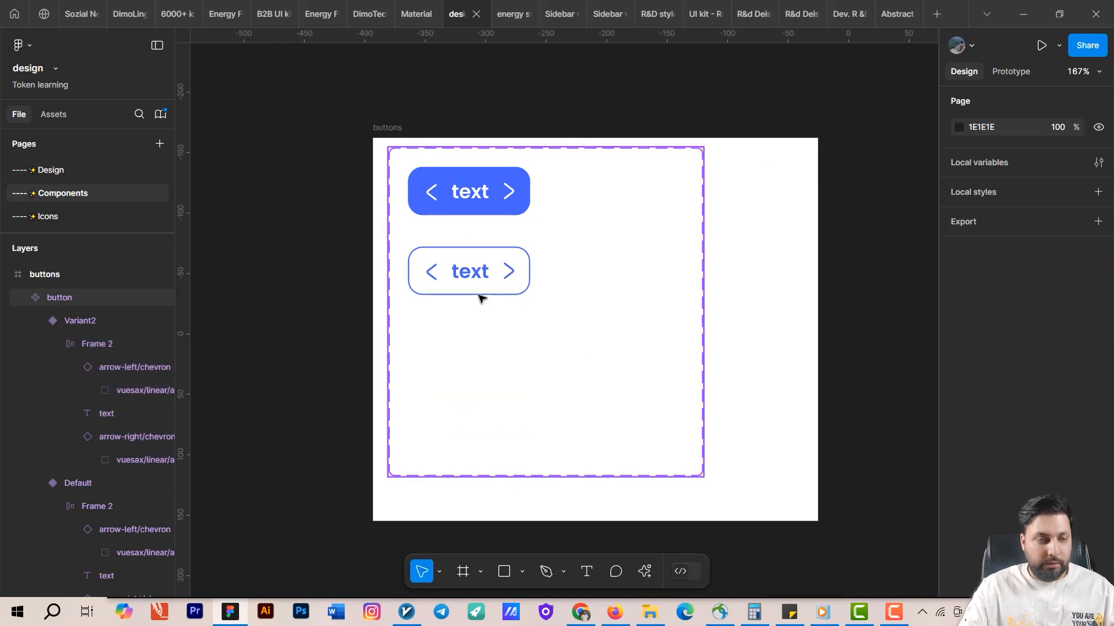
click(480, 293)
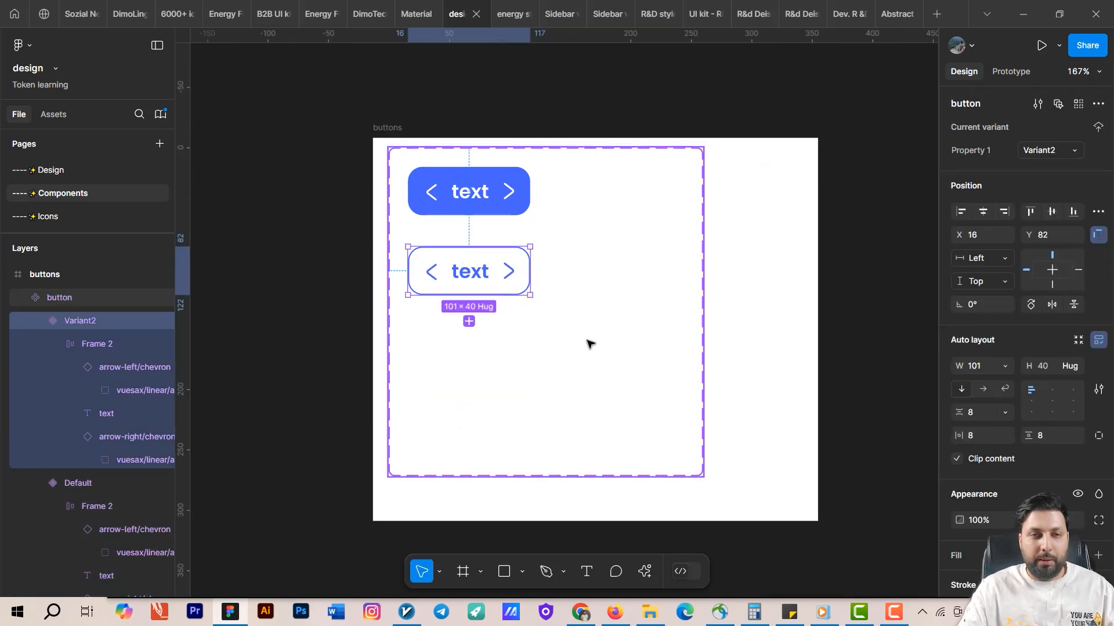
click(469, 321)
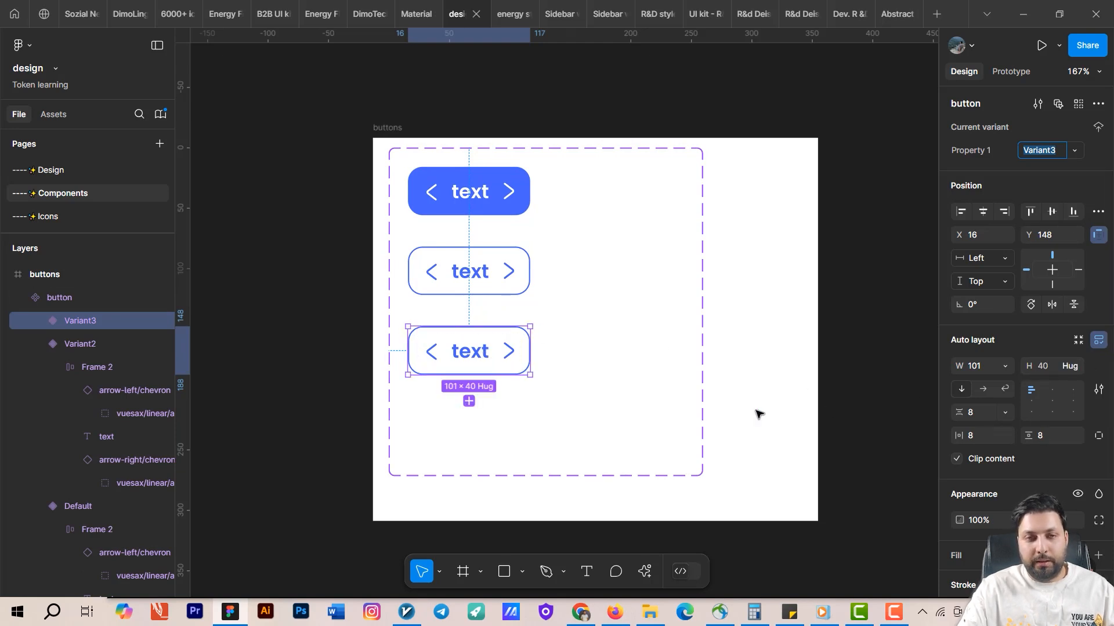
Remove the stroke from the third variant to make a text-only button.
click(661, 407)
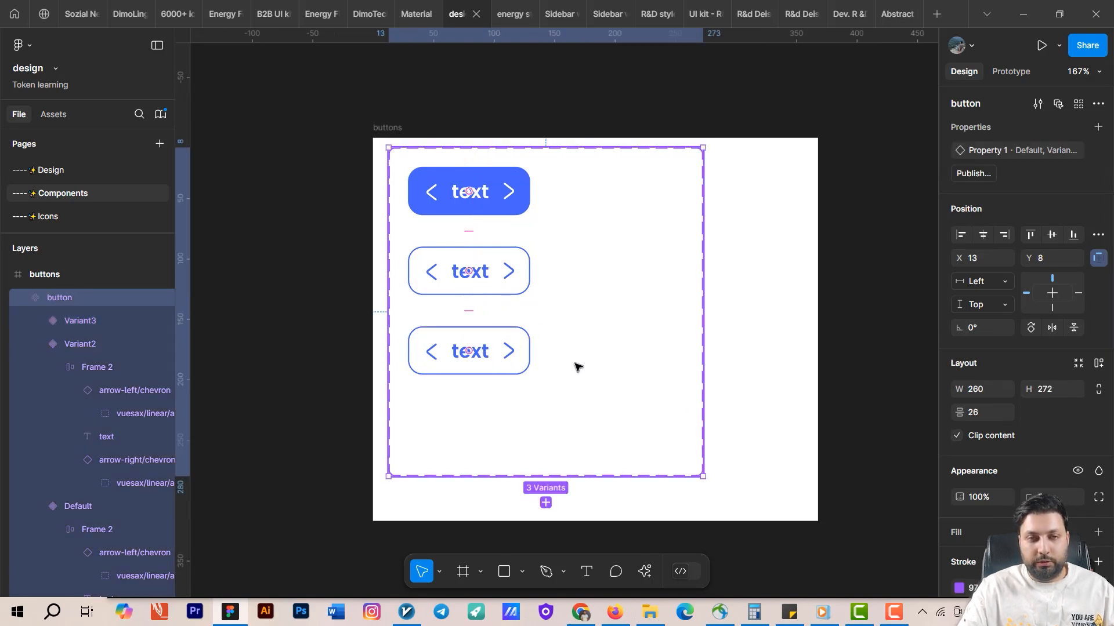
click(487, 353)
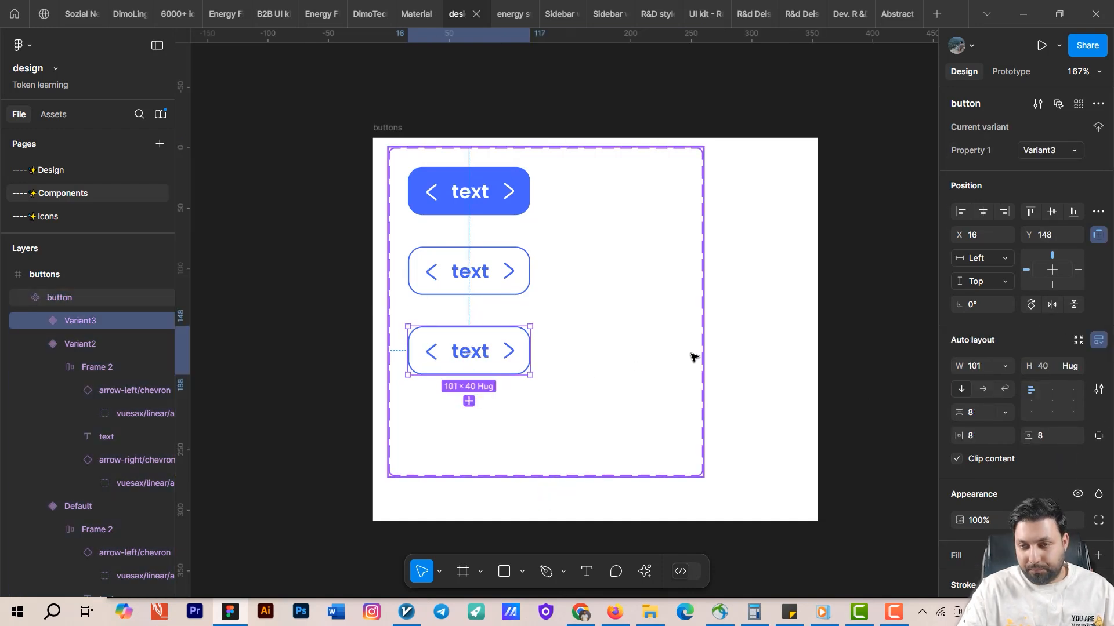
scroll(1065, 400, down, 4)
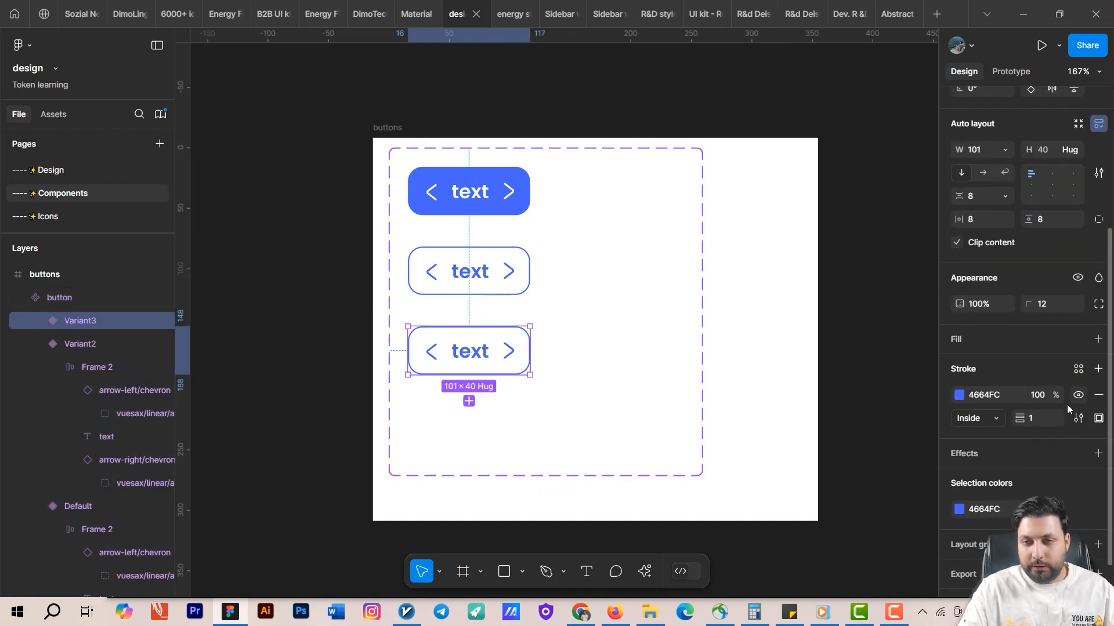
click(1098, 394)
click(602, 456)
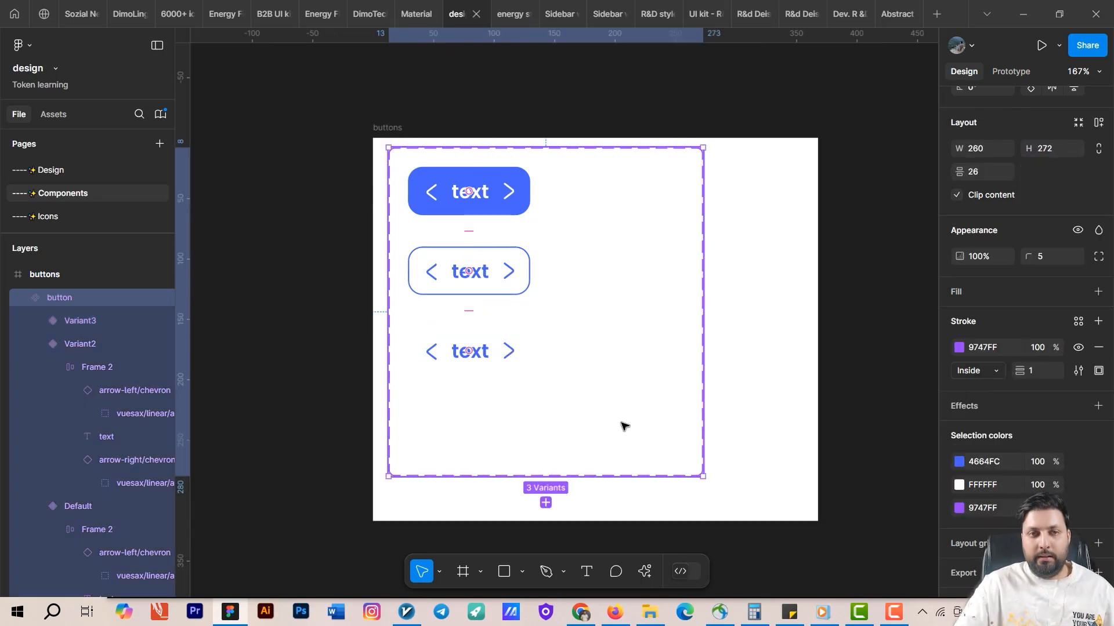
Rename the variant property to style and set the first variant's value to filled.
drag(525, 381, 526, 416)
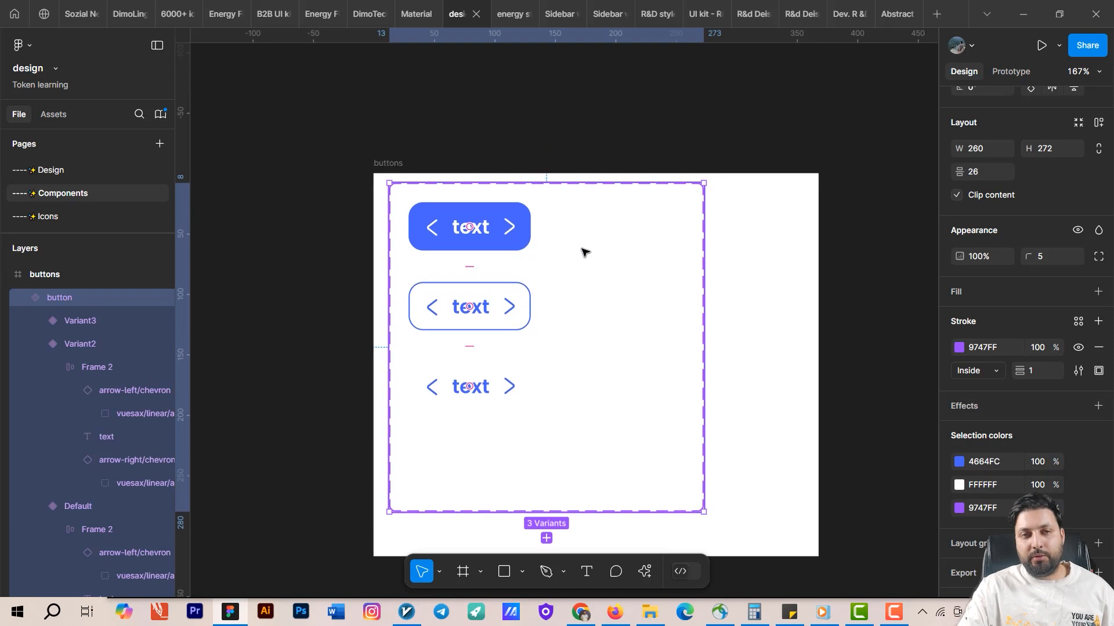
drag(585, 296, 486, 259)
click(656, 439)
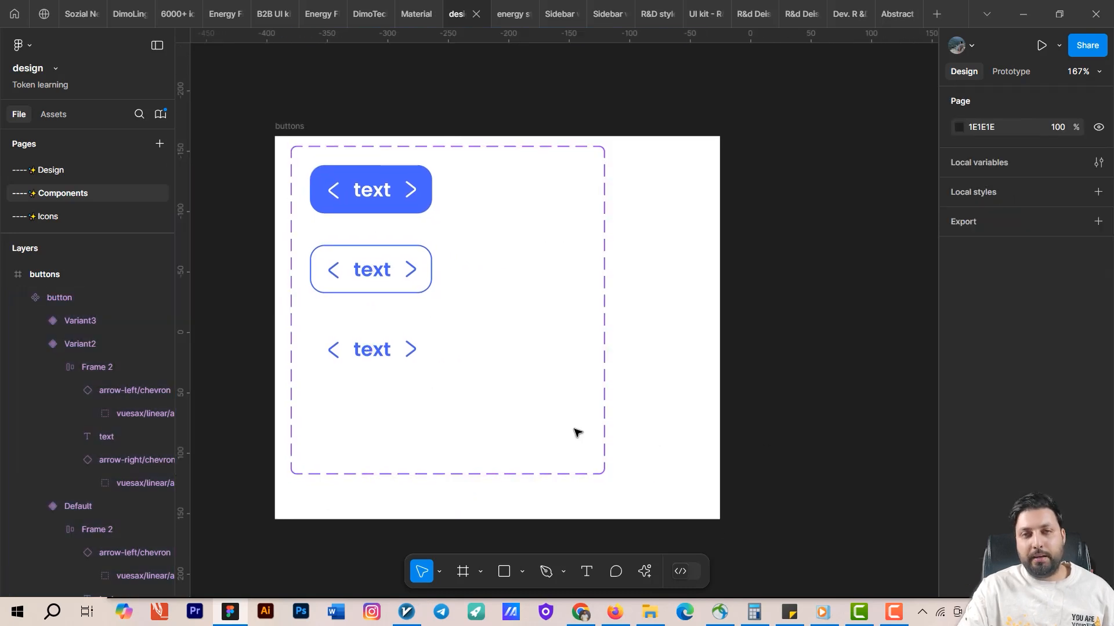
click(376, 204)
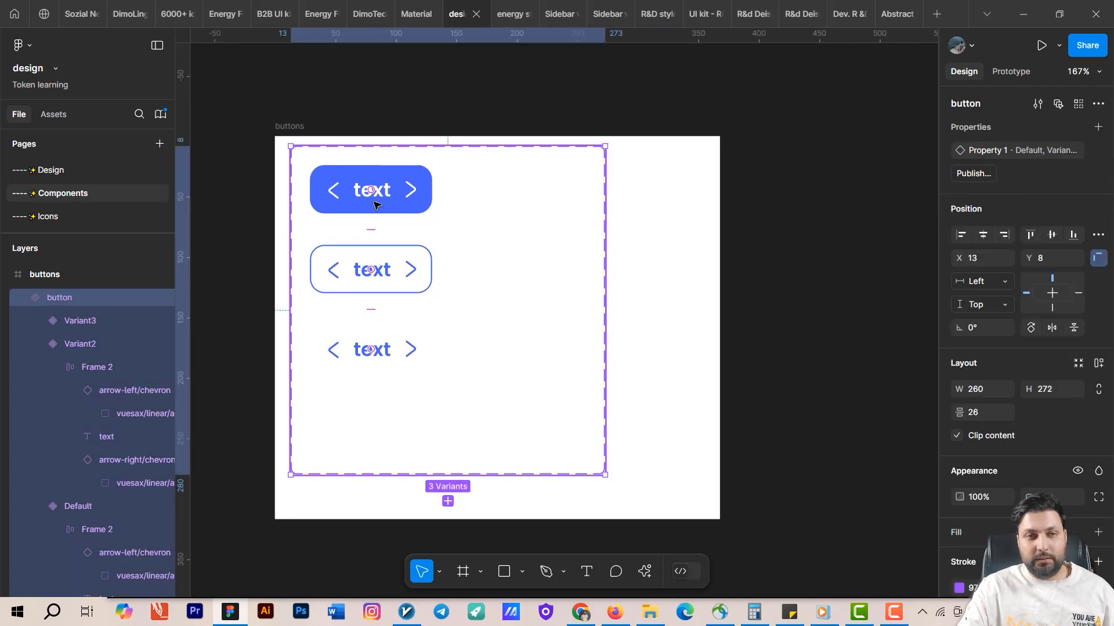
click(375, 203)
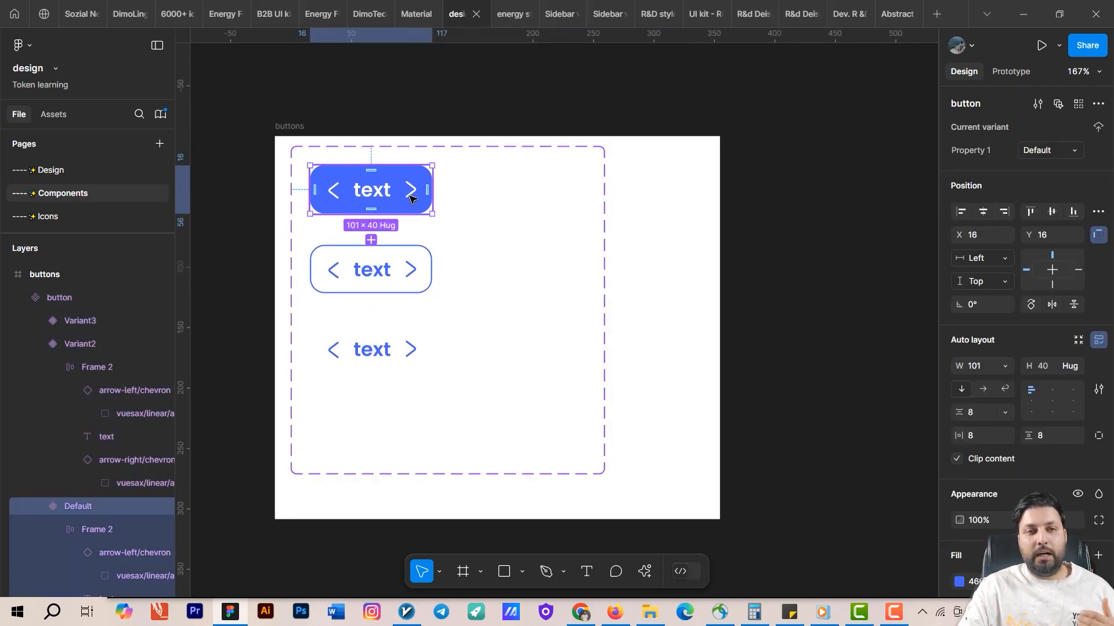
click(391, 288)
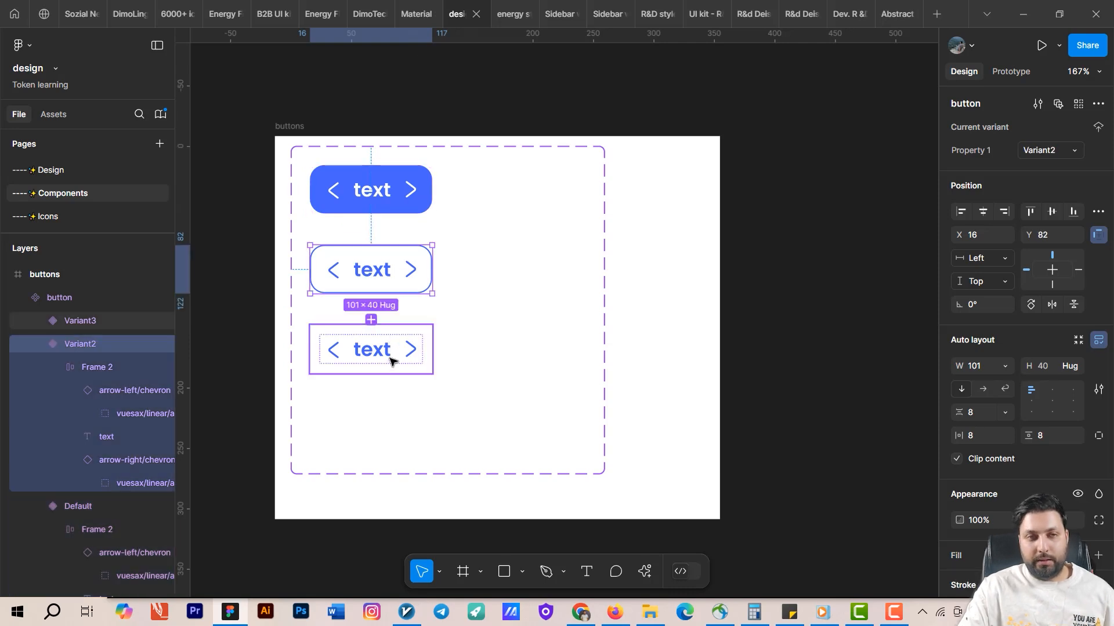
click(384, 174)
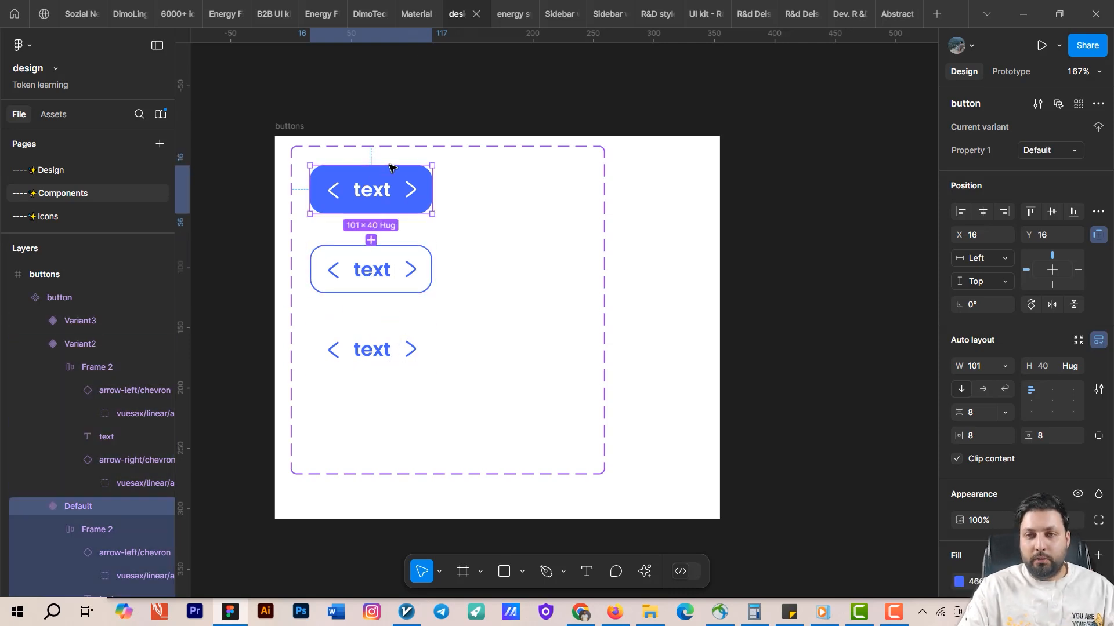
double_click(984, 154)
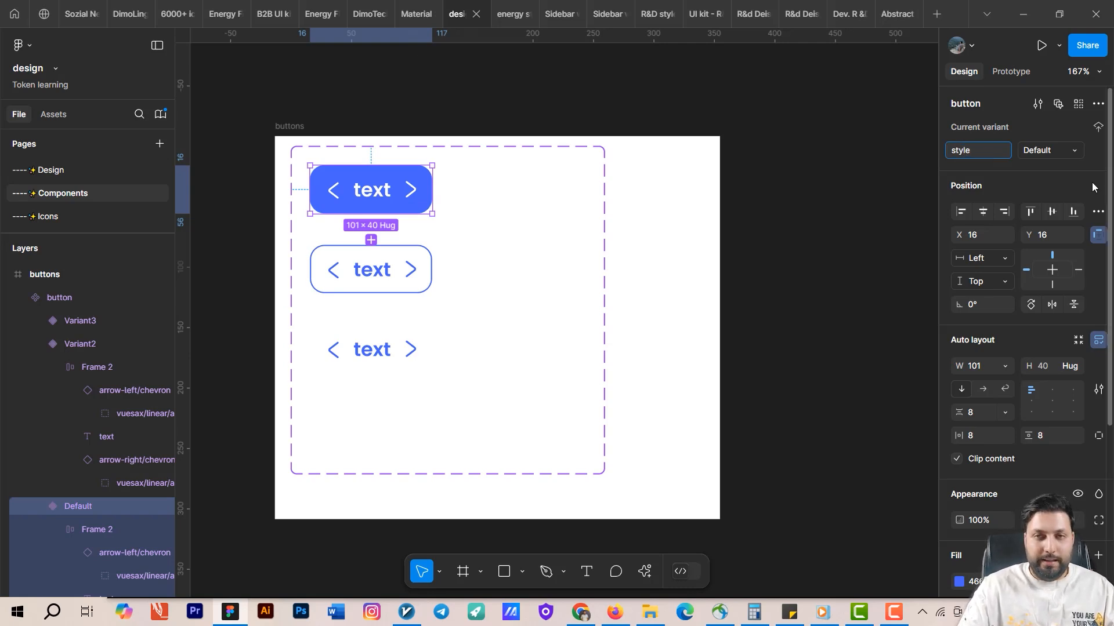
key(Return)
click(1043, 151)
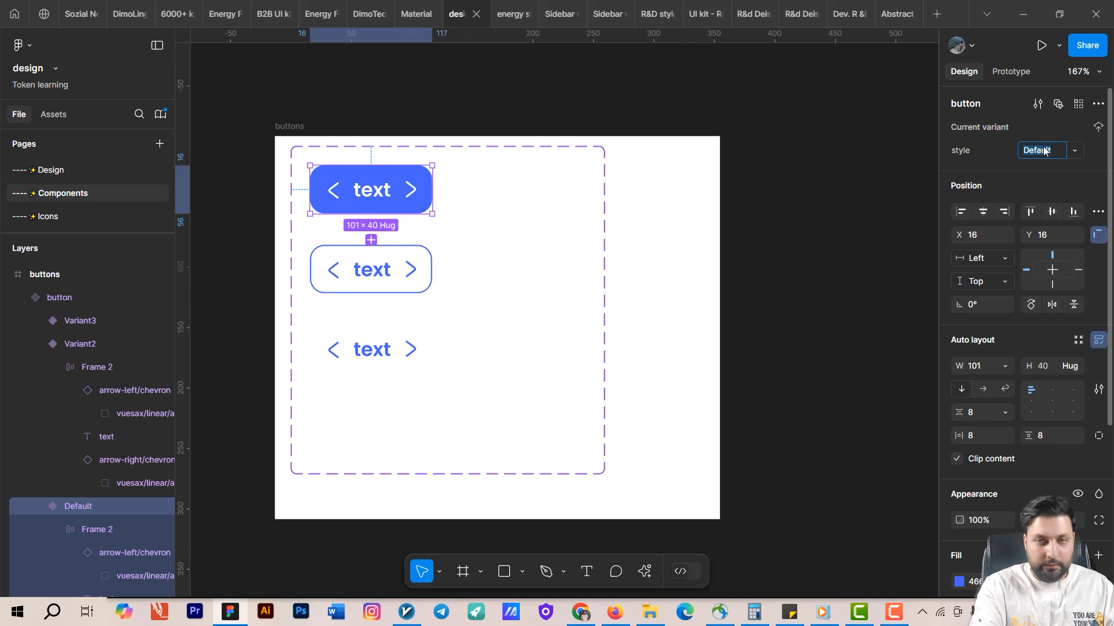
text(filled)
key(Return)
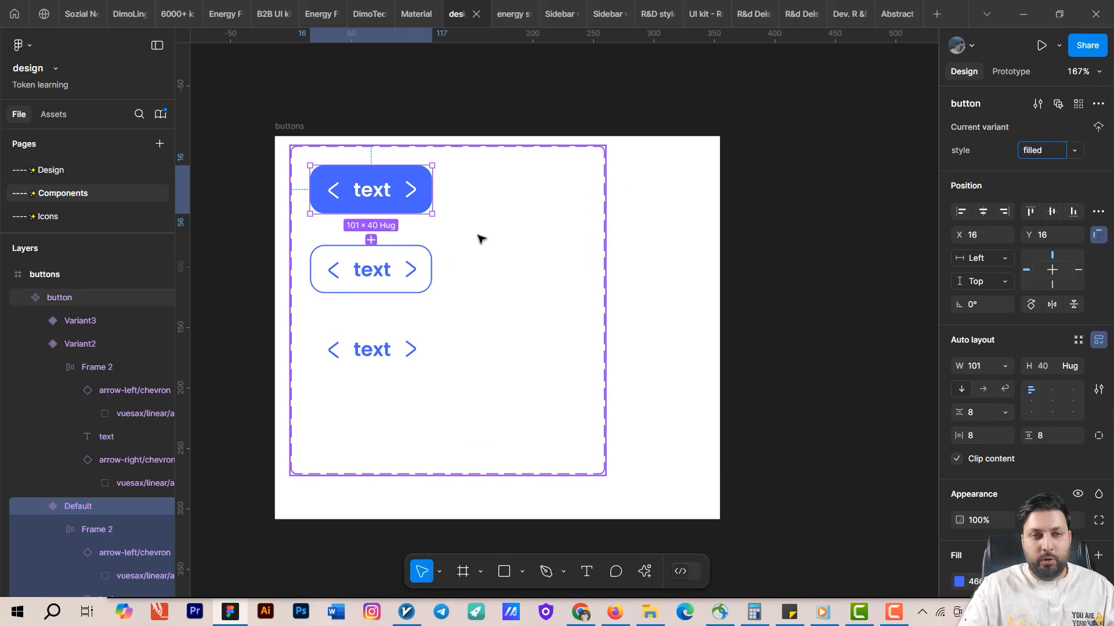
Set the second variant's style value to outlined.
click(392, 265)
click(1040, 150)
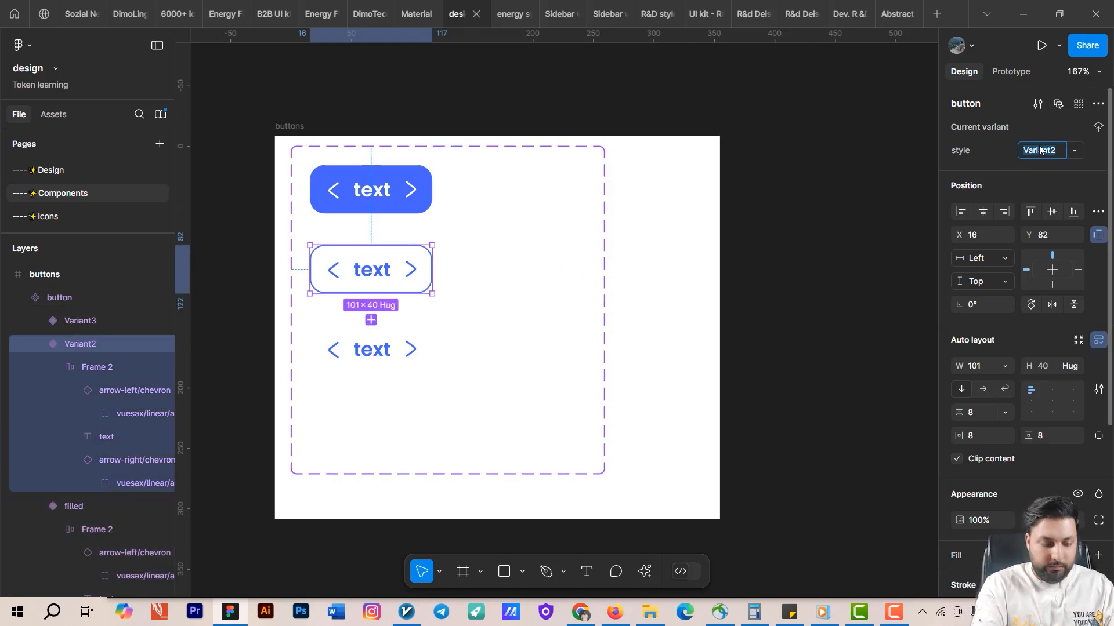
text(outli)
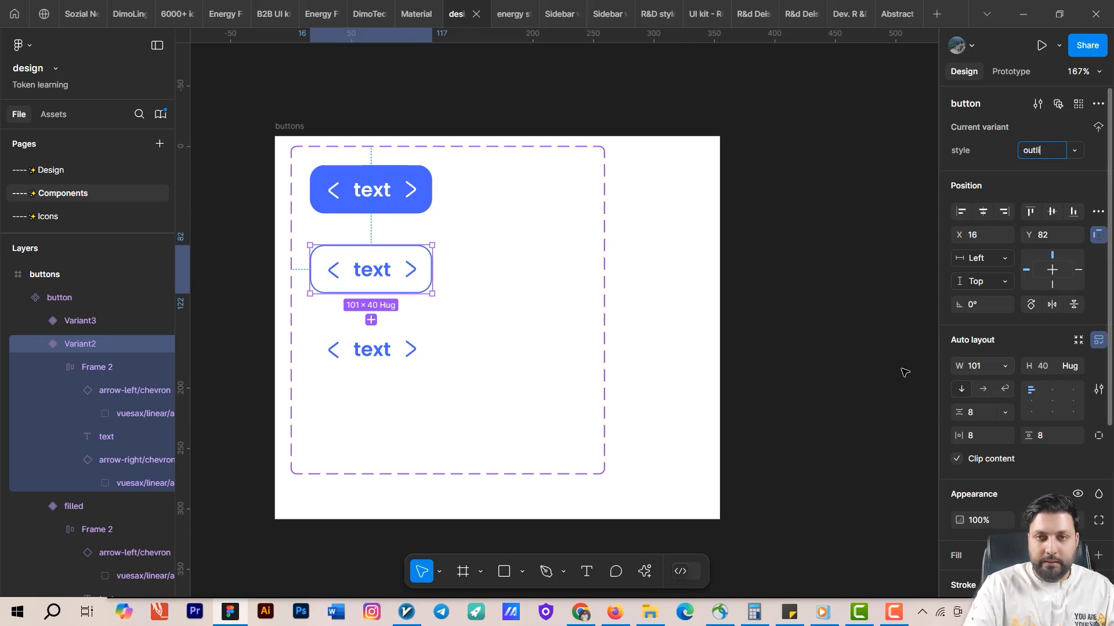
text(ned)
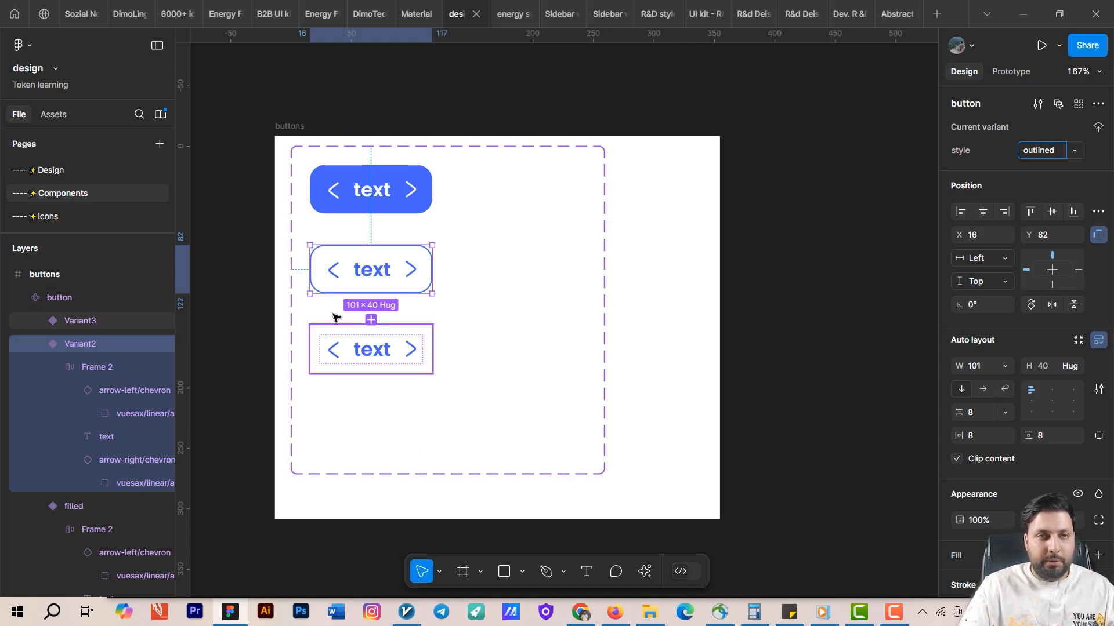
Examine the Material 3 Design Kit's filled, outlined and text button variants for reference.
click(412, 8)
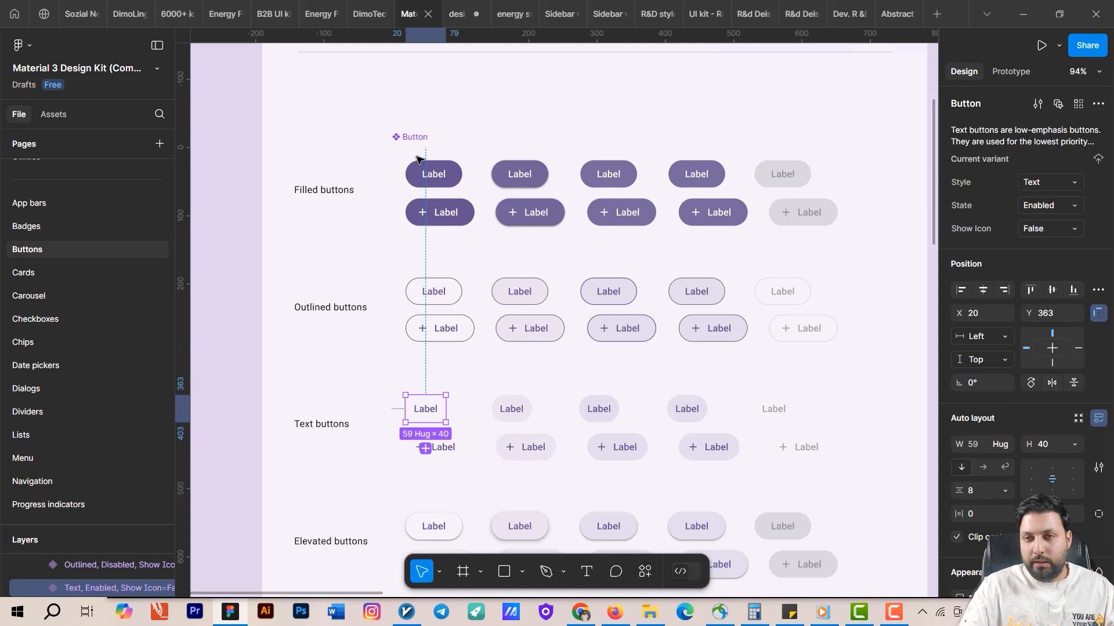
click(433, 174)
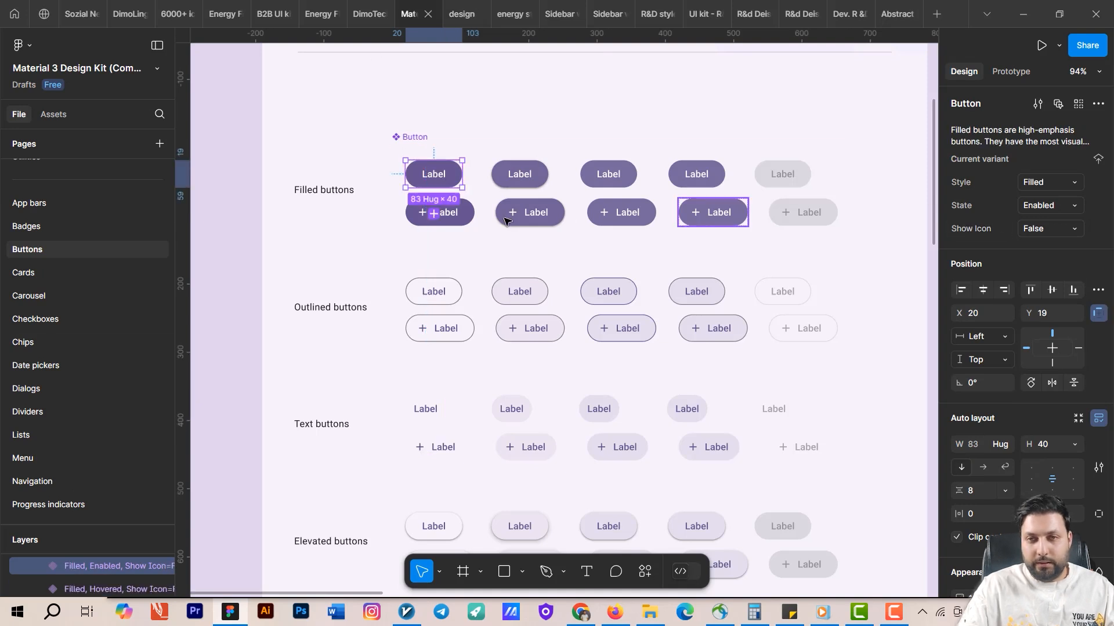
click(434, 294)
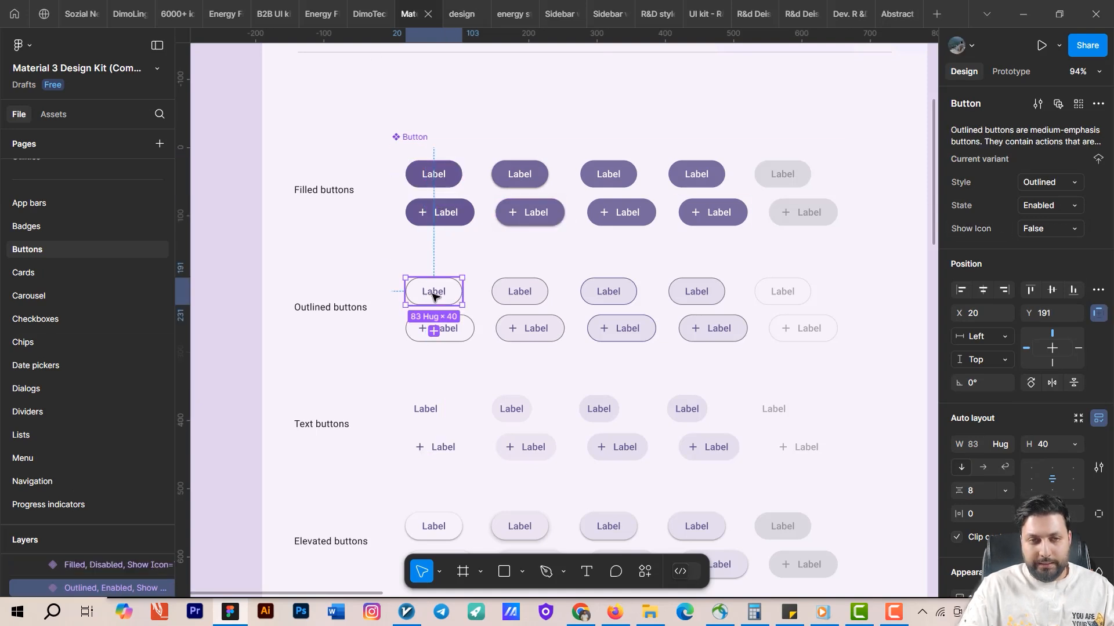
click(428, 409)
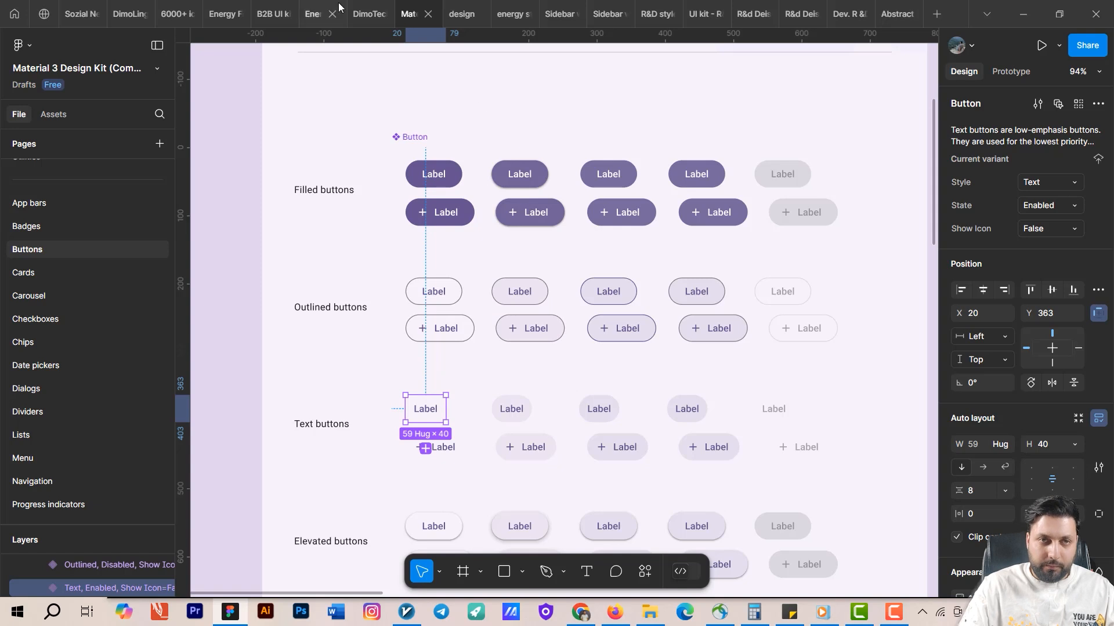
click(464, 12)
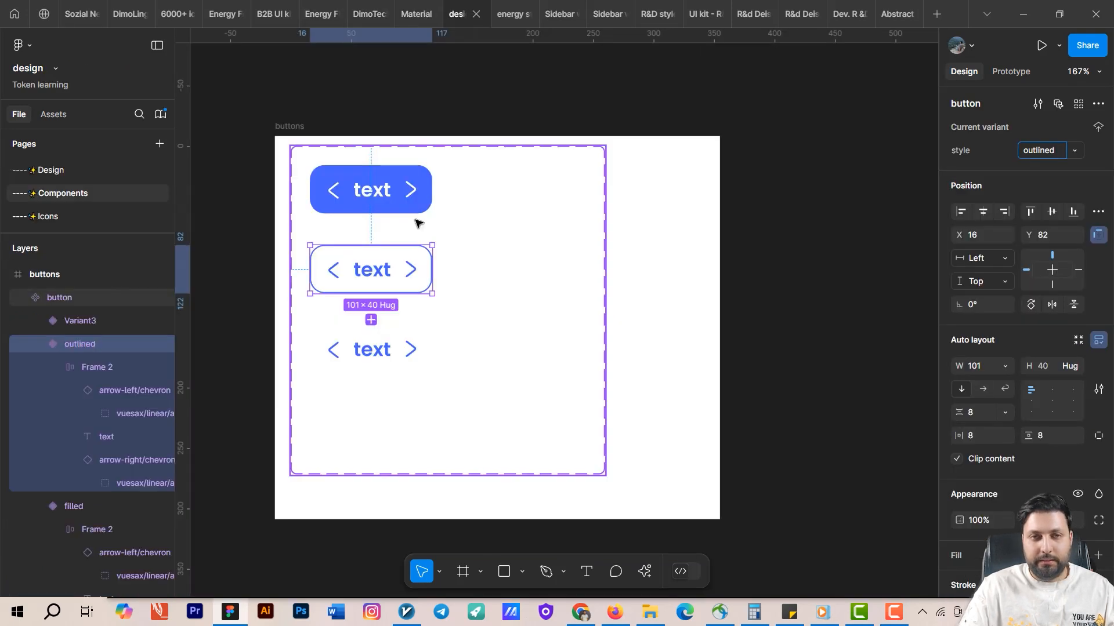
Set the third variant's style value to text.
click(415, 191)
click(392, 271)
click(408, 334)
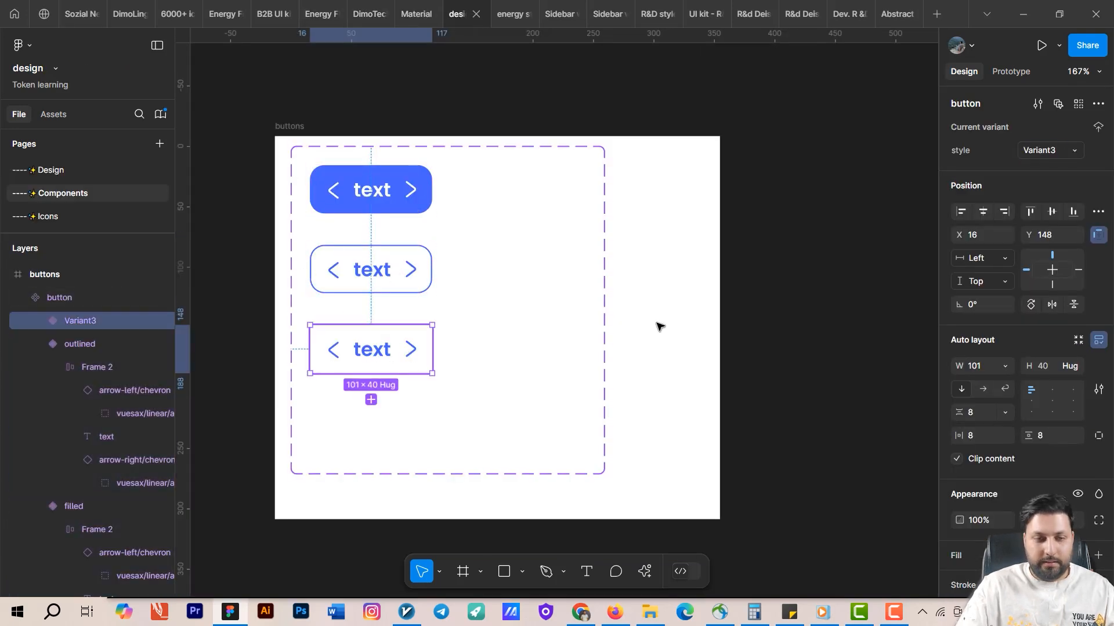
click(1054, 151)
text(text)
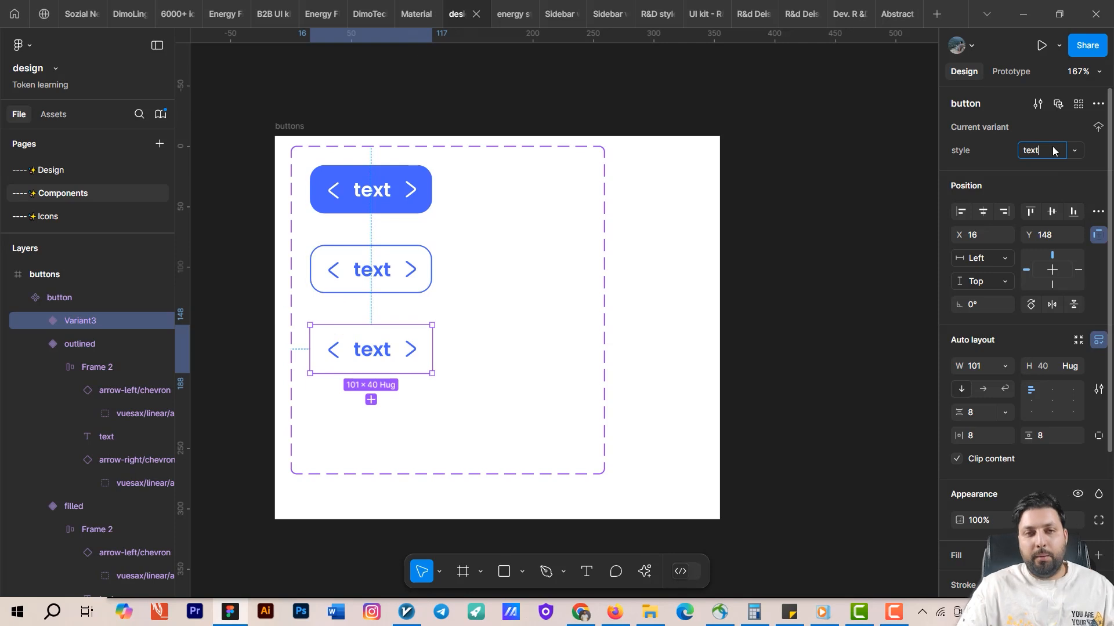
Paste a copy of the filled button into the Android Compact - 8 frame on the Design page and reposition it.
click(560, 280)
scroll(661, 249, down, 2)
drag(740, 277, 852, 301)
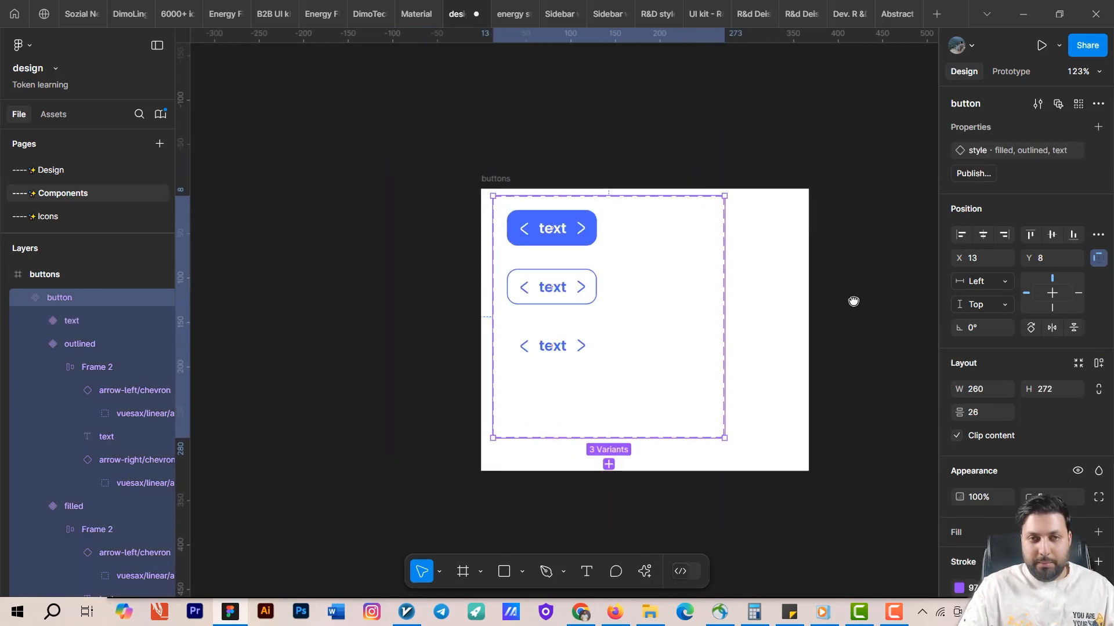
click(582, 230)
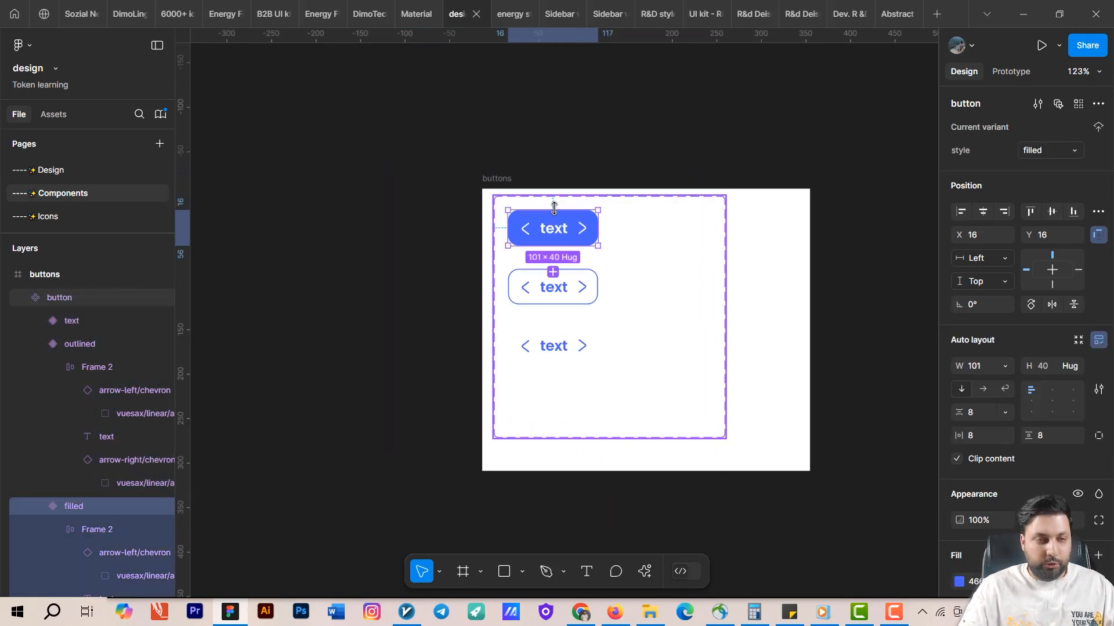
click(51, 172)
scroll(442, 231, up, 3)
key(ctrl+v)
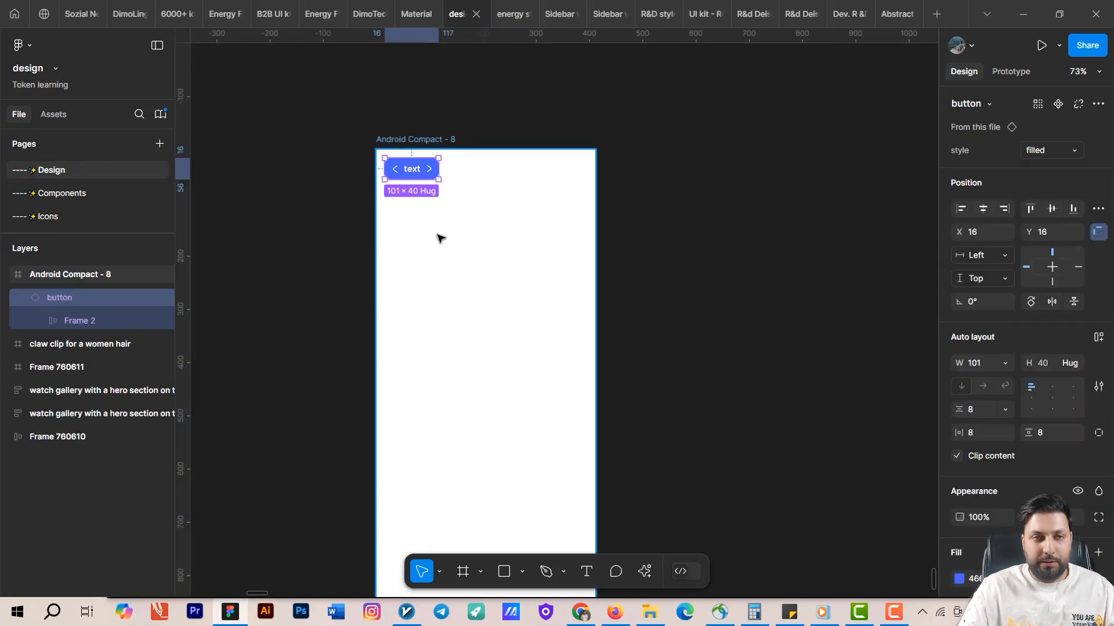
drag(418, 156, 472, 232)
scroll(472, 232, up, 5)
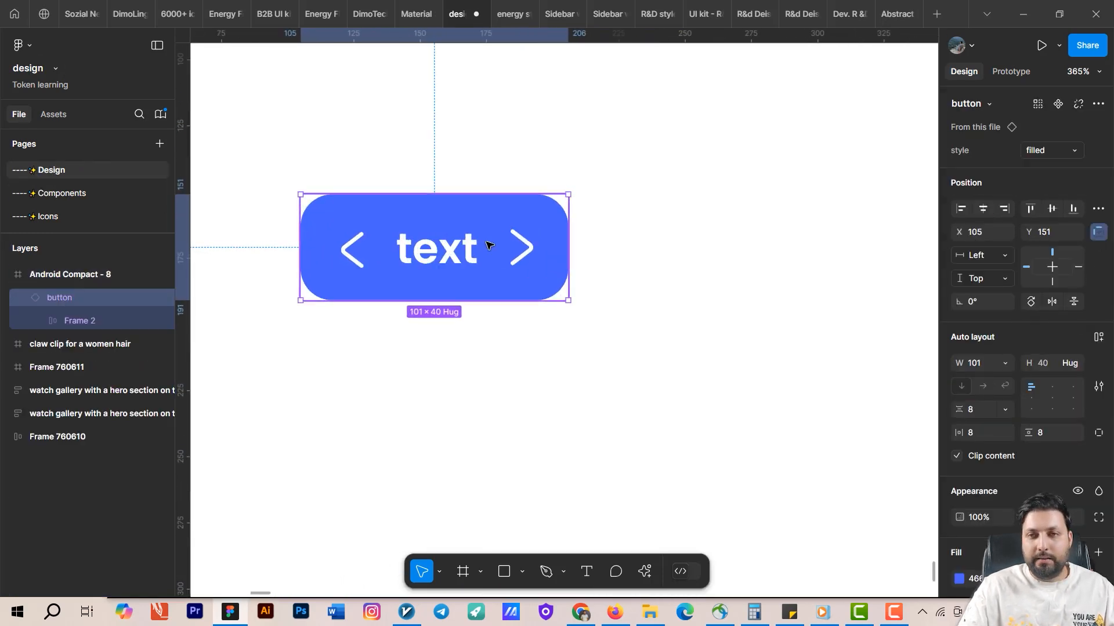
scroll(528, 271, down, 5)
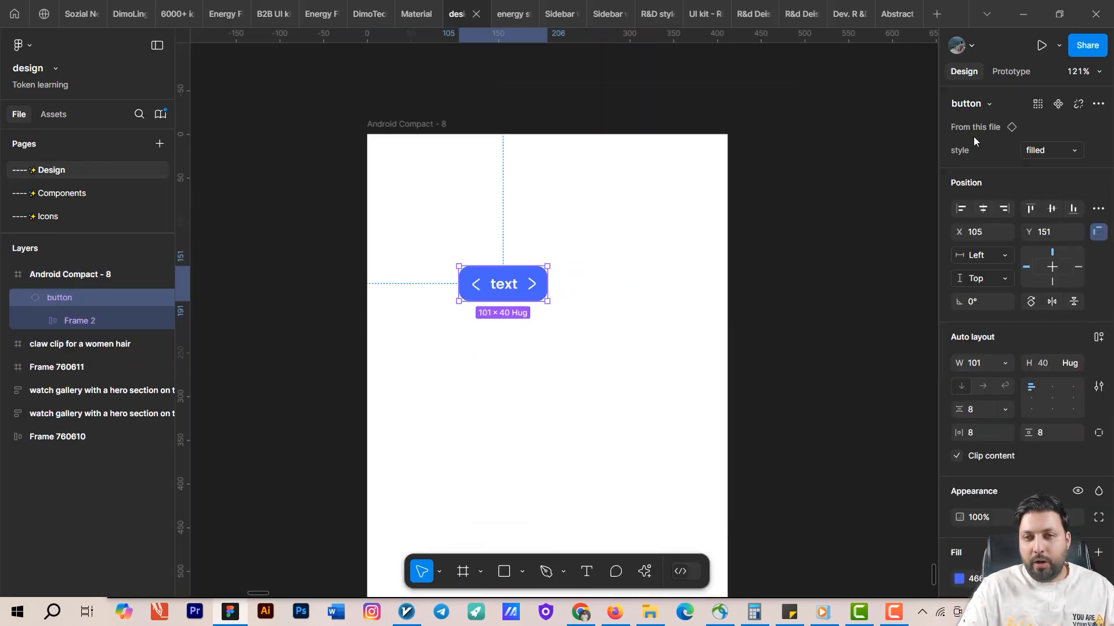
Switch the pasted instance's style through outlined and text, then back to filled.
click(1072, 153)
click(1008, 165)
click(1046, 150)
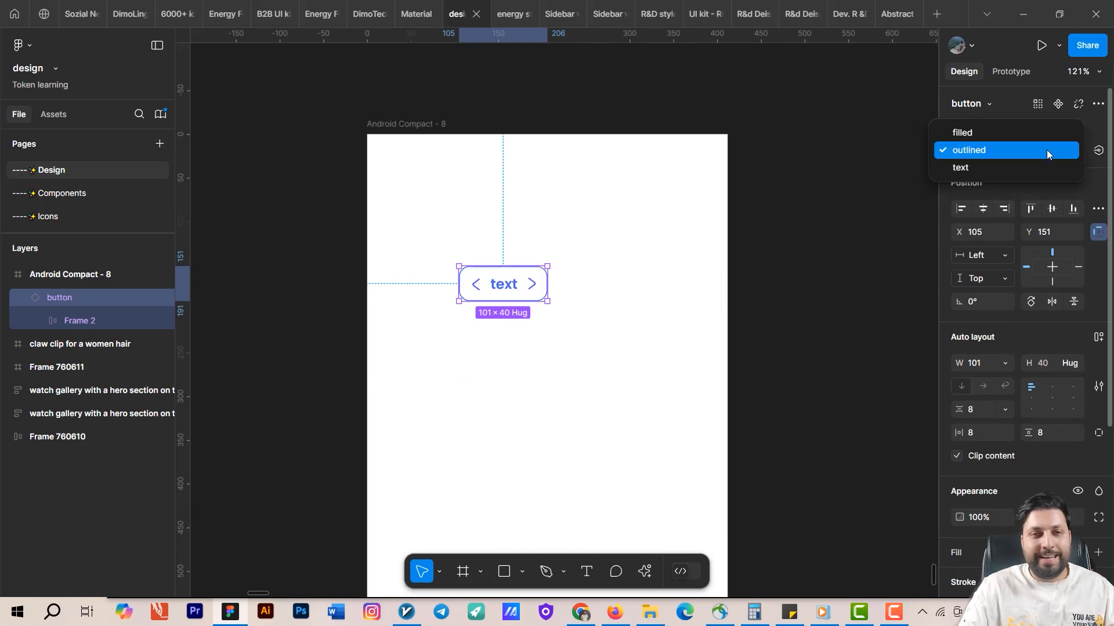
click(1015, 164)
click(594, 252)
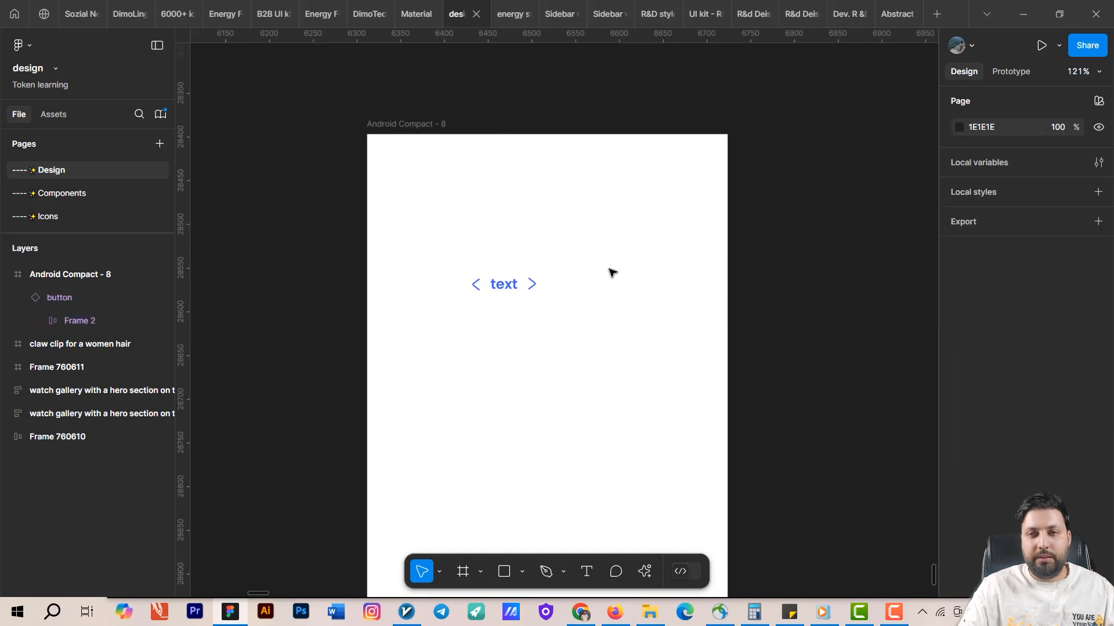
scroll(571, 285, up, 2)
drag(576, 285, 638, 231)
click(580, 229)
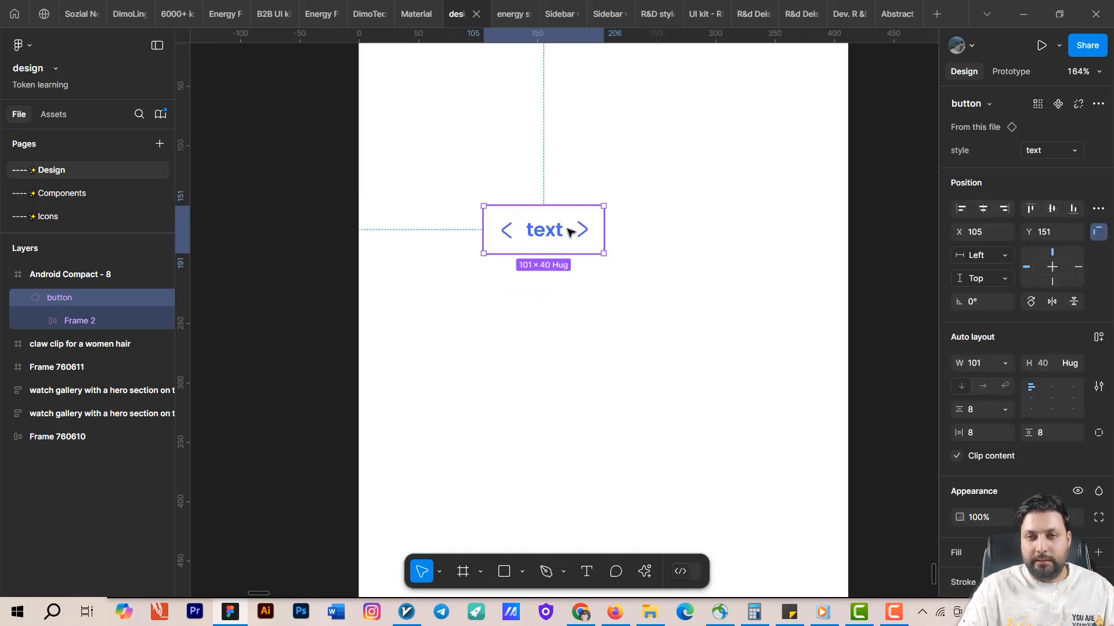
click(1049, 146)
click(1009, 133)
click(1064, 155)
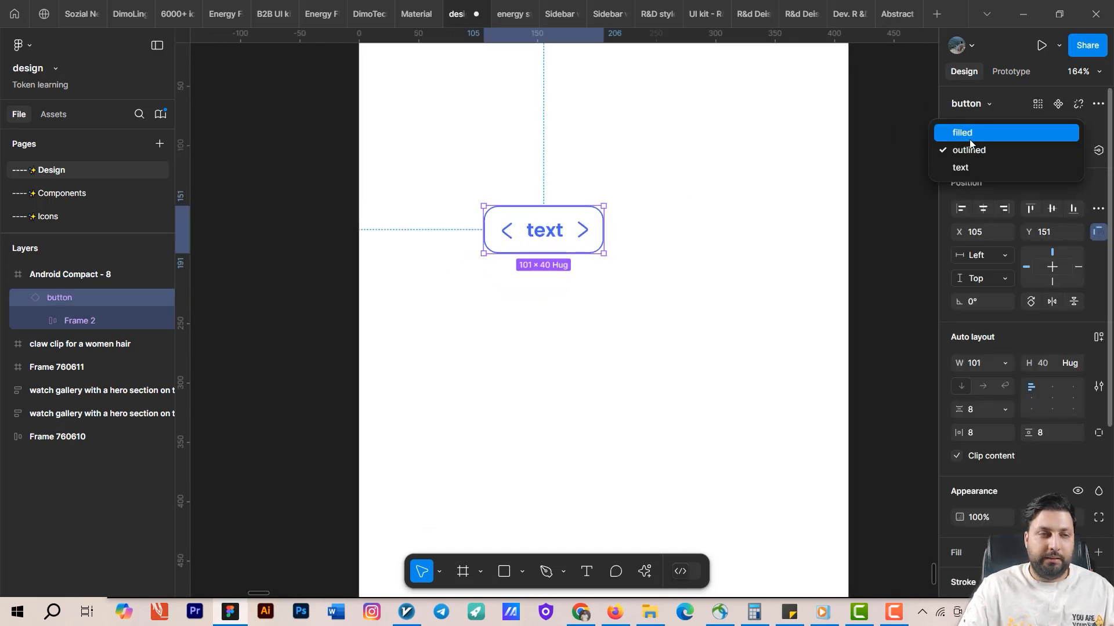
click(969, 138)
Review the button set on the Components page and the icons on the Icons page.
click(56, 195)
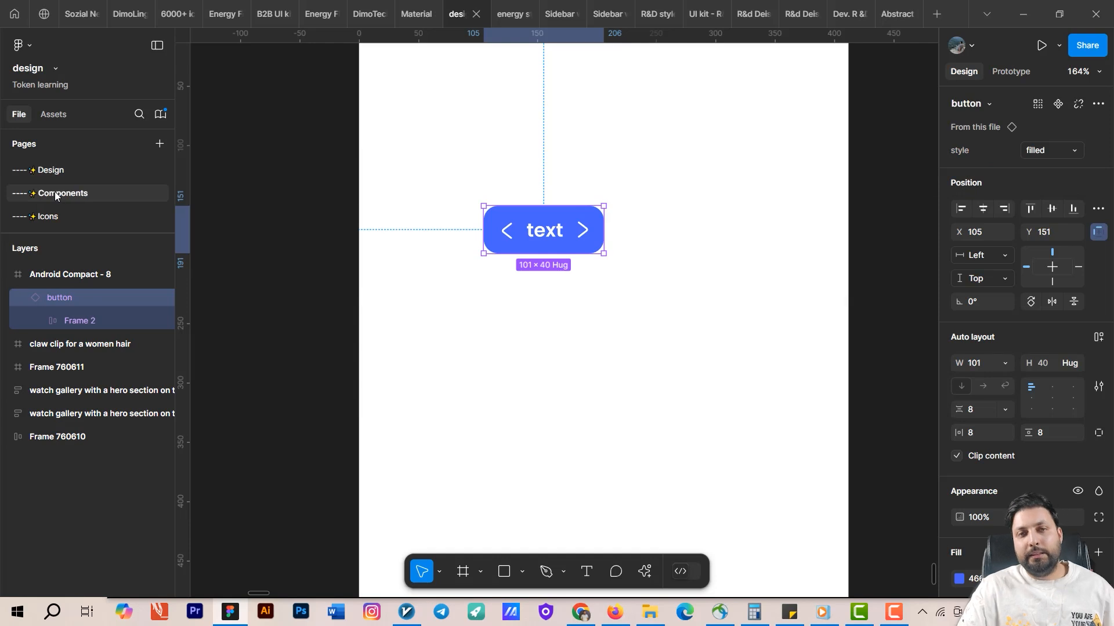
drag(530, 315, 497, 324)
scroll(551, 290, up, 5)
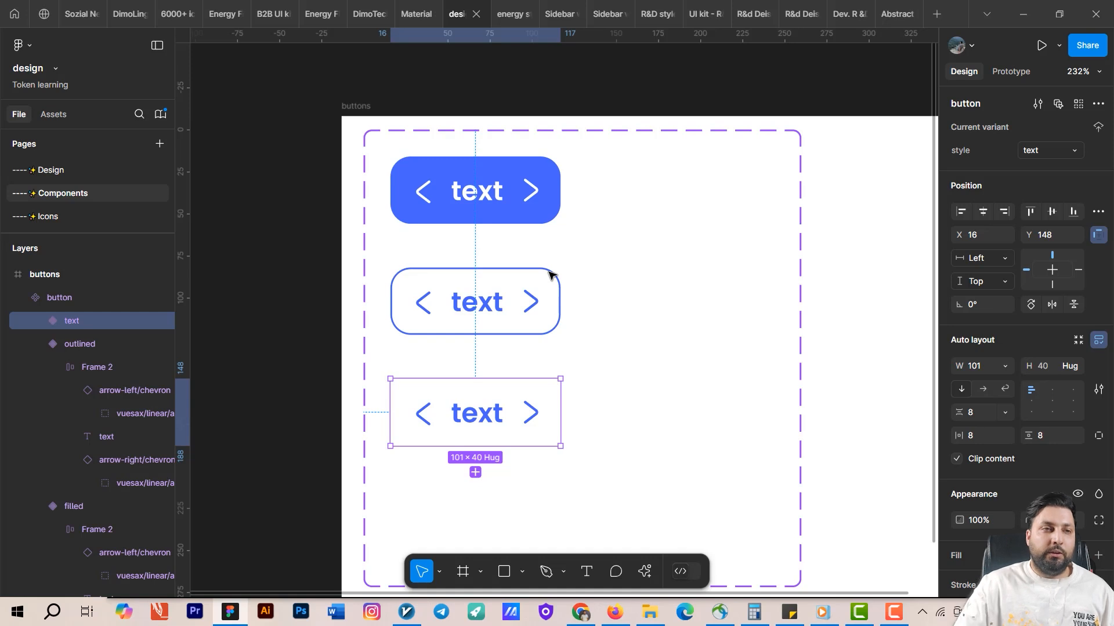
click(153, 216)
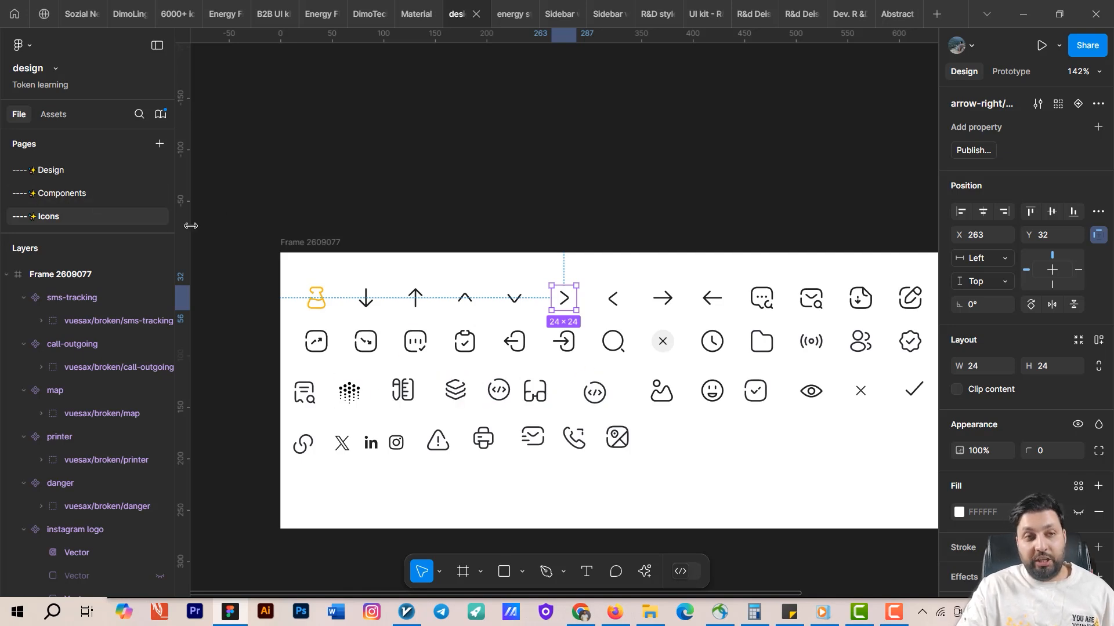
click(55, 172)
scroll(569, 235, up, 5)
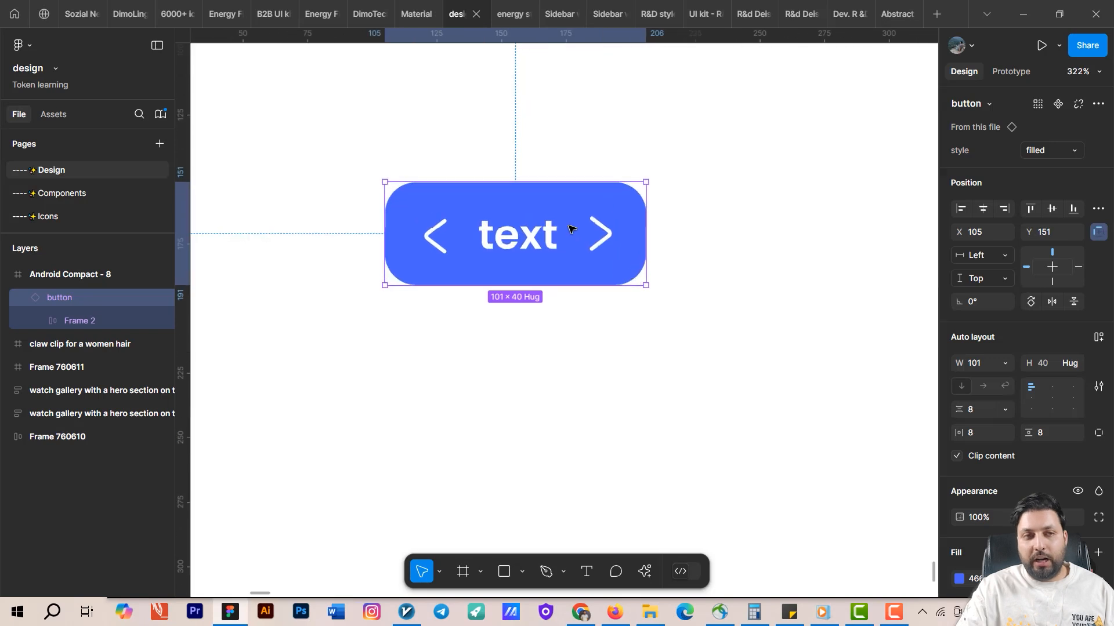
click(62, 195)
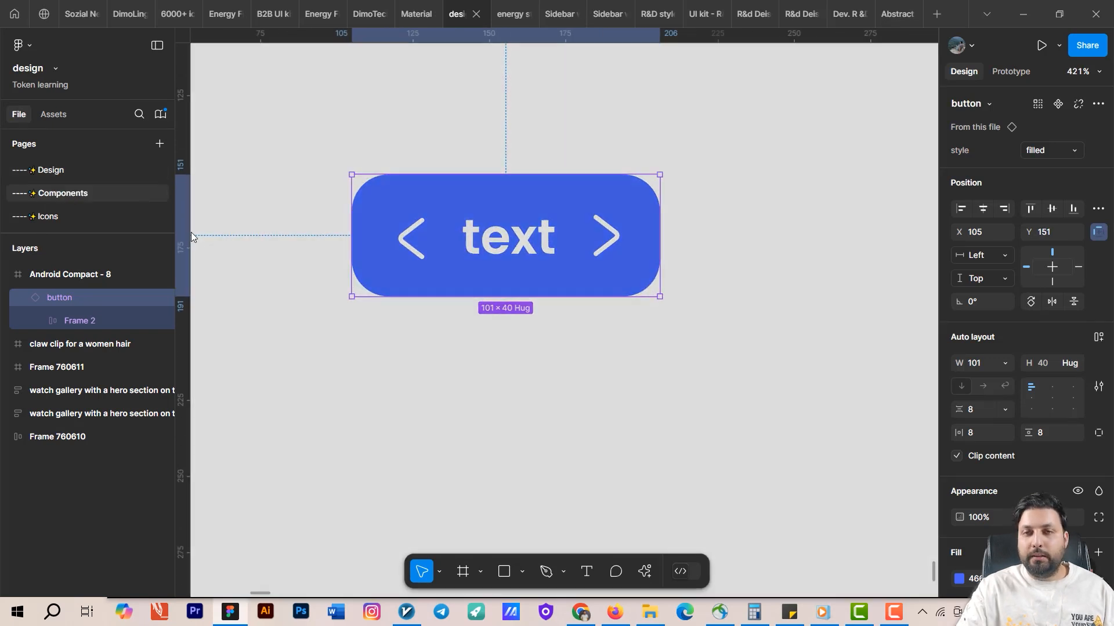
scroll(496, 233, down, 2)
scroll(485, 199, down, 2)
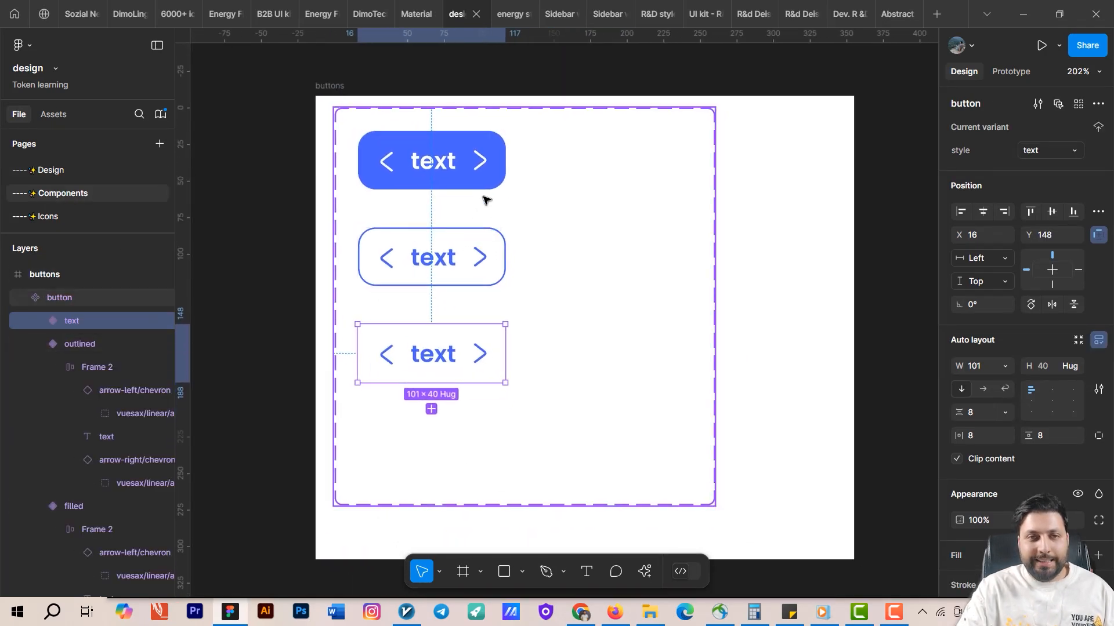
Multi-edit the right chevron across all three variants and create an instance swap property named right icon.
click(491, 171)
double_click(482, 164)
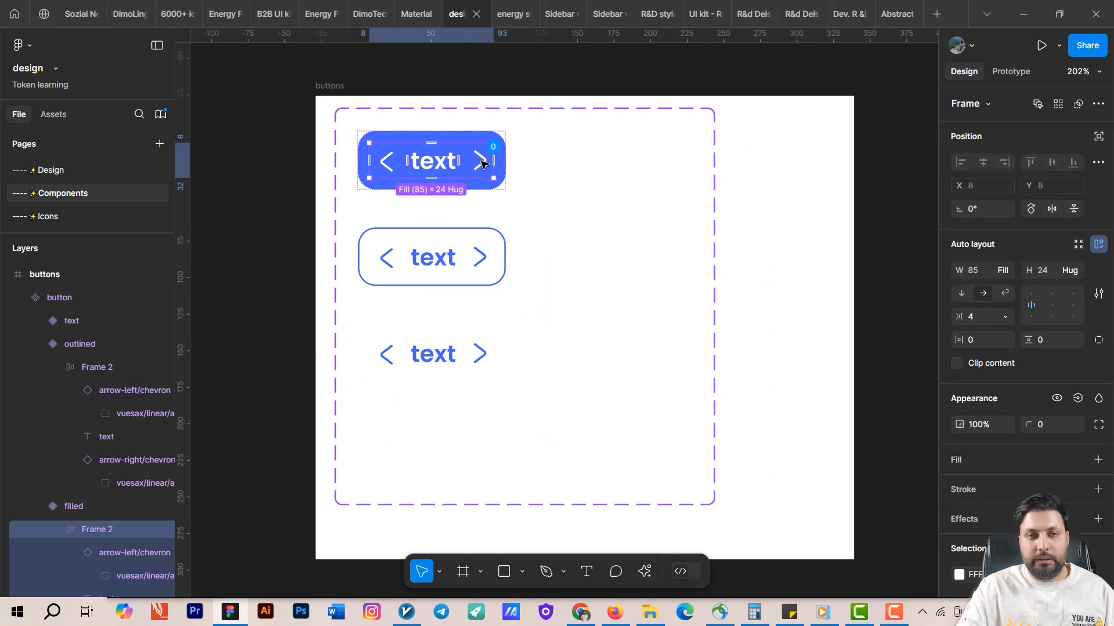
double_click(479, 162)
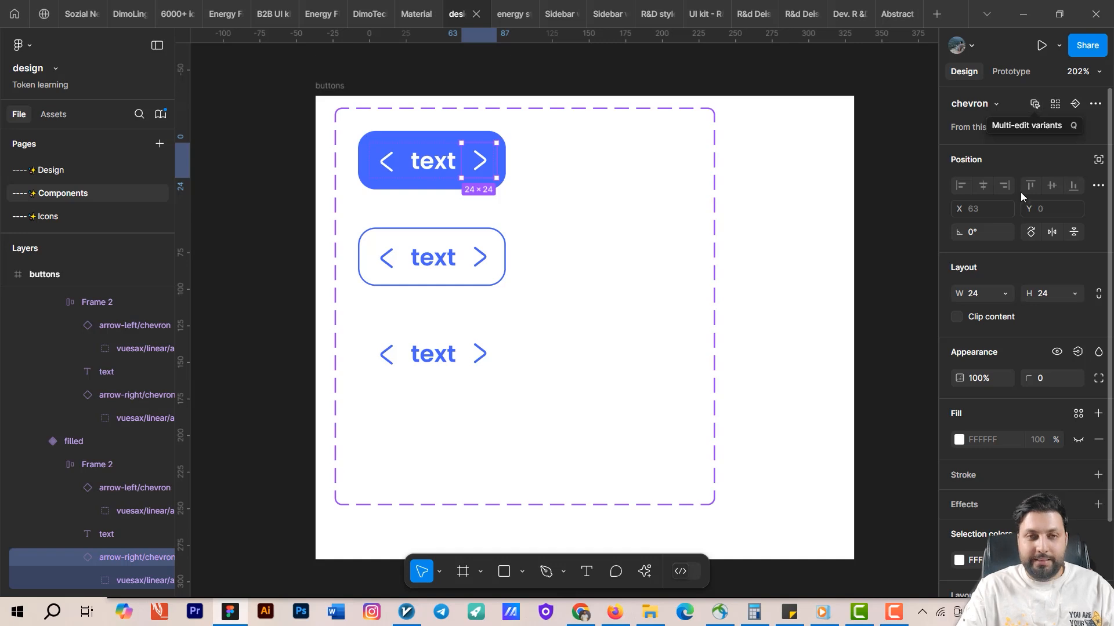
key(q)
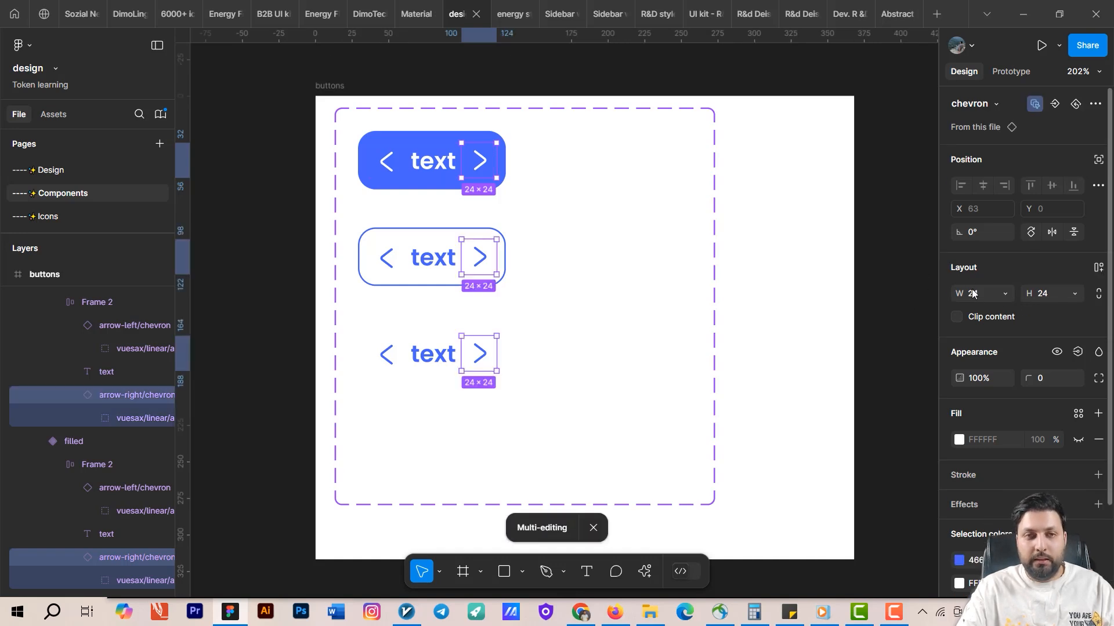
click(833, 276)
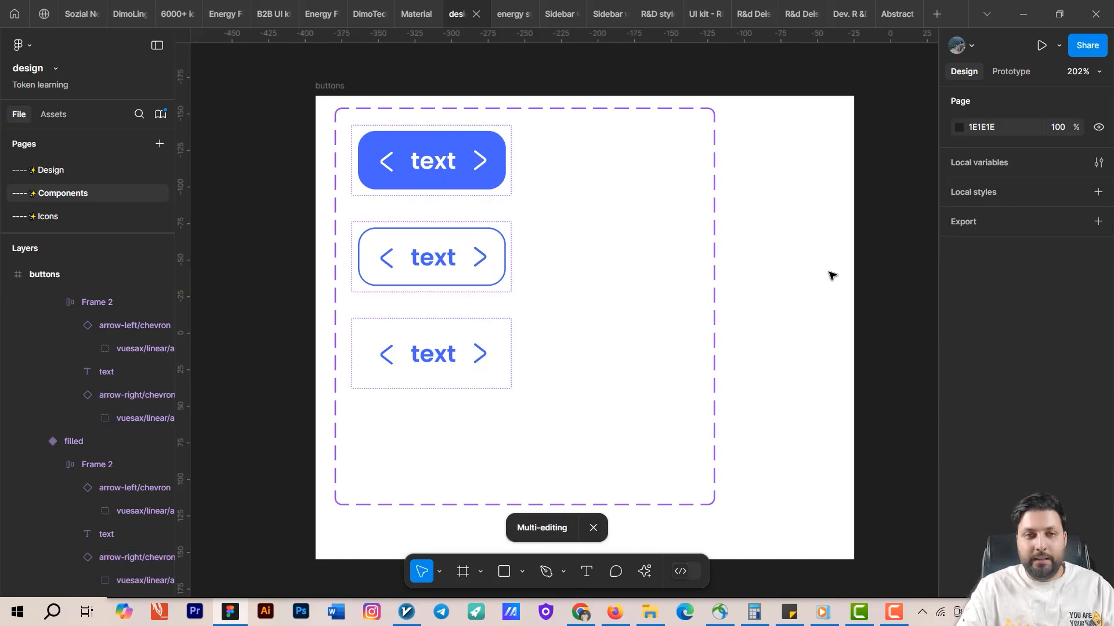
click(476, 171)
double_click(477, 170)
double_click(477, 171)
double_click(482, 171)
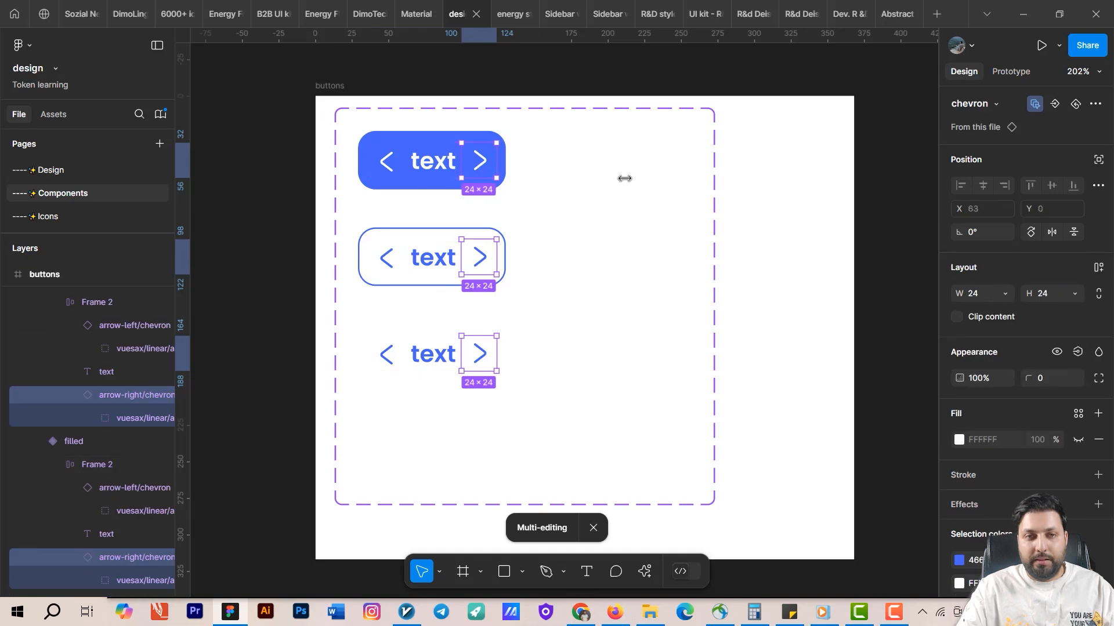
key(Escape)
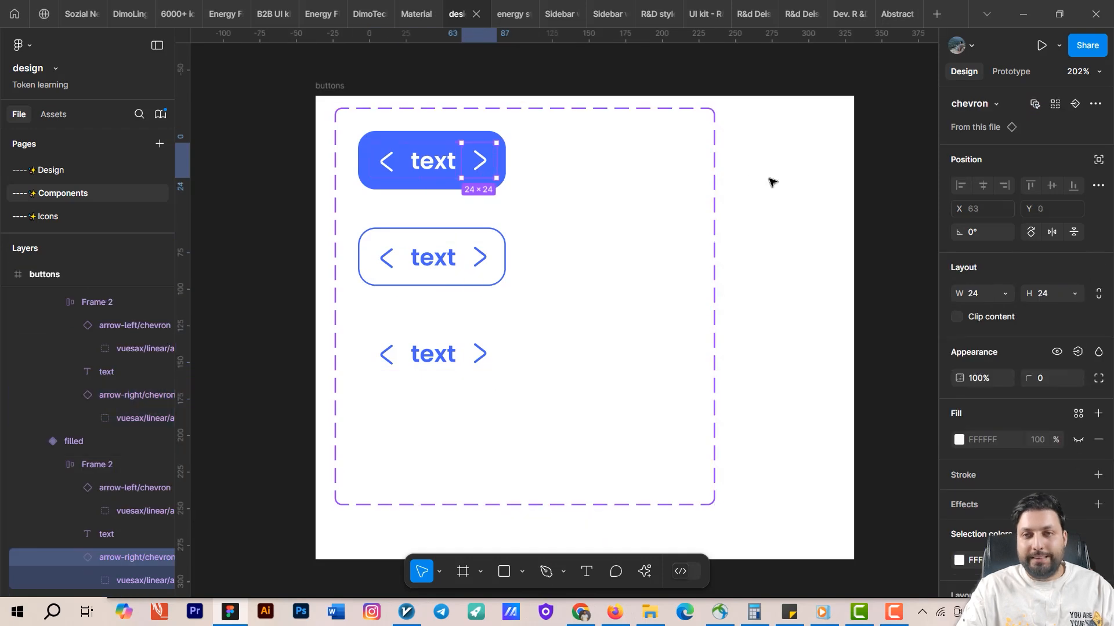
click(1033, 106)
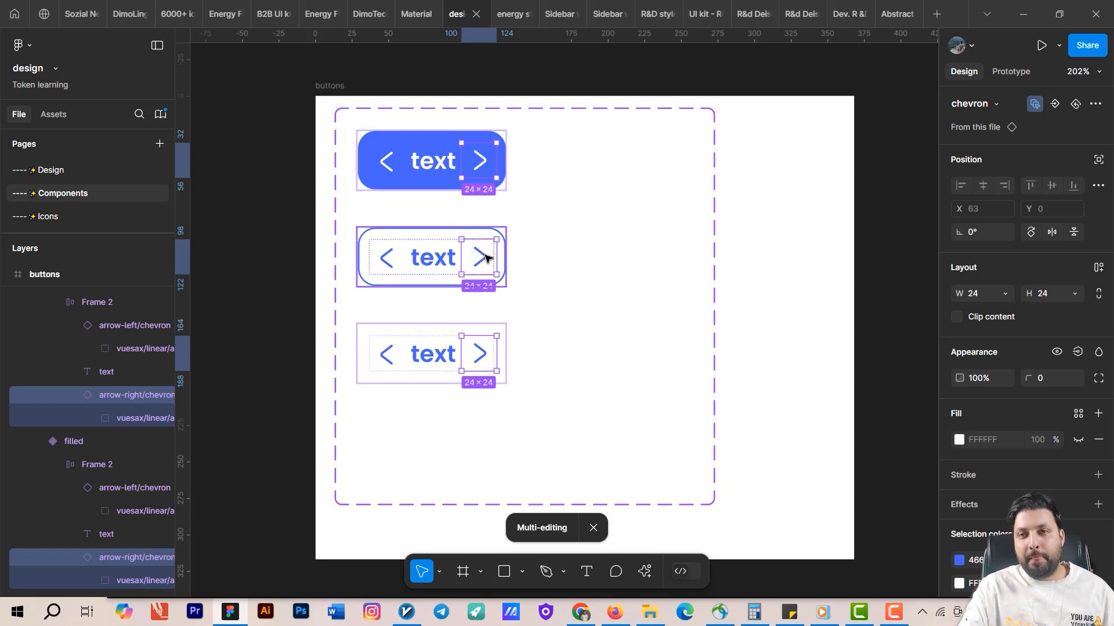
click(1055, 105)
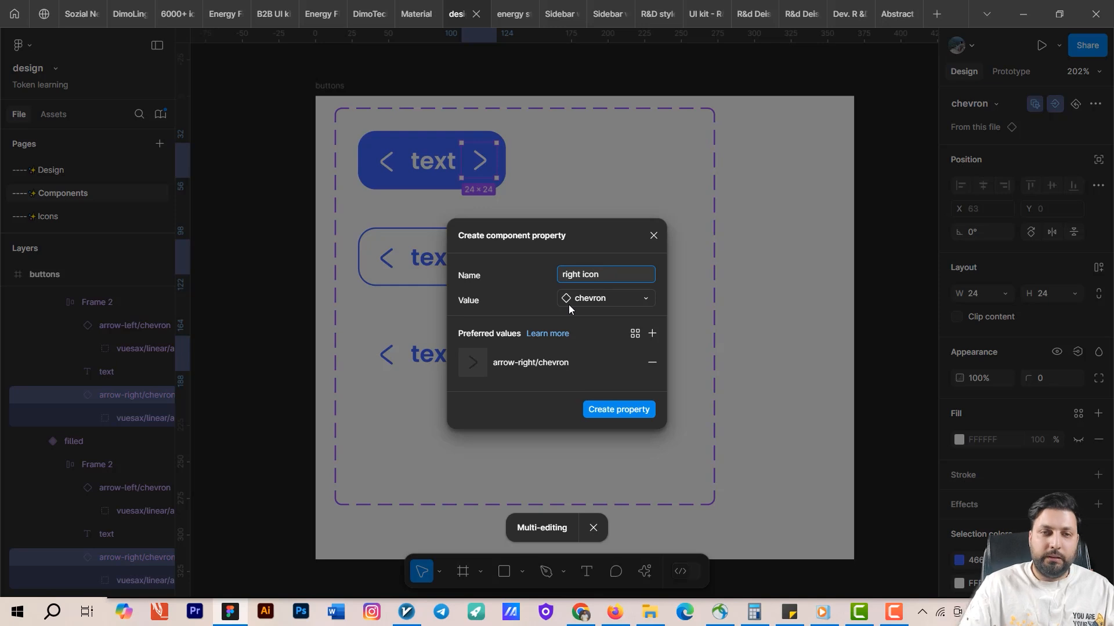
click(624, 409)
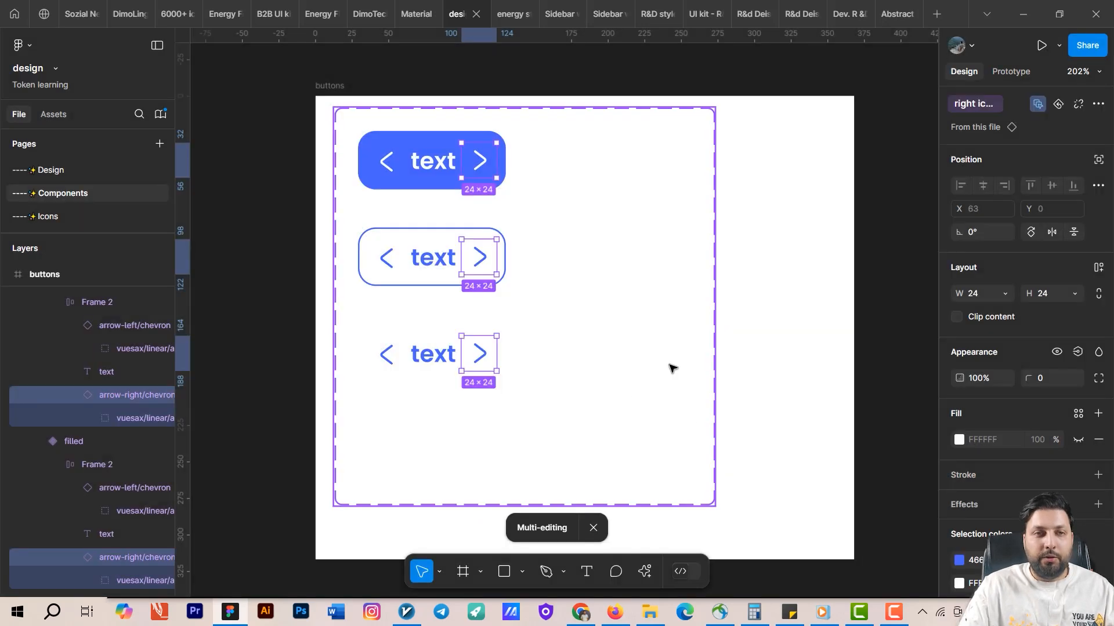
Multi-edit the left chevron across all three variants and create an instance swap property named change left icon.
click(384, 162)
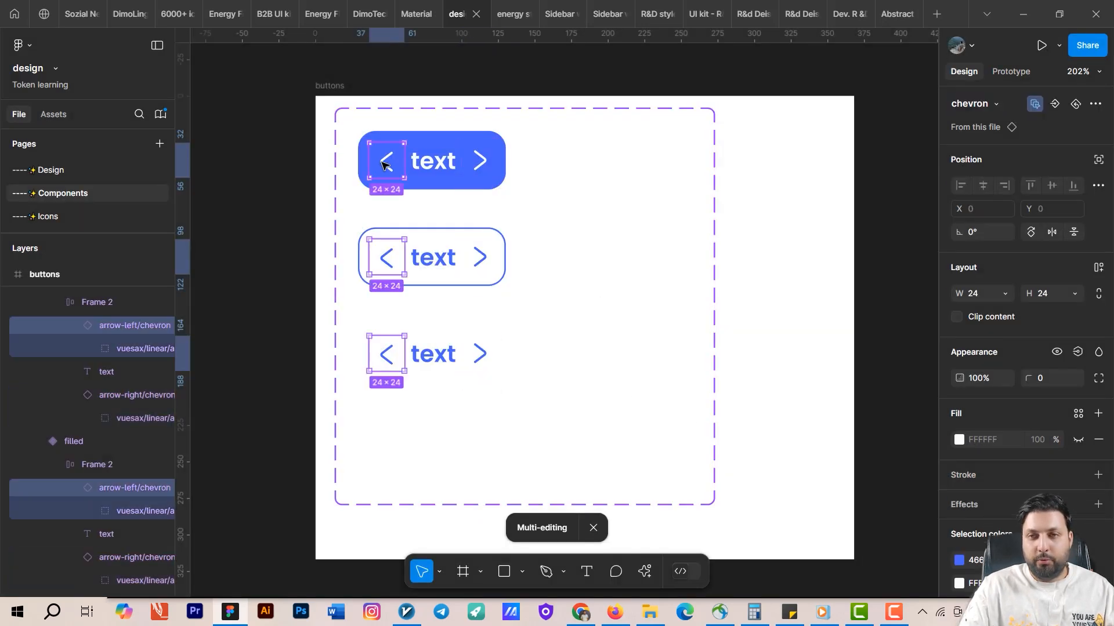
key(Escape)
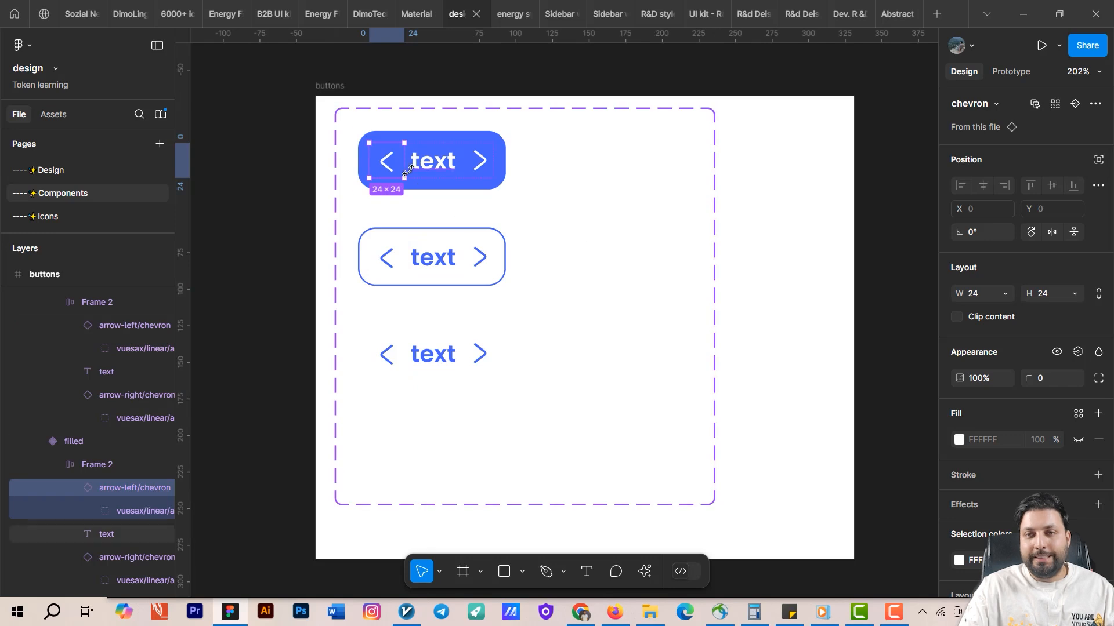
click(1035, 105)
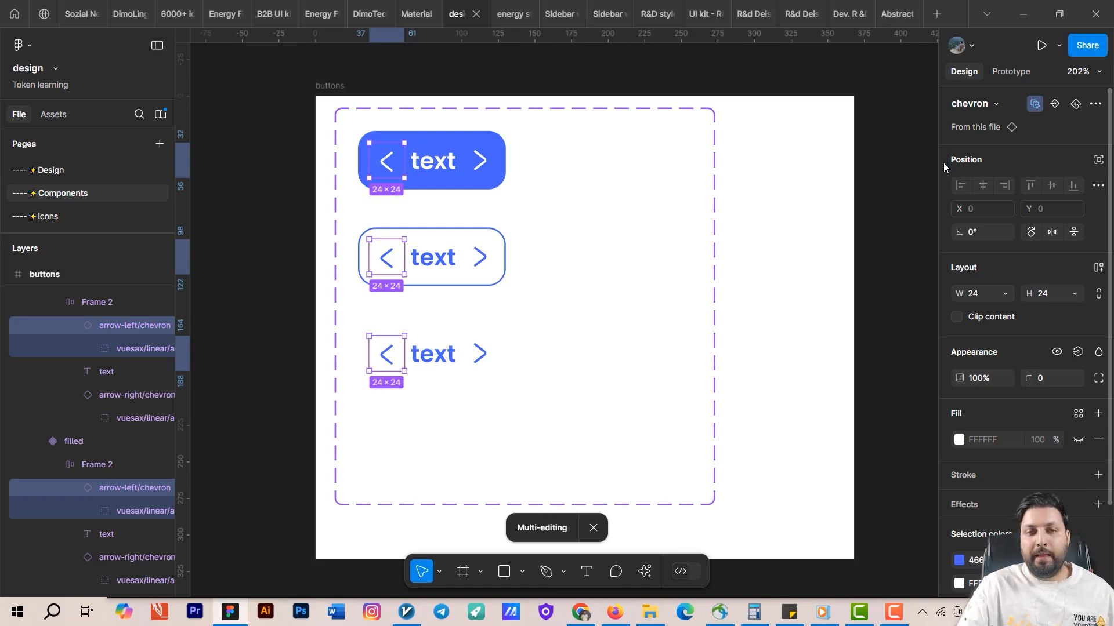
click(1055, 104)
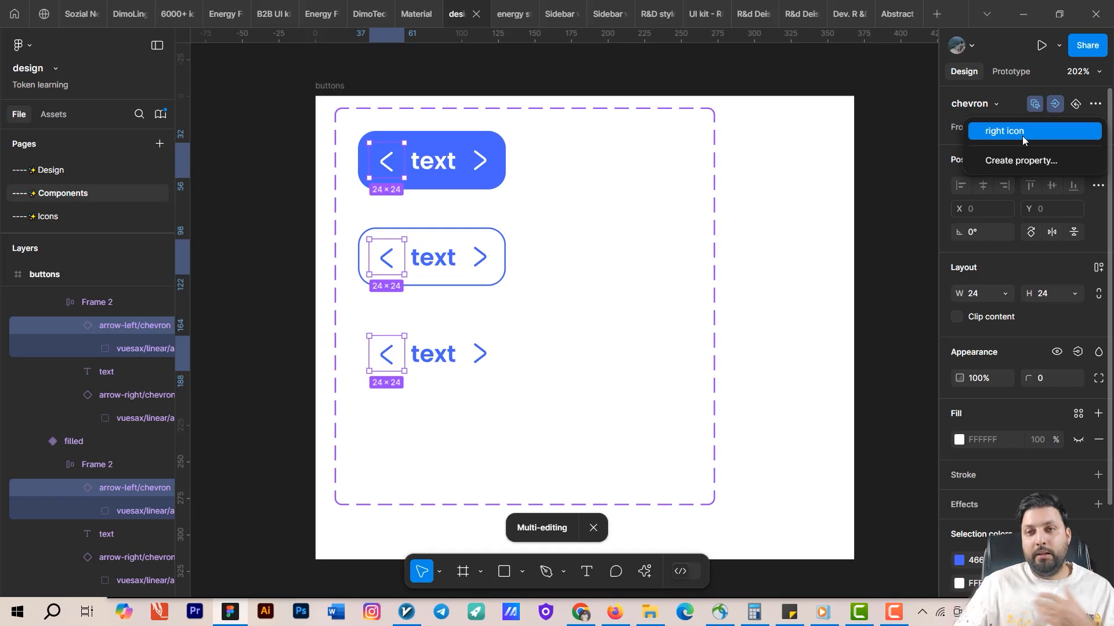
click(1019, 165)
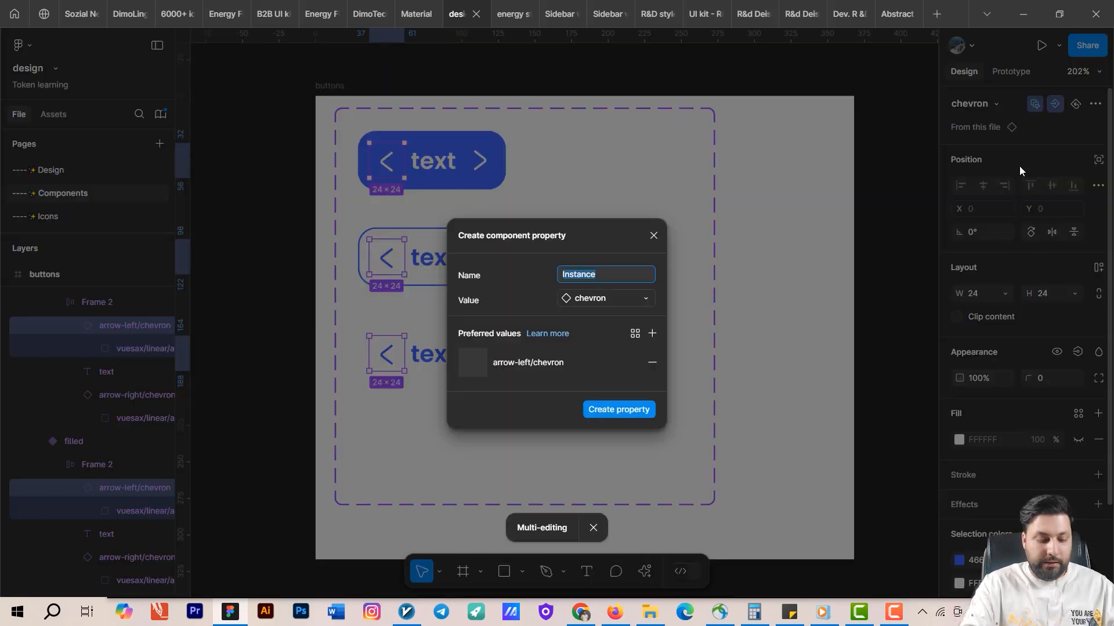
text(left )
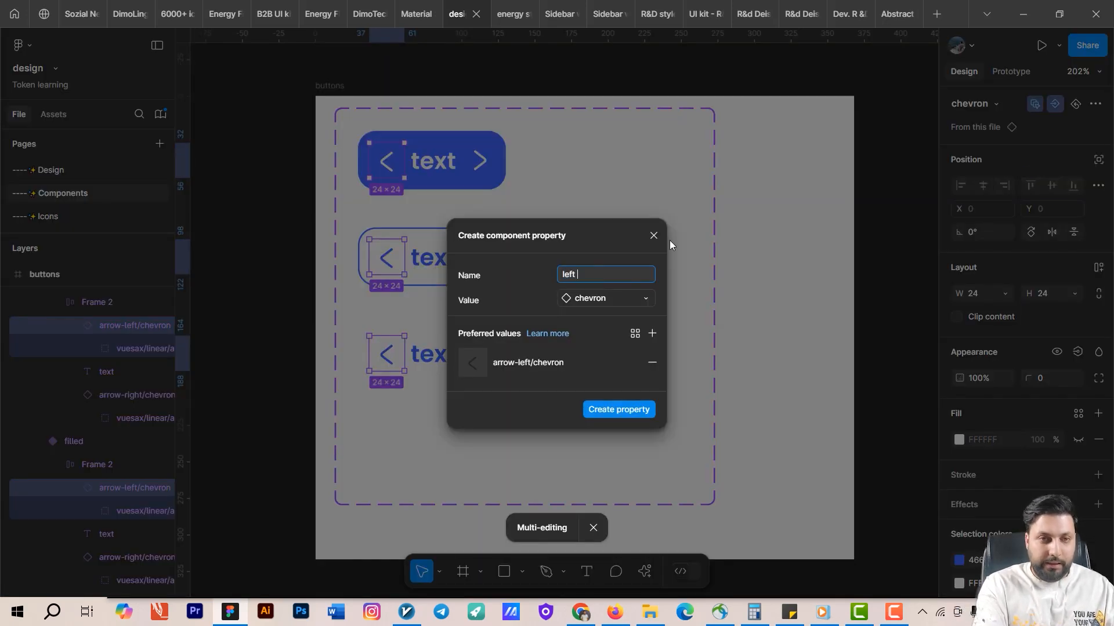
text(icon)
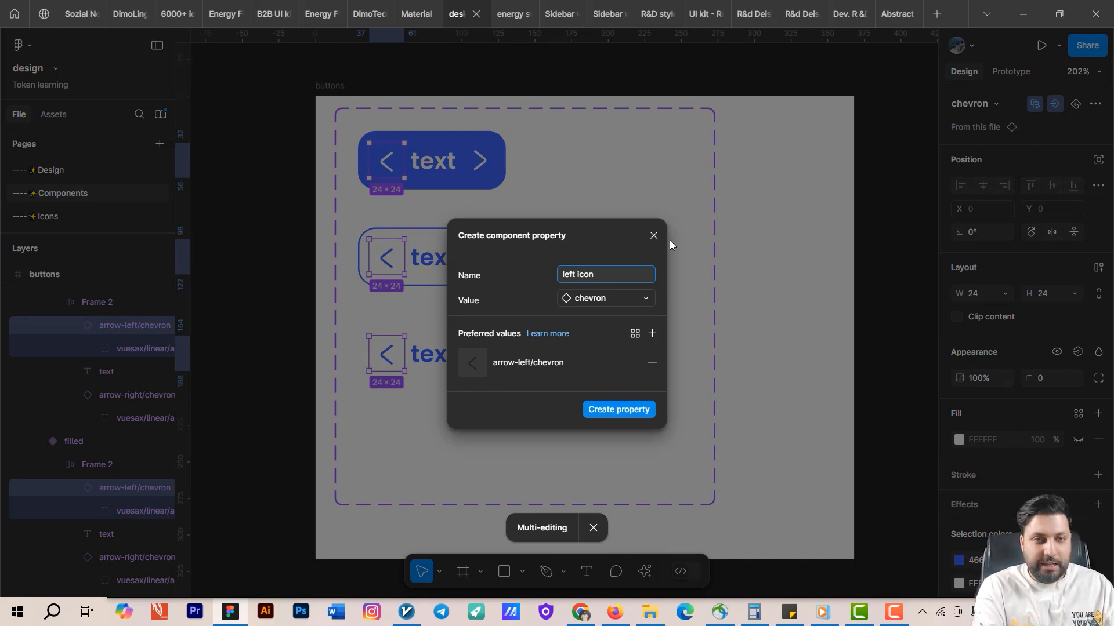
text(change)
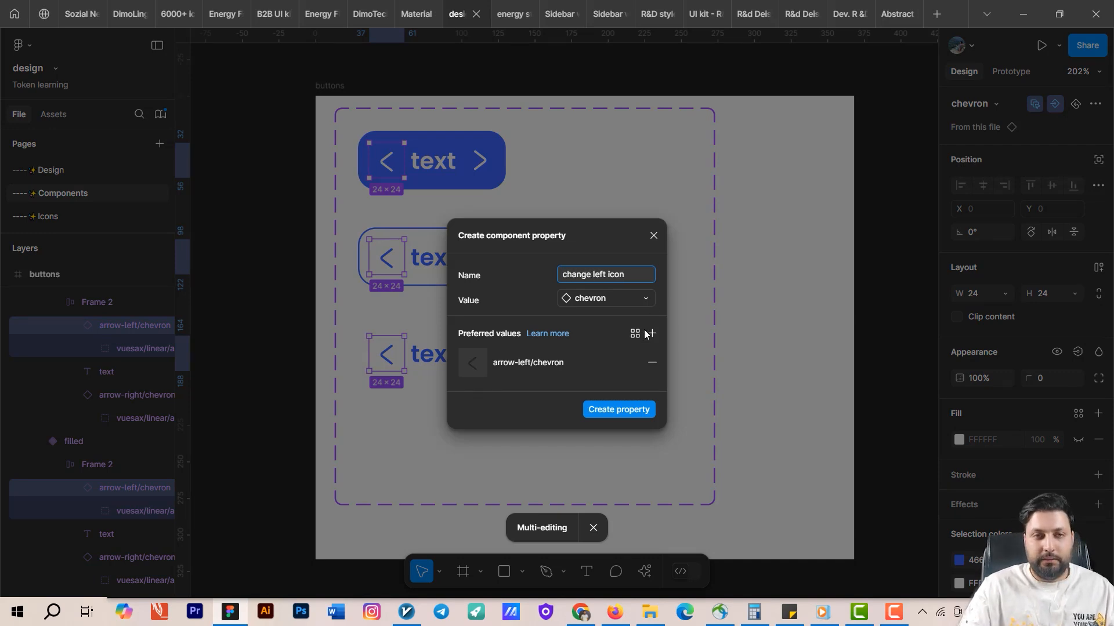
click(624, 410)
click(713, 266)
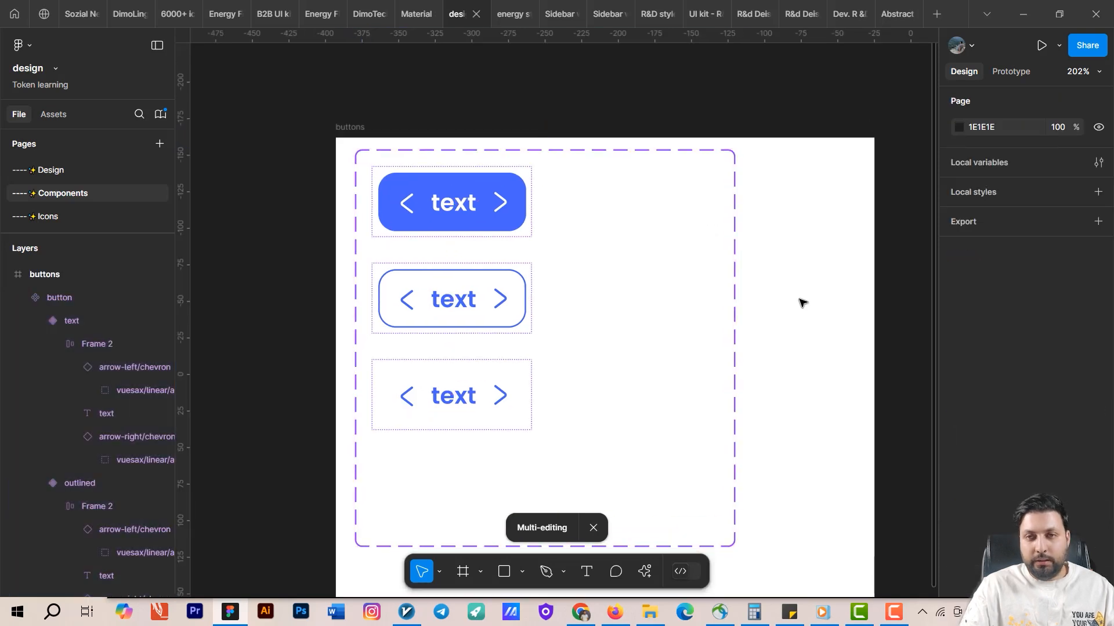
Rename the right icon instance swap property to change right icon.
click(713, 285)
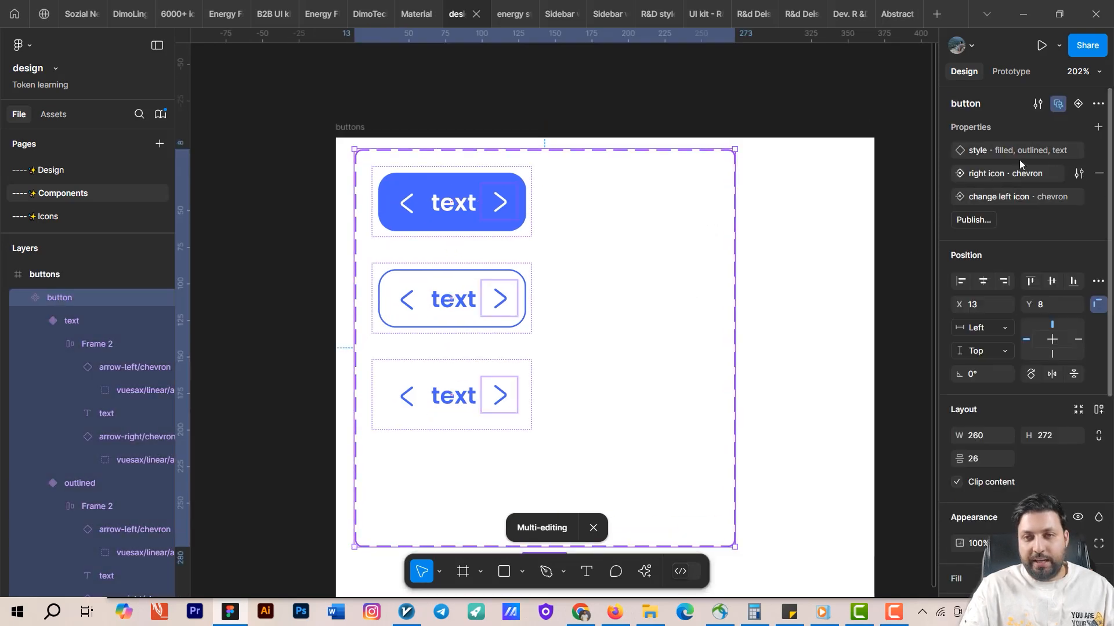
click(1078, 174)
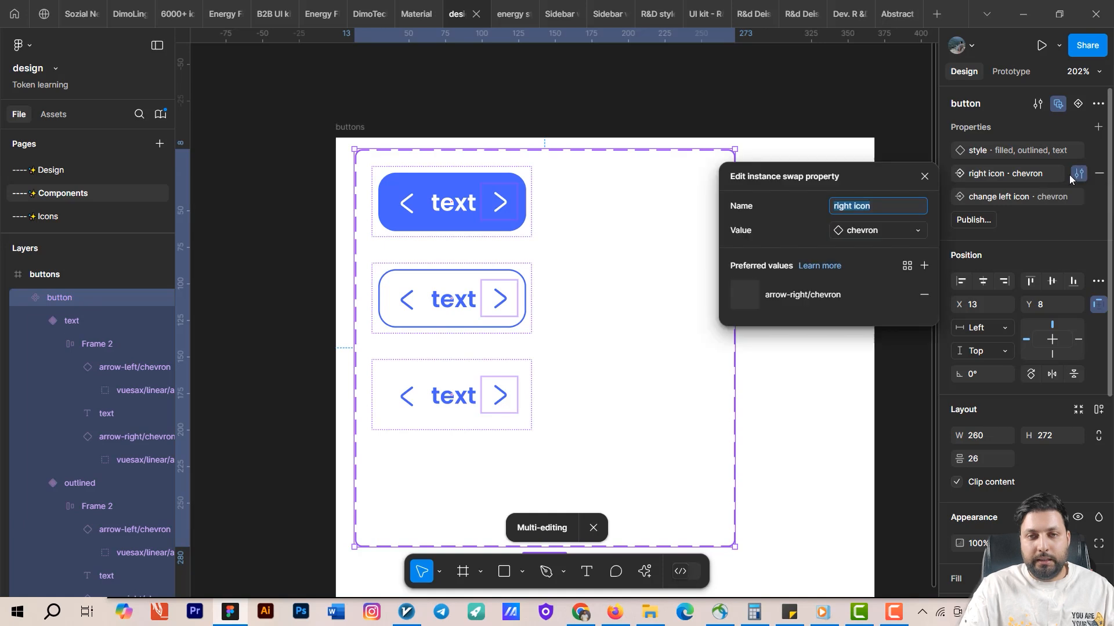
click(861, 207)
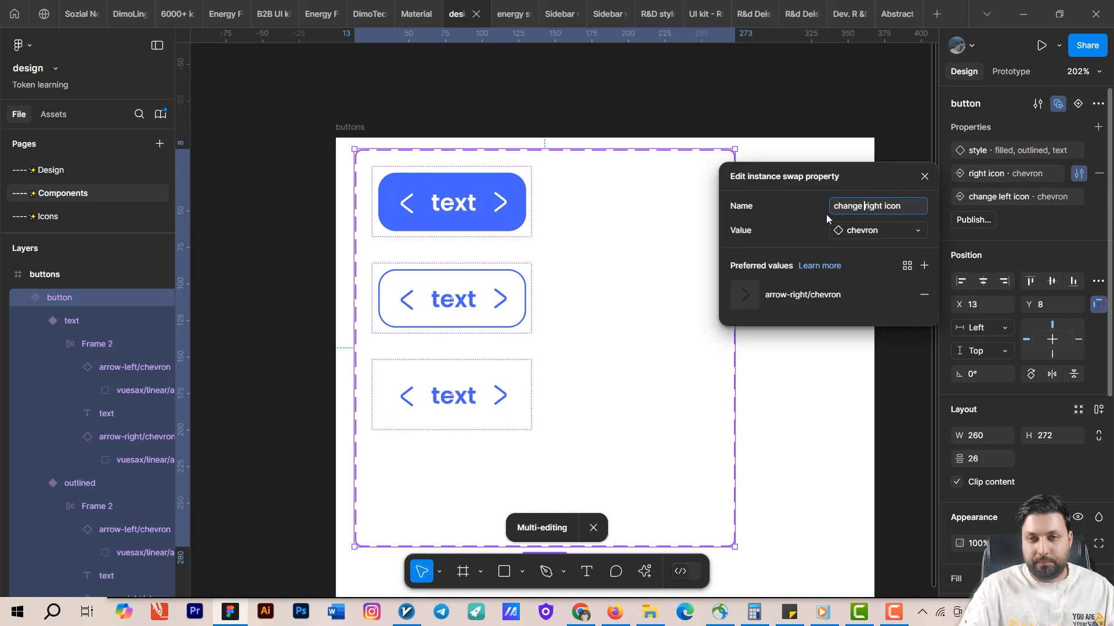
click(890, 123)
click(622, 155)
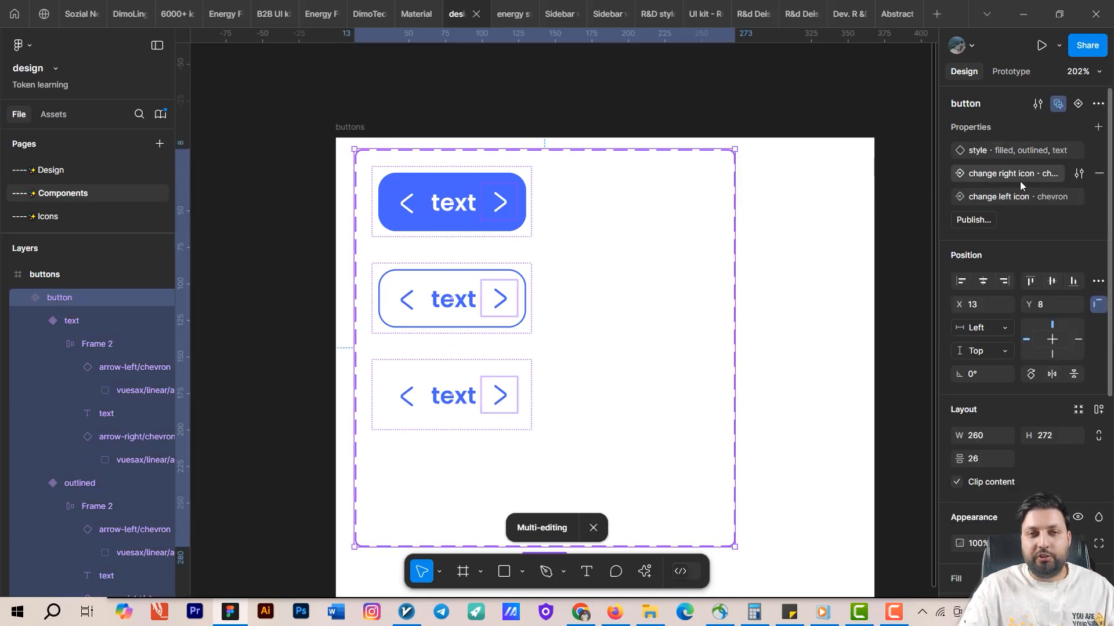
click(506, 14)
click(456, 13)
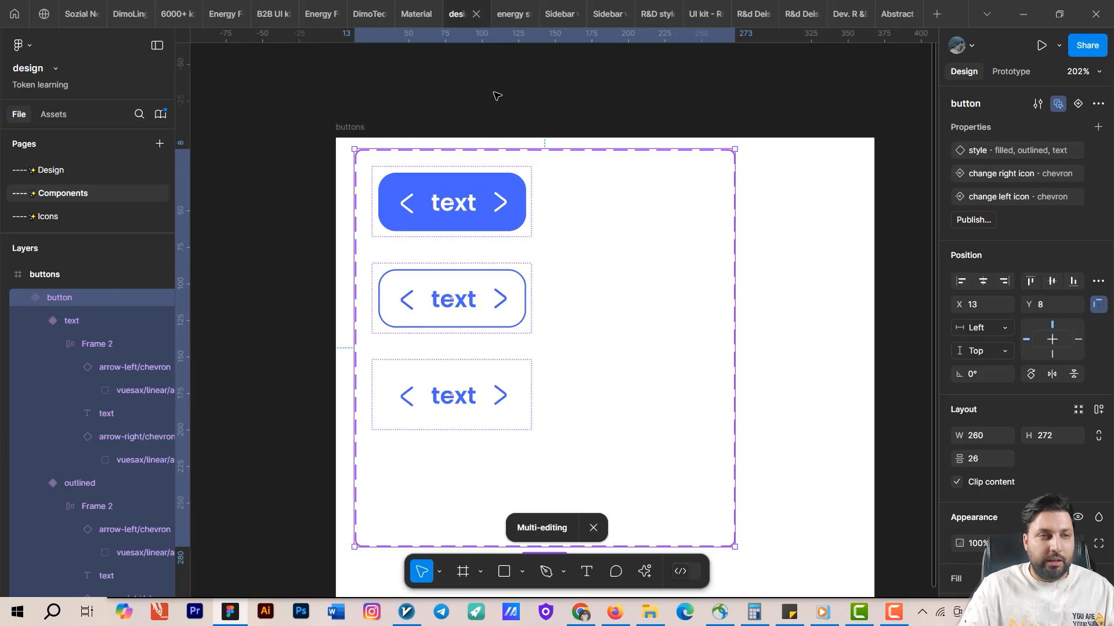
Compare the pasted button's right icon swap options with the arrow icons on the Icons page.
click(66, 172)
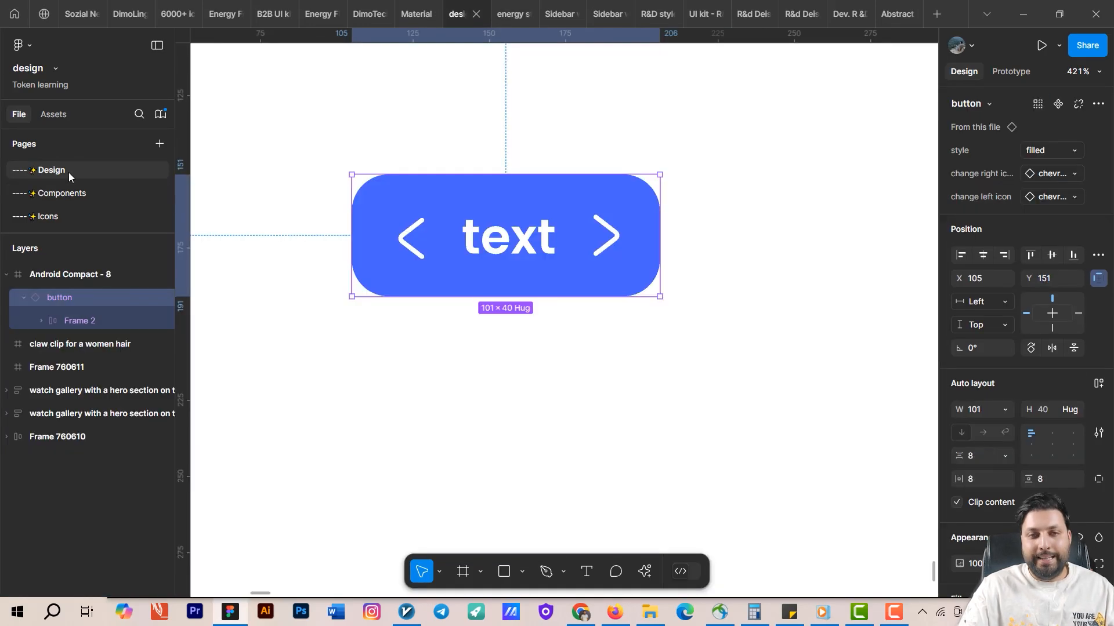
click(713, 226)
click(547, 242)
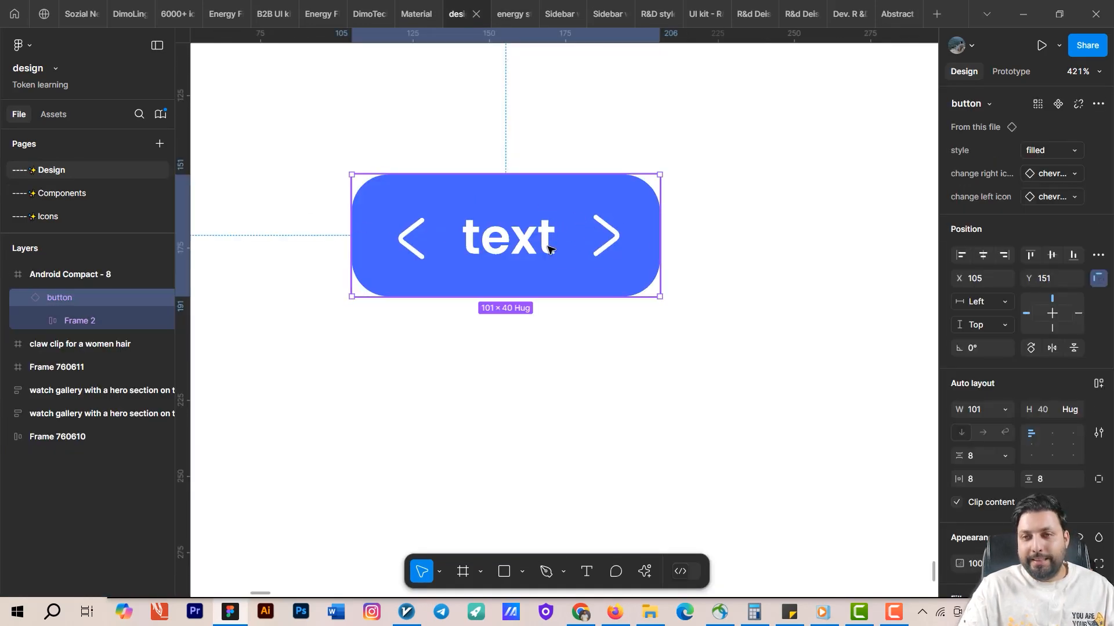
click(1073, 176)
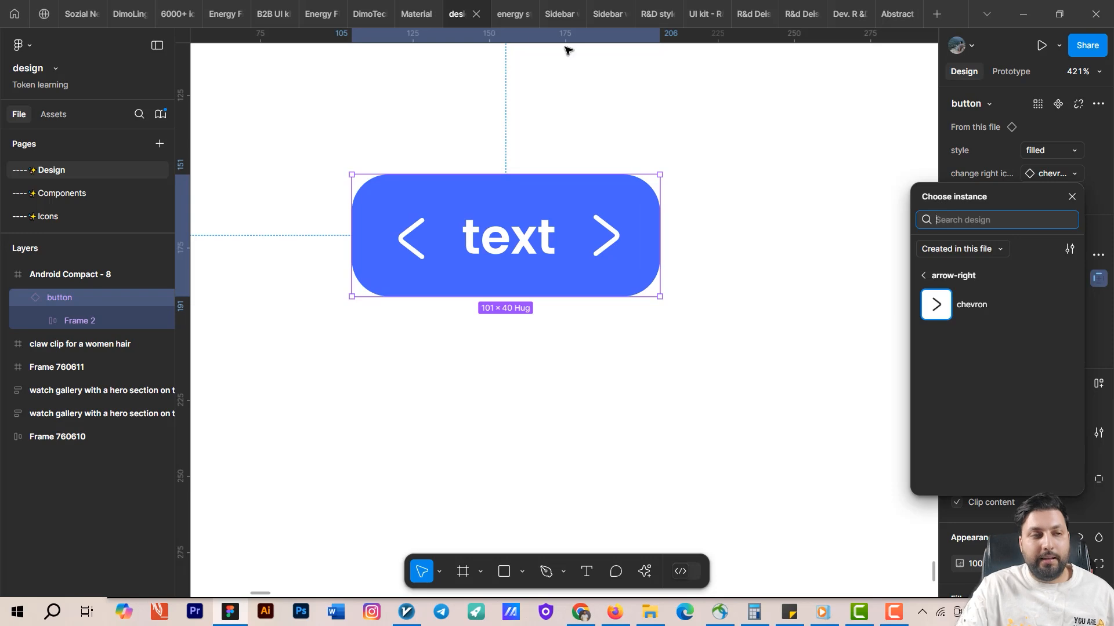
click(67, 218)
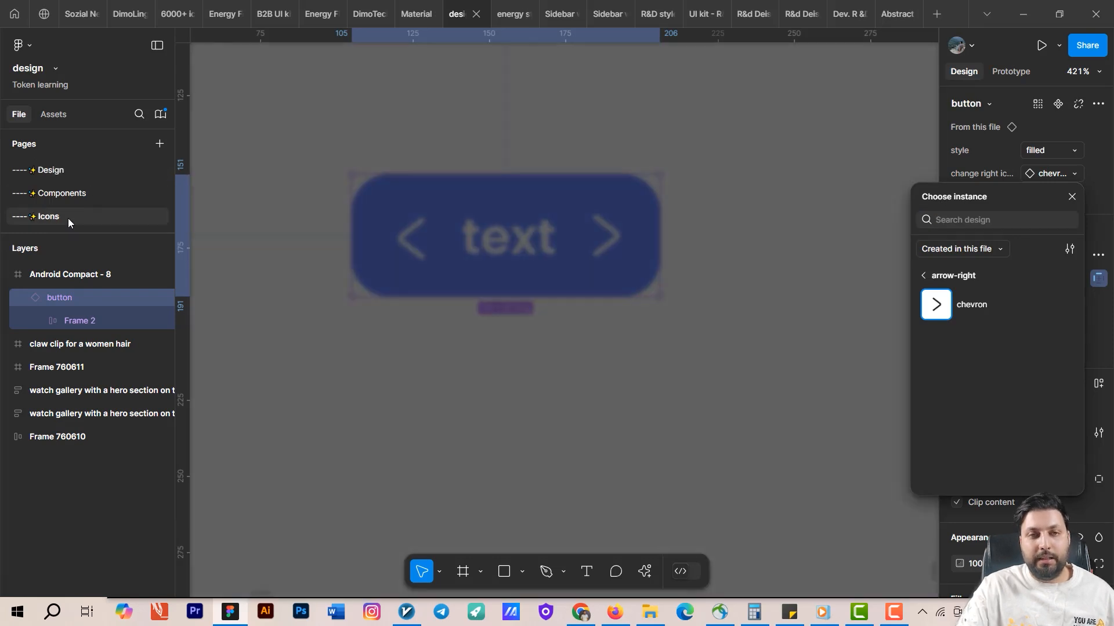
drag(432, 297, 408, 243)
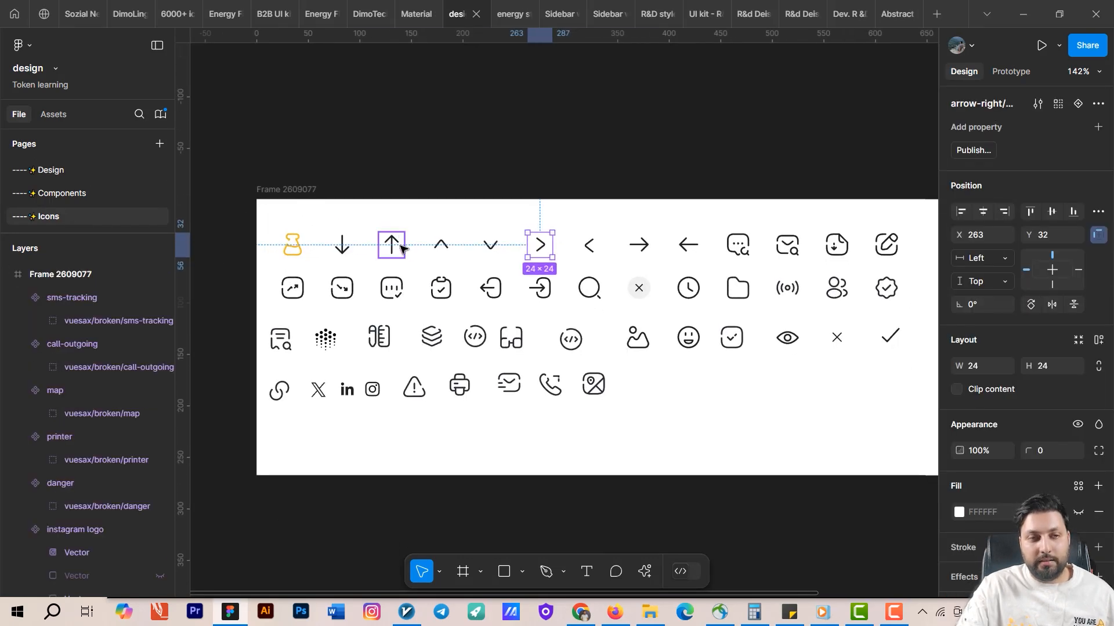
click(402, 244)
click(450, 246)
click(500, 244)
click(544, 249)
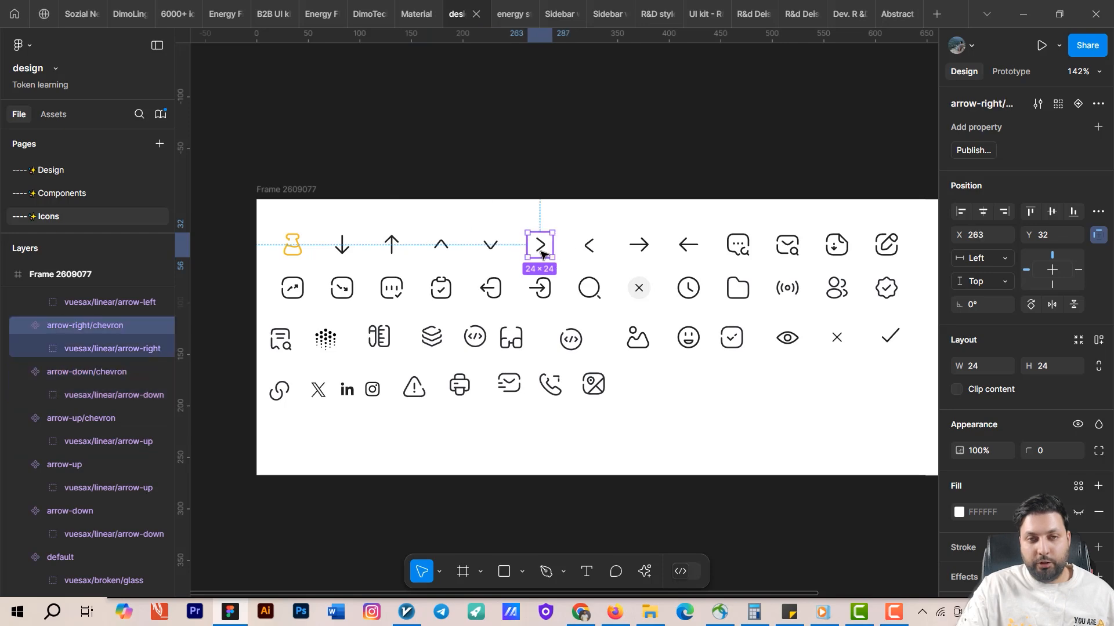
click(590, 249)
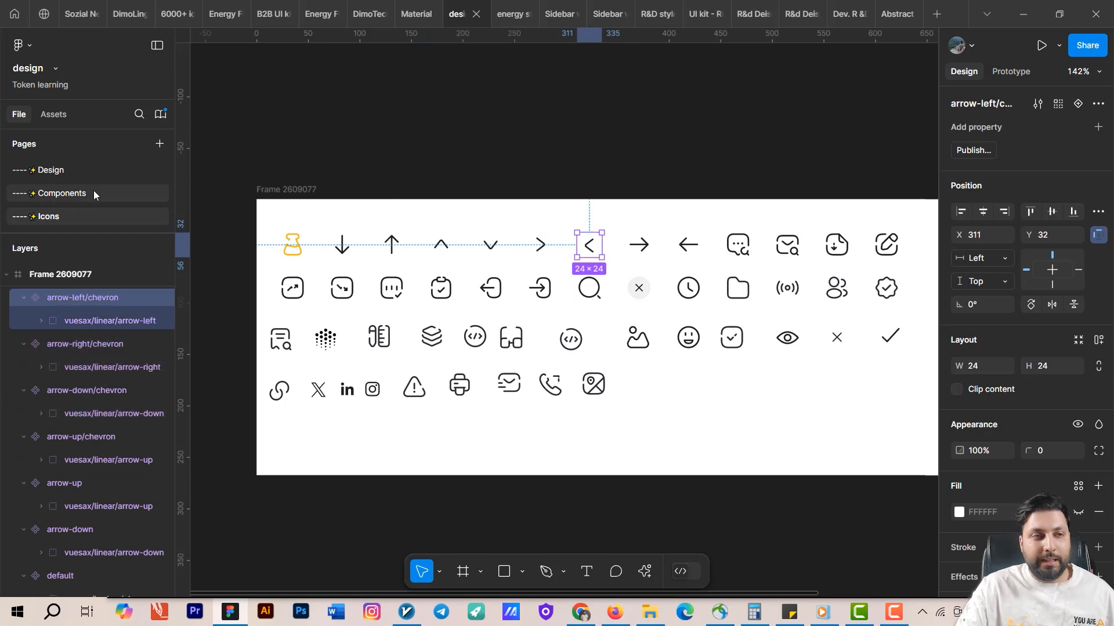
click(58, 173)
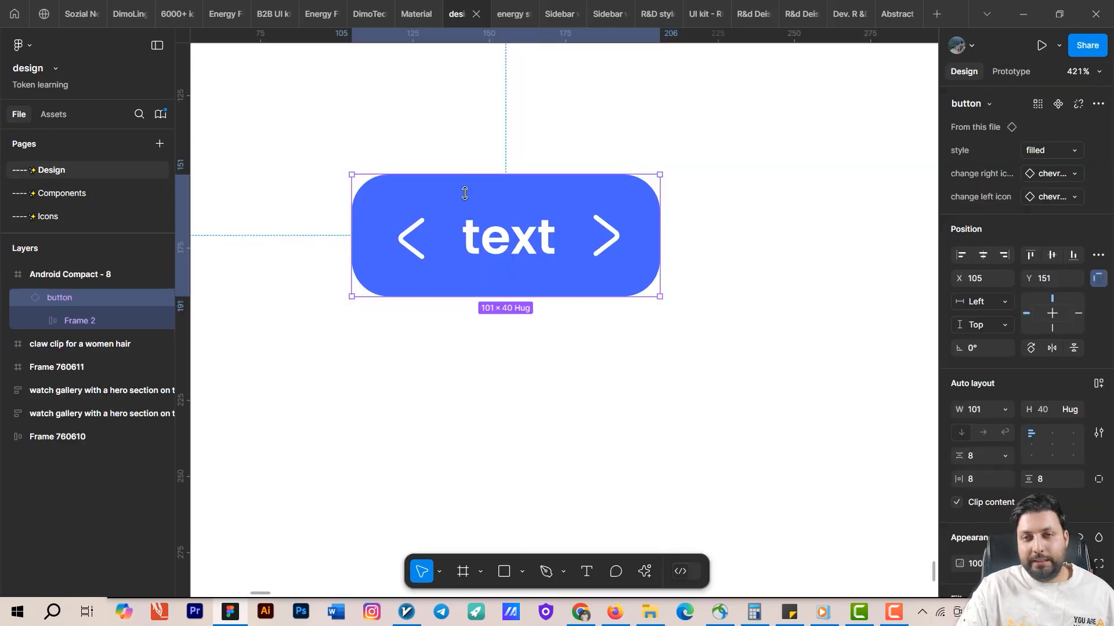
Swap the button instance's right icon to arrow-right from the Icons page.
click(1060, 175)
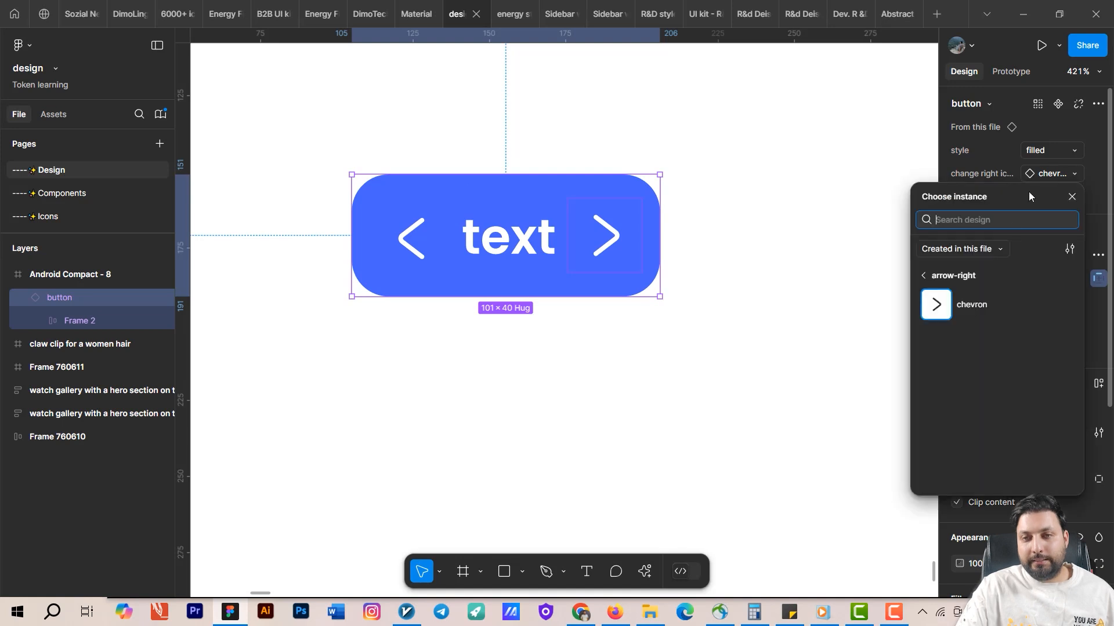
click(922, 276)
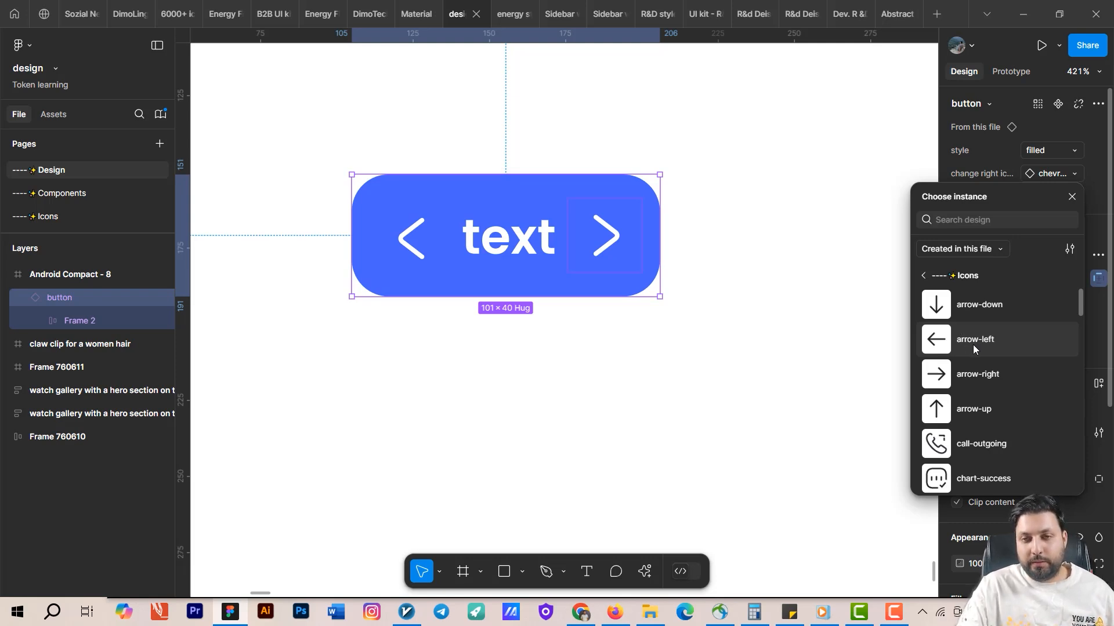
scroll(972, 348, down, 5)
scroll(965, 383, down, 2)
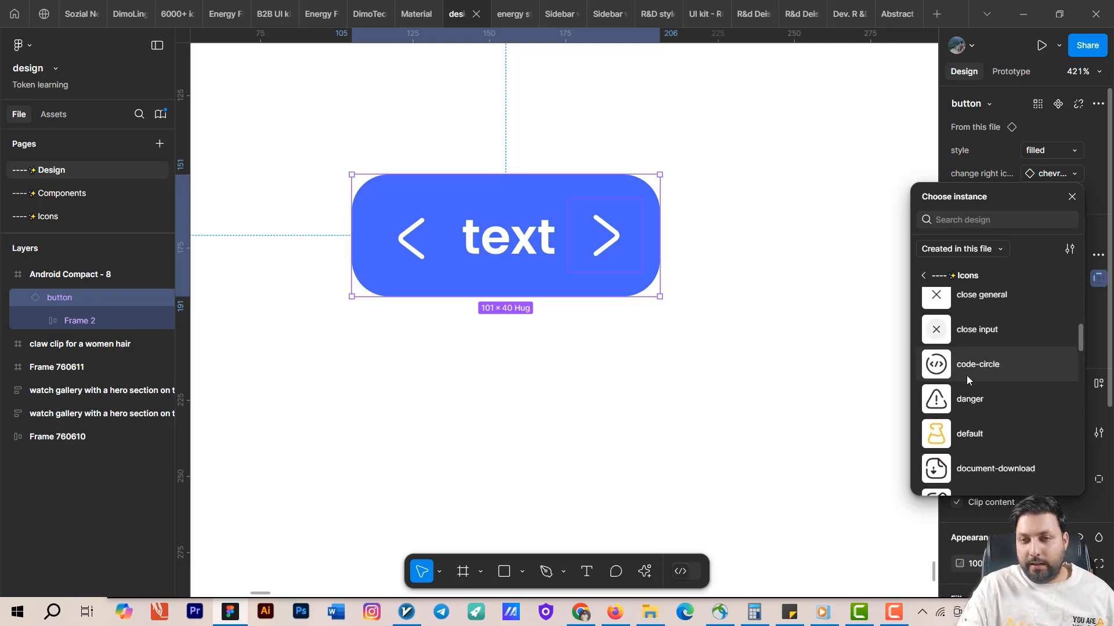
scroll(966, 371, up, 6)
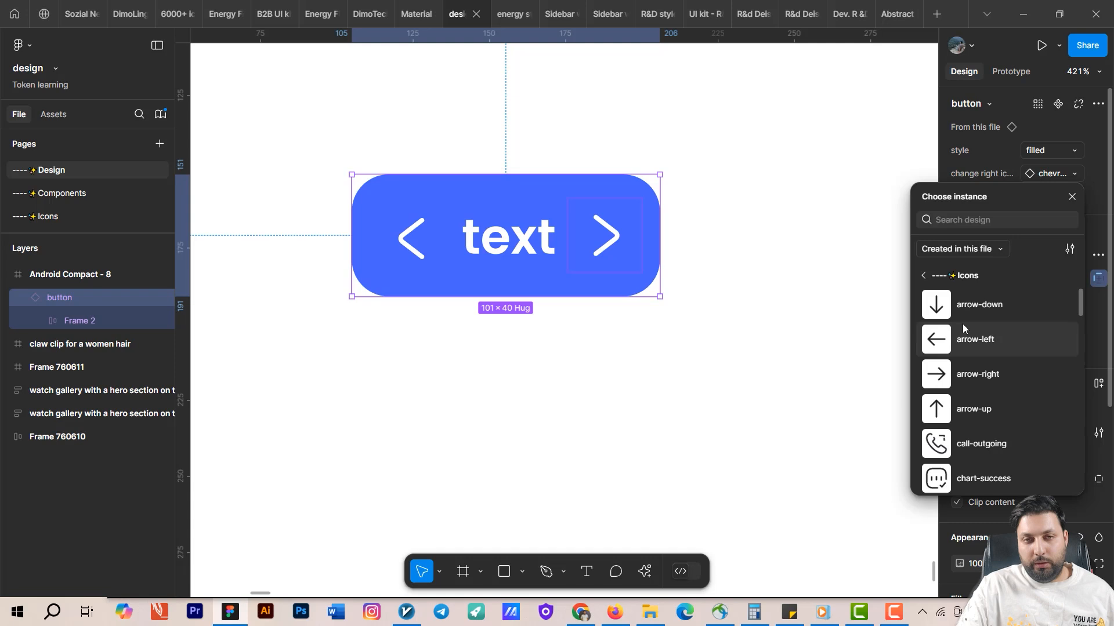
click(959, 369)
Change the dark arrow's selection colour on the button instance to white FFFFFF.
scroll(1078, 466, down, 5)
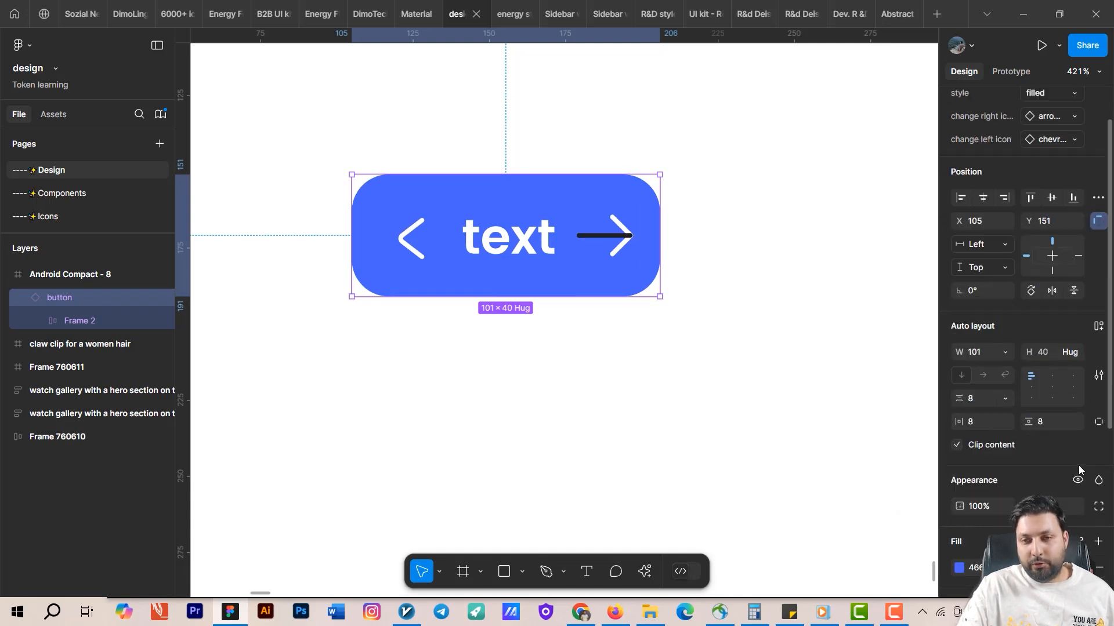
click(1078, 435)
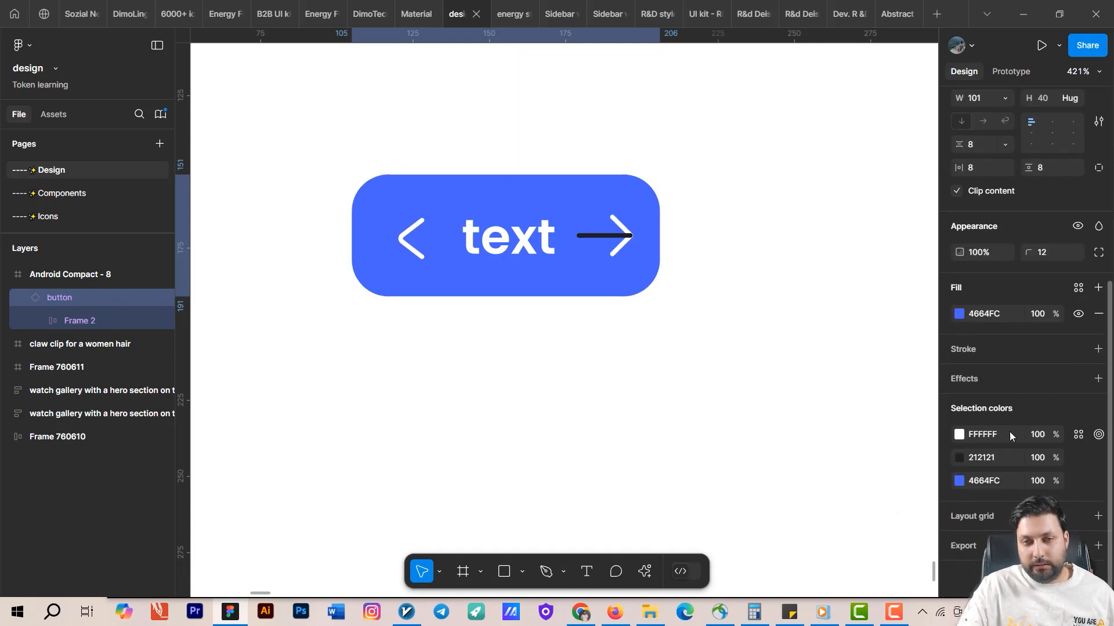
click(958, 456)
drag(860, 341, 516, 220)
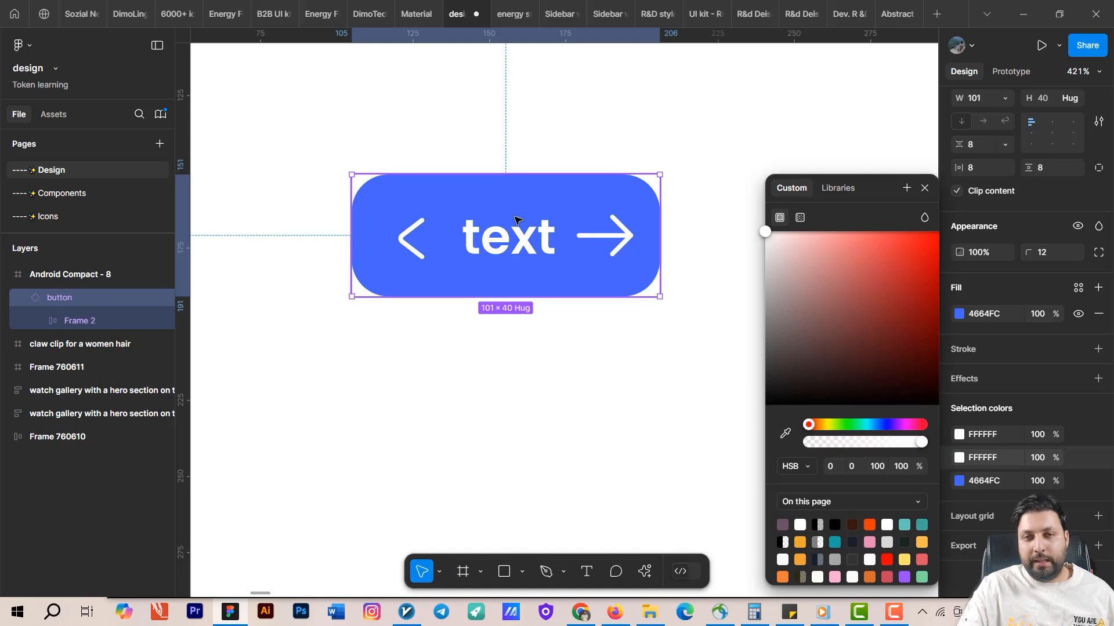
click(643, 162)
Swap the button instance's left icon to the folder icon from the Icons page.
click(596, 188)
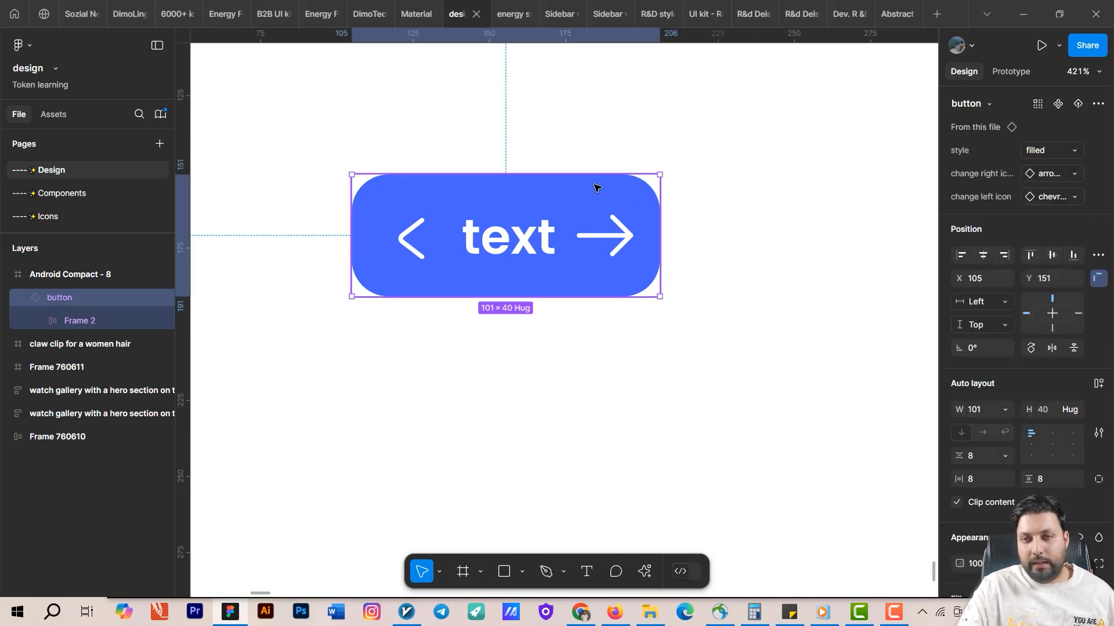
click(1056, 197)
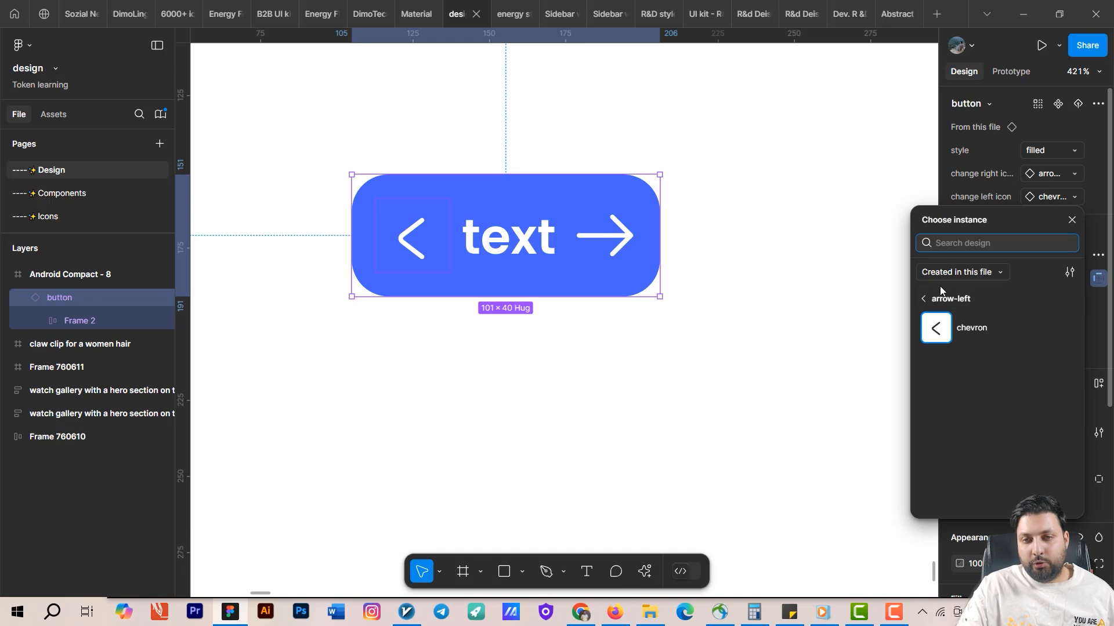
click(930, 299)
scroll(962, 416, down, 5)
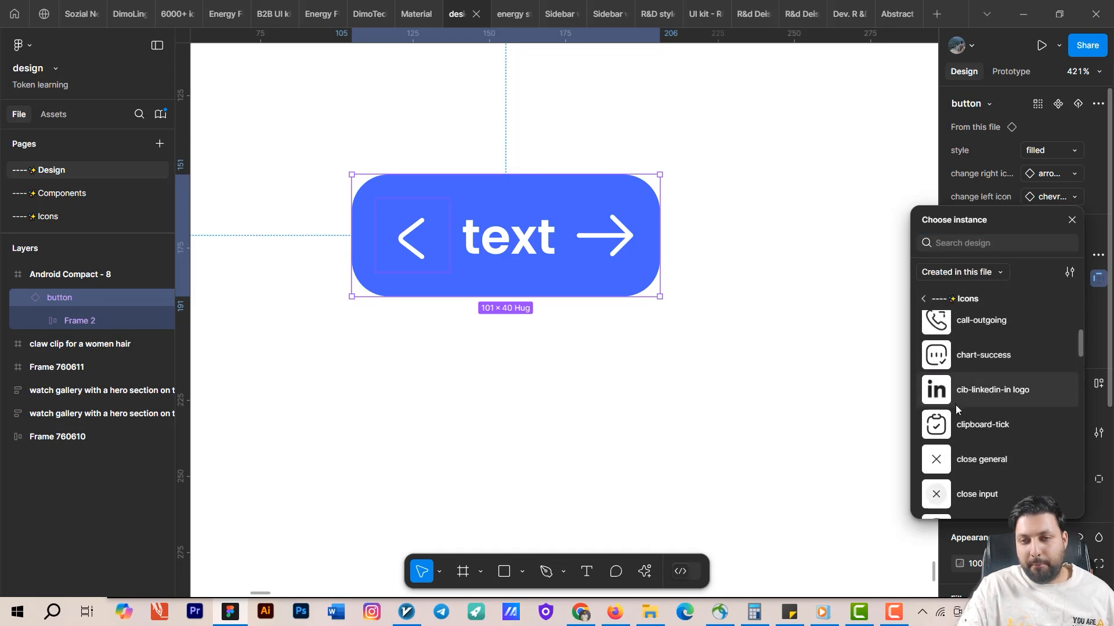
scroll(956, 406, down, 5)
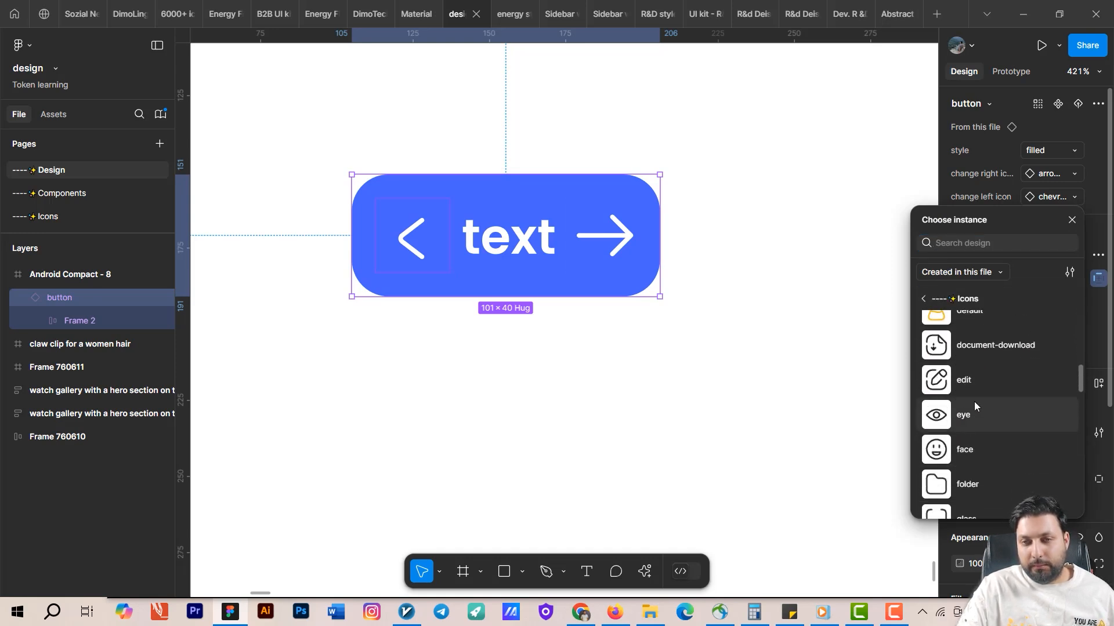
scroll(973, 401, down, 3)
scroll(970, 405, up, 2)
click(968, 410)
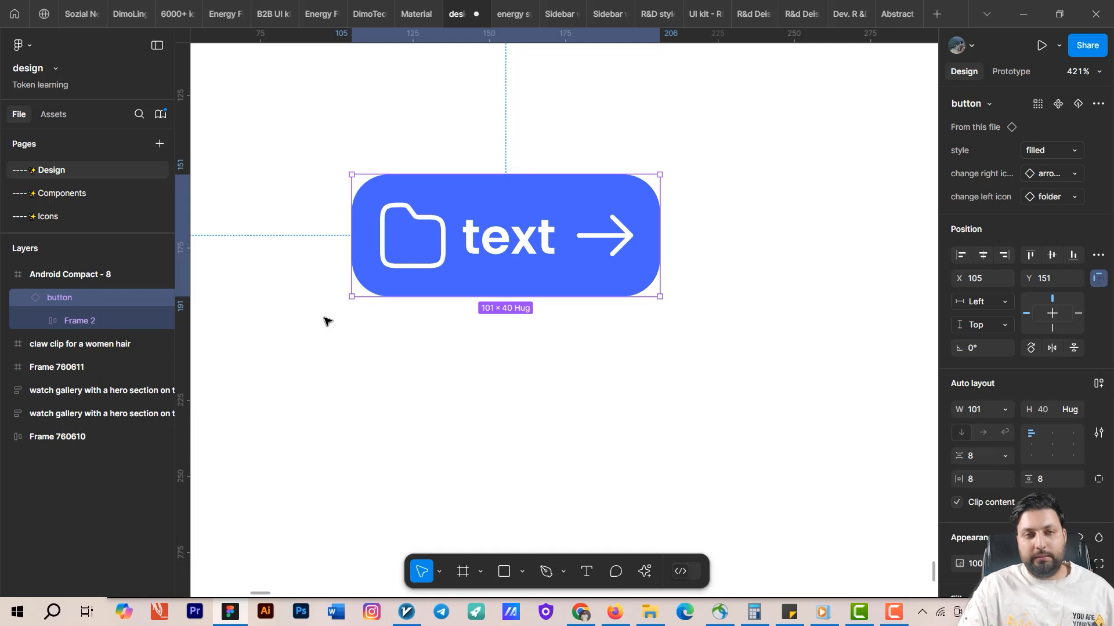
click(623, 374)
scroll(589, 346, down, 5)
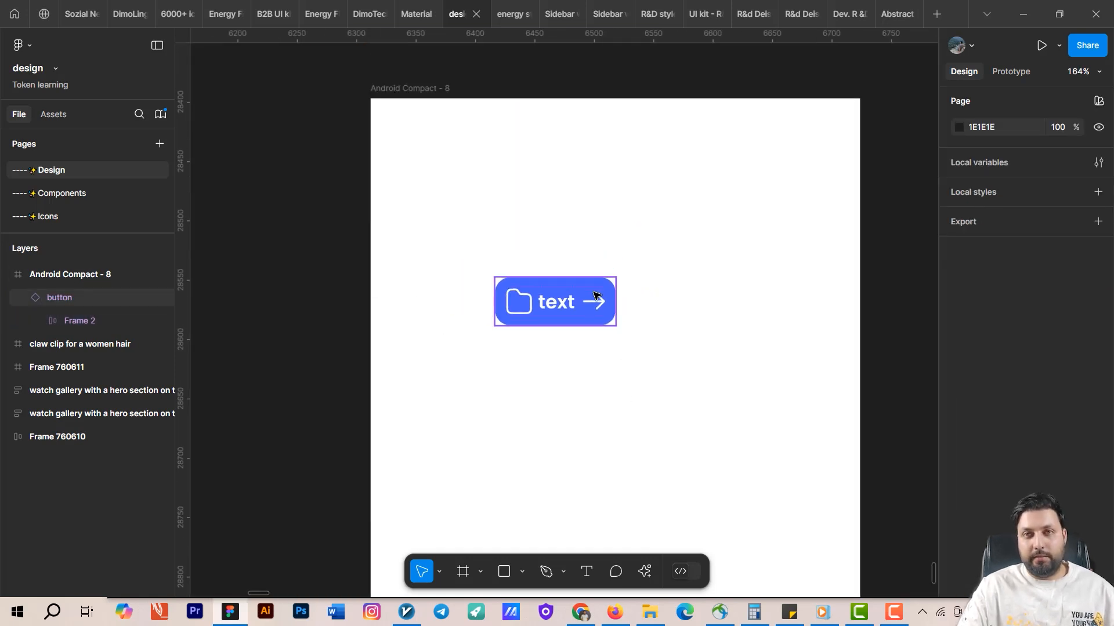
Resize the button component set on the Components page to about 187 × 226.
click(594, 296)
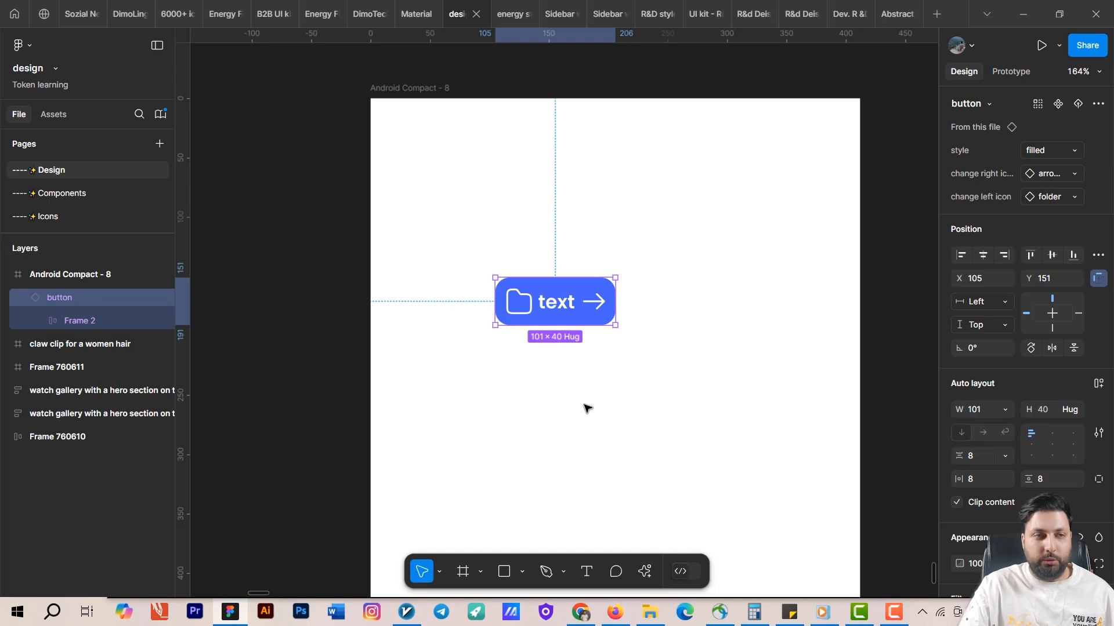
click(64, 193)
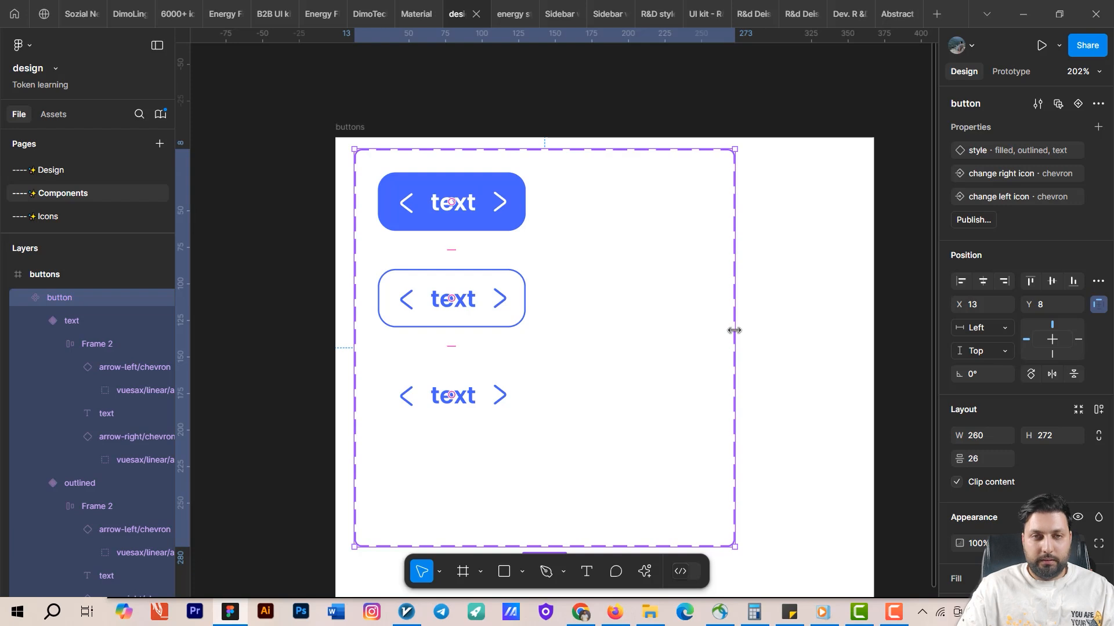
drag(734, 330, 628, 331)
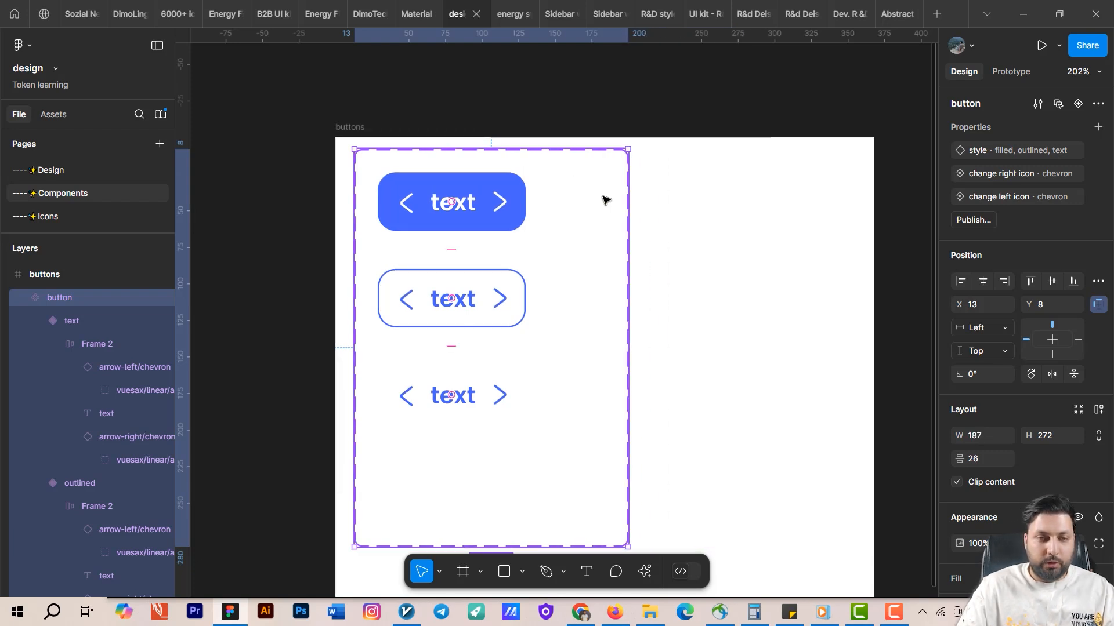
drag(566, 515, 574, 479)
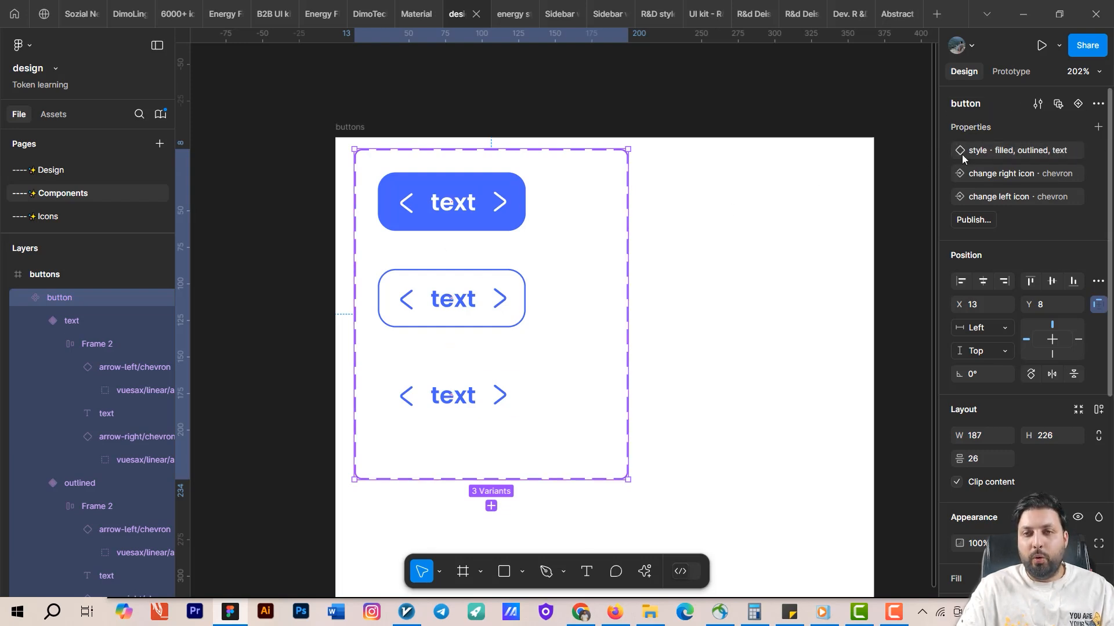
Create a boolean component property named has right icon with value True on the button component set.
click(1099, 128)
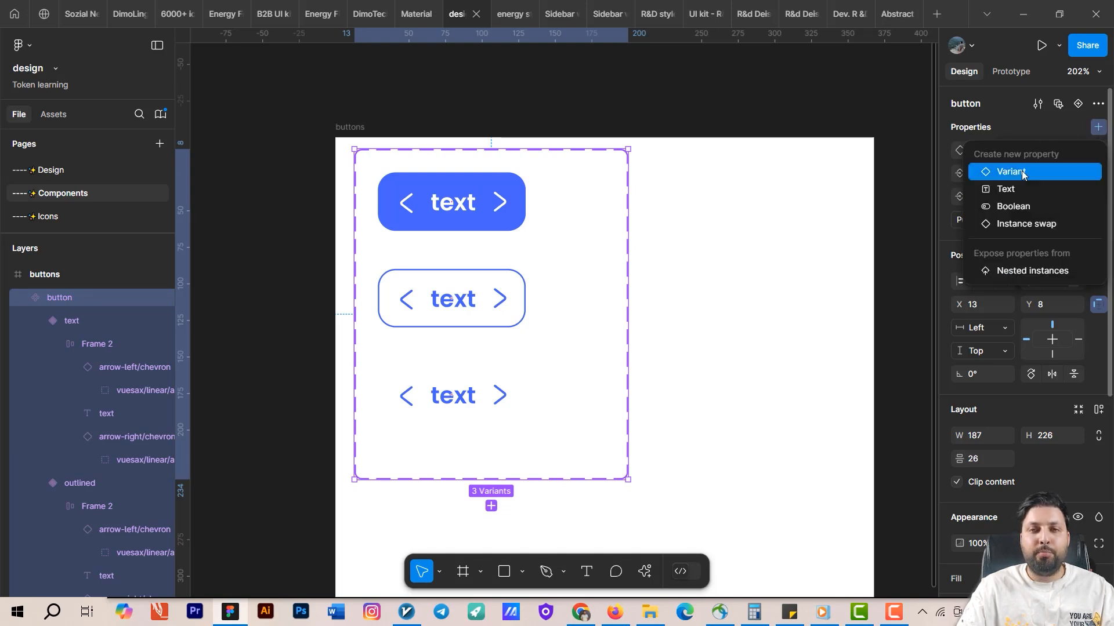
click(1020, 207)
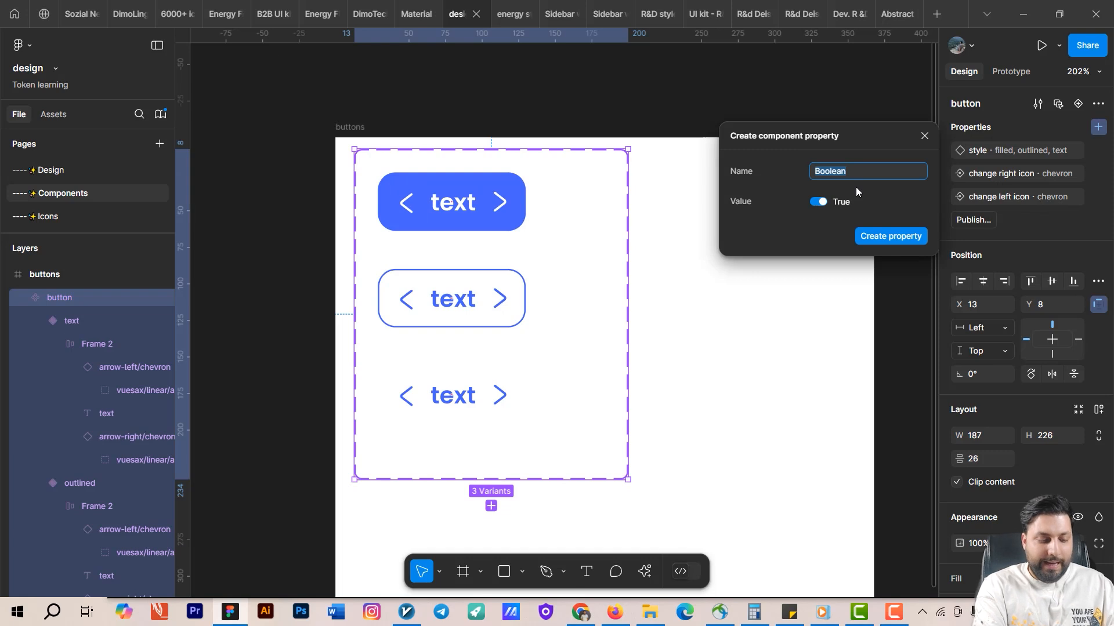
text(has right icon)
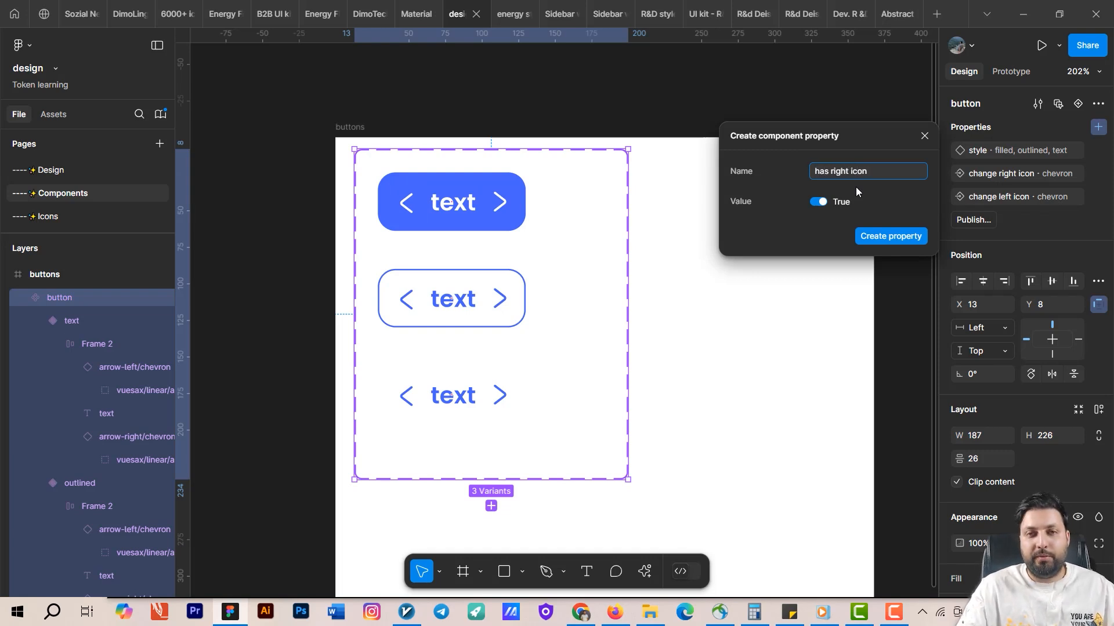
click(891, 236)
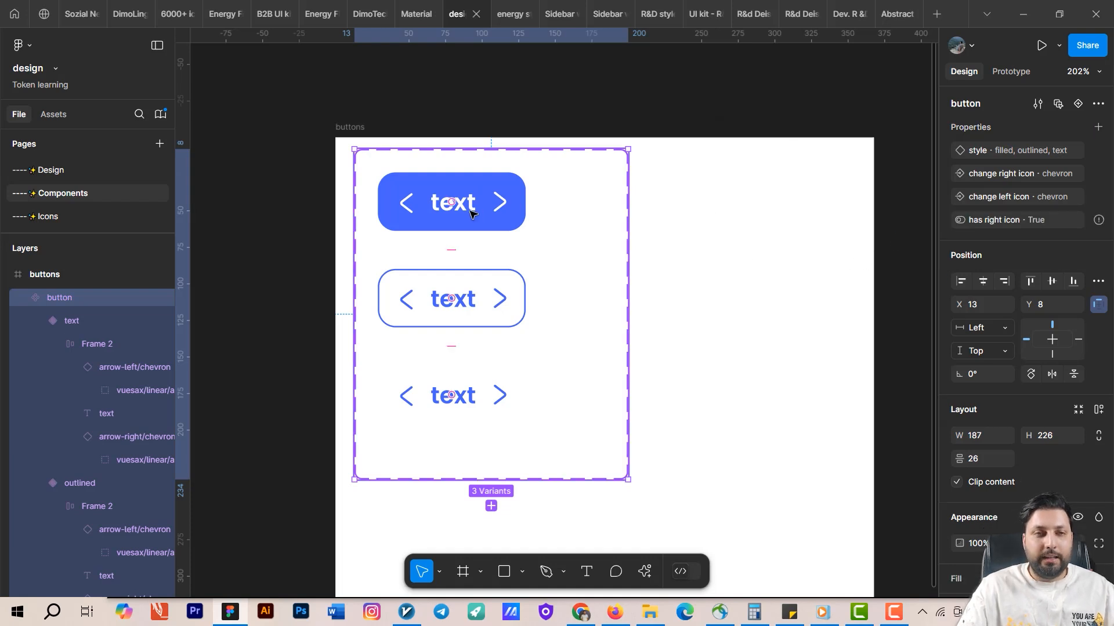
Bind the visibility of the right chevron icons in all three variants to the has right icon property.
click(499, 210)
click(503, 209)
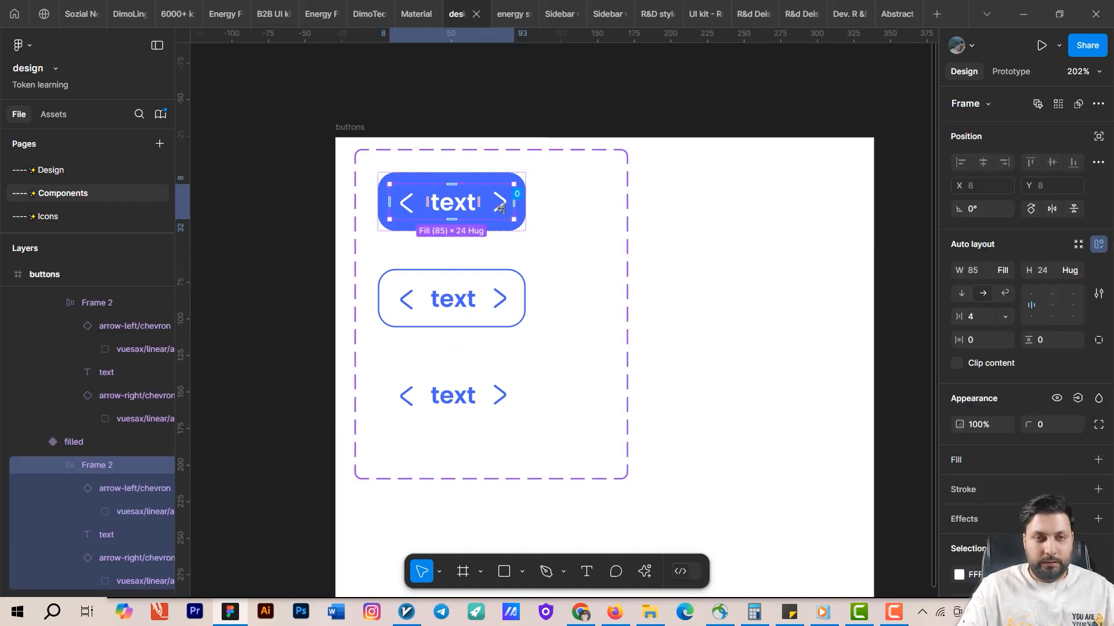
click(501, 209)
click(500, 209)
click(502, 208)
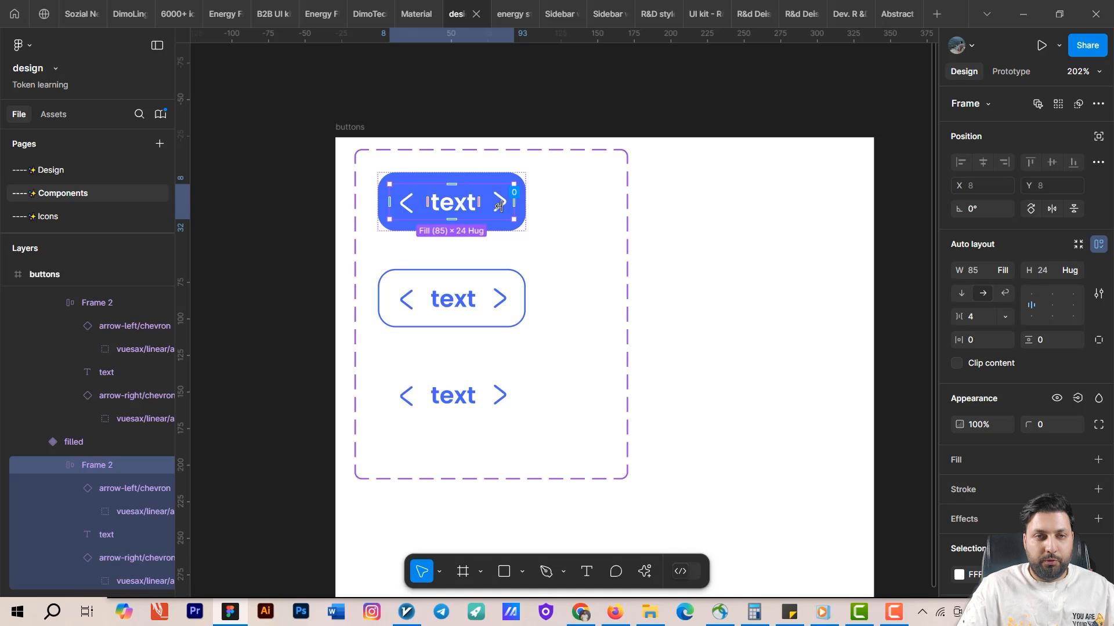
click(603, 223)
click(497, 210)
click(497, 209)
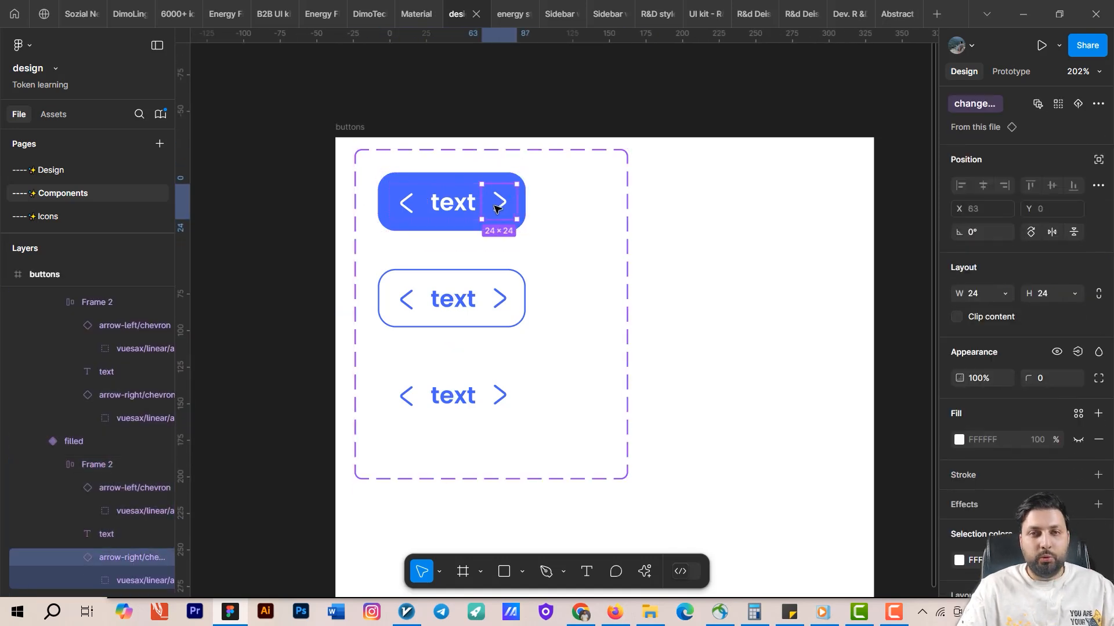
key(ctrl+alt+a)
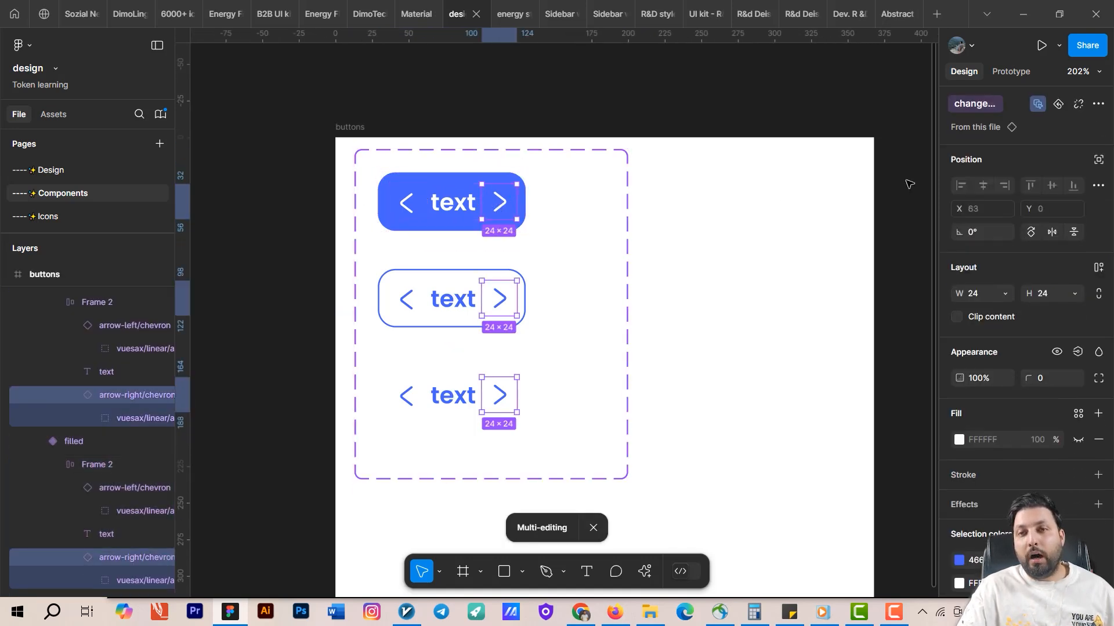
scroll(1029, 246, down, 3)
scroll(1044, 220, up, 3)
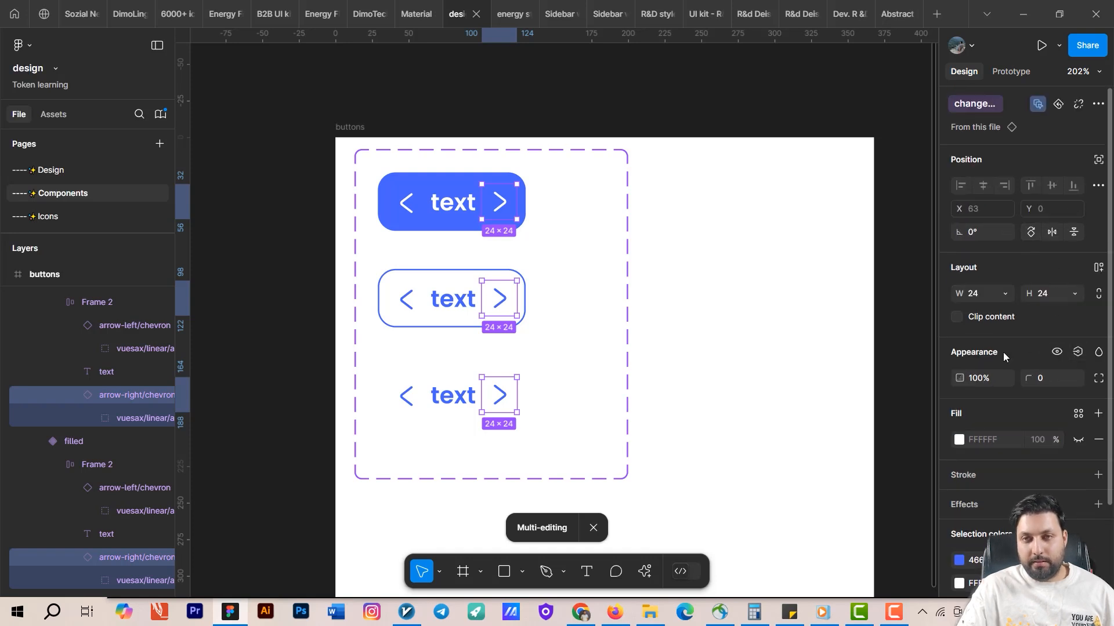
click(1078, 353)
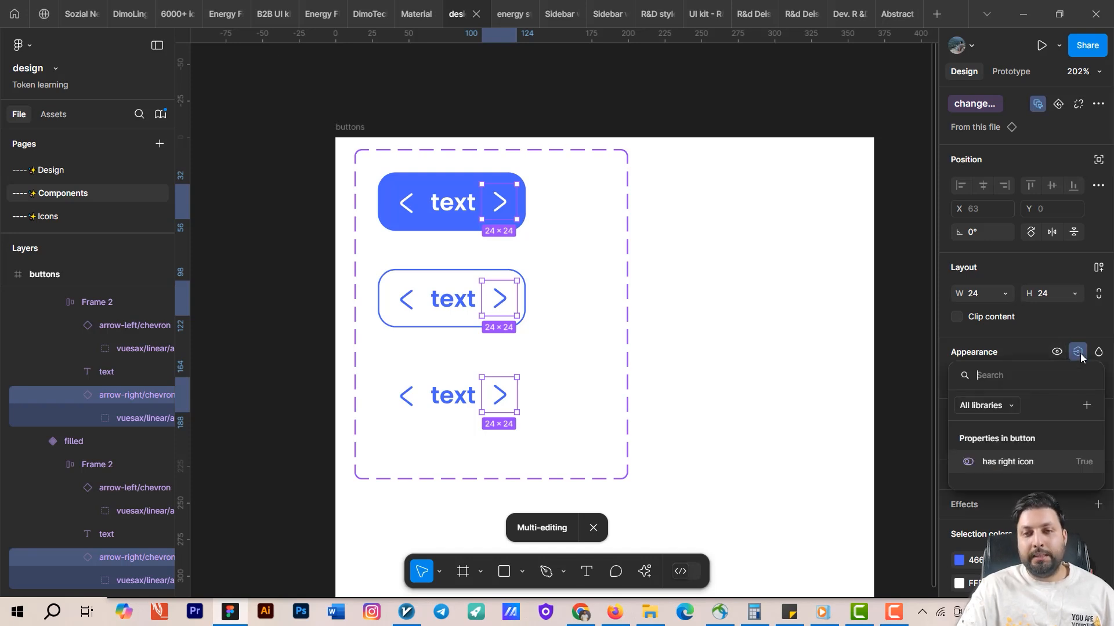
click(1022, 464)
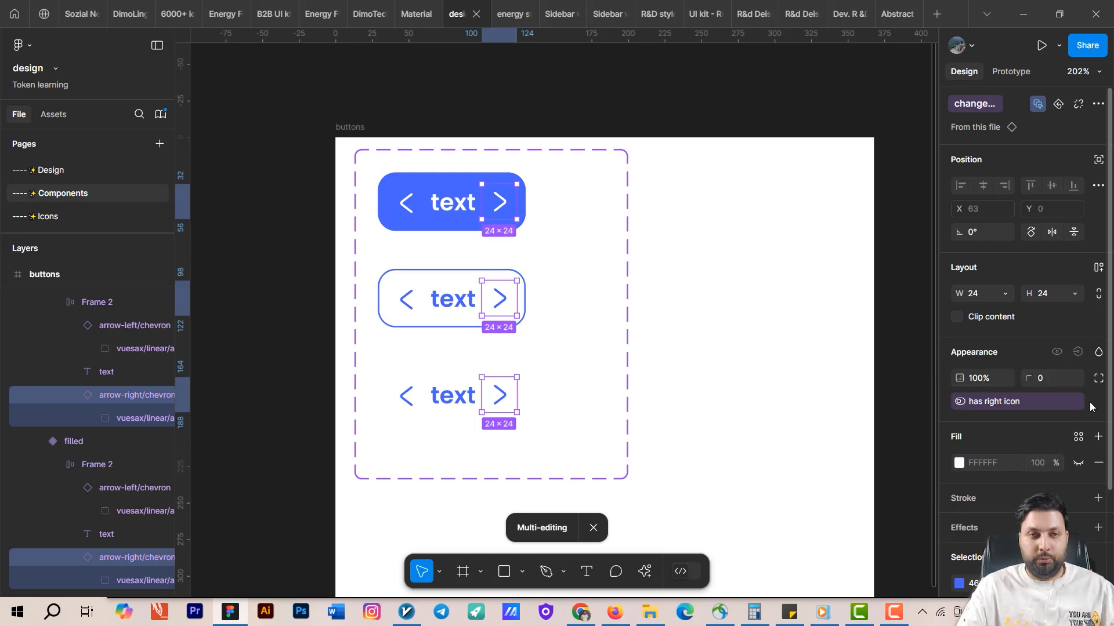
click(741, 338)
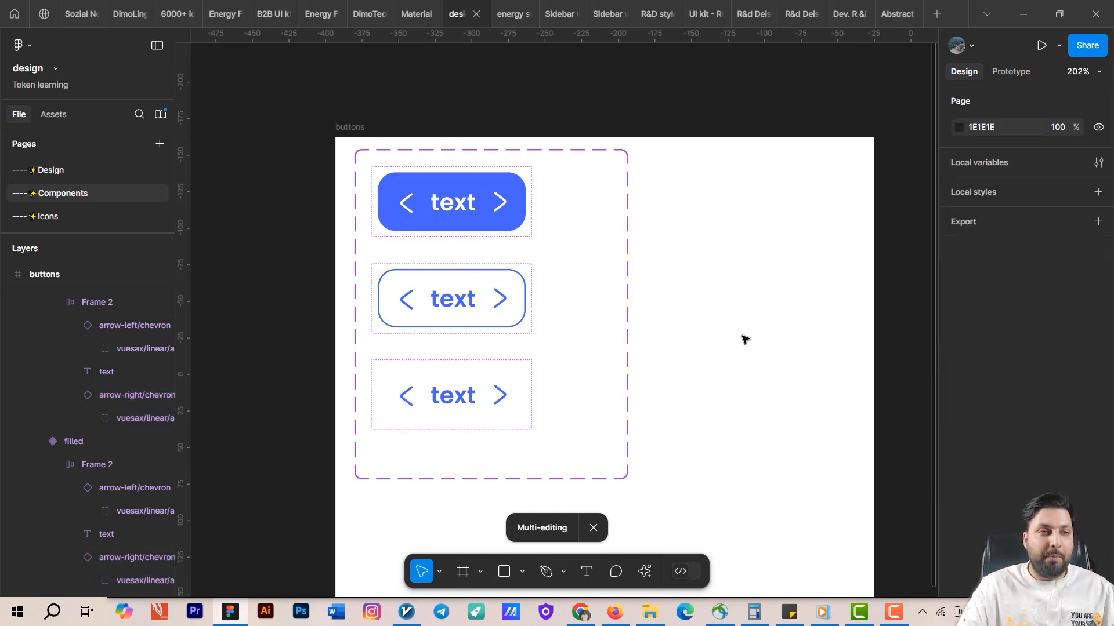
Move the button instance on the Design page up, and toggle its has right icon property off and on to test it.
click(62, 170)
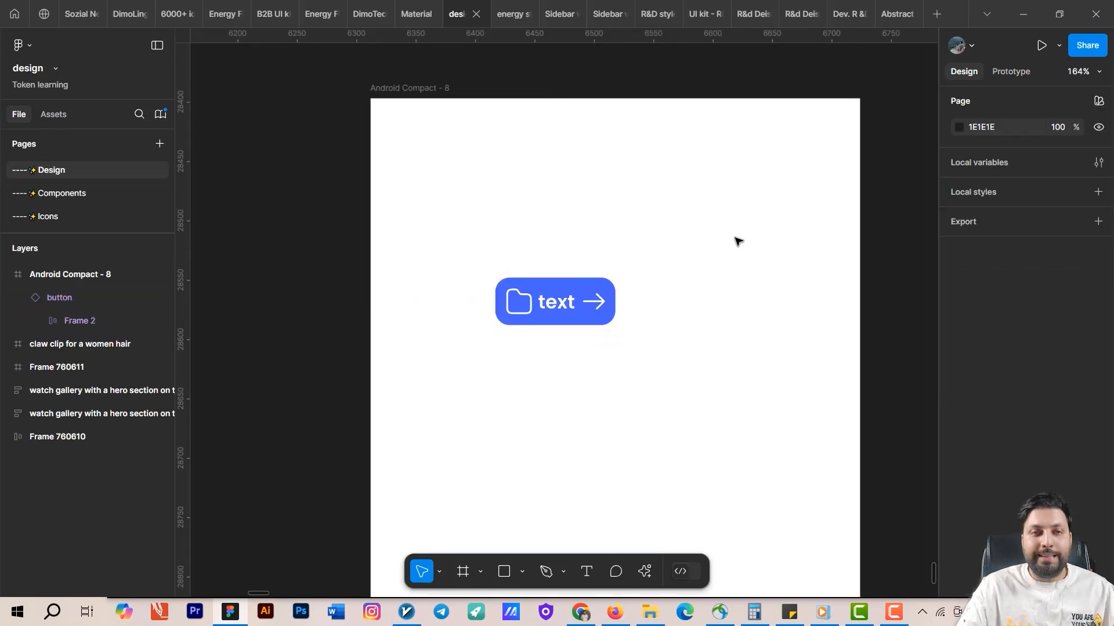
drag(523, 312, 560, 242)
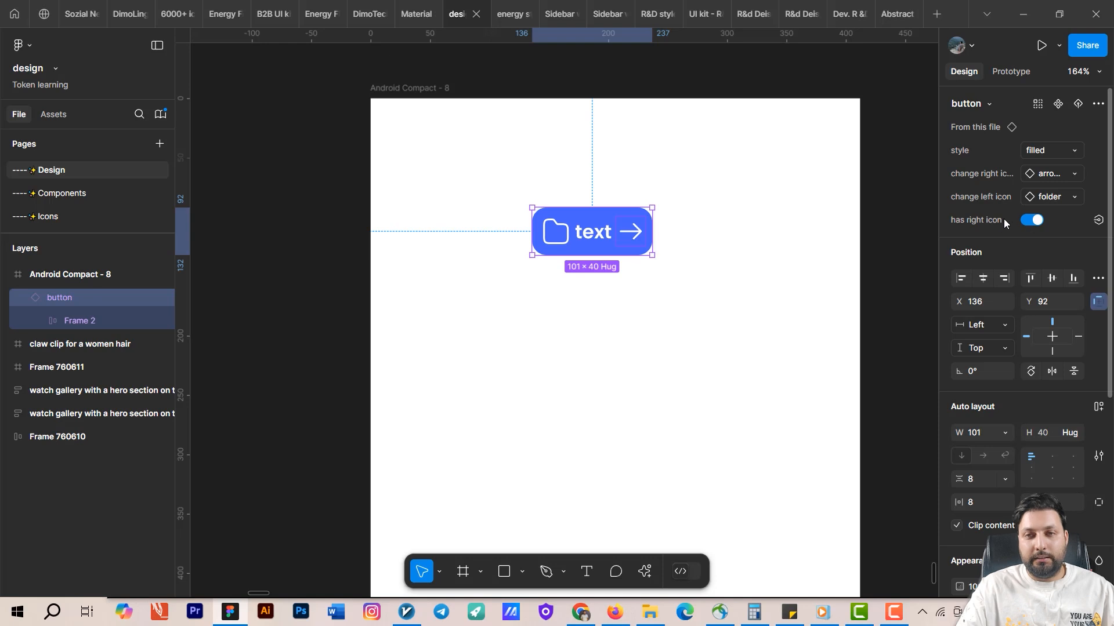
click(1026, 219)
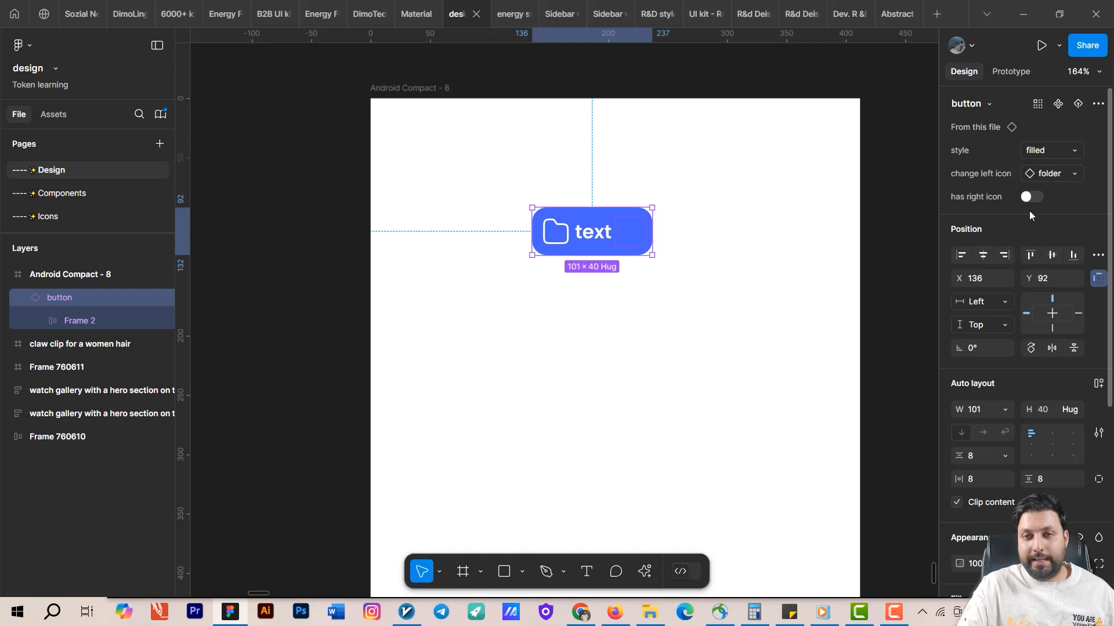
click(1031, 197)
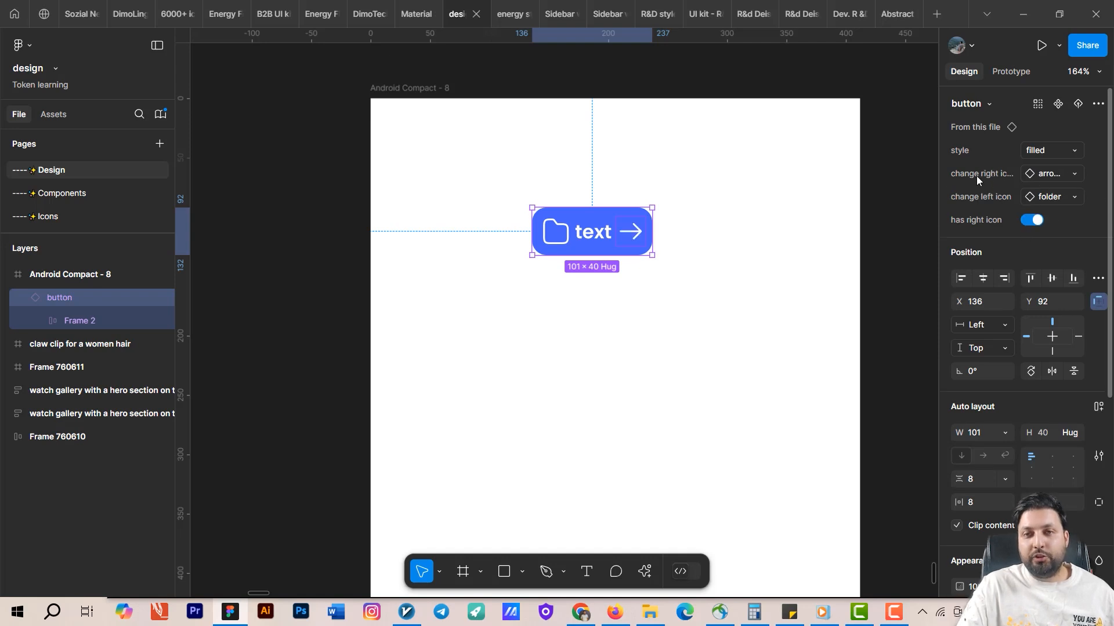
click(1030, 222)
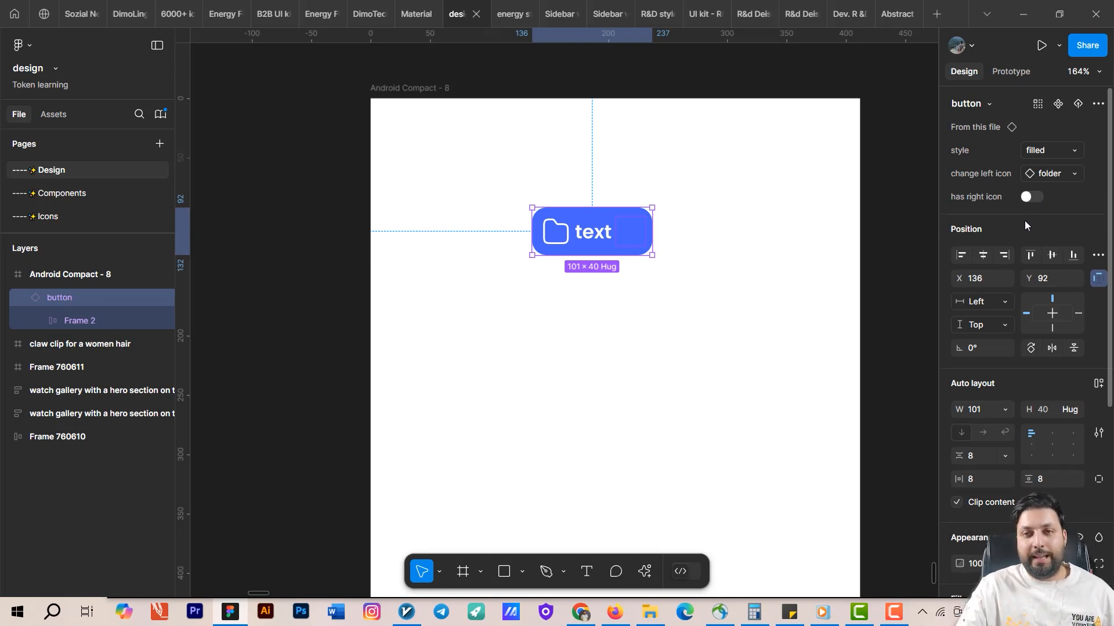
click(1035, 196)
click(779, 176)
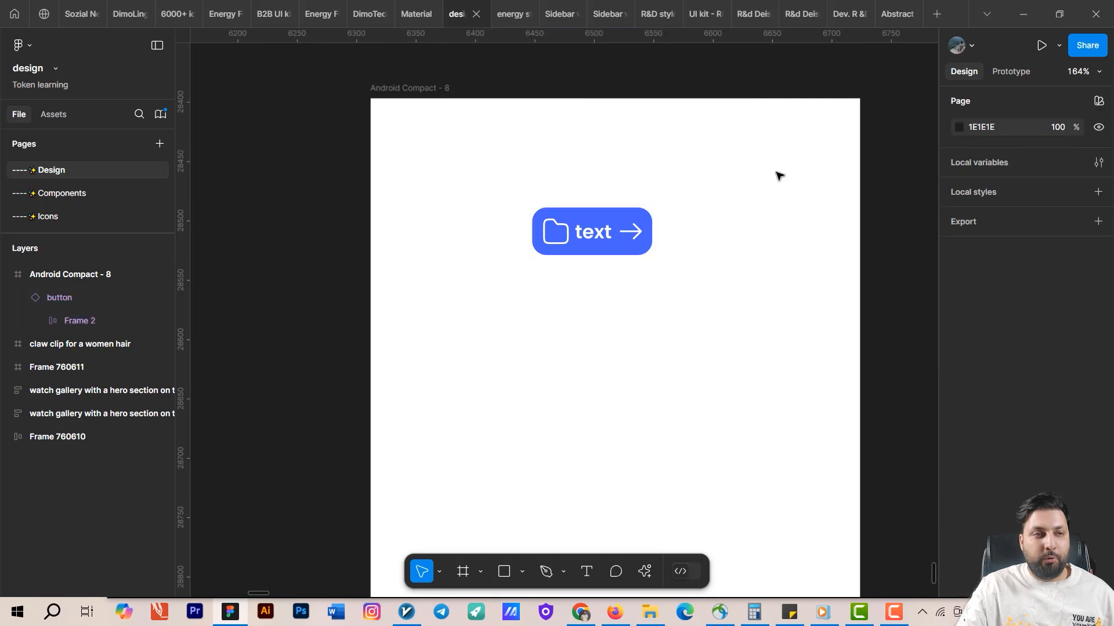
Create a boolean component property named has left icon with value True on the button component set.
click(102, 193)
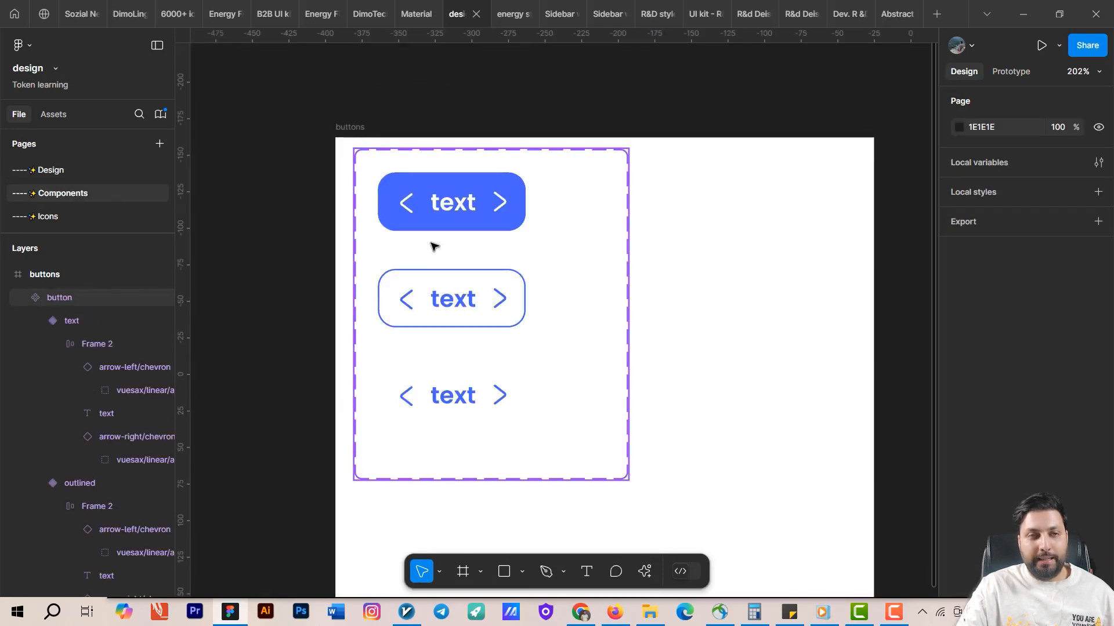
double_click(407, 204)
double_click(406, 205)
double_click(406, 207)
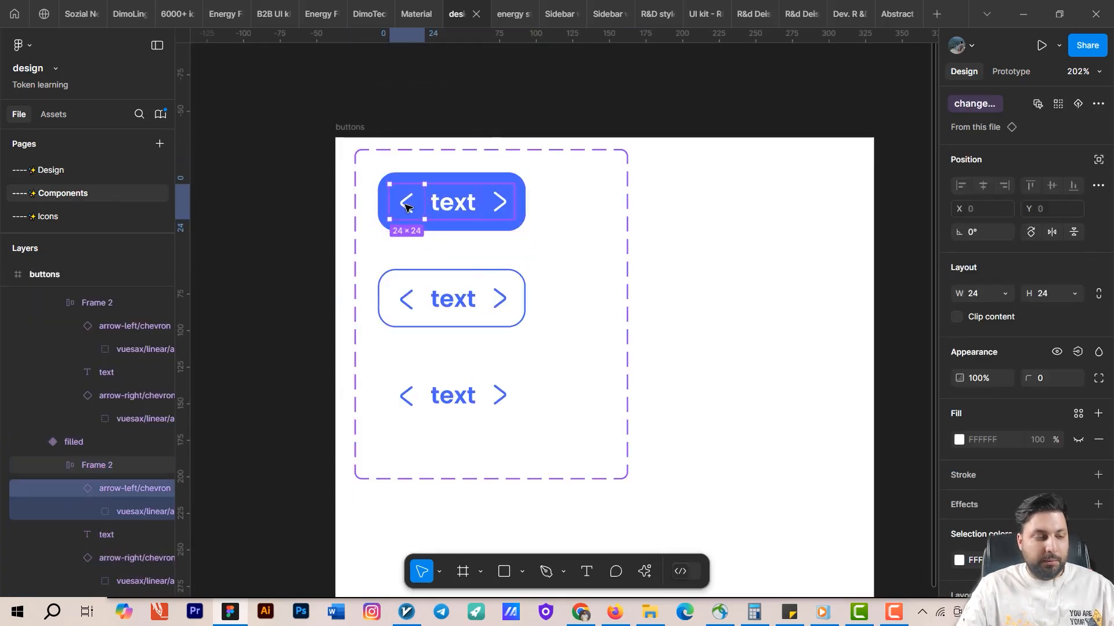
key(ctrl+alt+a)
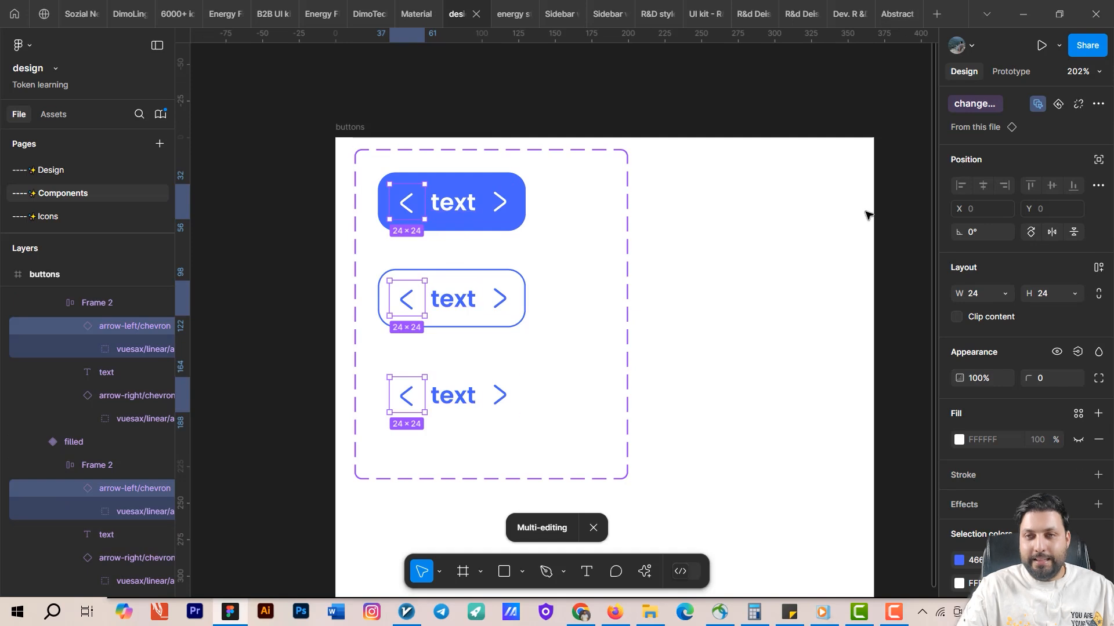
click(749, 258)
click(612, 263)
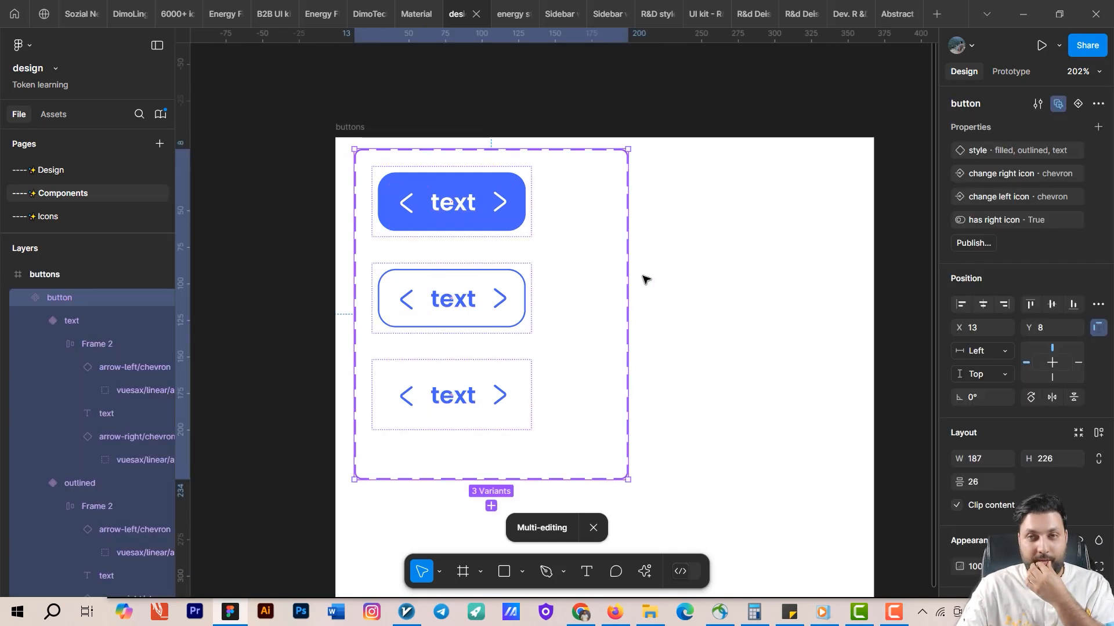
click(1098, 127)
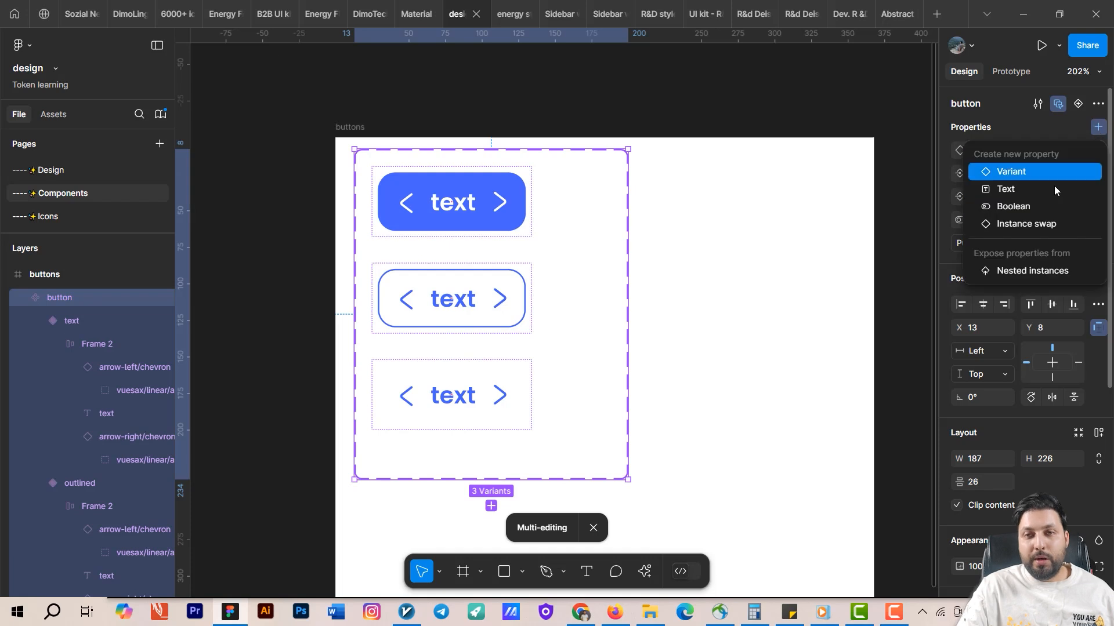
click(1044, 206)
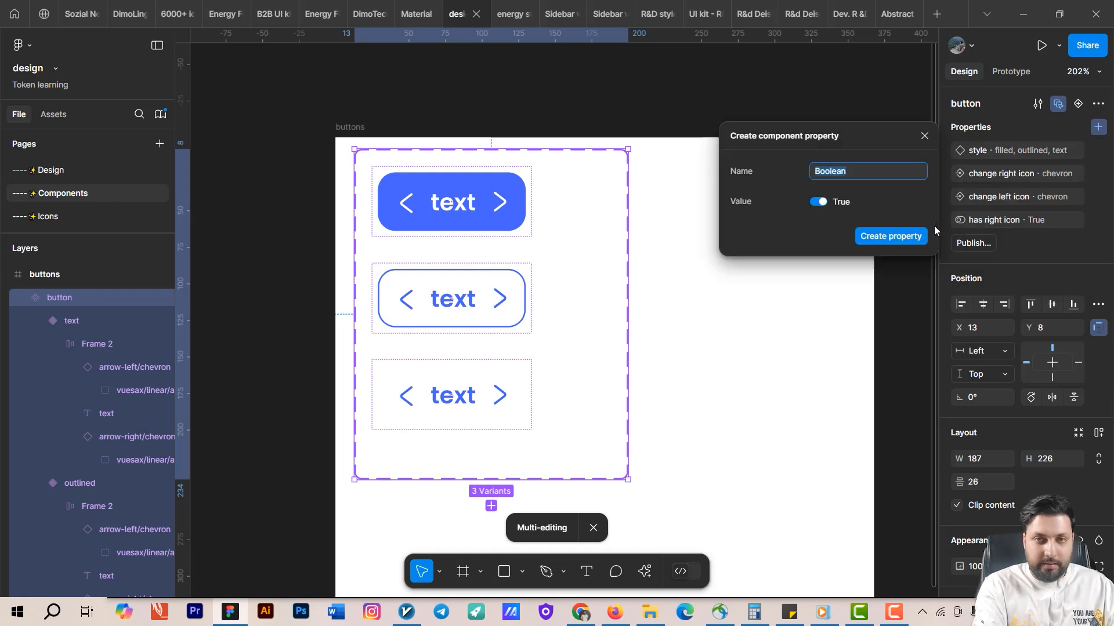
text(has left)
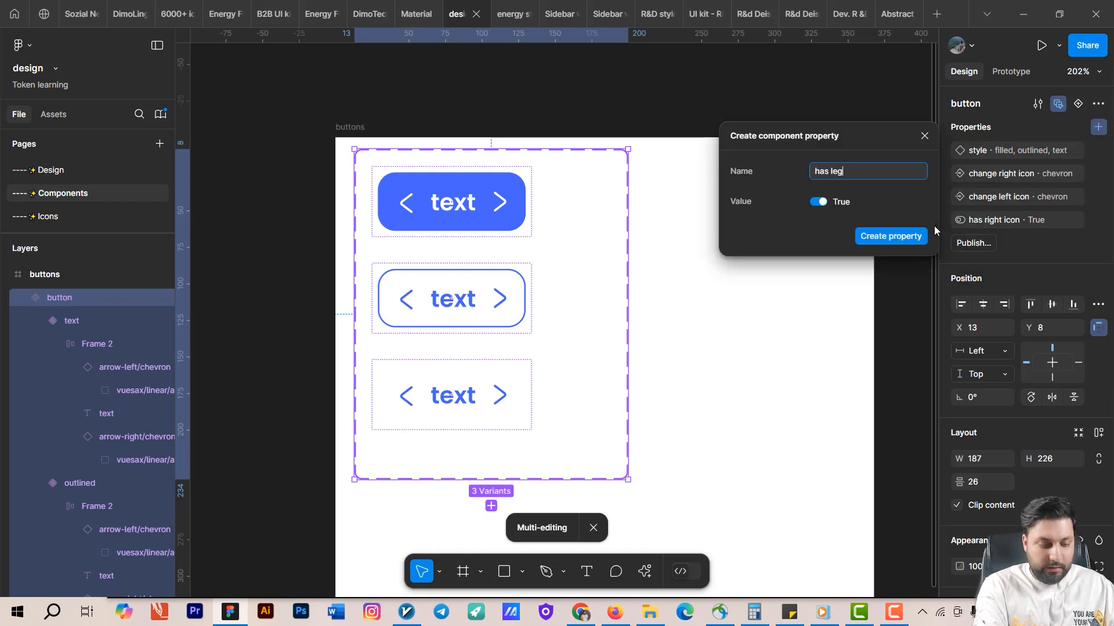
text( icon)
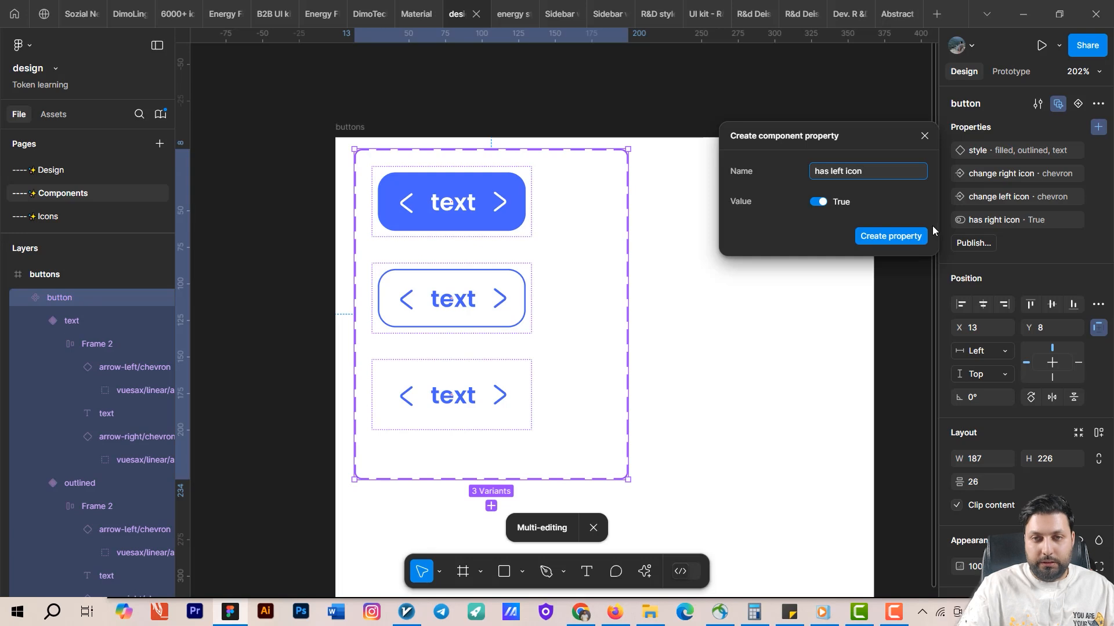
click(911, 244)
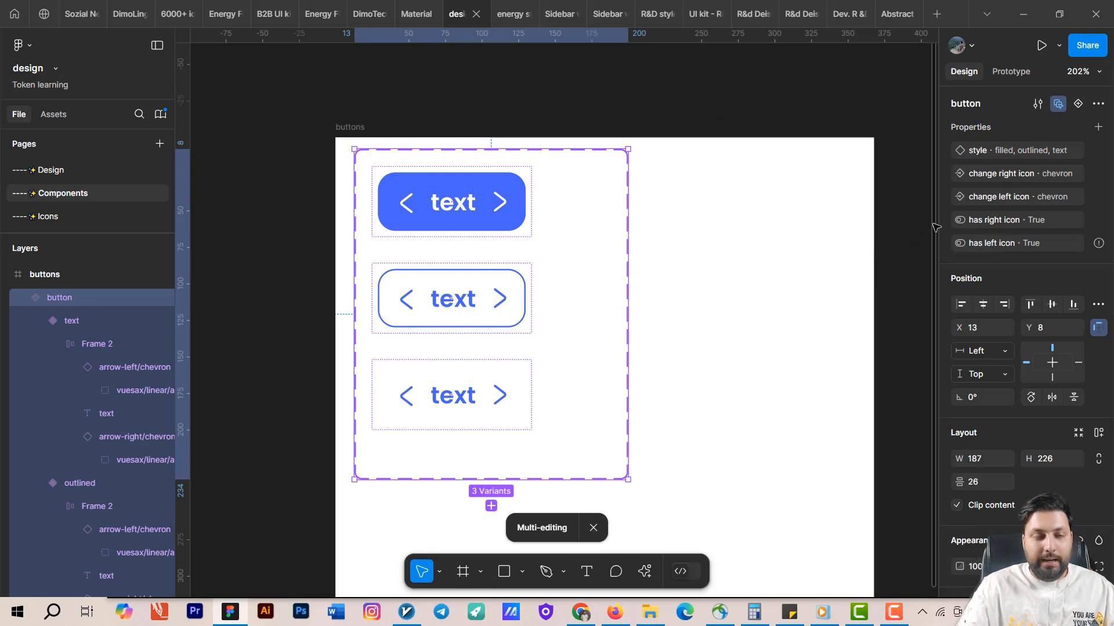
Bind the visibility of the left chevron icons in all three variants to the has left icon property.
click(409, 209)
click(409, 210)
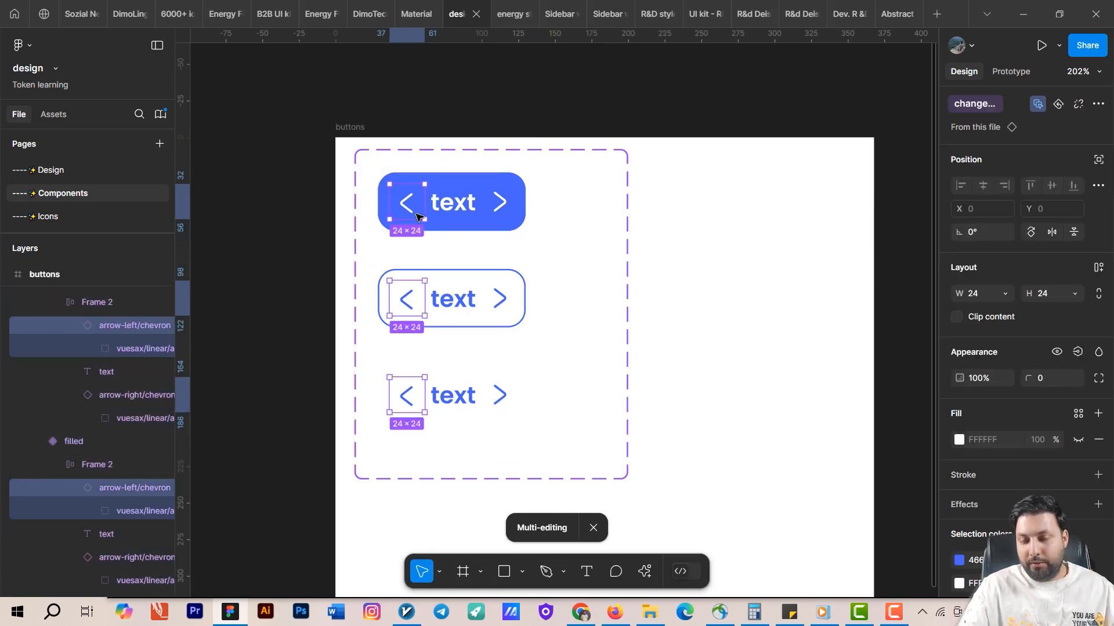
scroll(812, 328, down, 1)
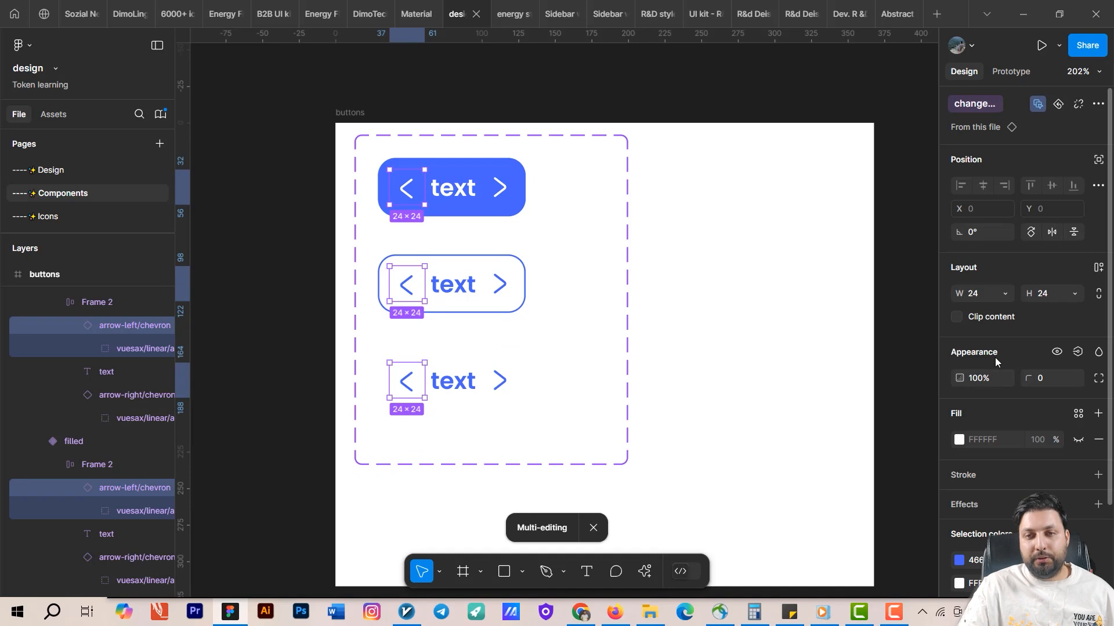
click(1077, 353)
click(1030, 464)
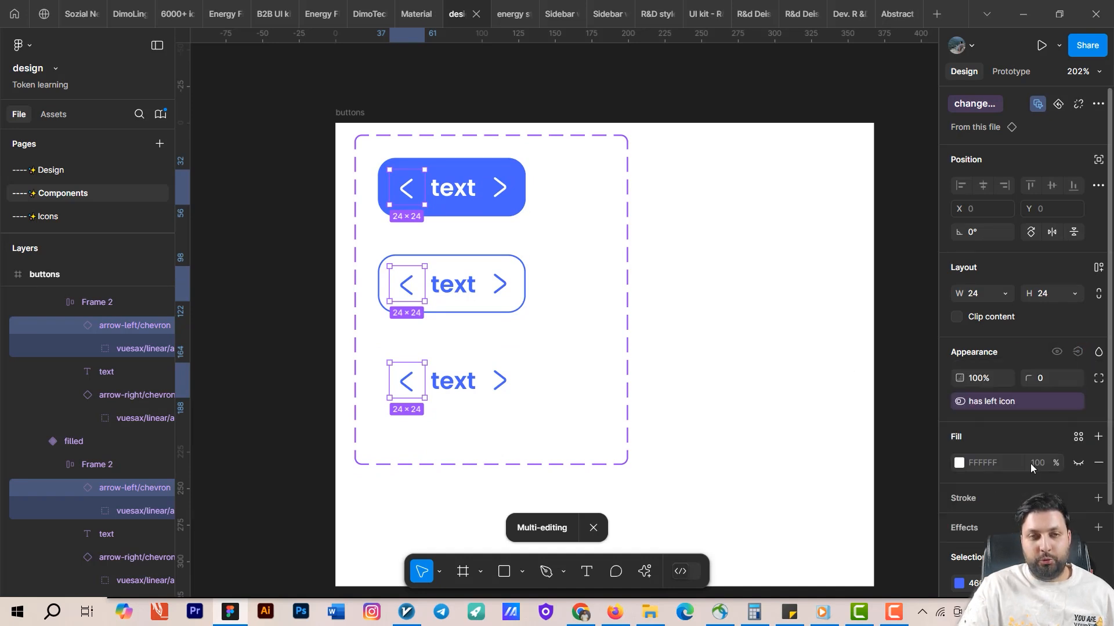
click(559, 323)
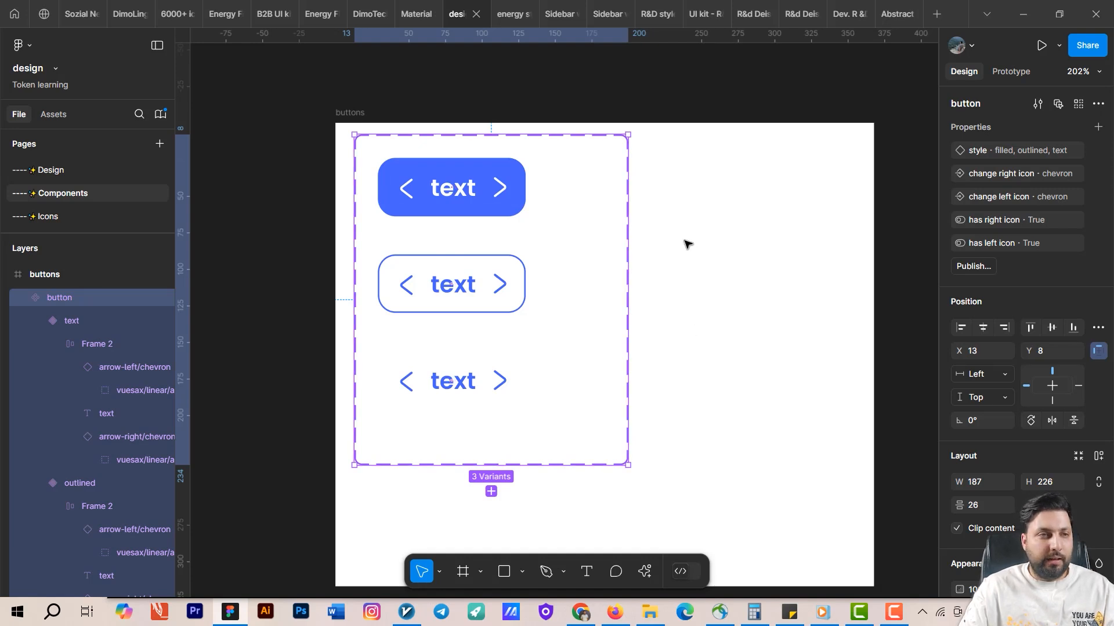
Switch to the Design page and toggle the button instance's has left icon and has right icon properties off to test them.
key(Page_Up)
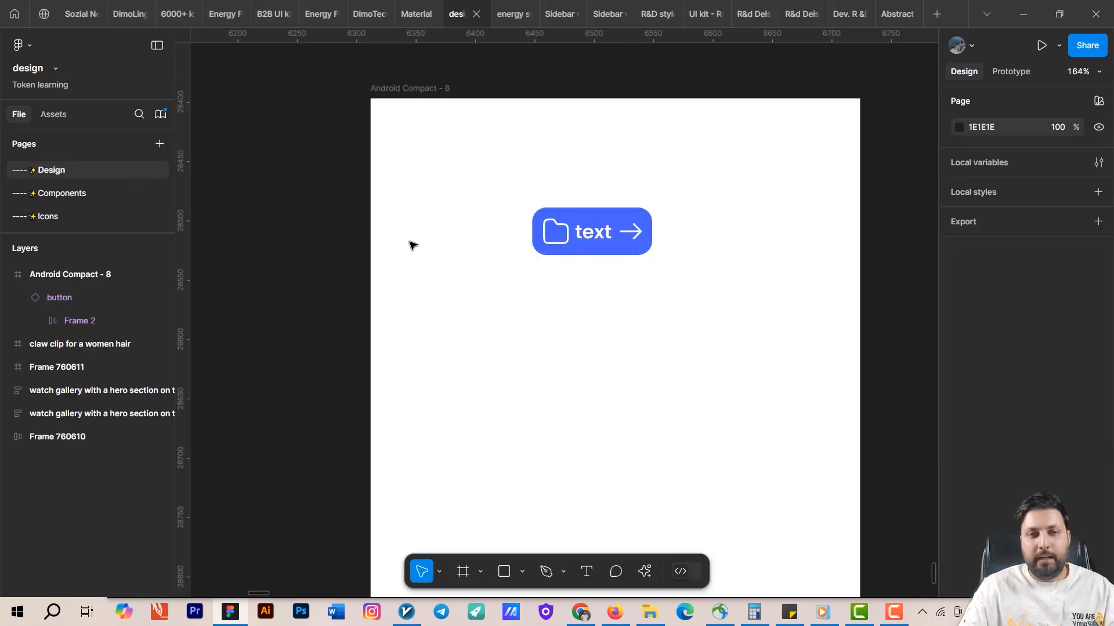
click(640, 253)
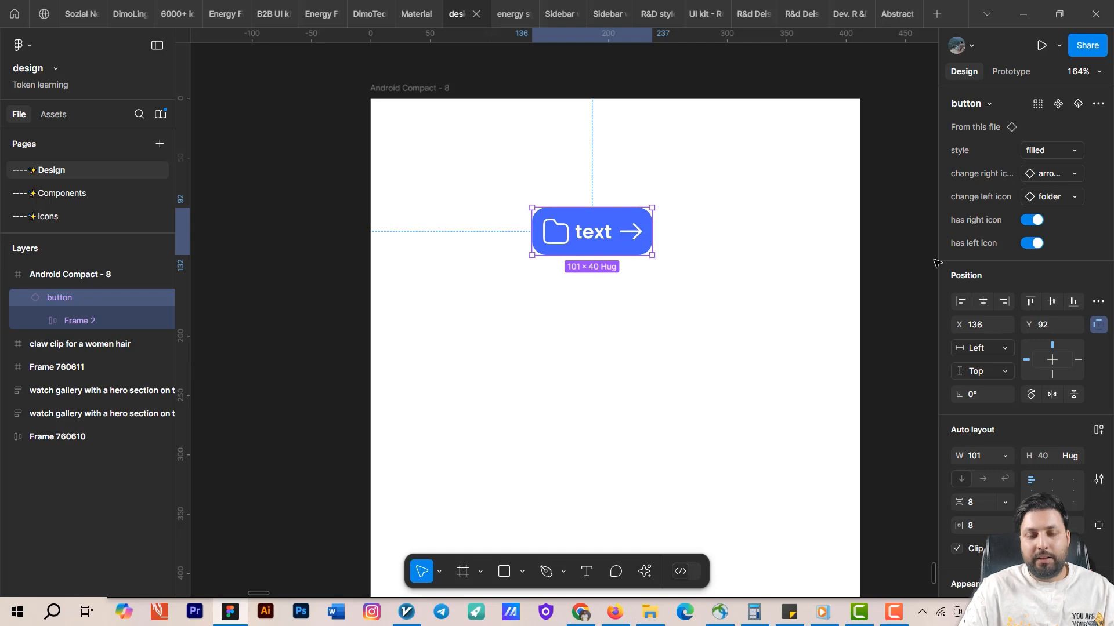
click(1032, 244)
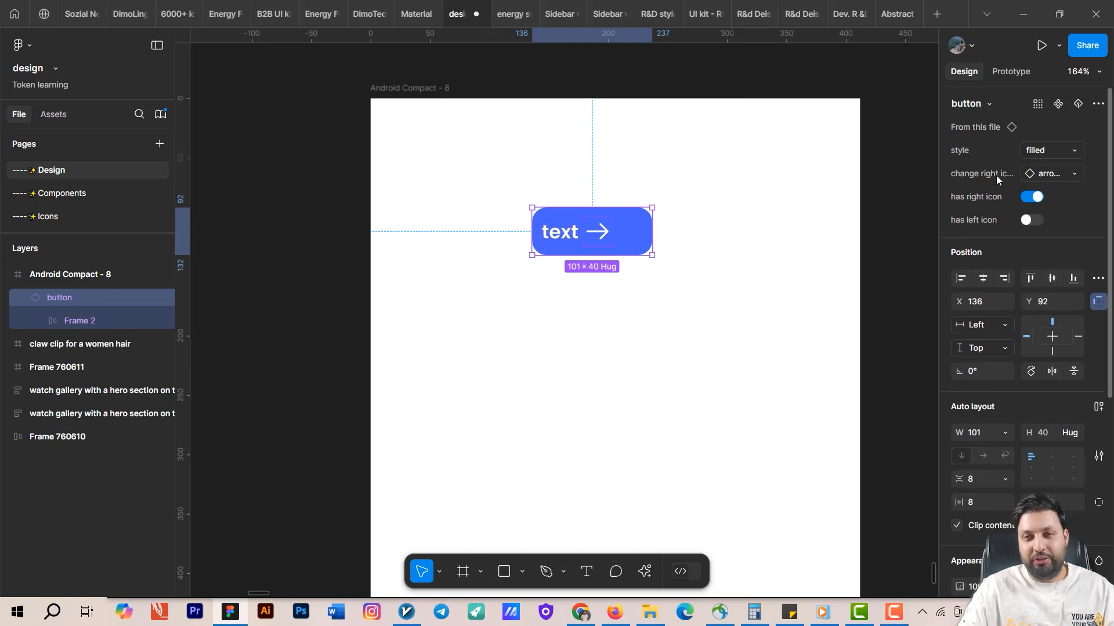
click(1029, 221)
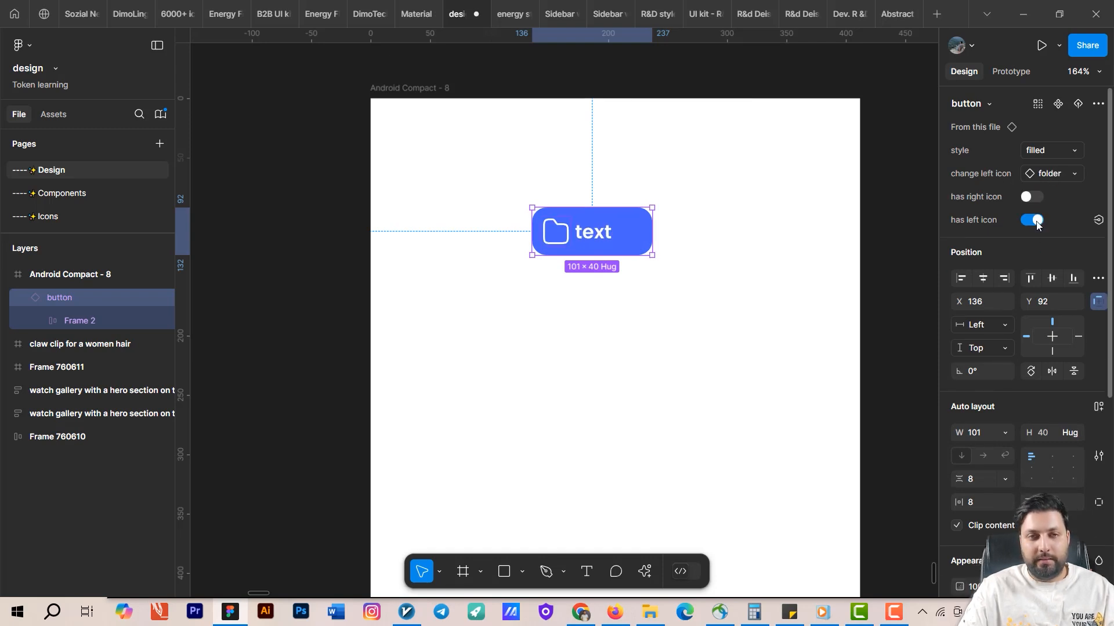
click(1035, 219)
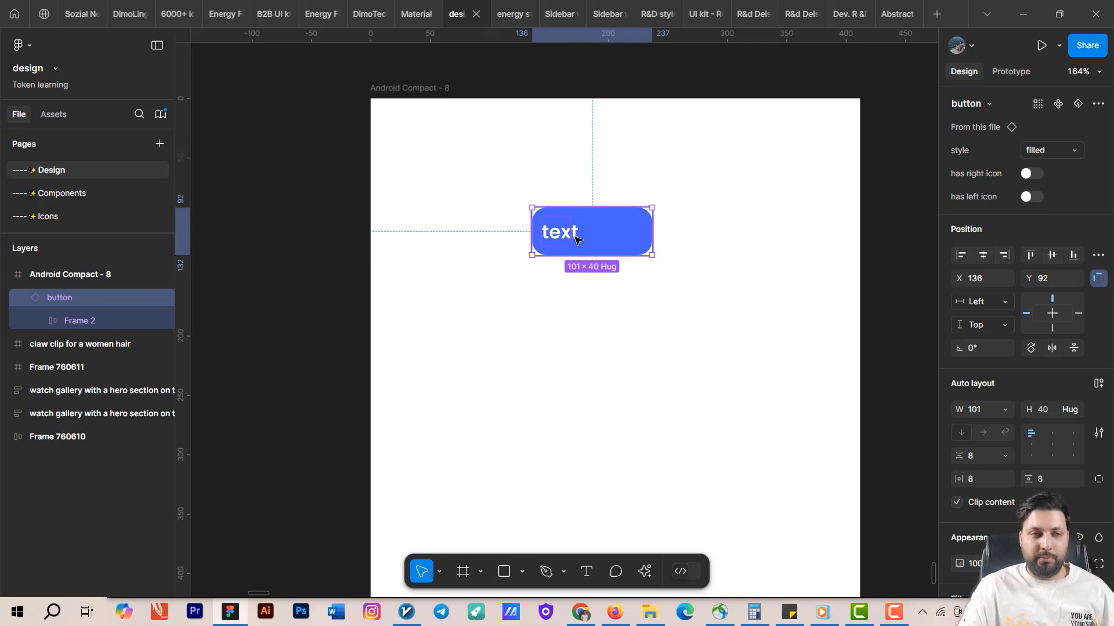
Select all three variants on the Components page and center-align the filled variant's inner frame contents.
click(88, 198)
click(483, 197)
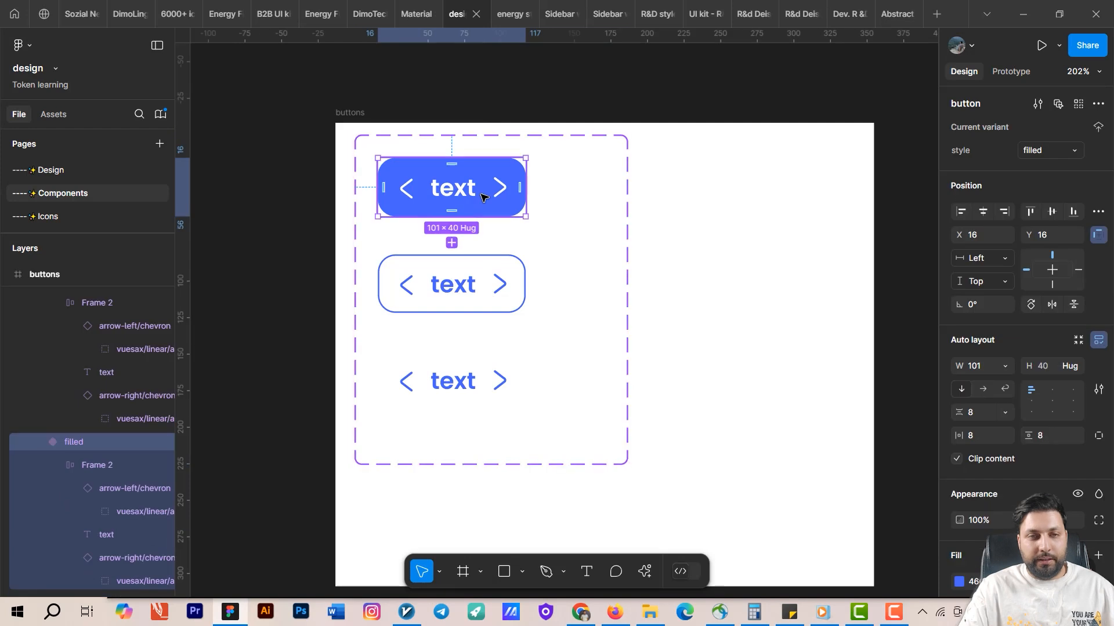
shift+click(452, 285)
shift+click(458, 380)
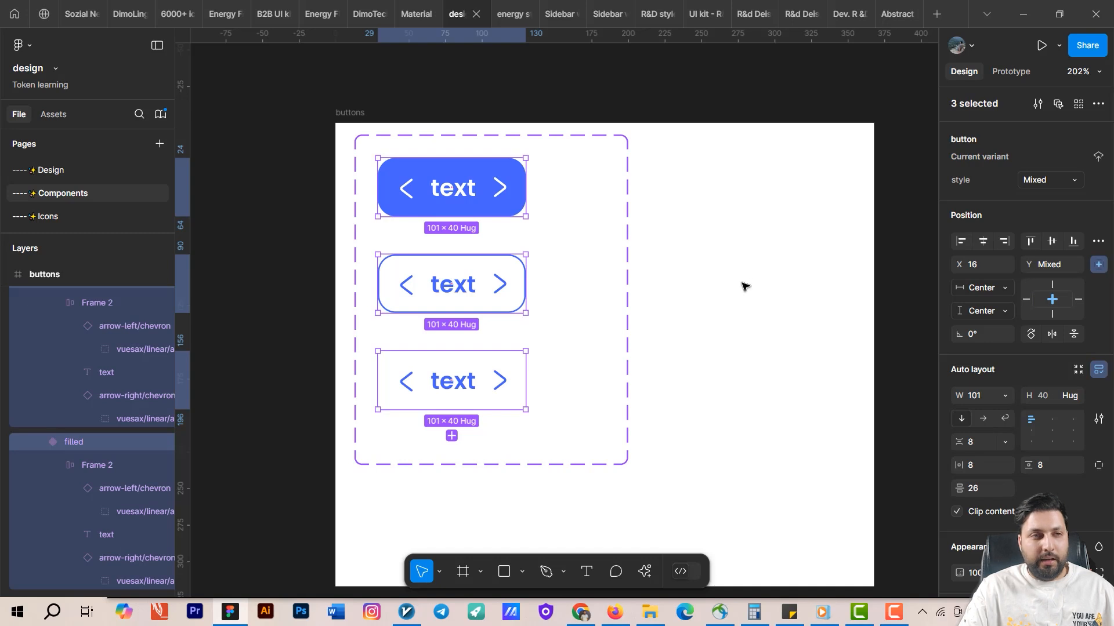
click(71, 163)
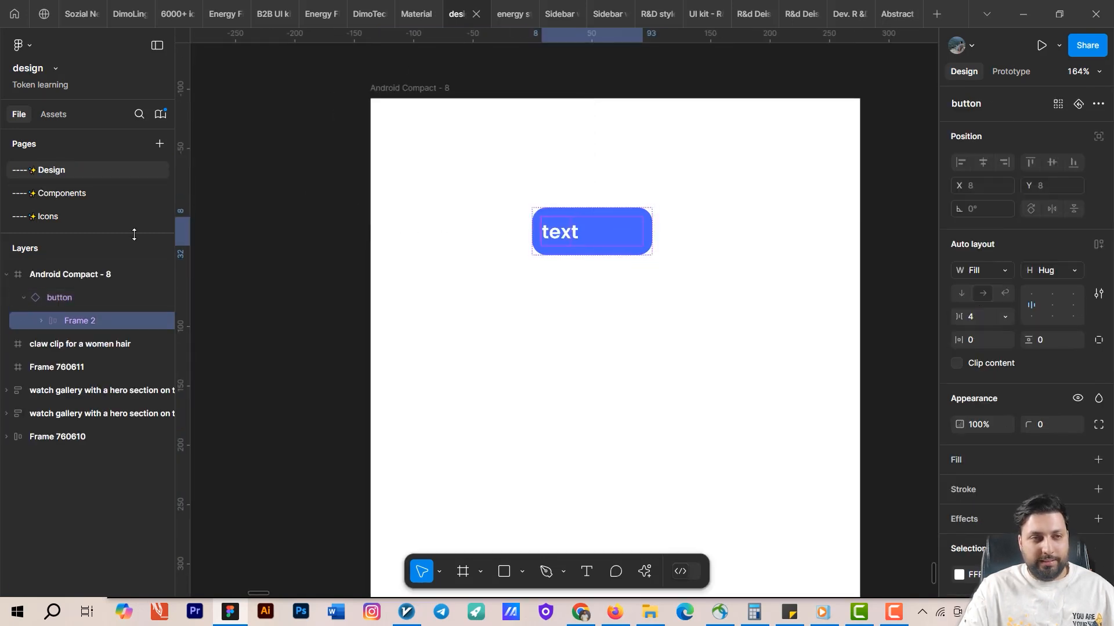
click(83, 195)
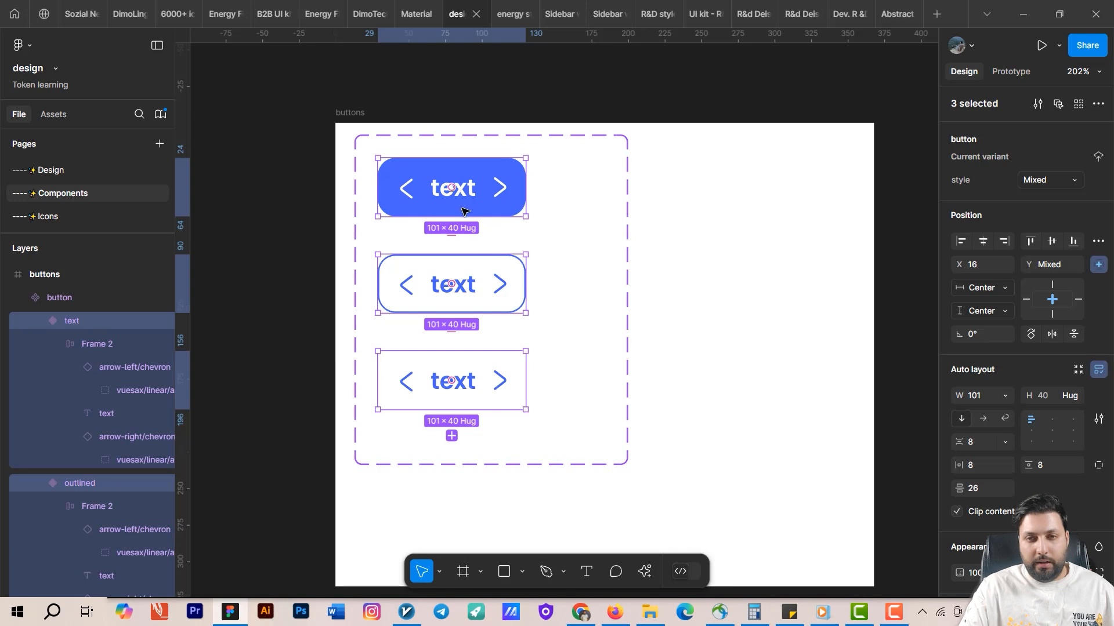
double_click(463, 204)
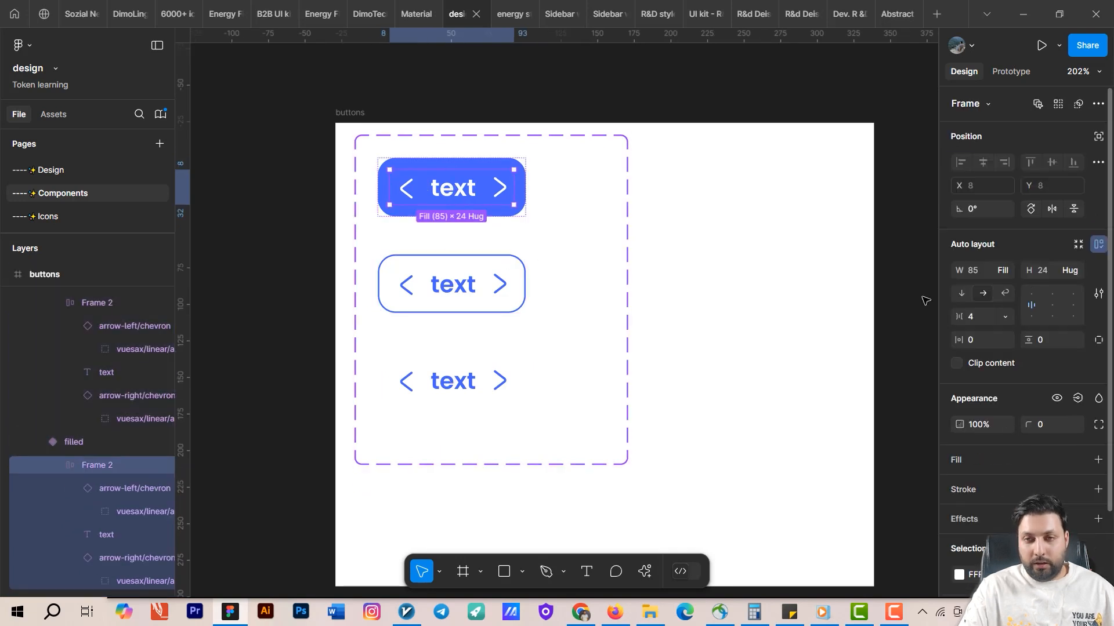
click(1053, 306)
Center-align the outlined variant's auto layout content and check the inner frames of the text, outlined and filled variants.
click(525, 309)
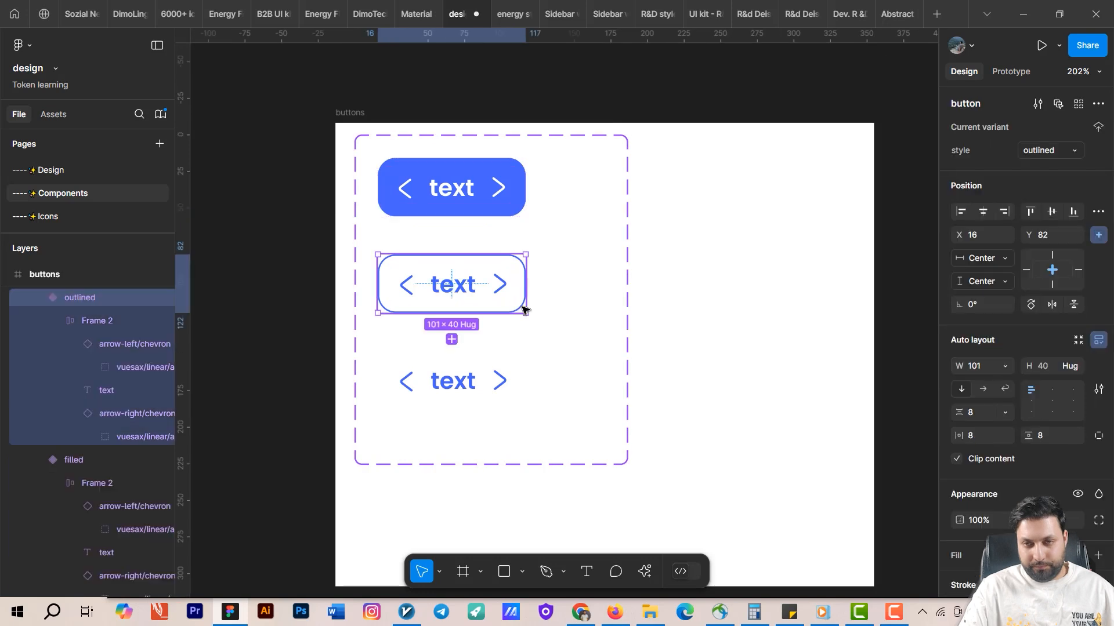
click(1052, 403)
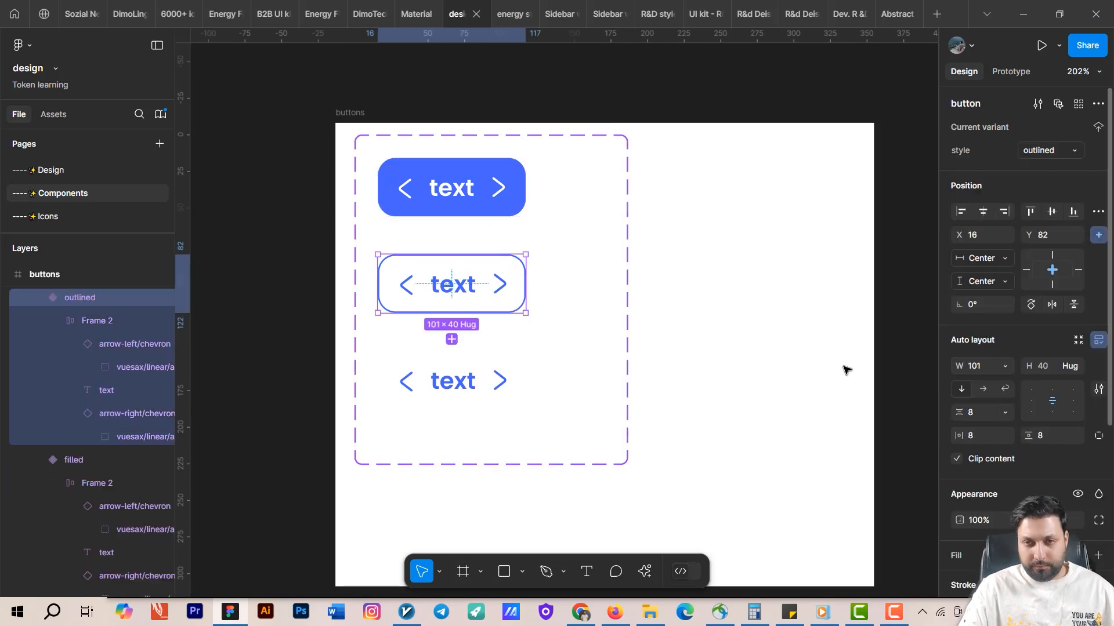
click(471, 390)
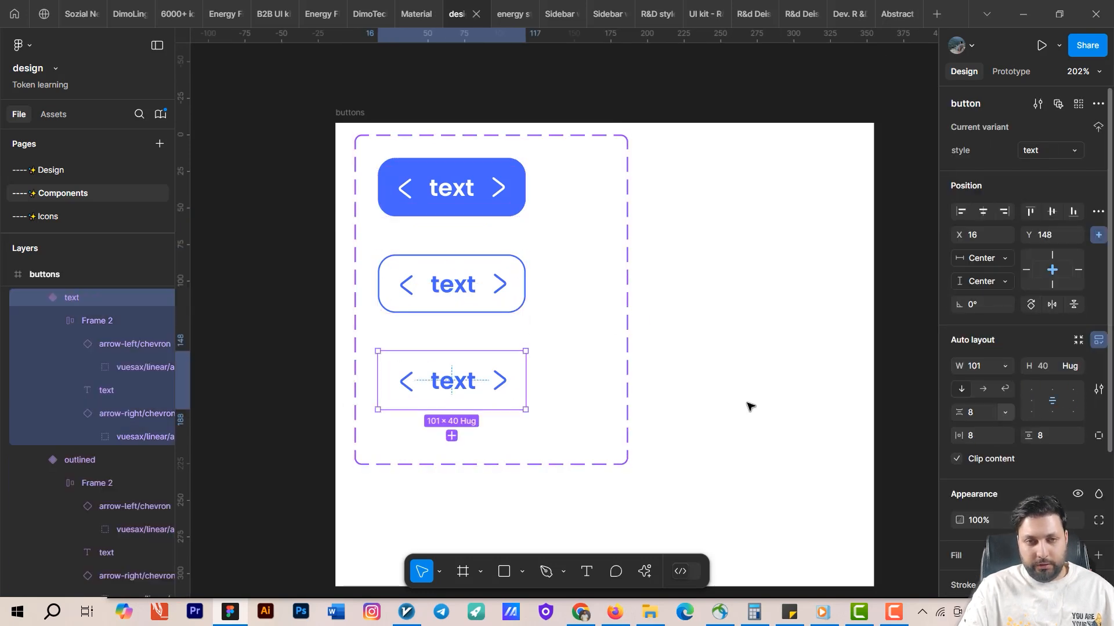
double_click(450, 379)
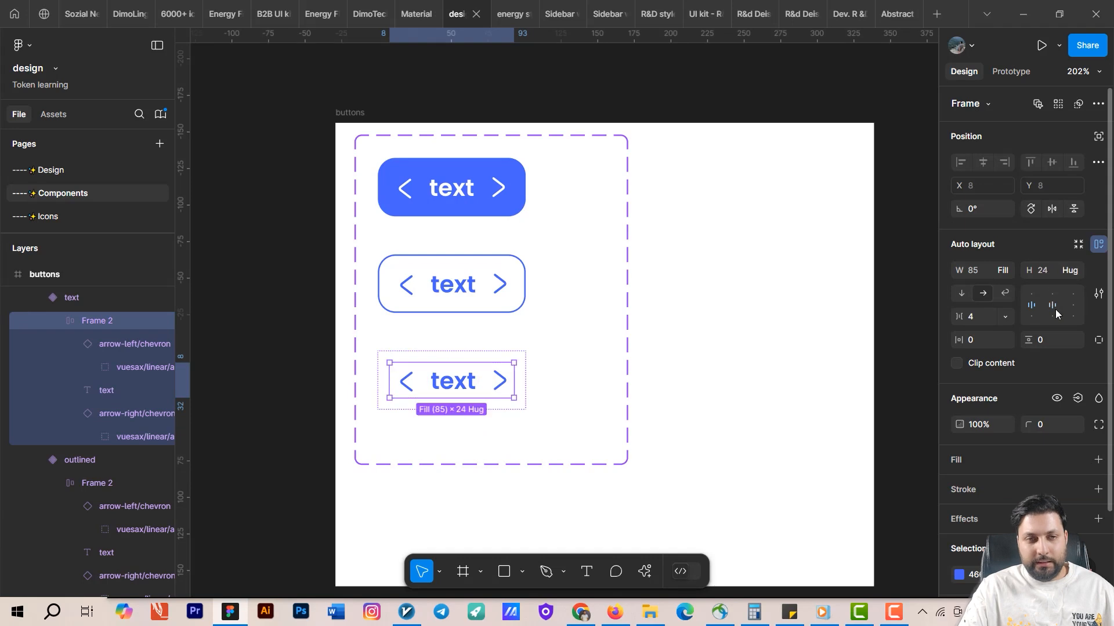
double_click(406, 283)
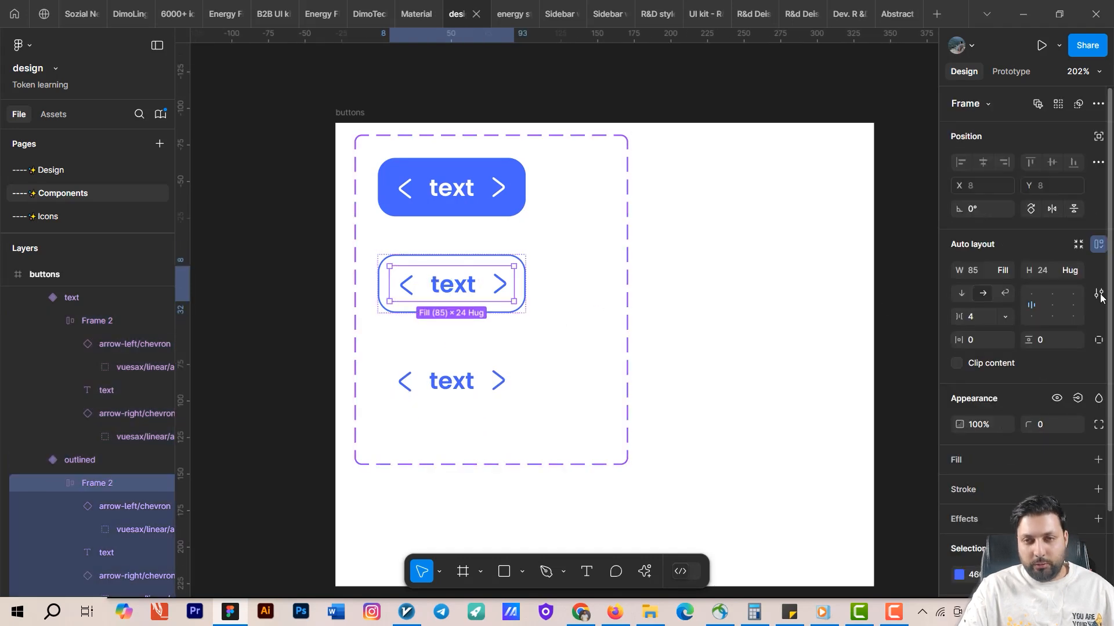
double_click(448, 191)
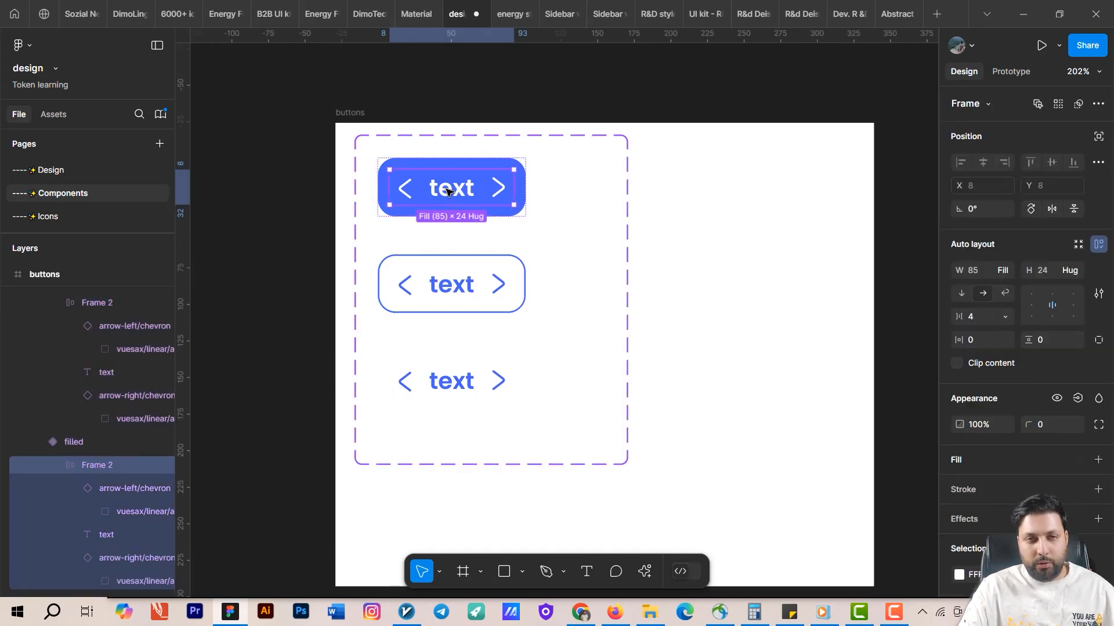
click(487, 164)
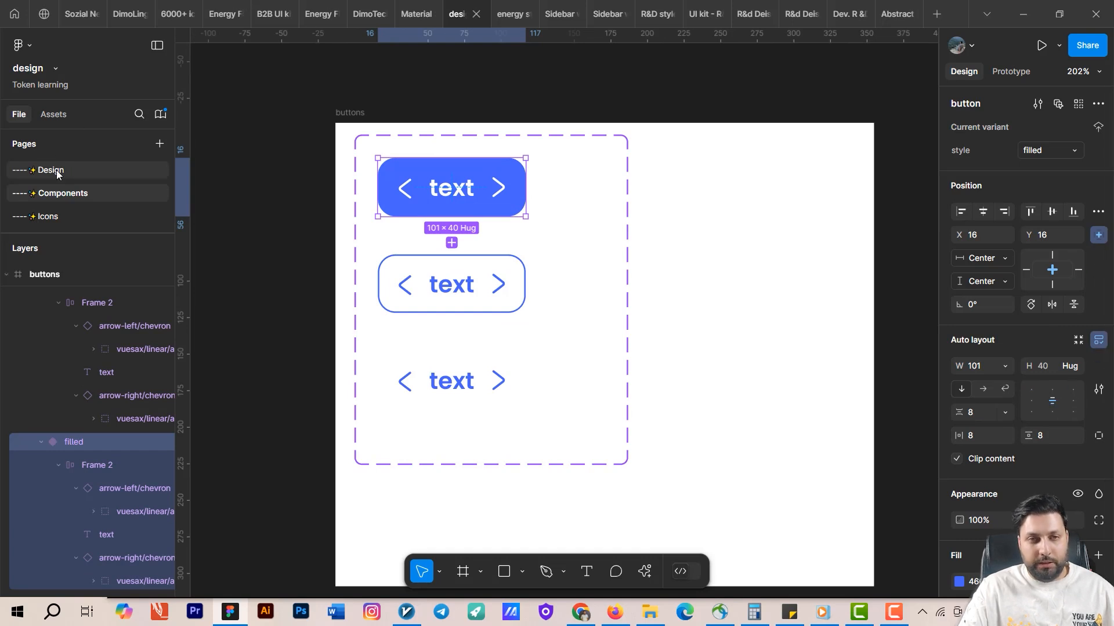
Inspect the button instance and its inner text layer on the Design page.
click(87, 170)
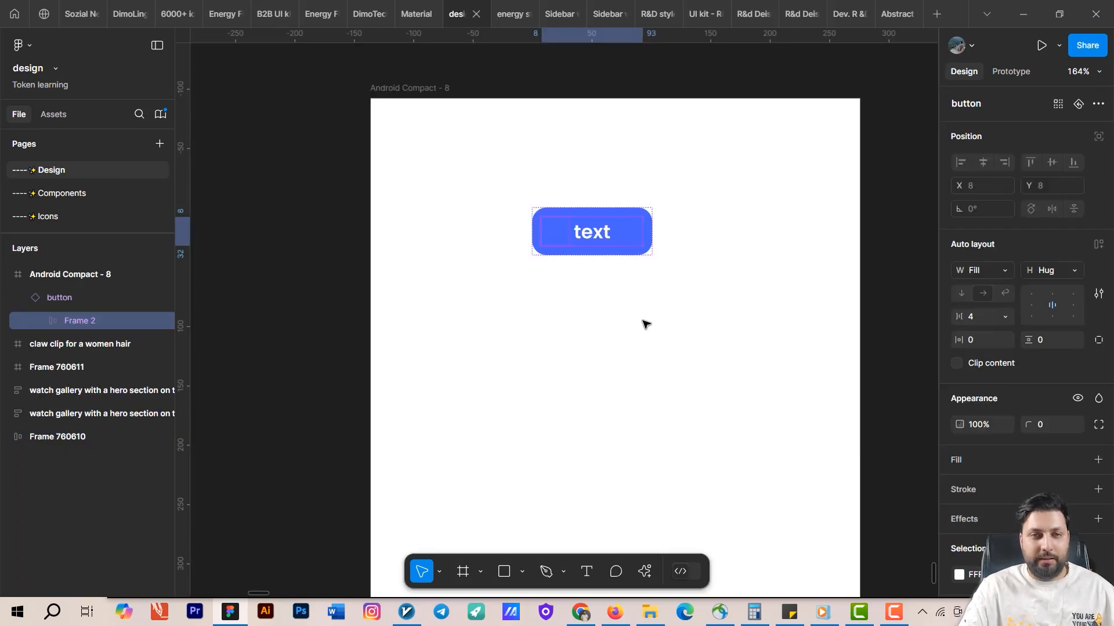
click(647, 324)
click(594, 233)
click(595, 234)
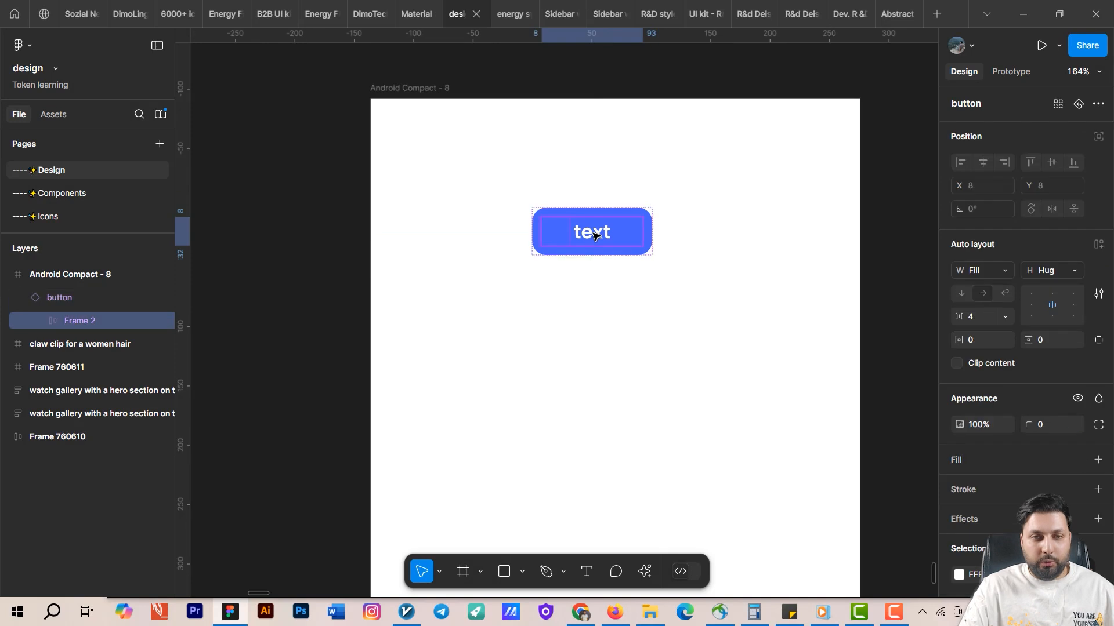
click(594, 234)
double_click(603, 233)
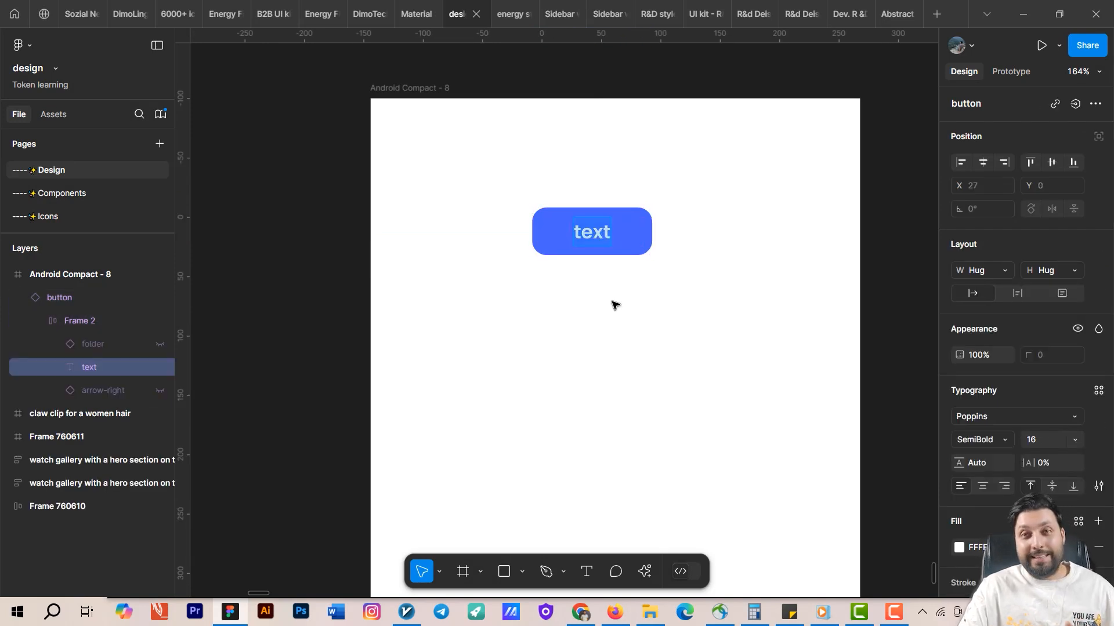
click(587, 328)
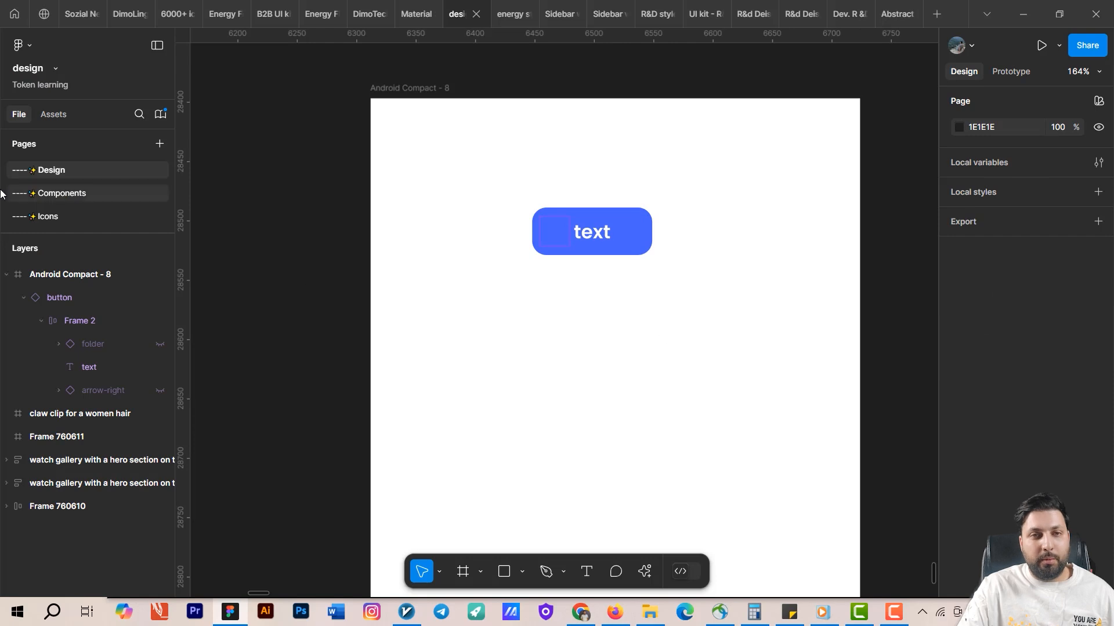
Create a text component property named Button text with value text, bound to the text layers in all three variants.
click(48, 196)
click(450, 189)
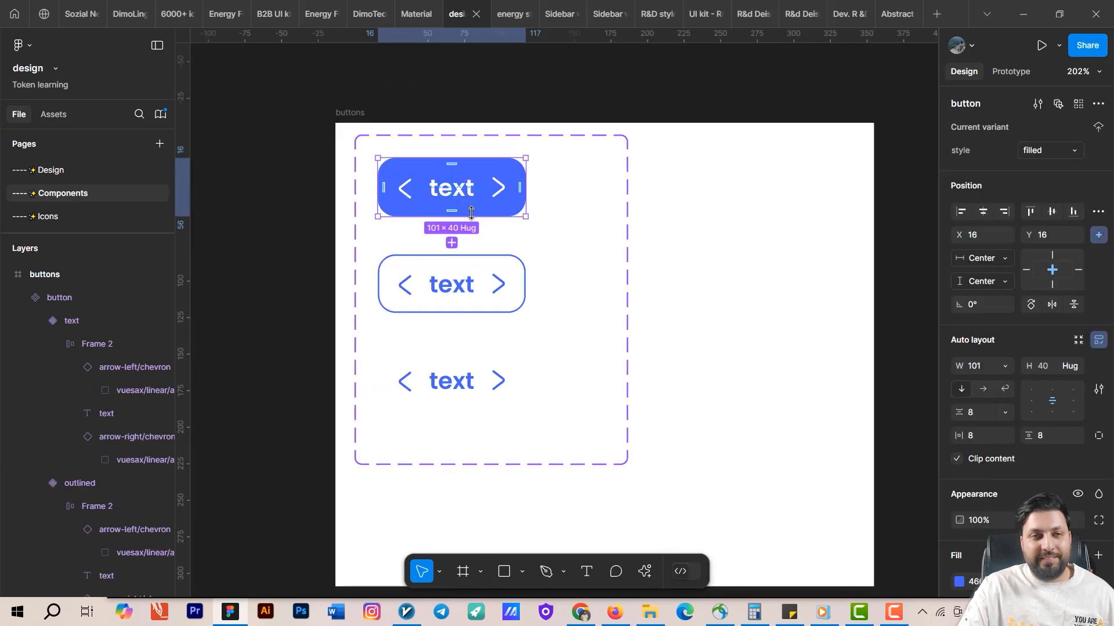
double_click(450, 190)
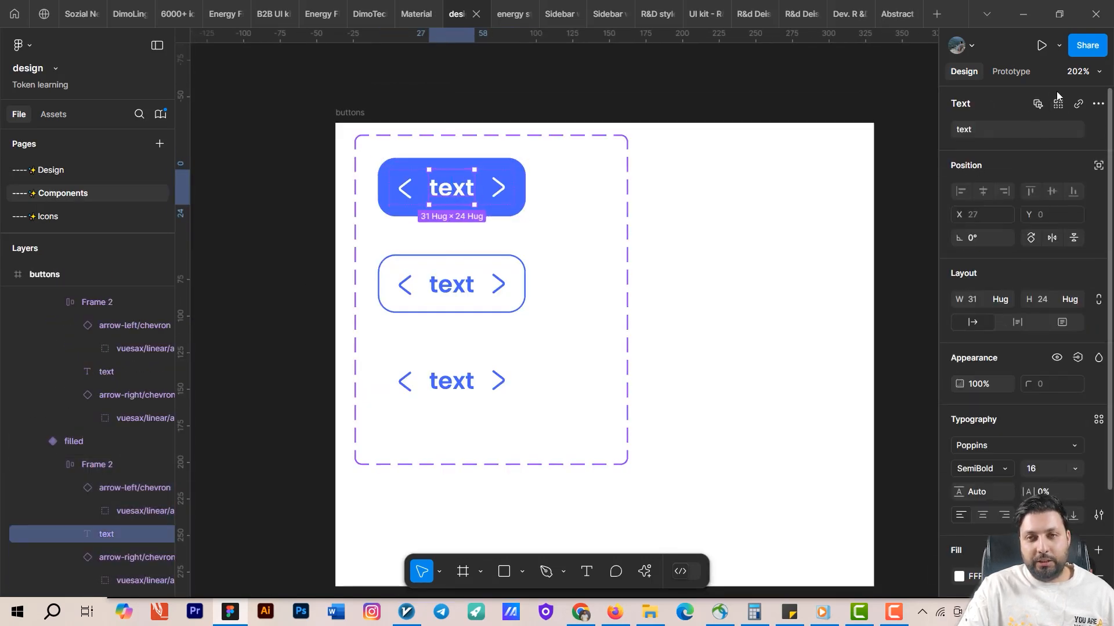
click(1038, 104)
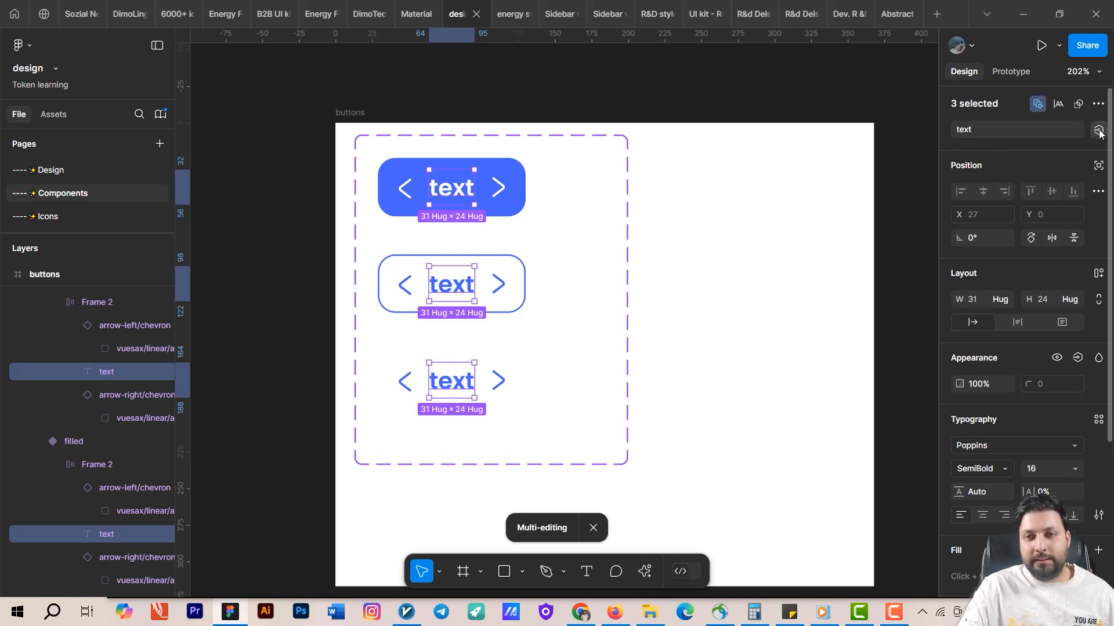
click(1098, 130)
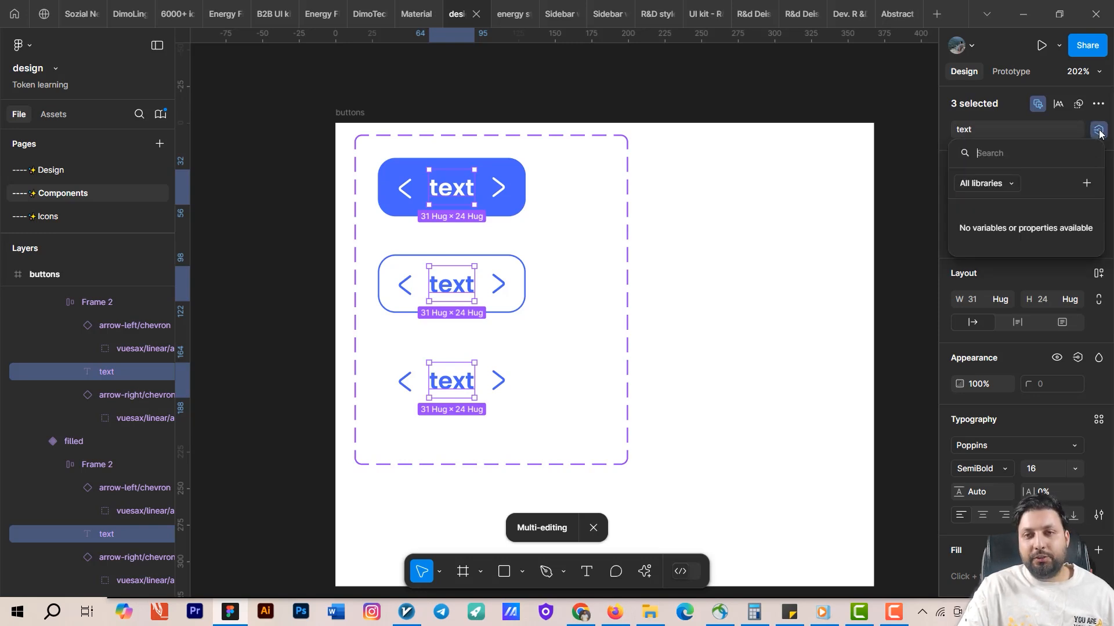
click(1084, 184)
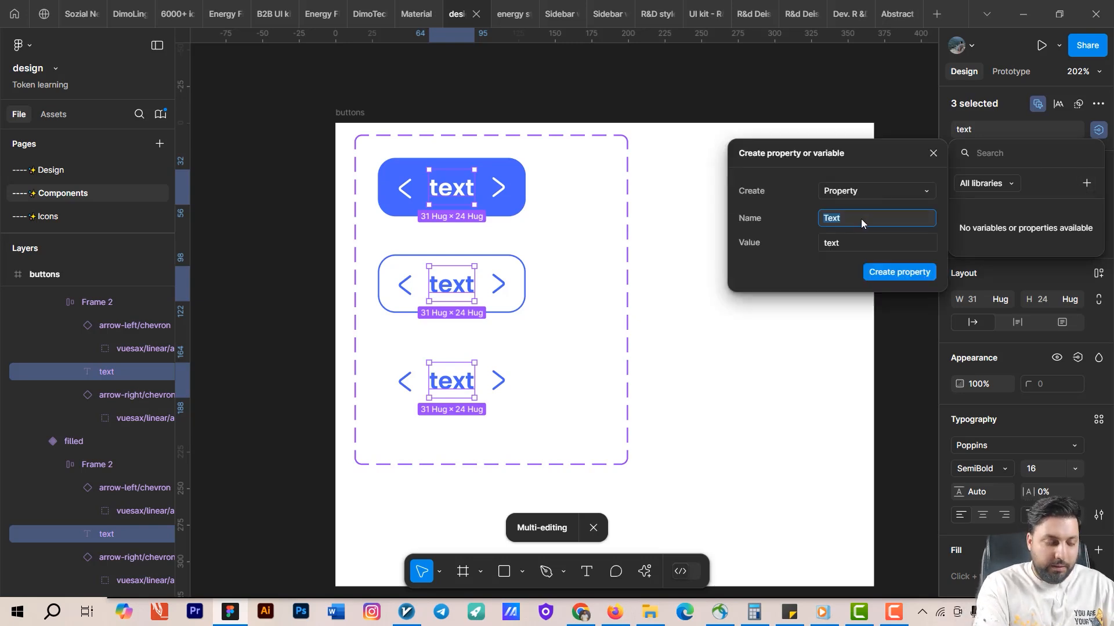
text(Bu)
key(BackSpace)
key(BackSpace)
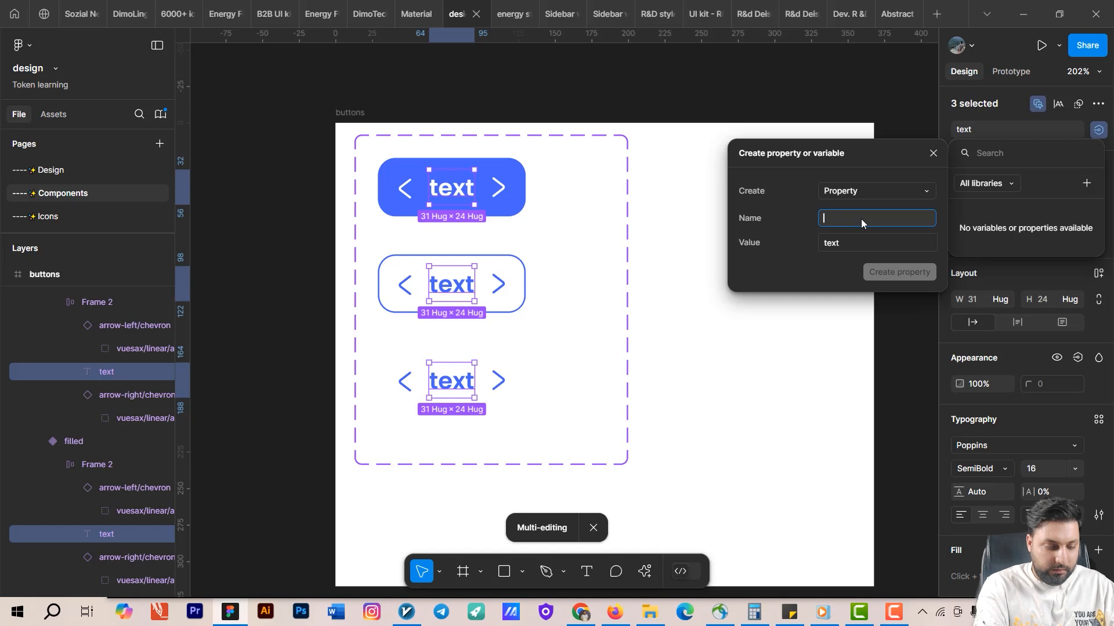
text(Button text)
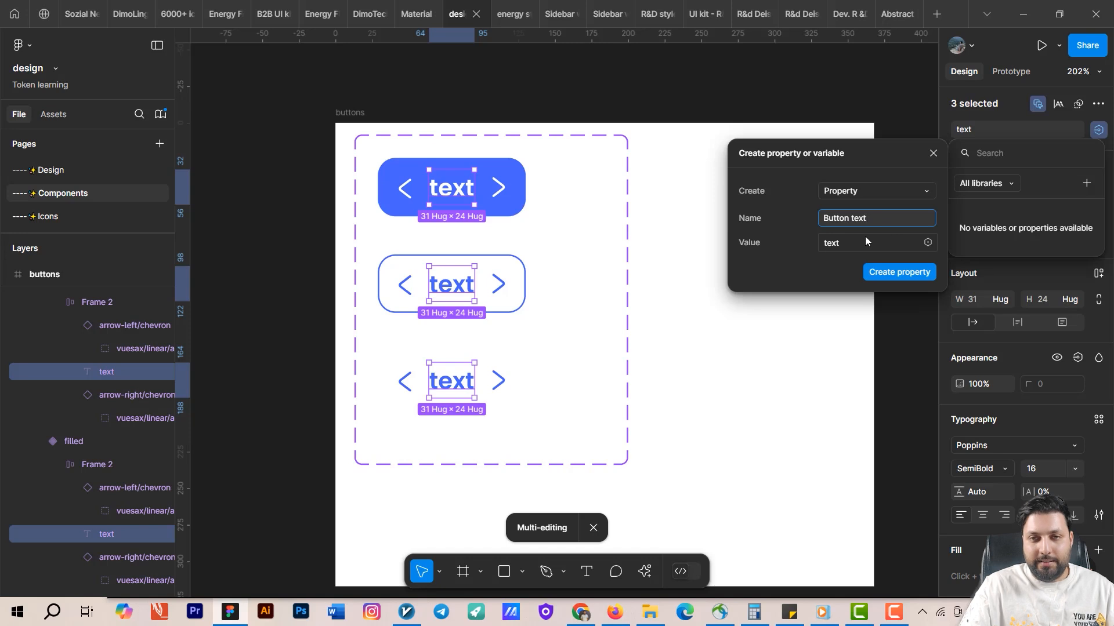
click(896, 240)
click(899, 272)
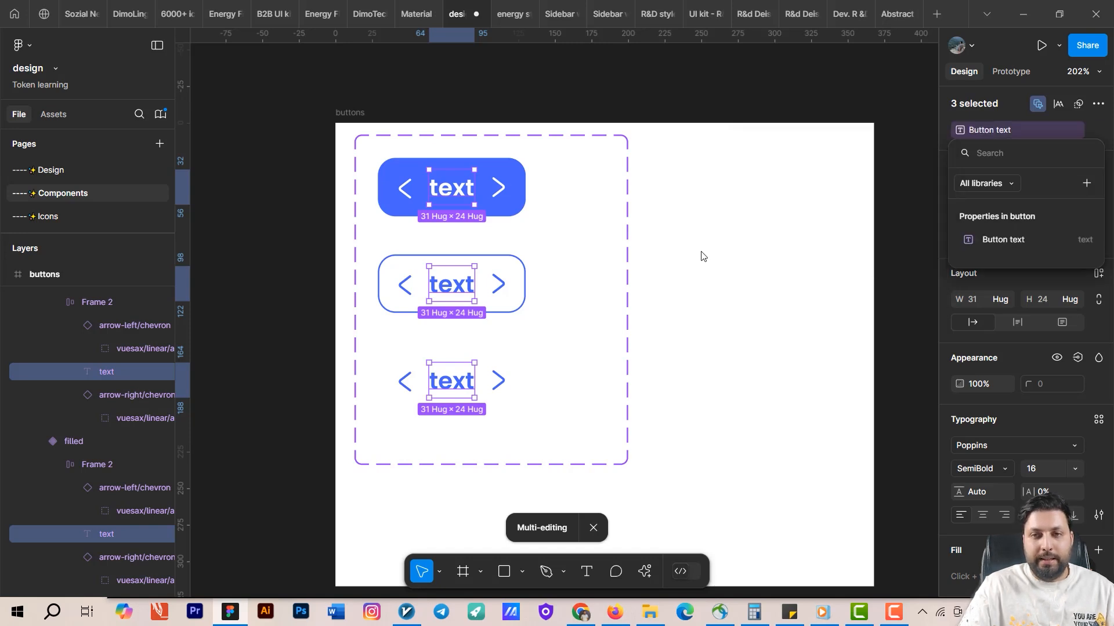
click(765, 258)
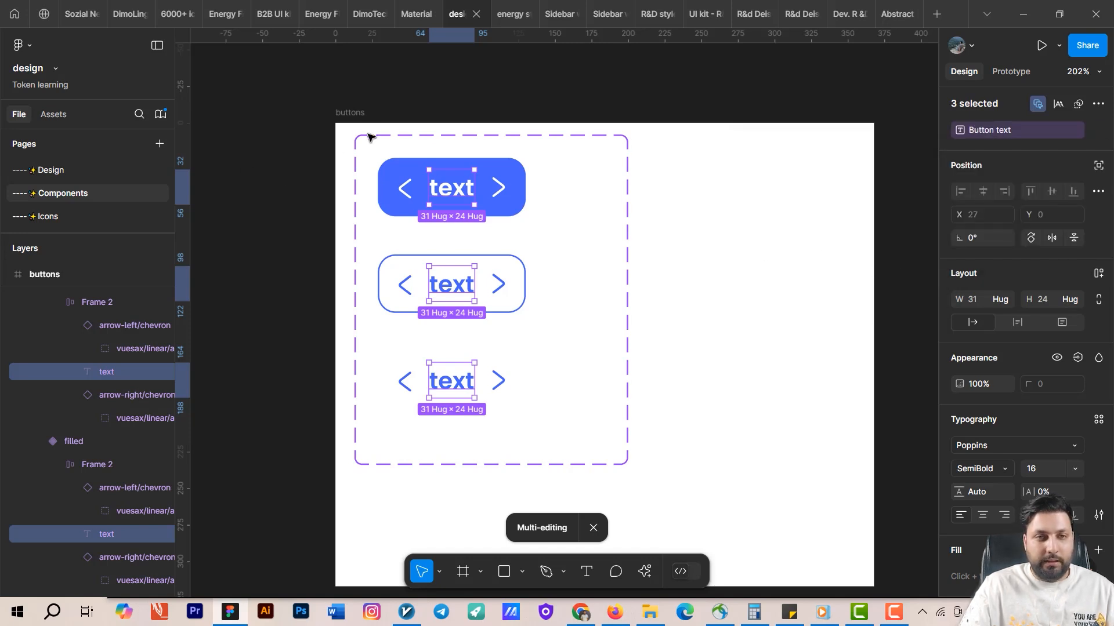
Turn the button instance's has right icon and has left icon properties back on on the Design page.
click(128, 172)
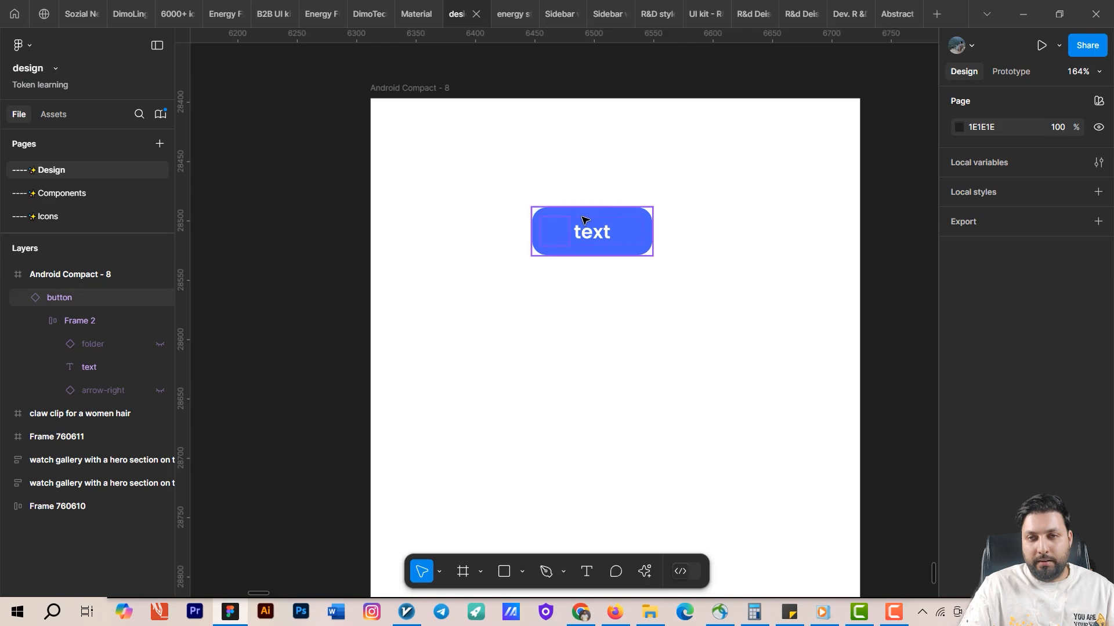
click(585, 220)
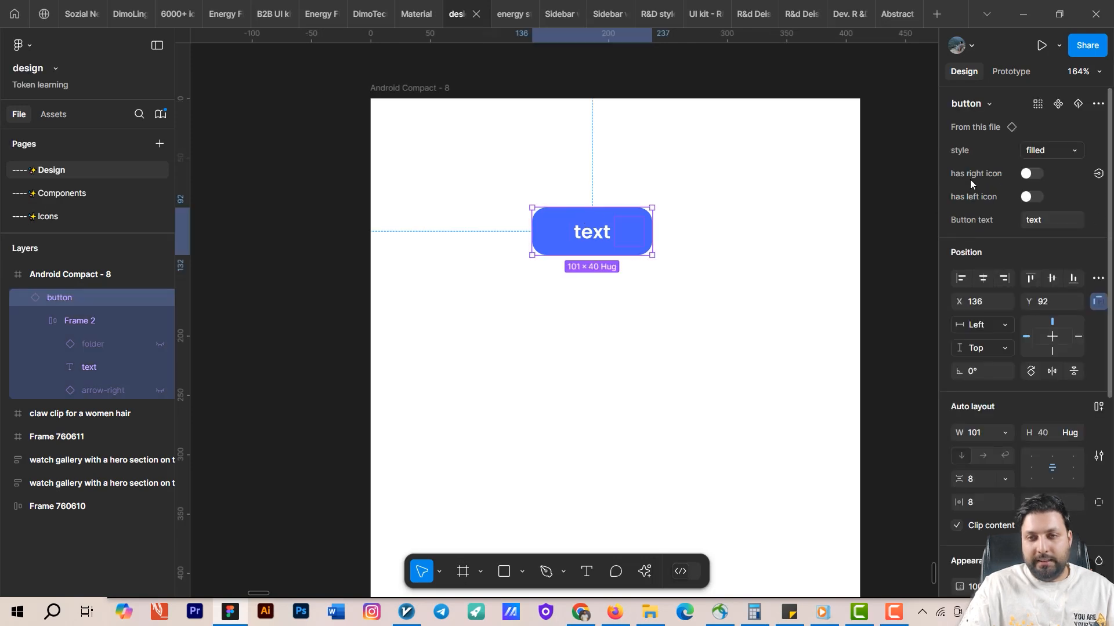
click(1028, 174)
click(1032, 221)
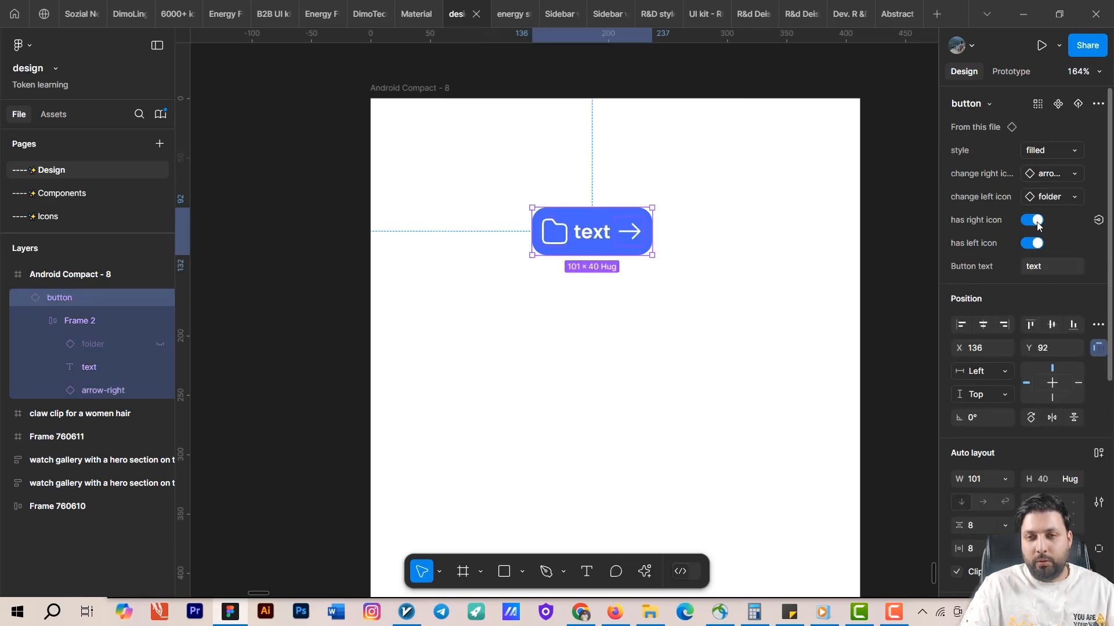
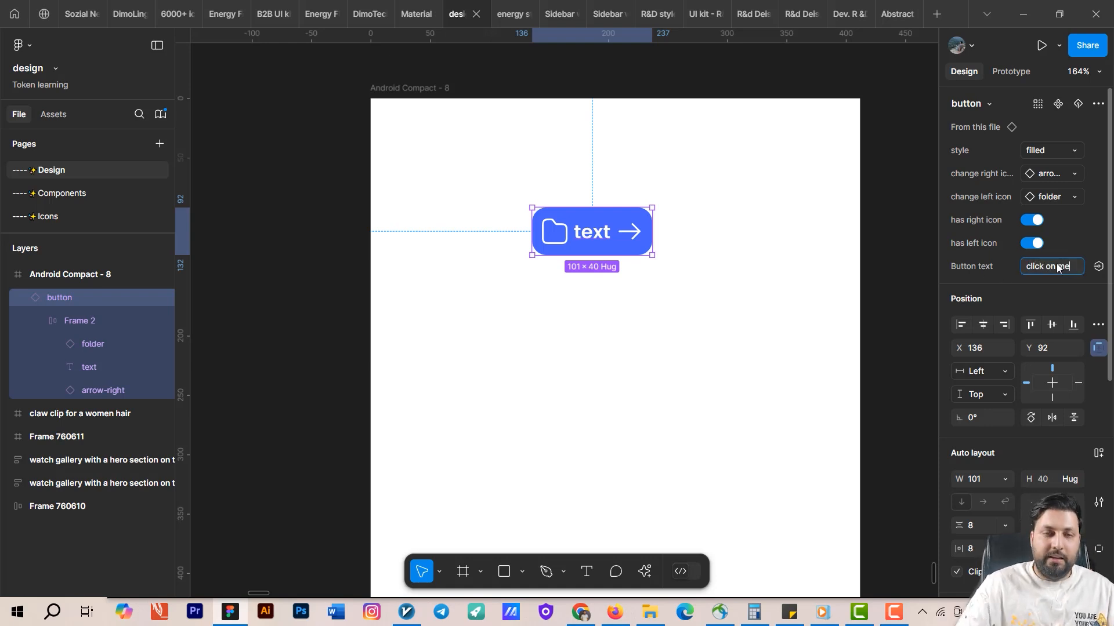
Set the button instance's Button text property to click on me.
key(Return)
click(774, 322)
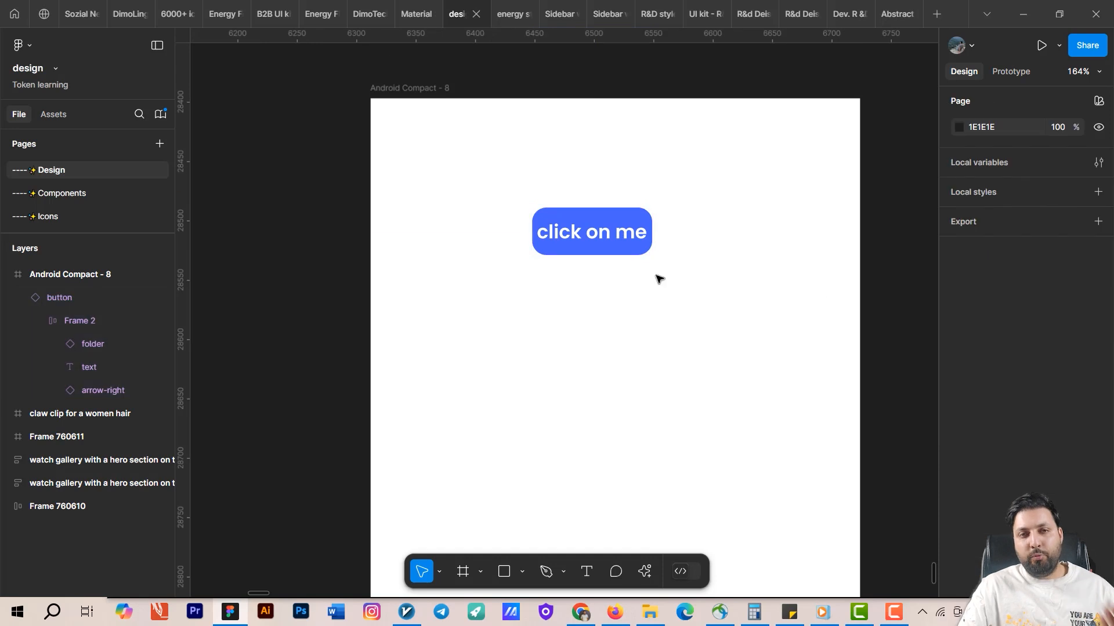
click(600, 245)
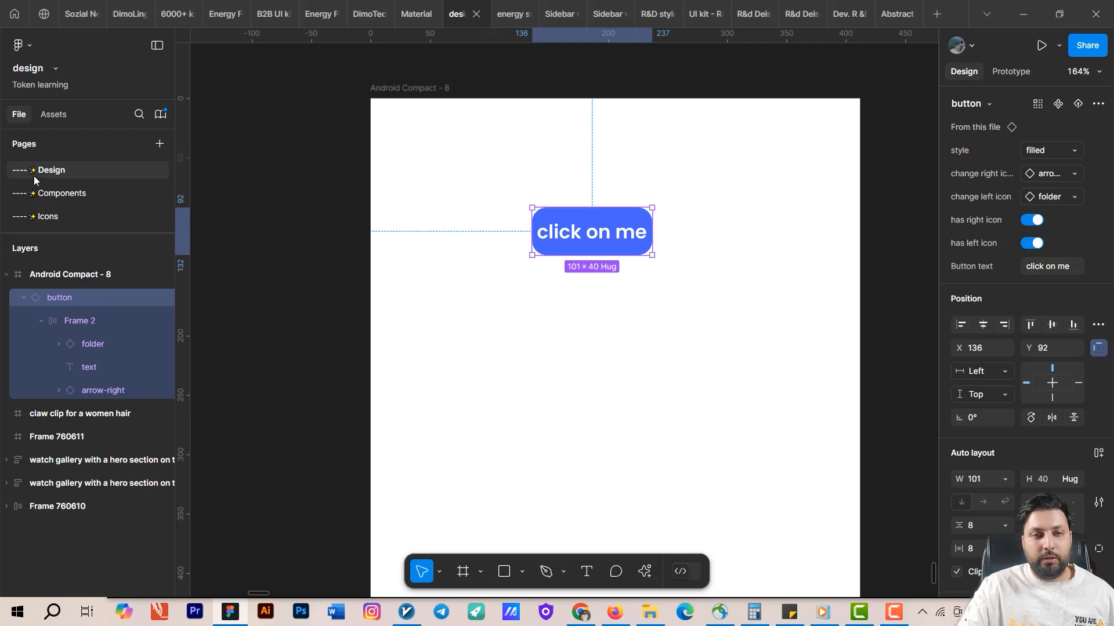
Set the width of all three button variants on the Components page to hug contents.
click(81, 196)
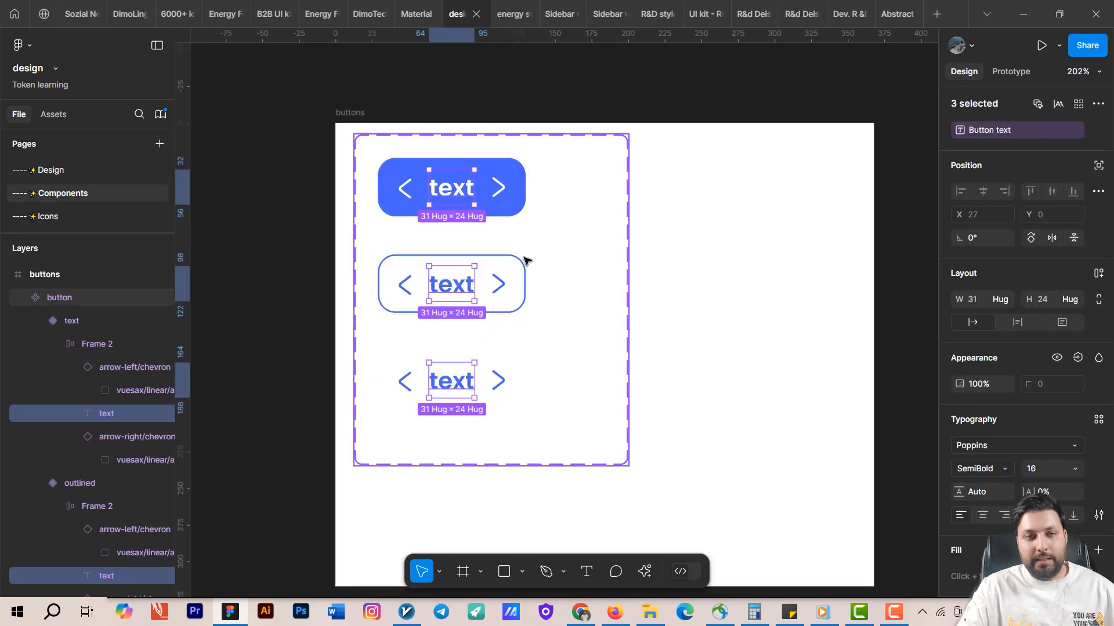
click(499, 186)
click(506, 162)
shift+click(469, 258)
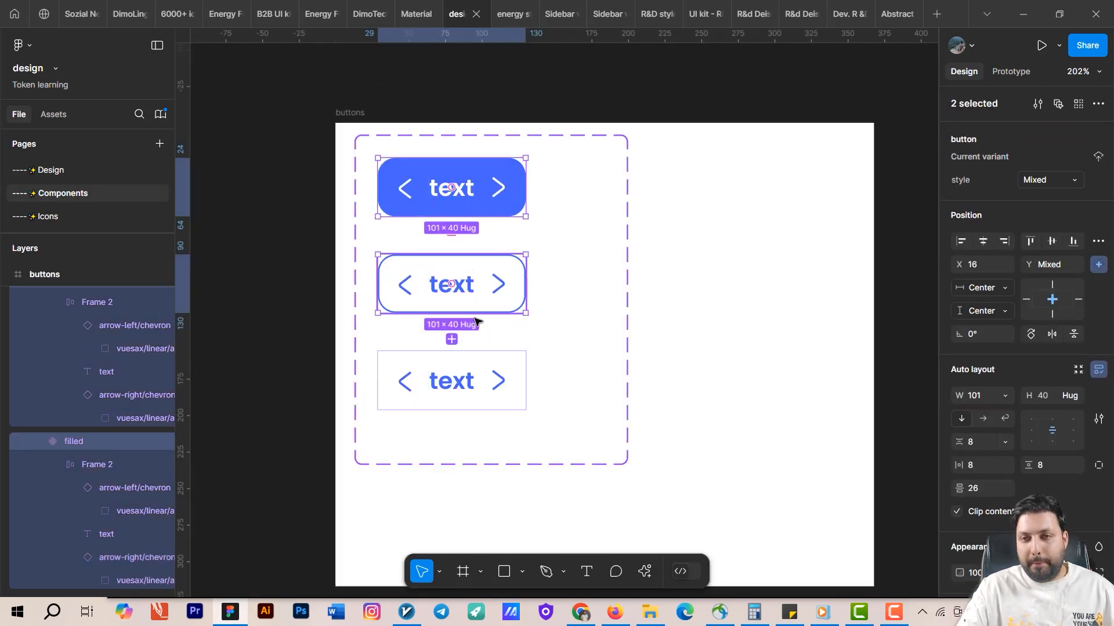
shift+click(470, 355)
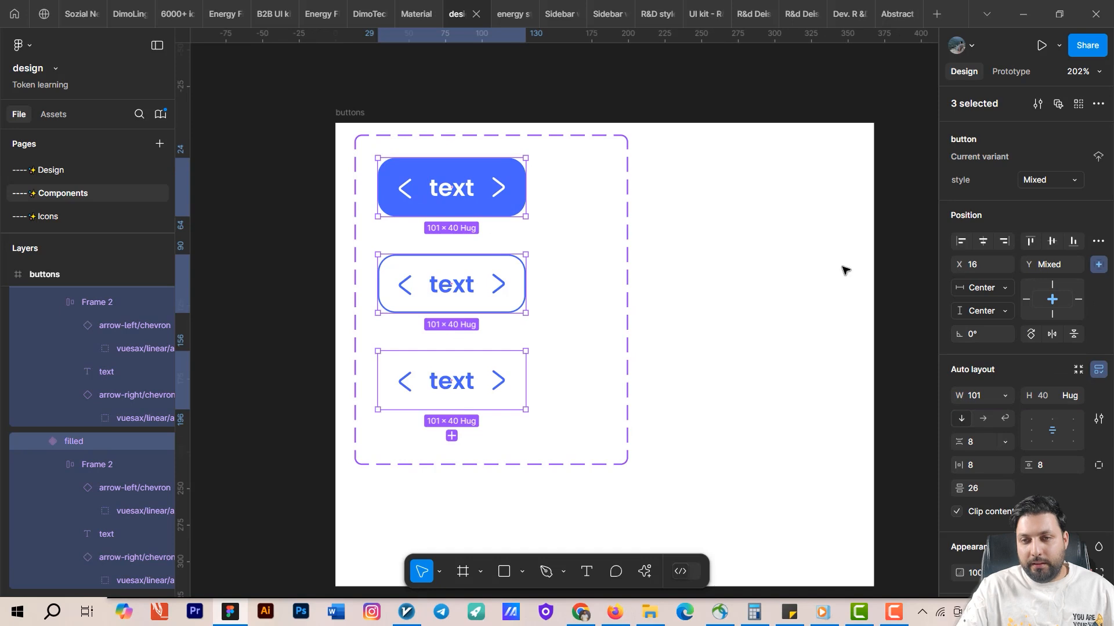
click(1004, 394)
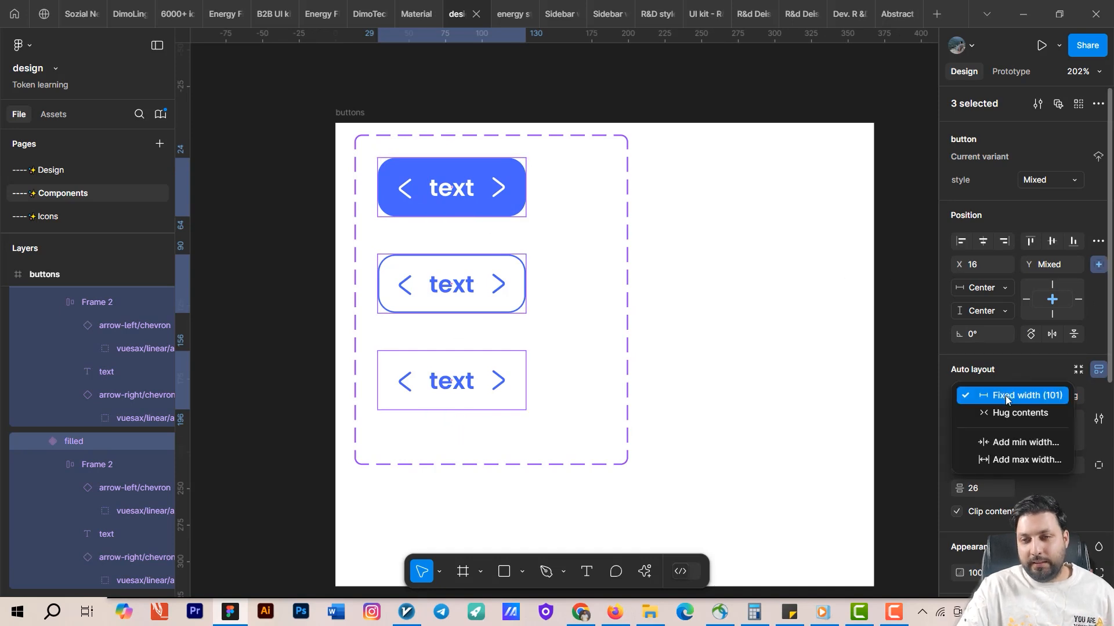
click(1015, 414)
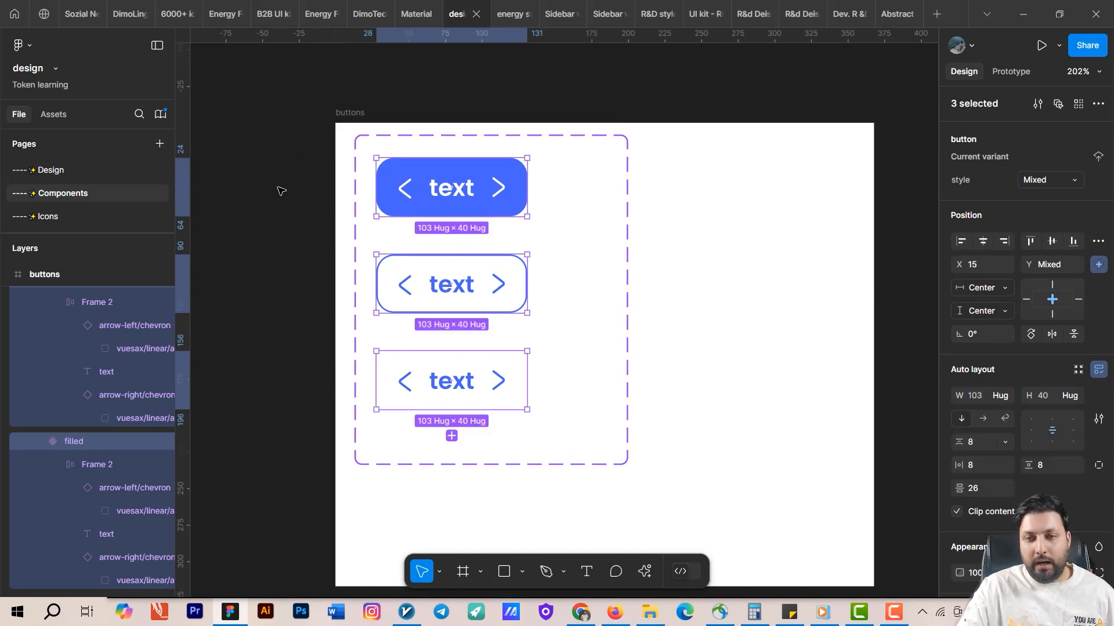
click(986, 465)
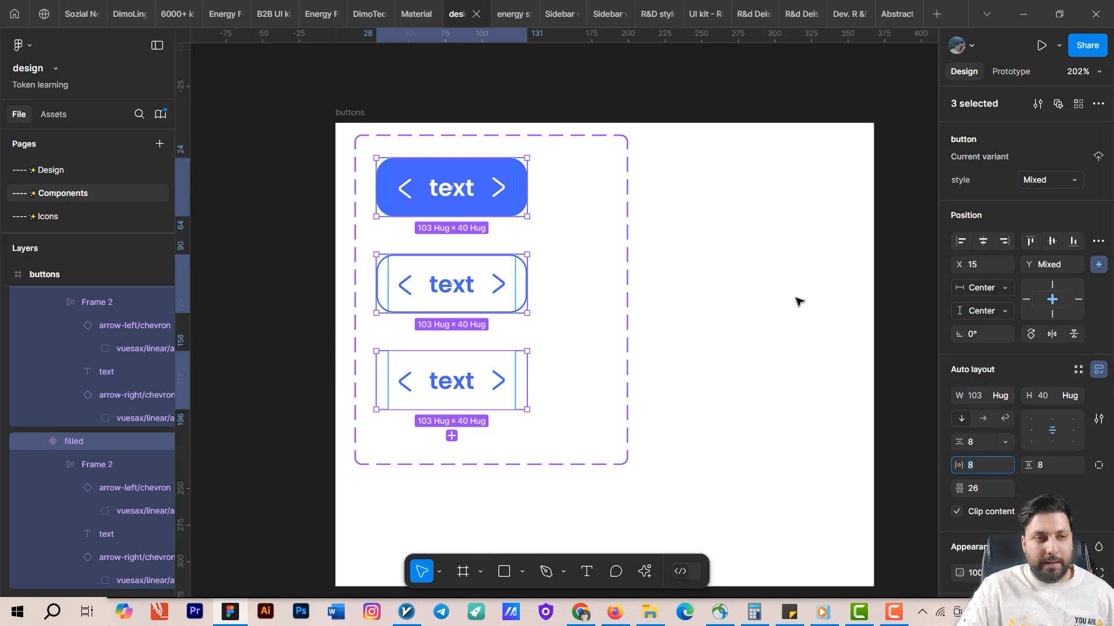
Test the instance's hugging width by typing extra letters into its text and undoing them.
click(61, 176)
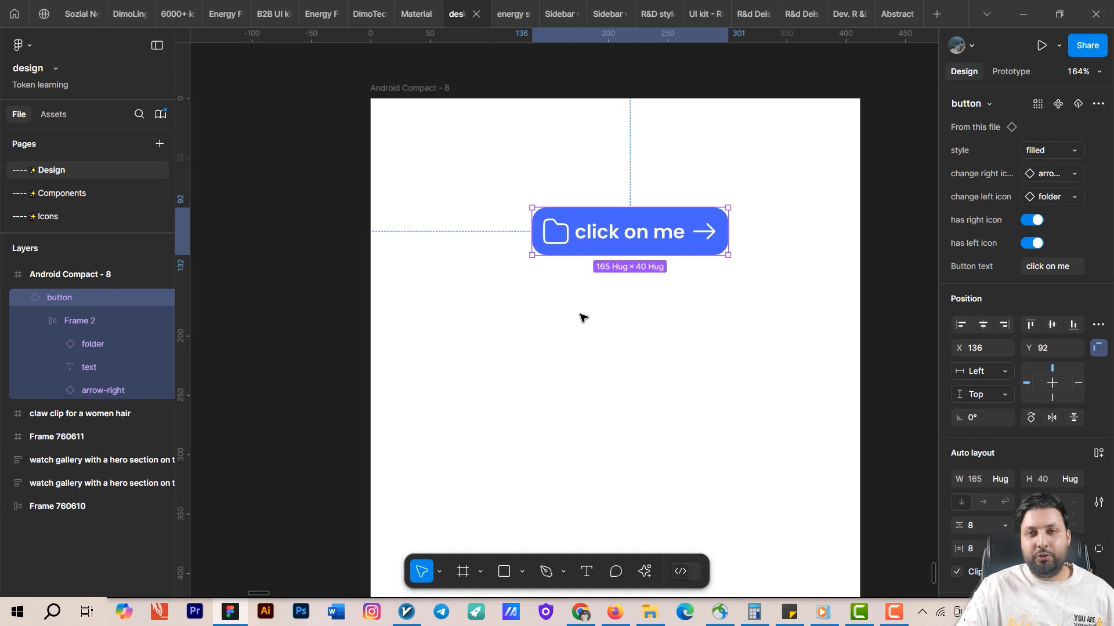
click(604, 268)
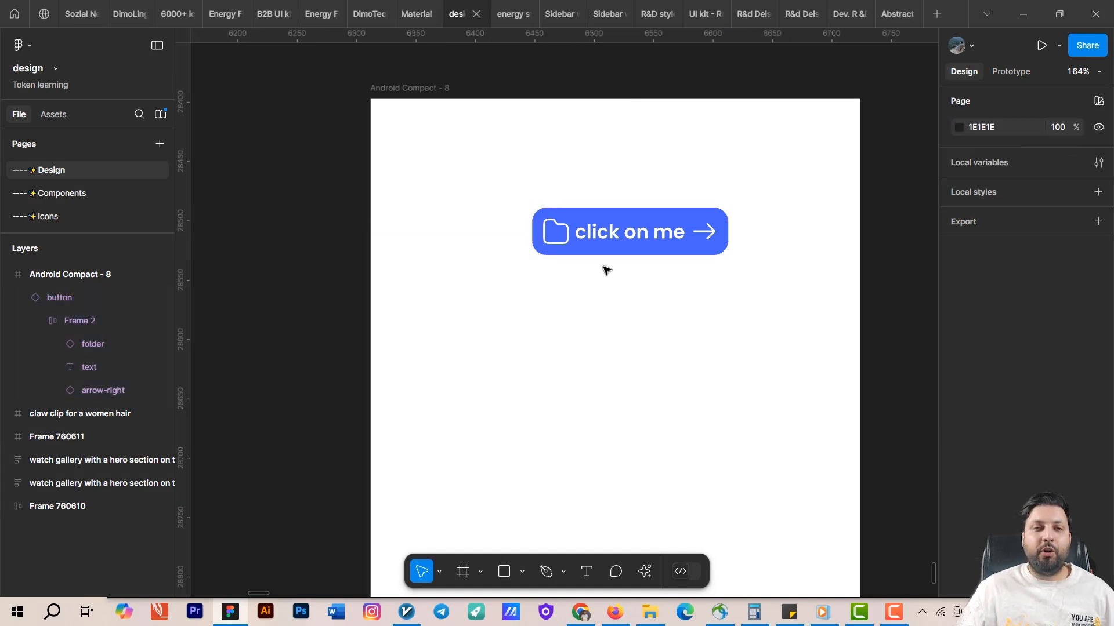
double_click(618, 234)
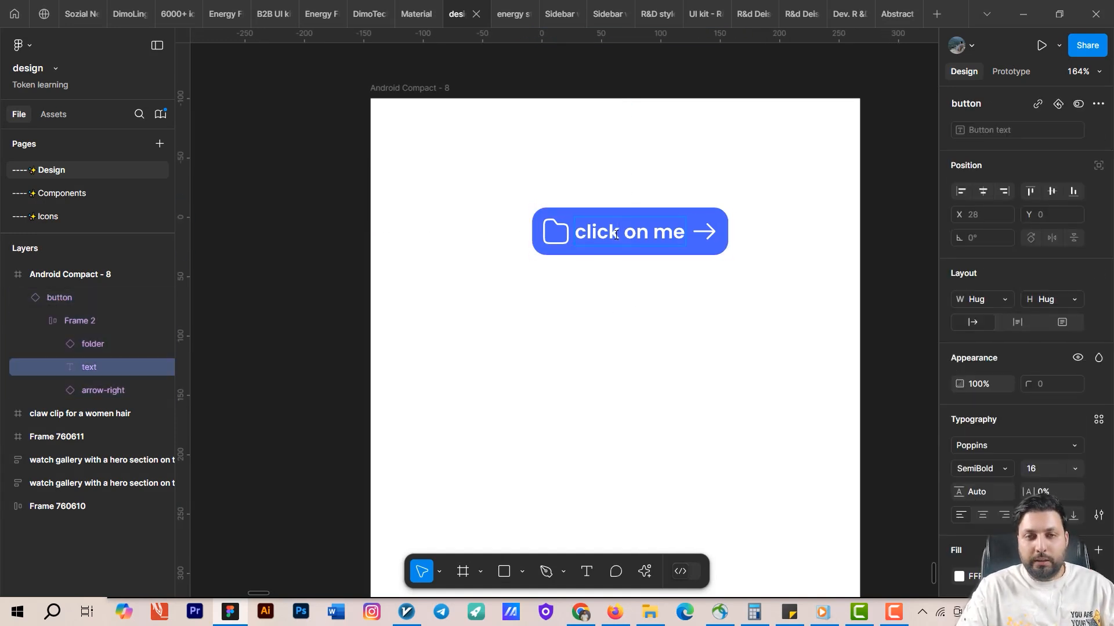
text(ffffffffffff)
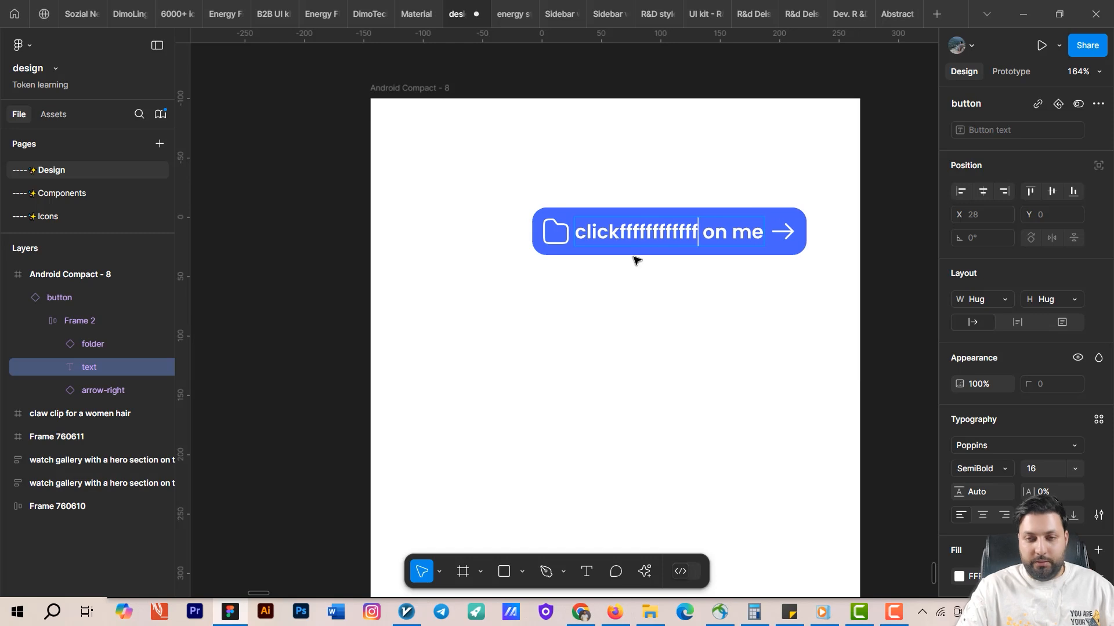
key(ctrl+z)
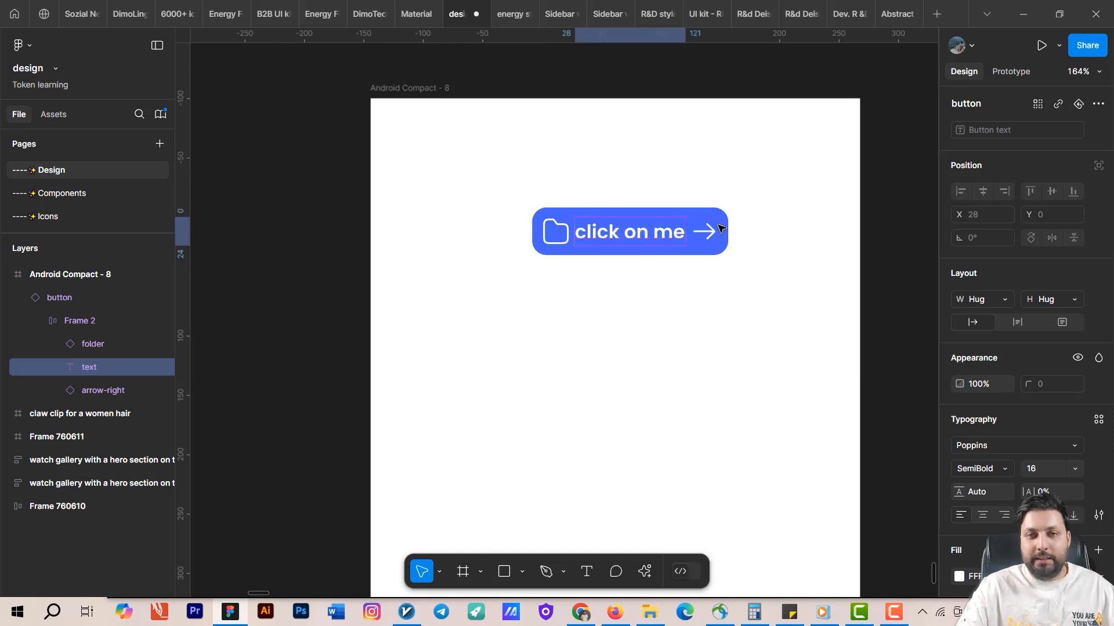
Switch the button instance's style to outlined.
click(637, 210)
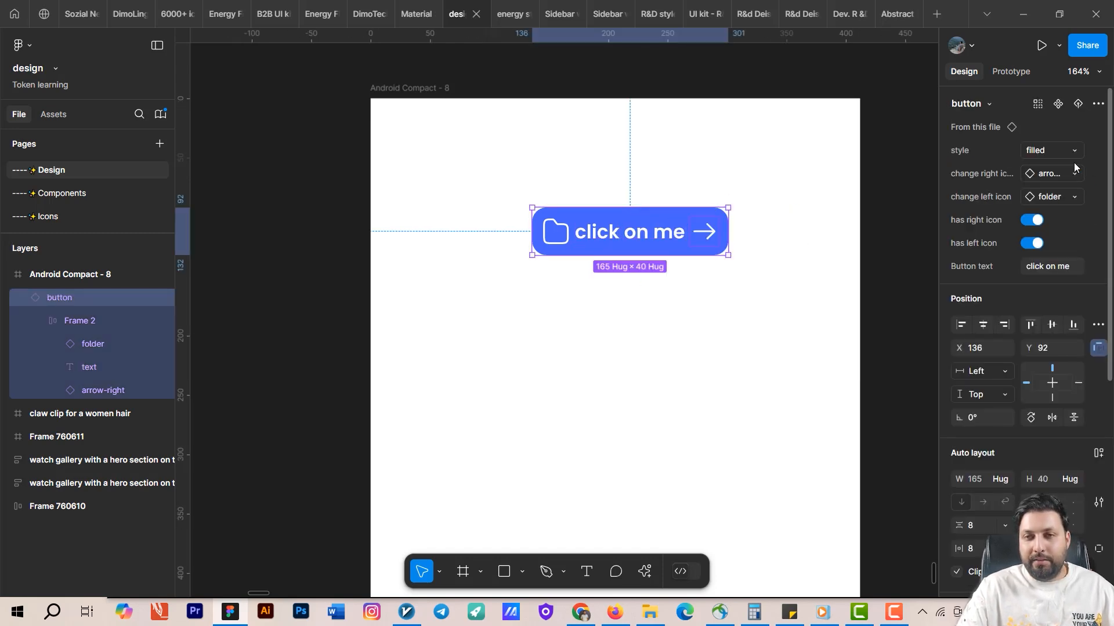
click(1055, 148)
click(1016, 169)
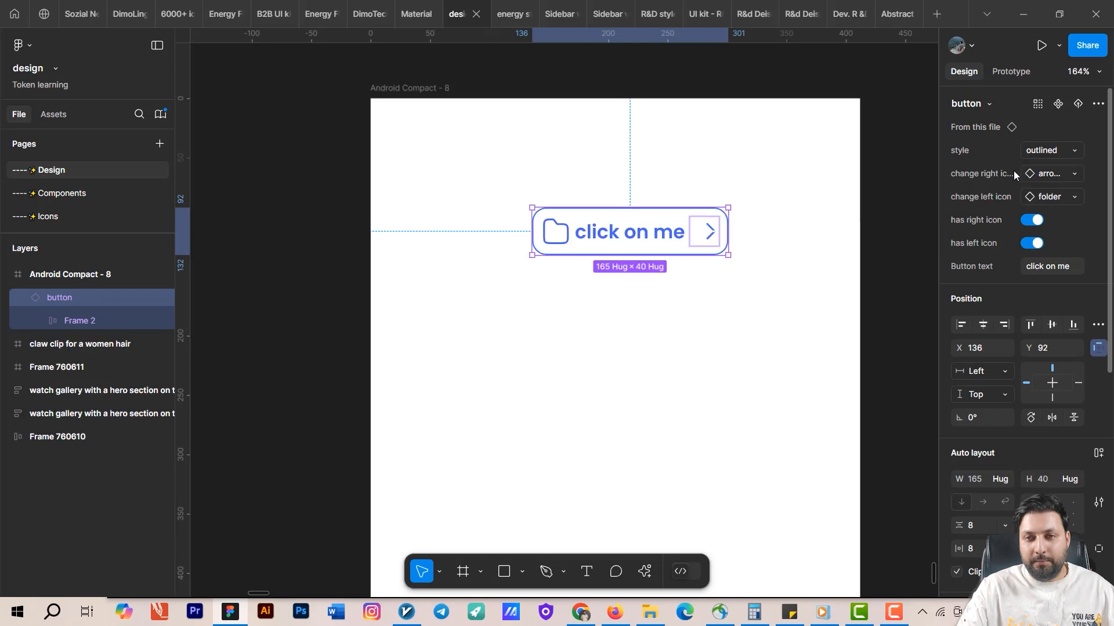
Turn off the instance's has right icon property and toggle has left icon off and back on.
click(1057, 152)
click(1059, 151)
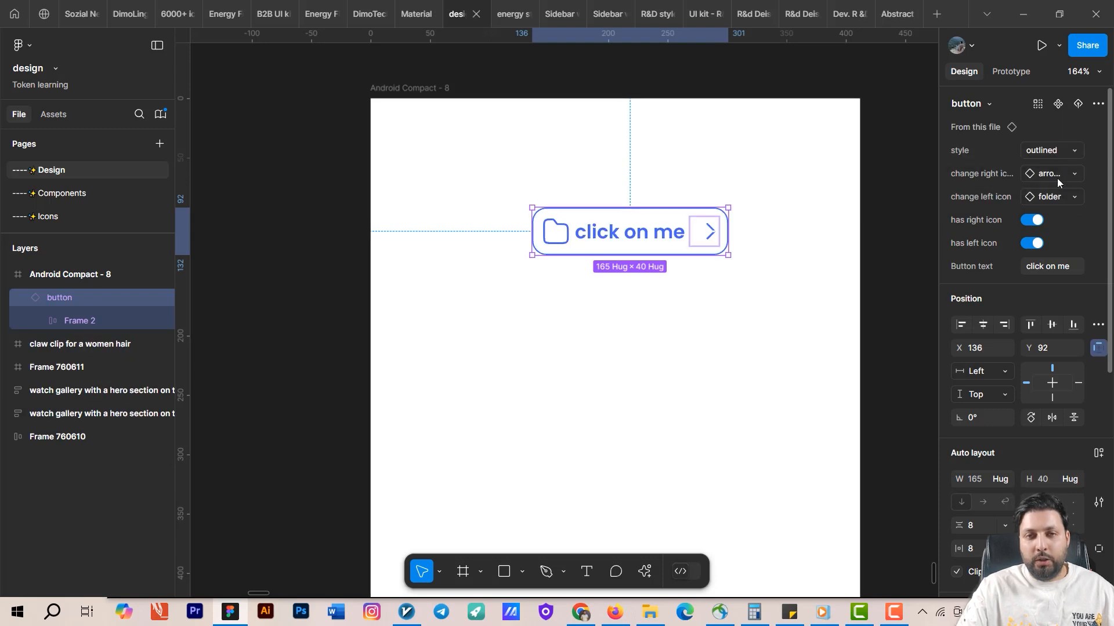
click(1036, 220)
click(1035, 219)
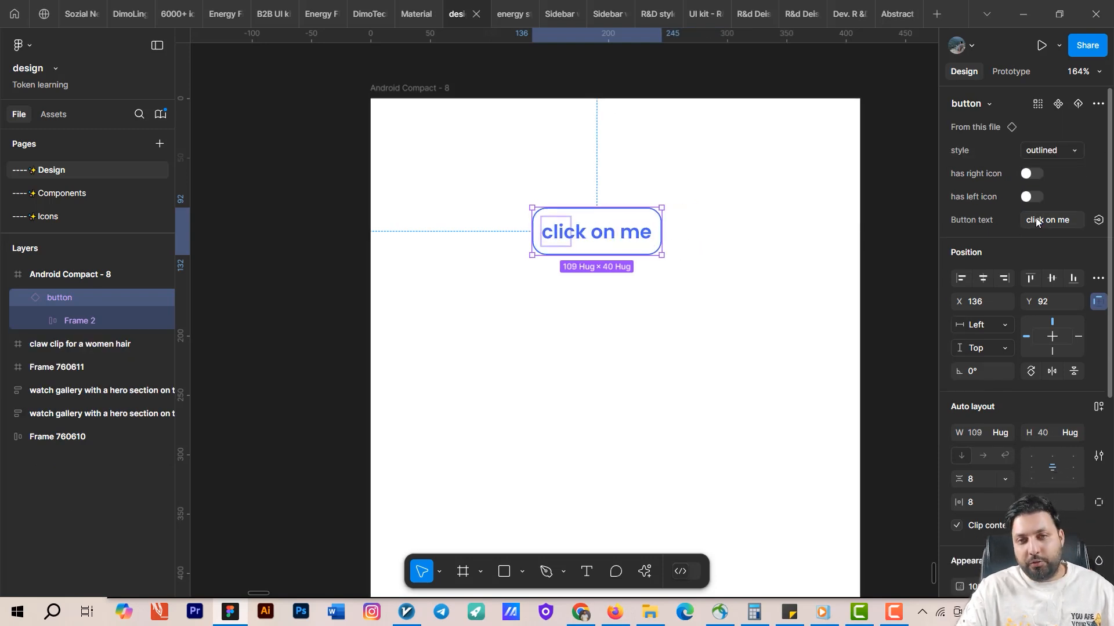
click(1031, 196)
Switch the instance's style to text and turn its has right icon property back on.
click(1048, 148)
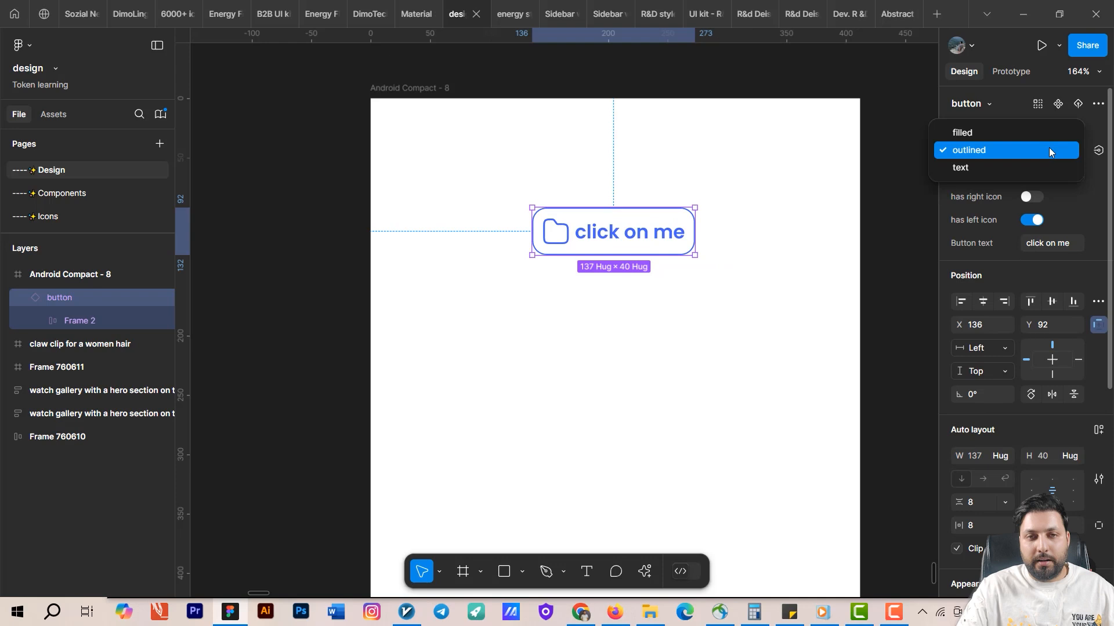
click(979, 167)
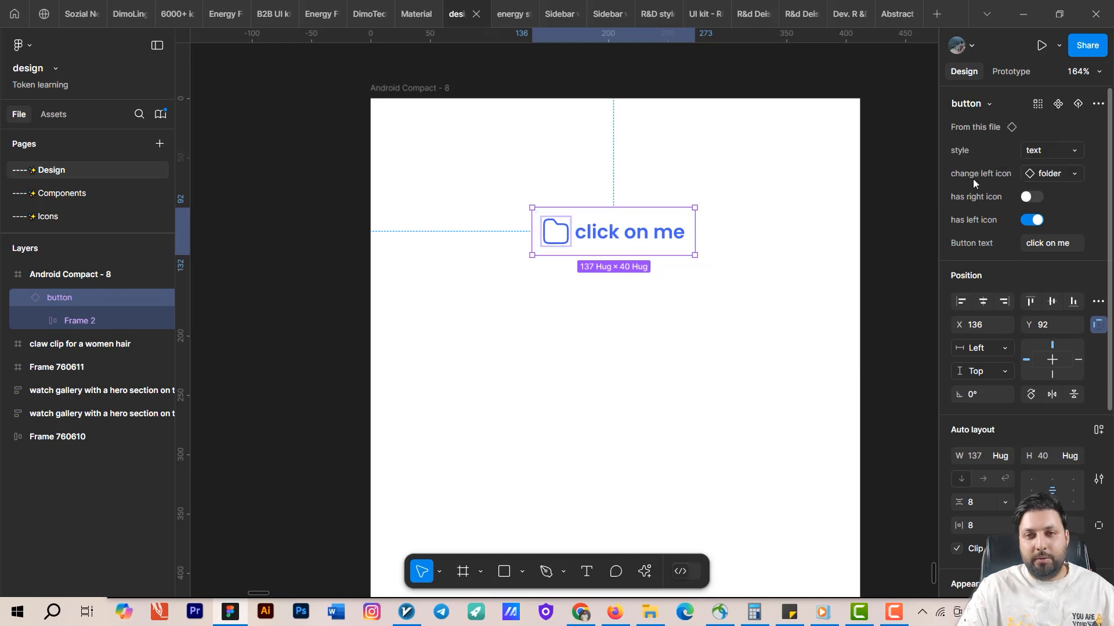
click(1028, 196)
click(748, 316)
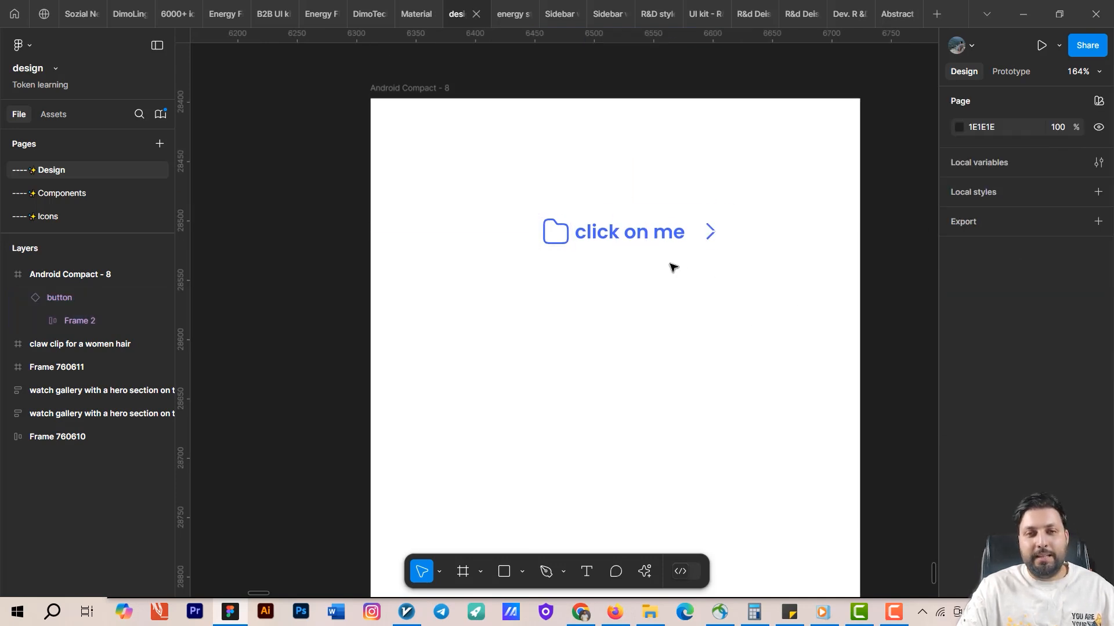
Recolor the instance's right arrow icon with the blue sampled from the button text.
click(686, 236)
double_click(711, 232)
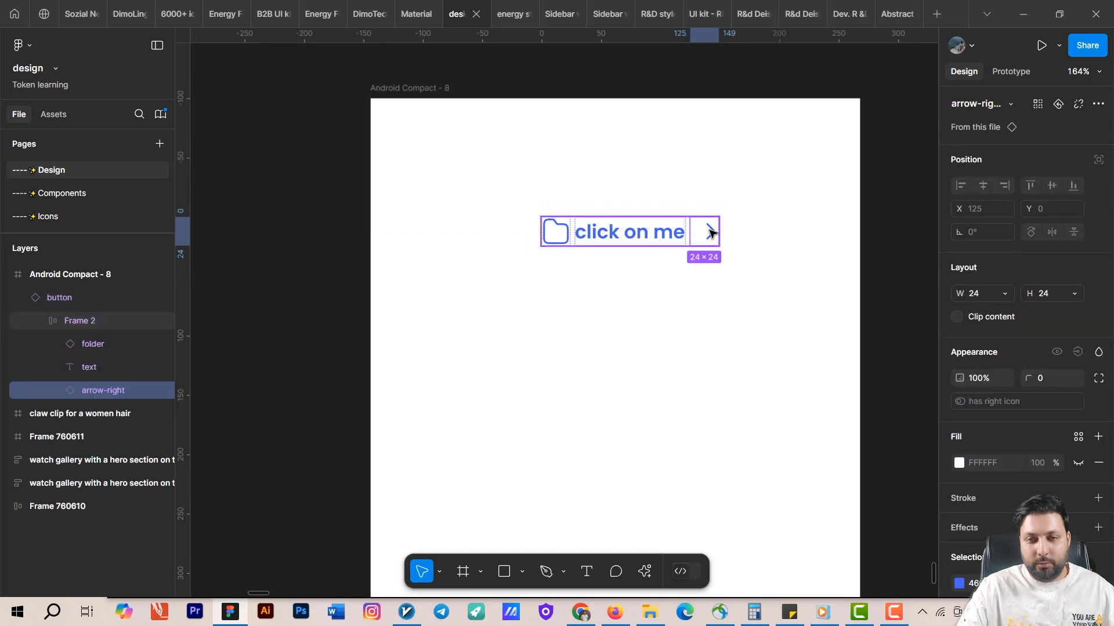
double_click(710, 232)
click(803, 314)
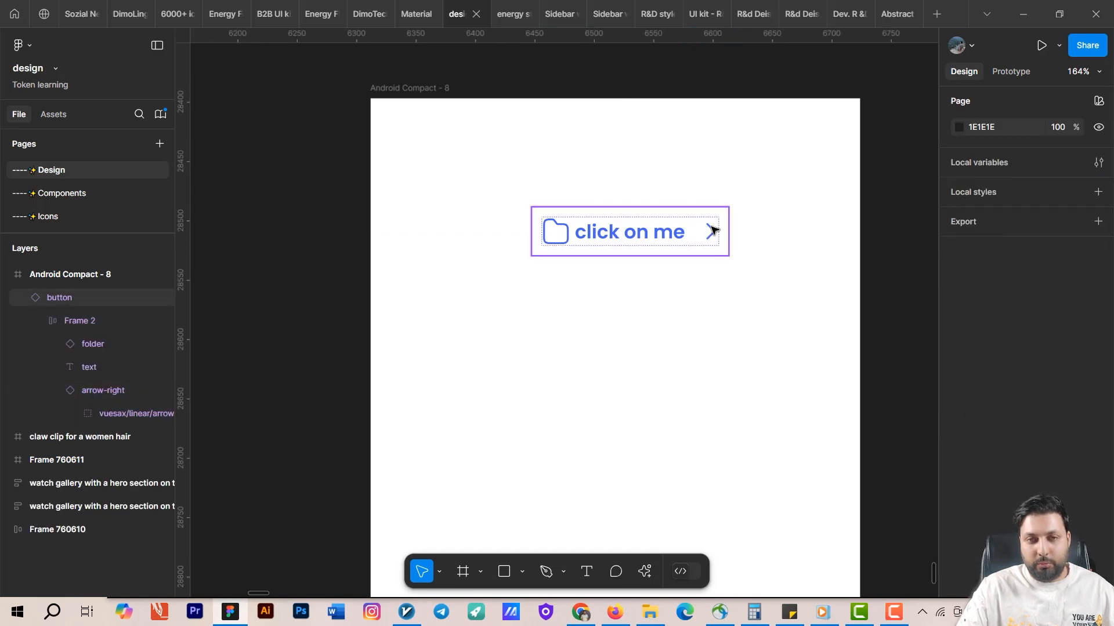
double_click(711, 231)
click(712, 232)
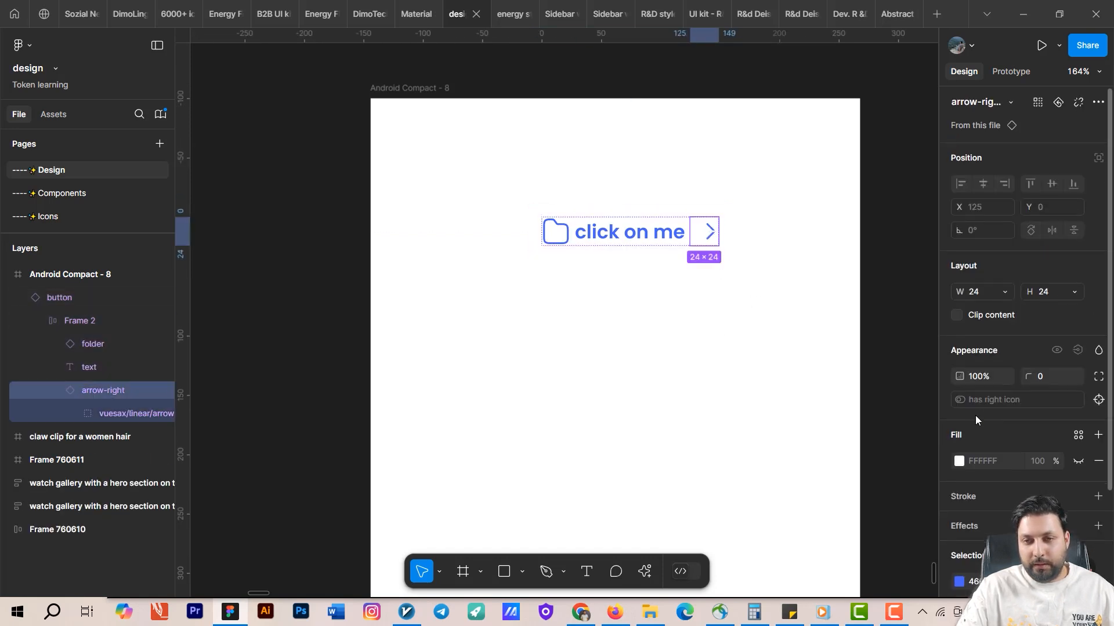
scroll(976, 415, down, 2)
click(959, 481)
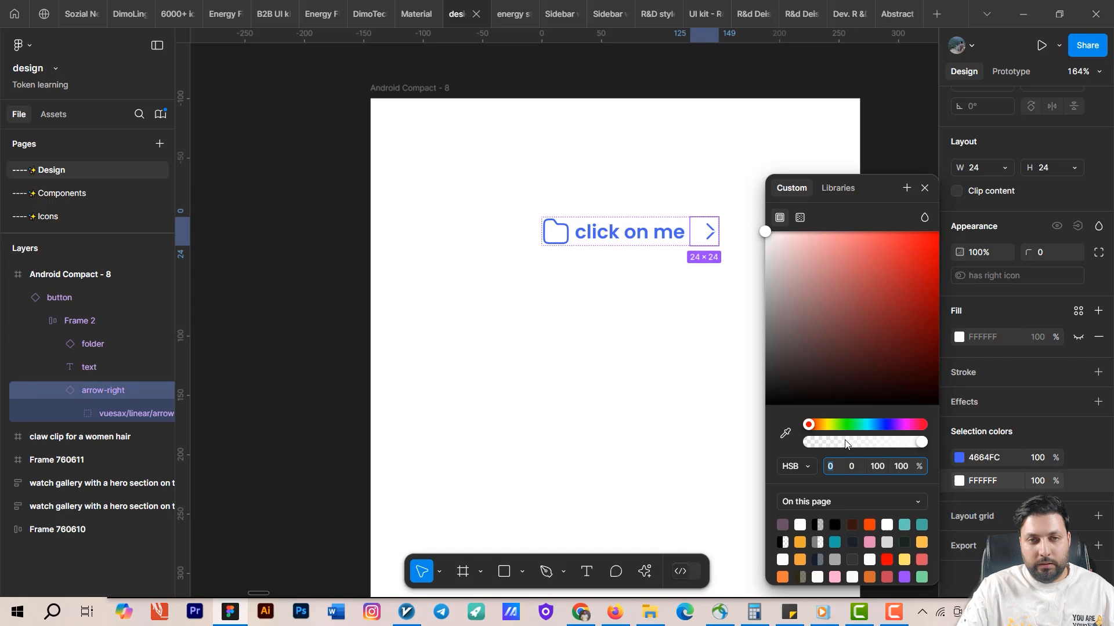
click(786, 433)
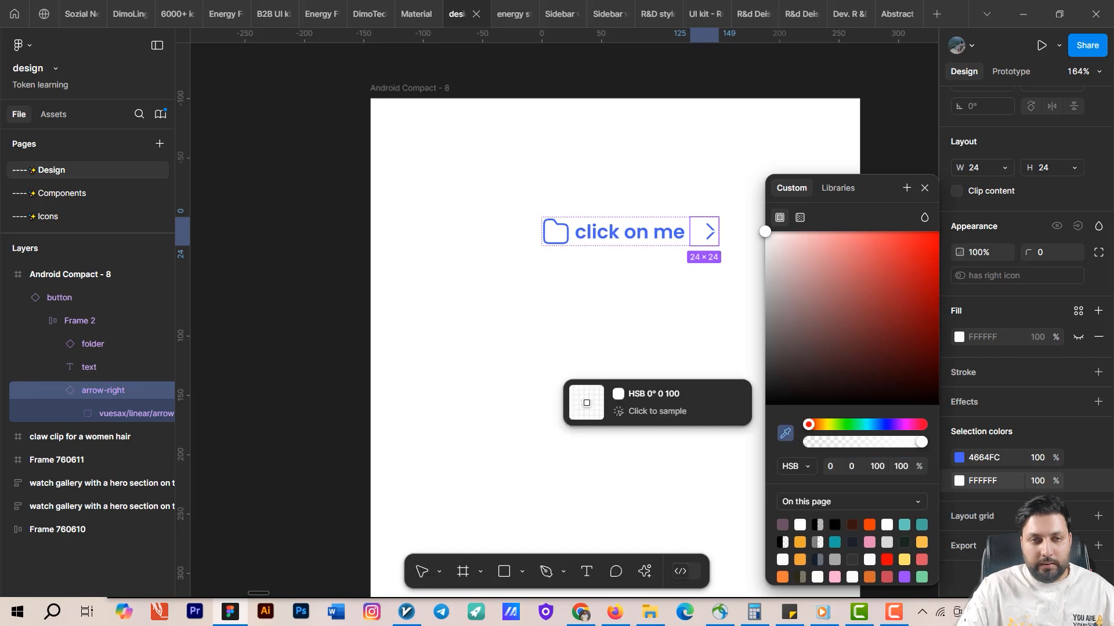
click(622, 225)
click(676, 311)
click(637, 230)
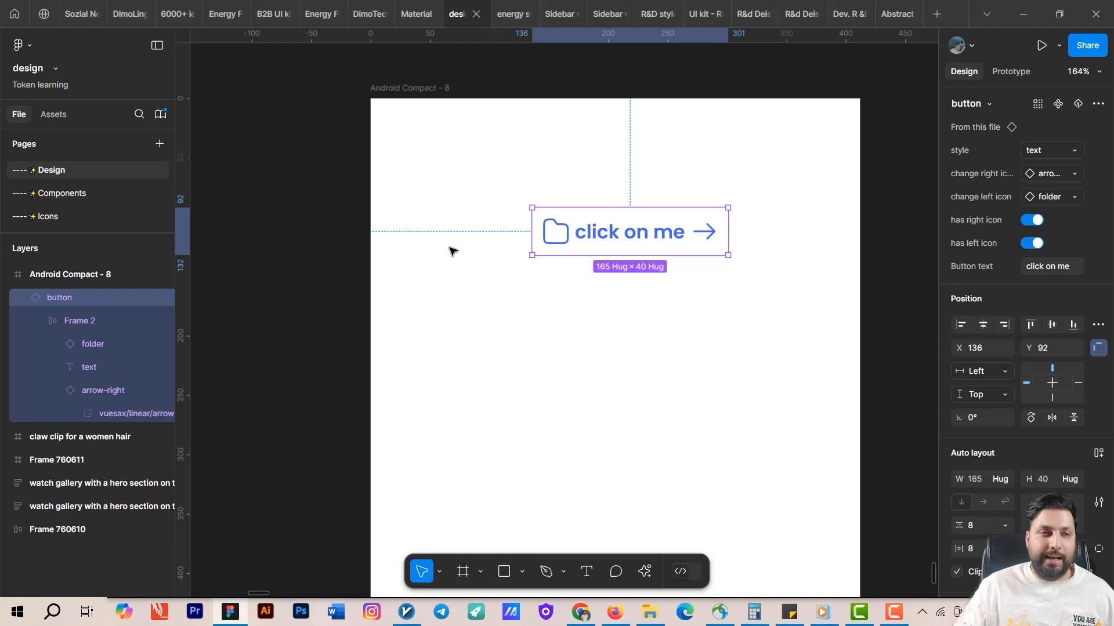
Select all the icons in the icons frame on the Icons page.
click(72, 217)
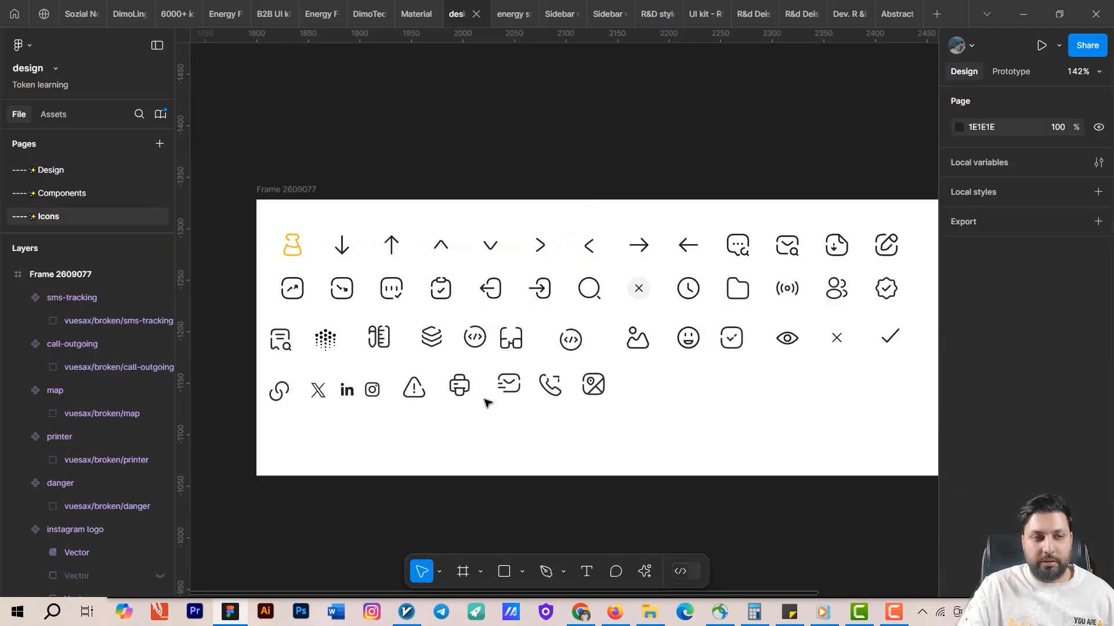
drag(906, 222, 264, 431)
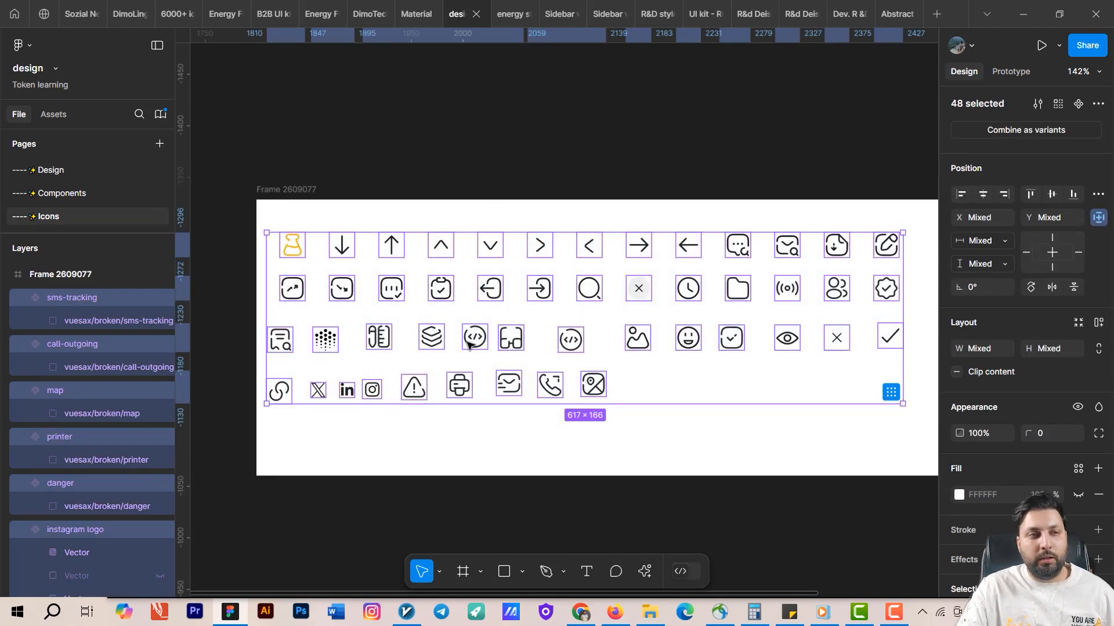
click(85, 191)
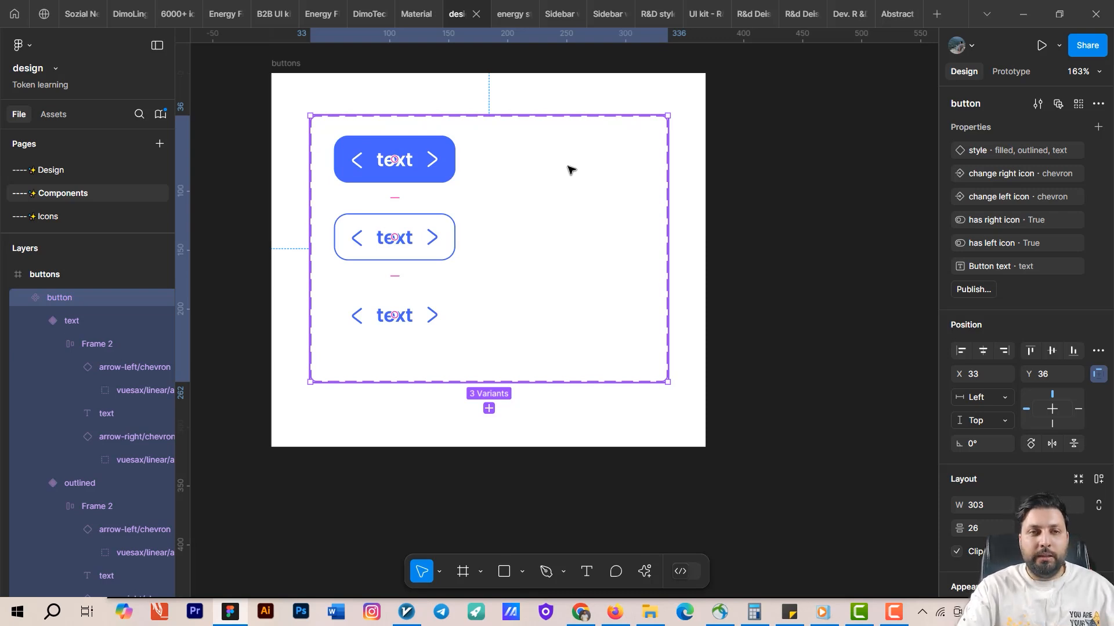
Duplicate the three button variants into a second column and set the copies' height to 56.
drag(509, 141, 320, 360)
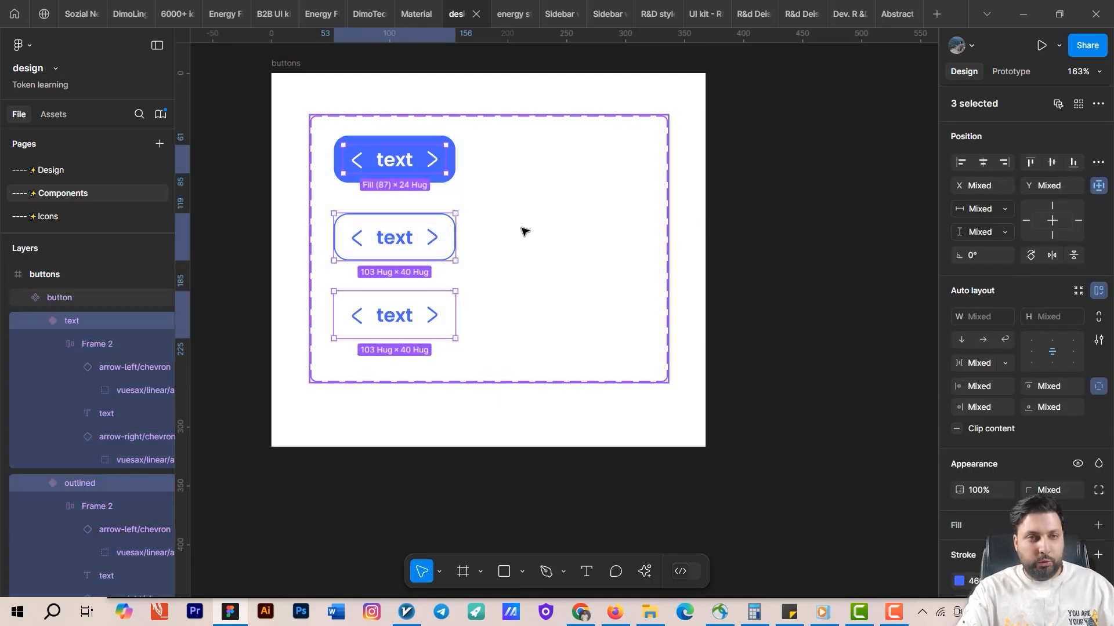
click(502, 167)
double_click(436, 154)
shift+click(415, 229)
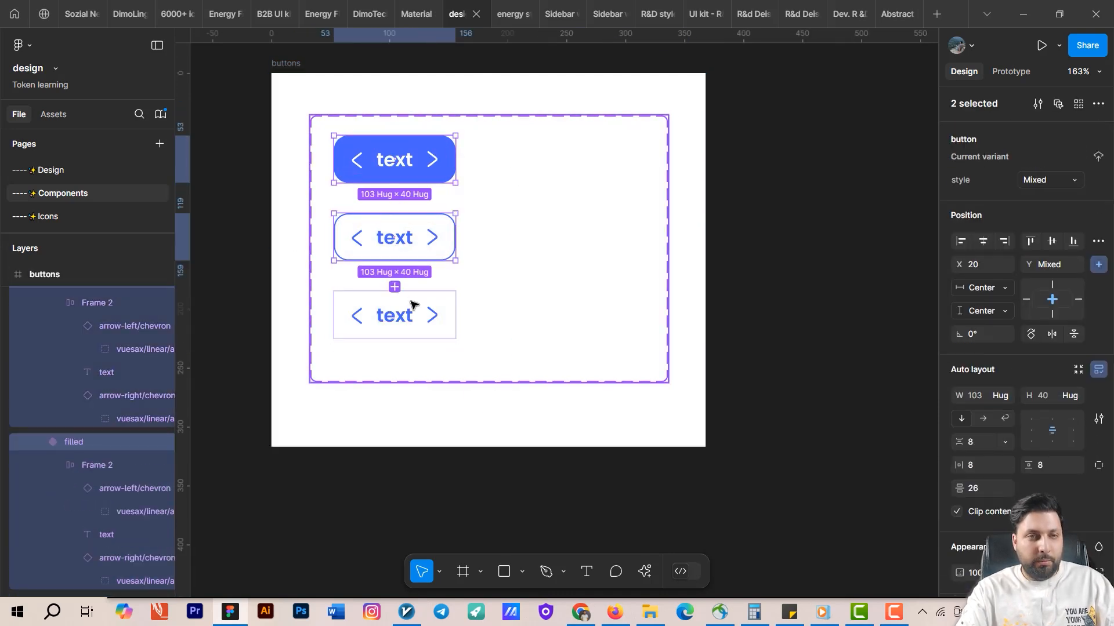
shift+click(412, 304)
key(ctrl+d)
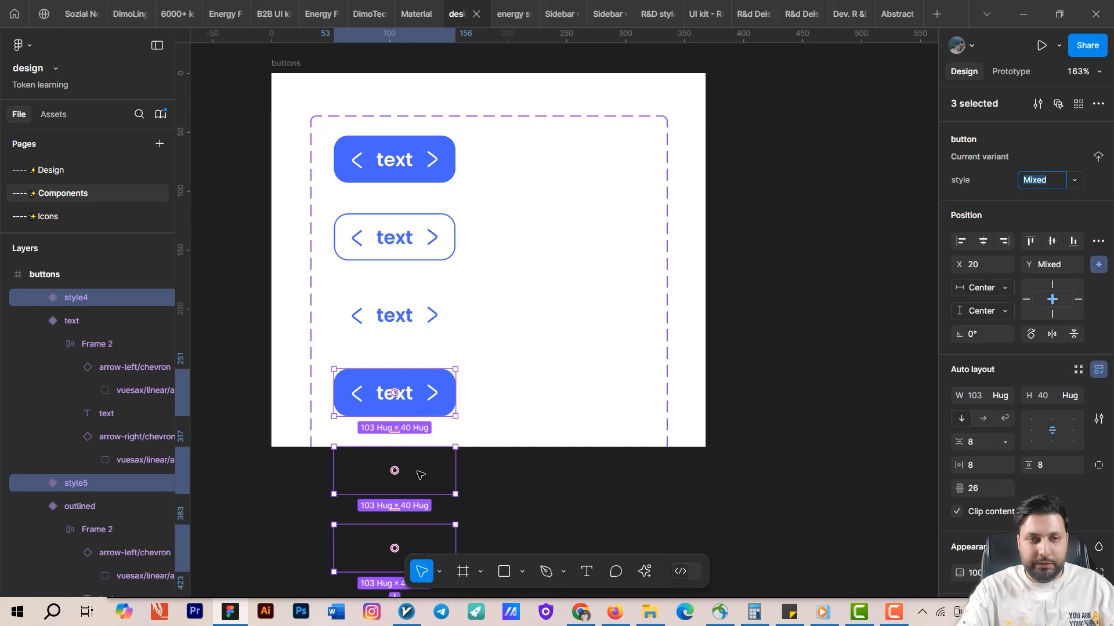
drag(421, 475, 593, 249)
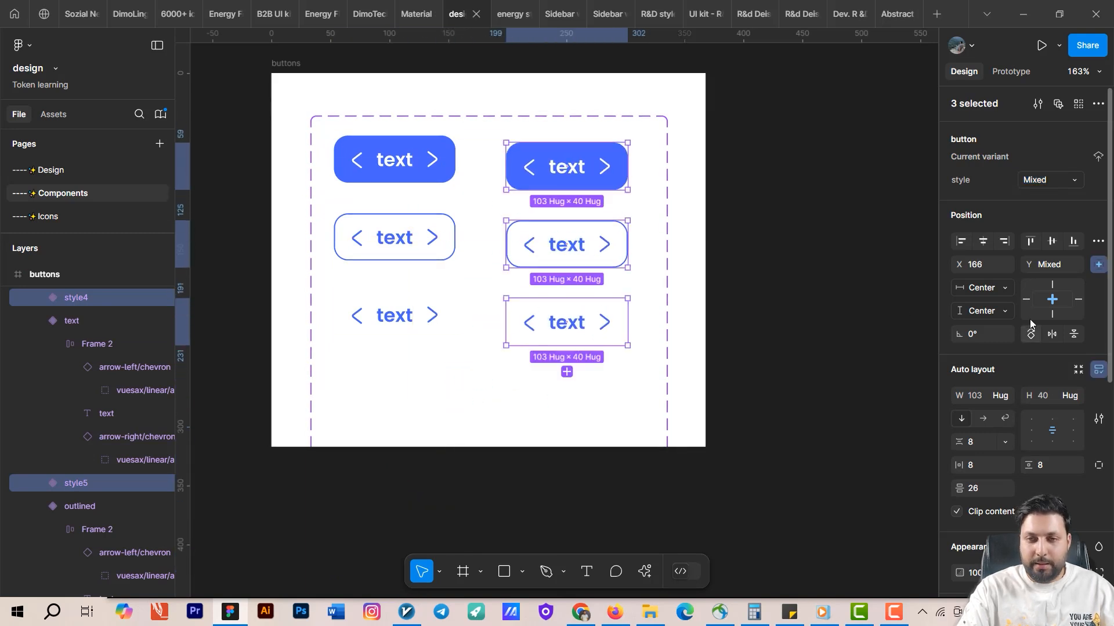
click(1043, 397)
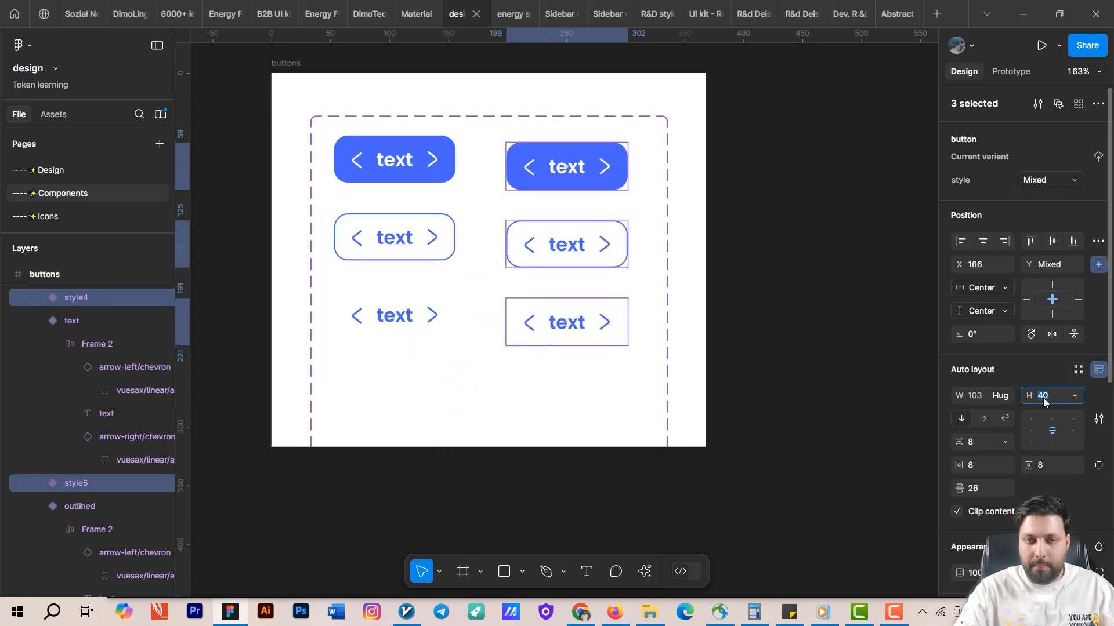
key(Return)
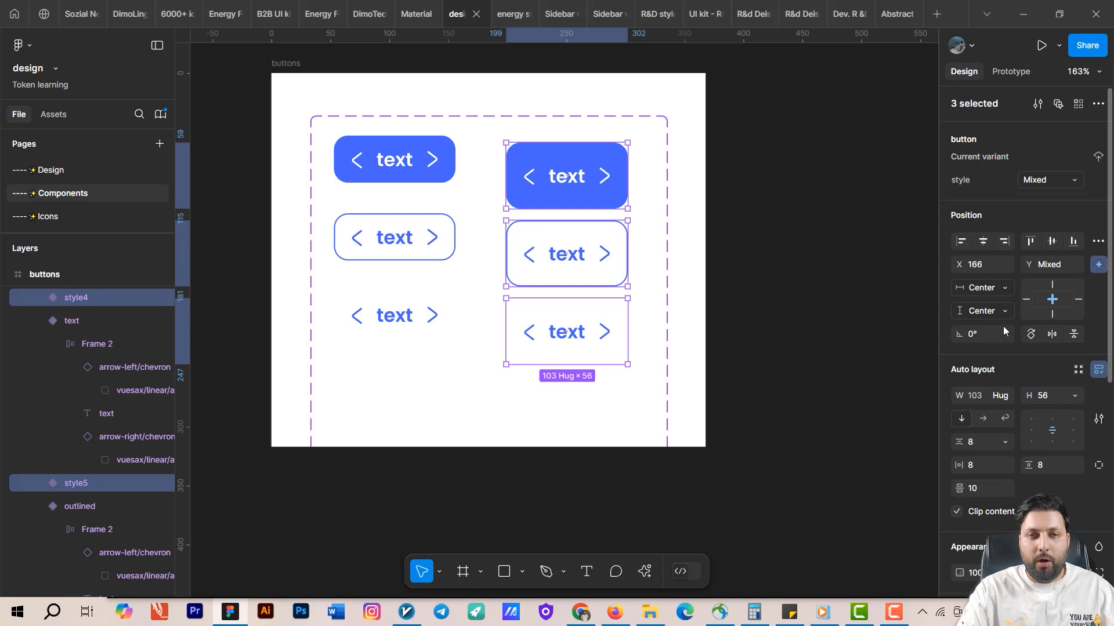
Nudge the duplicated variants up slightly and shrink the component set's frame height to fit the variants.
drag(594, 190, 594, 185)
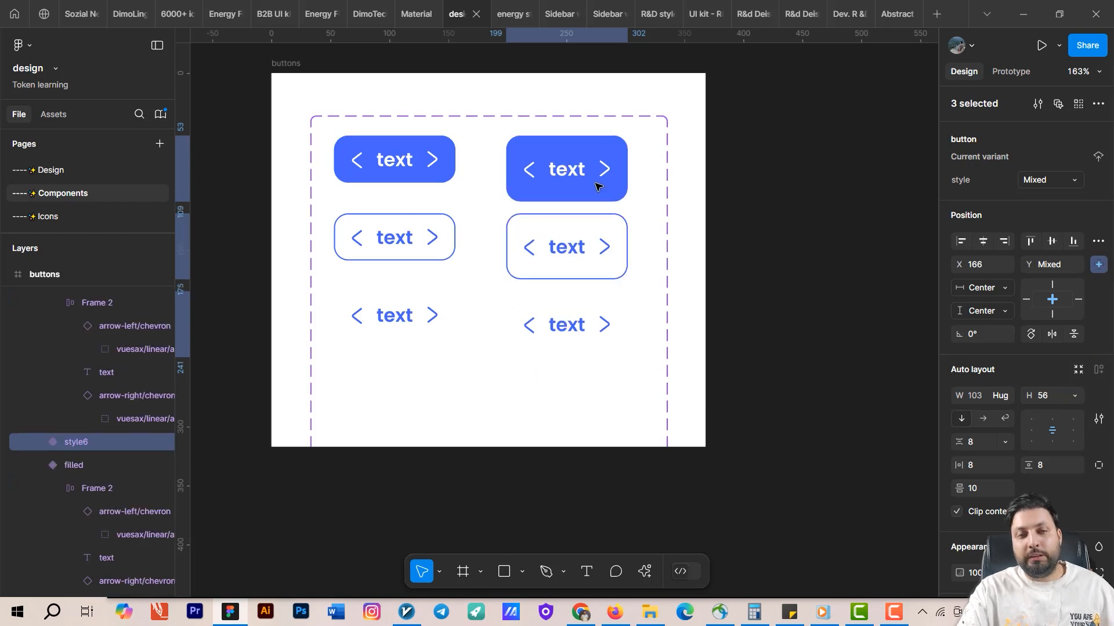
click(657, 272)
scroll(735, 413, down, 2)
drag(625, 523, 621, 321)
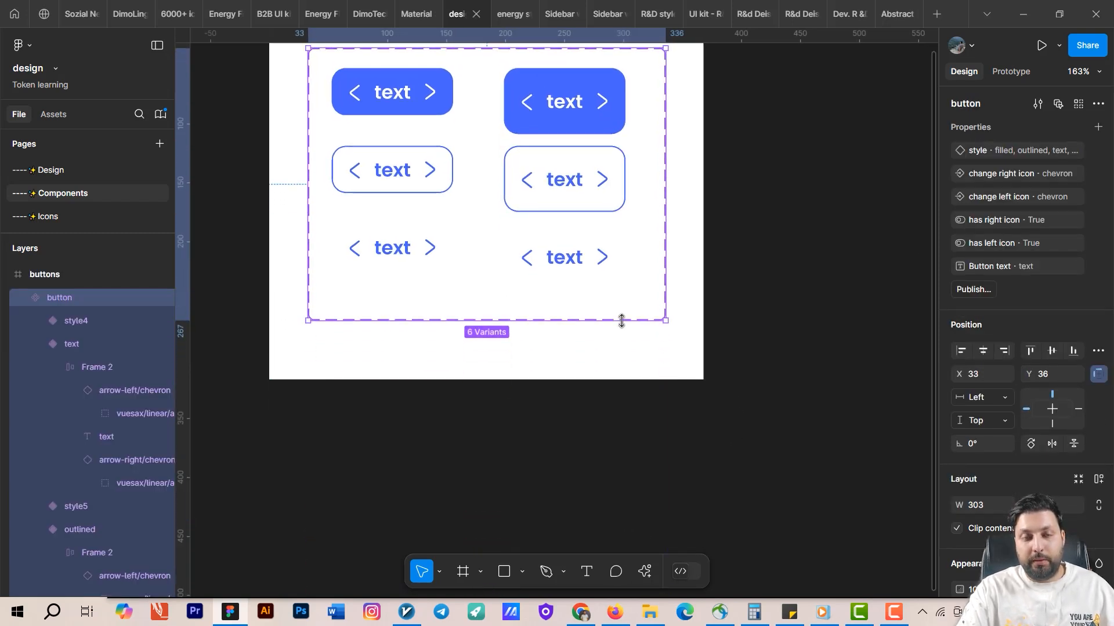
scroll(640, 295, up, 2)
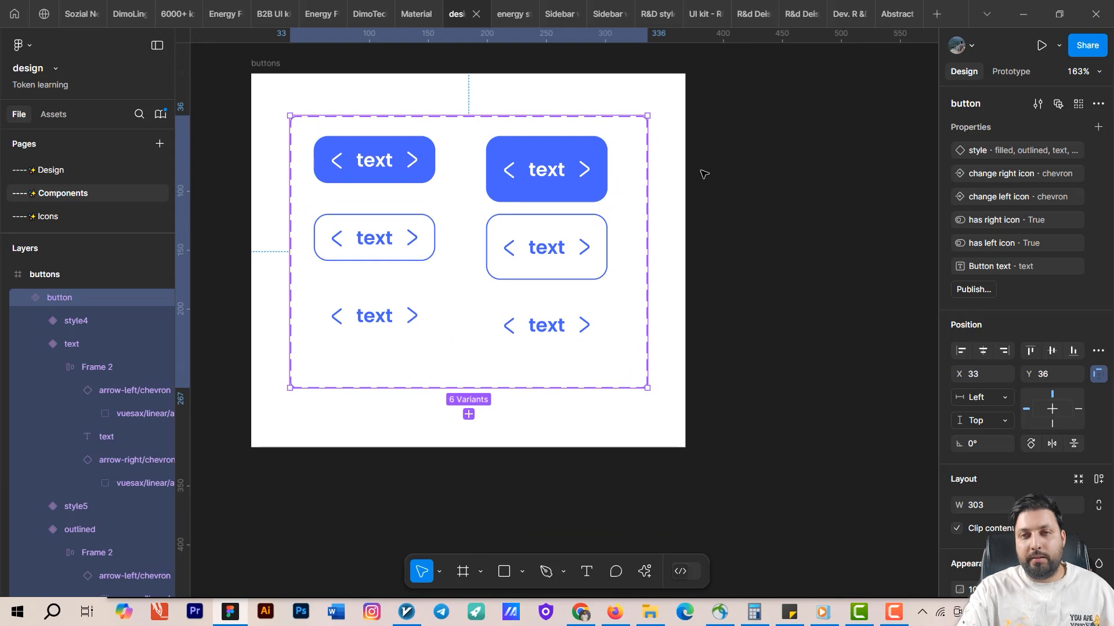
Create a new variant property named size on the button component set.
click(1098, 127)
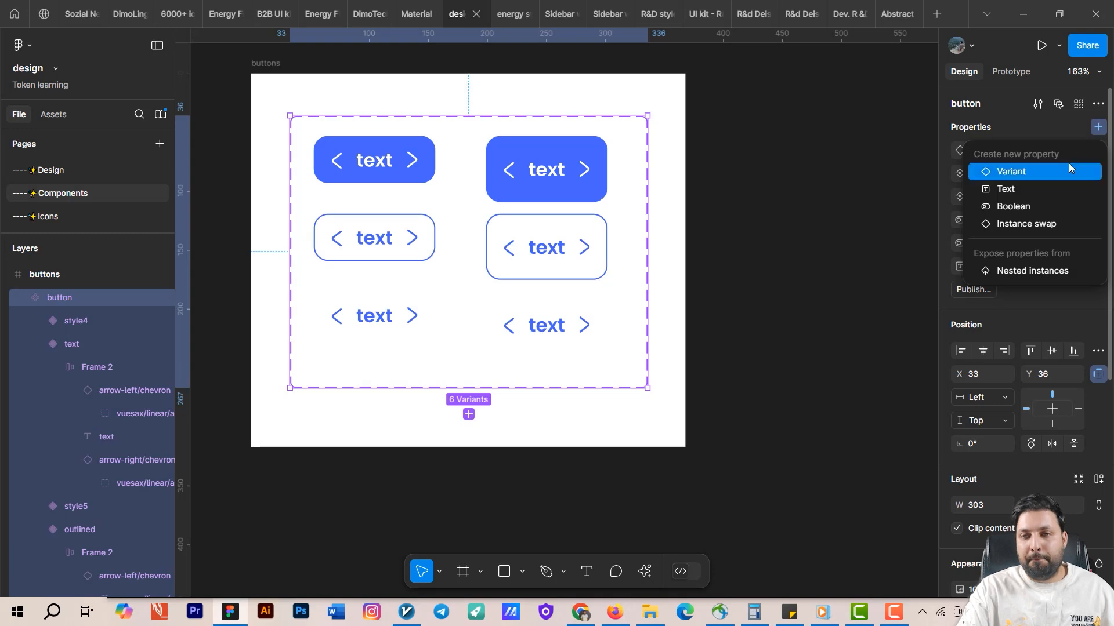
click(1040, 169)
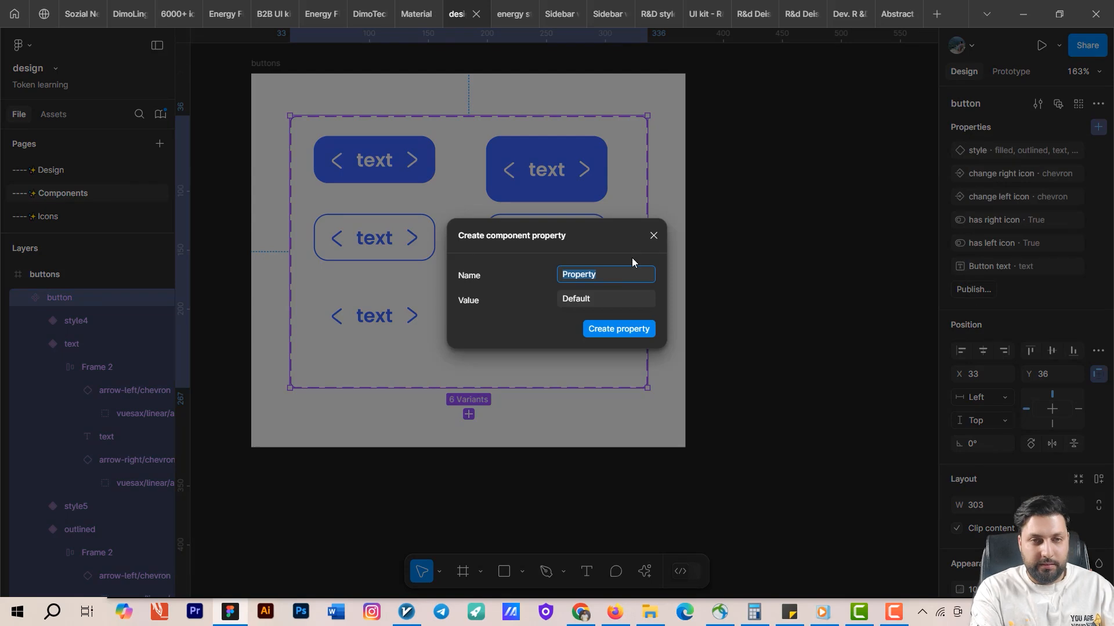
text(size)
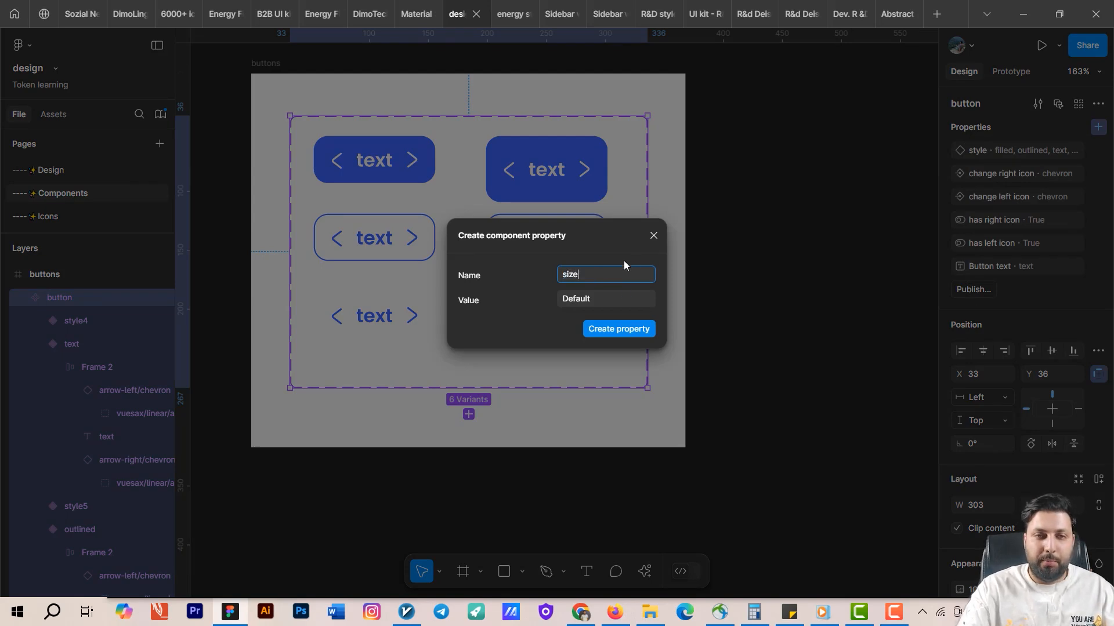
click(638, 335)
Select the three 56-high variants and set their size property to big.
click(574, 173)
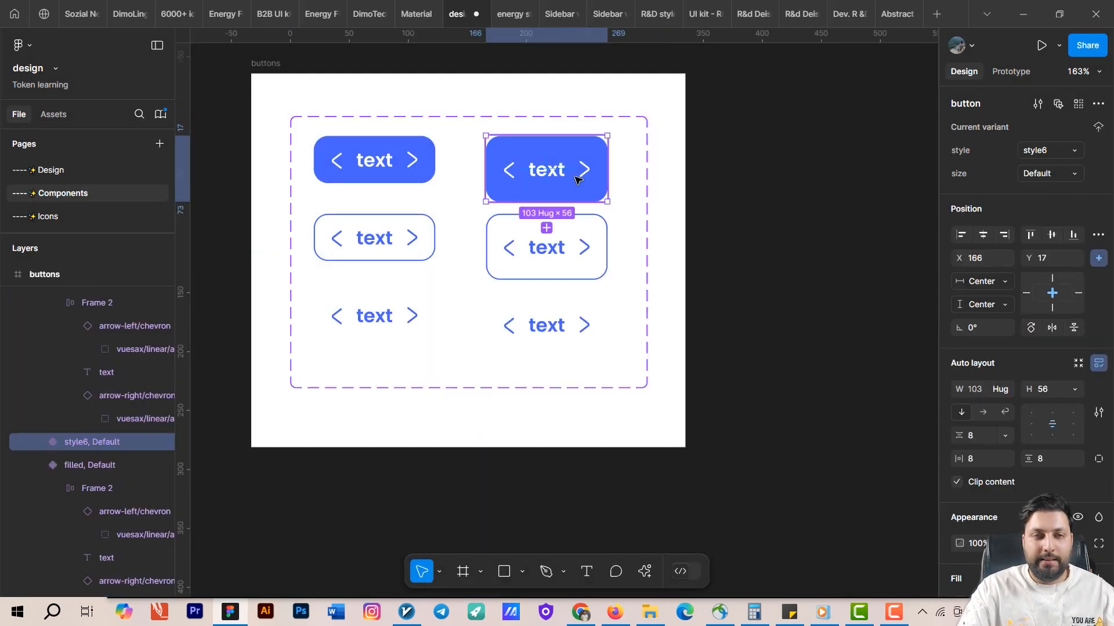
shift+click(562, 254)
shift+click(557, 323)
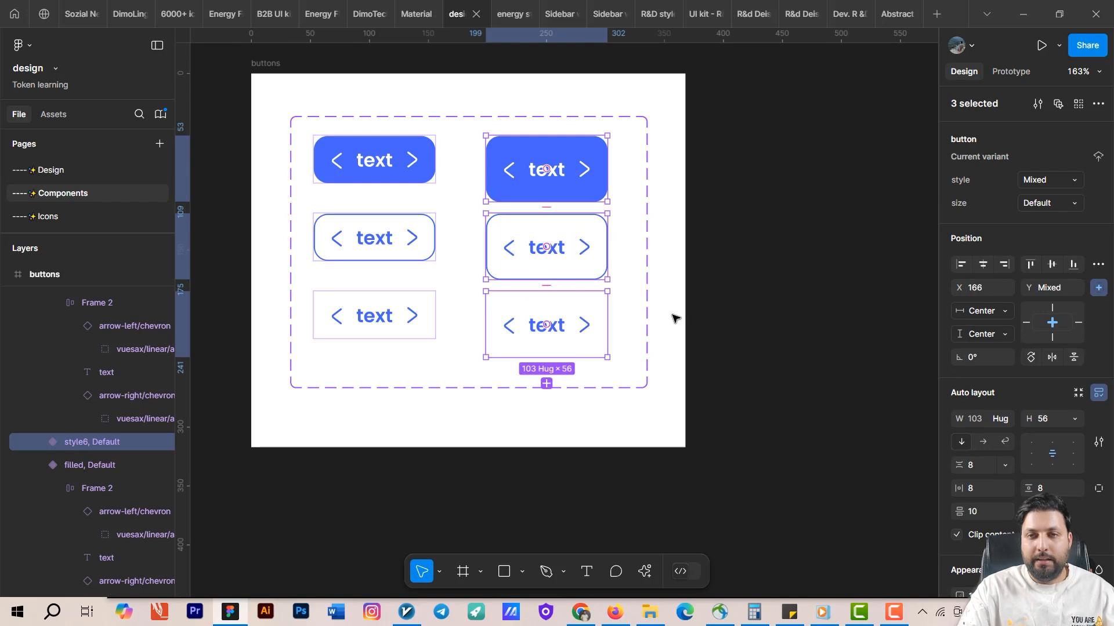
click(1055, 203)
text(big)
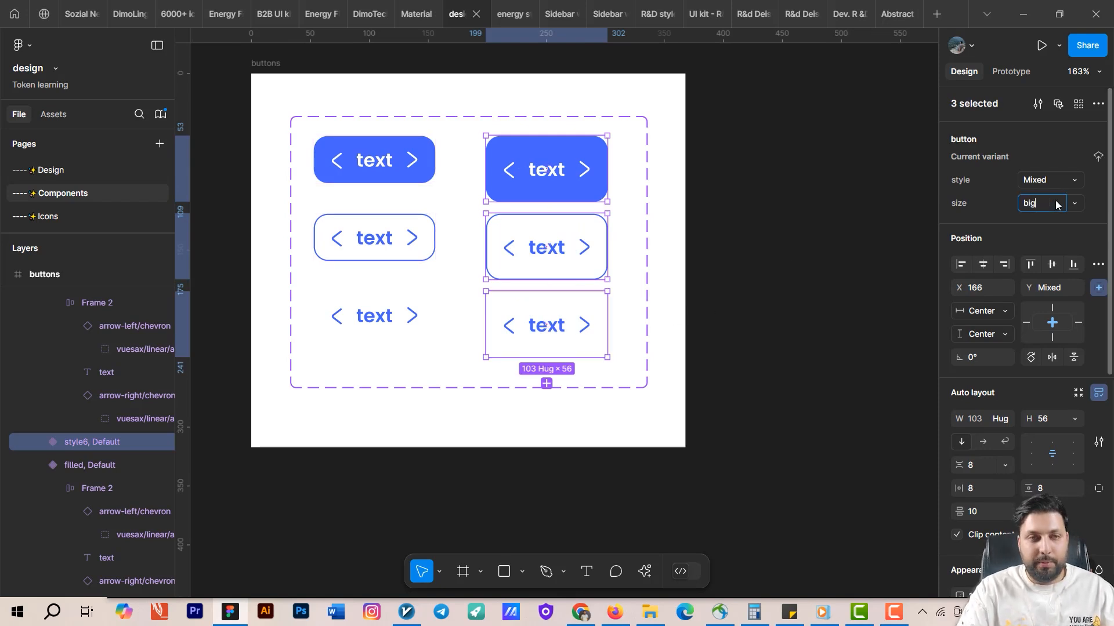
key(Return)
Select the three original 40-high variants and set their size property to small.
click(374, 160)
shift+click(374, 238)
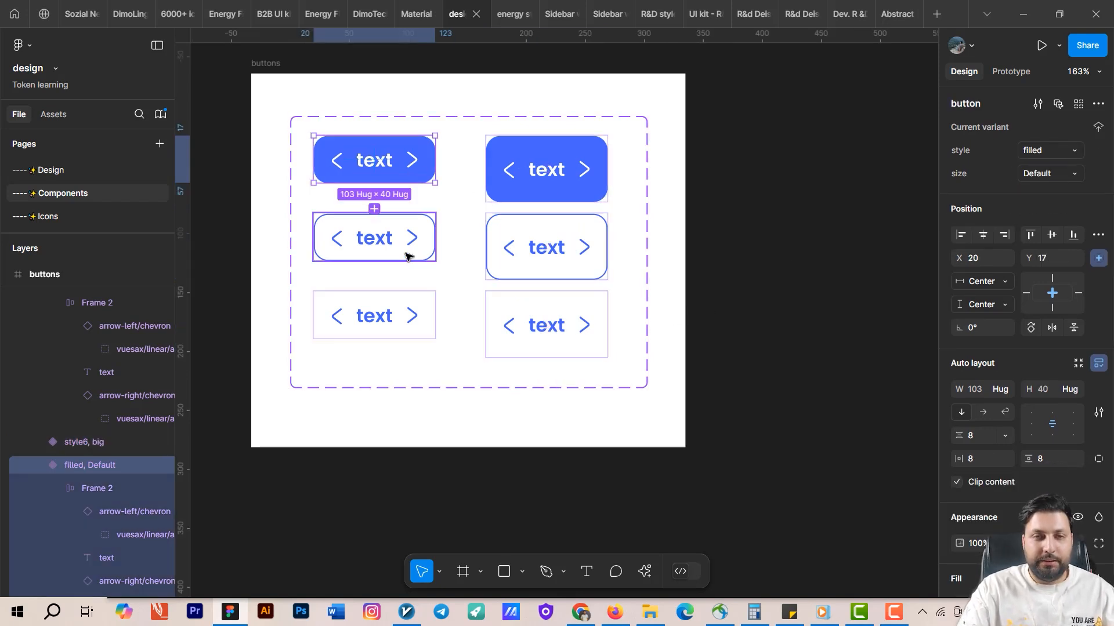
shift+click(404, 326)
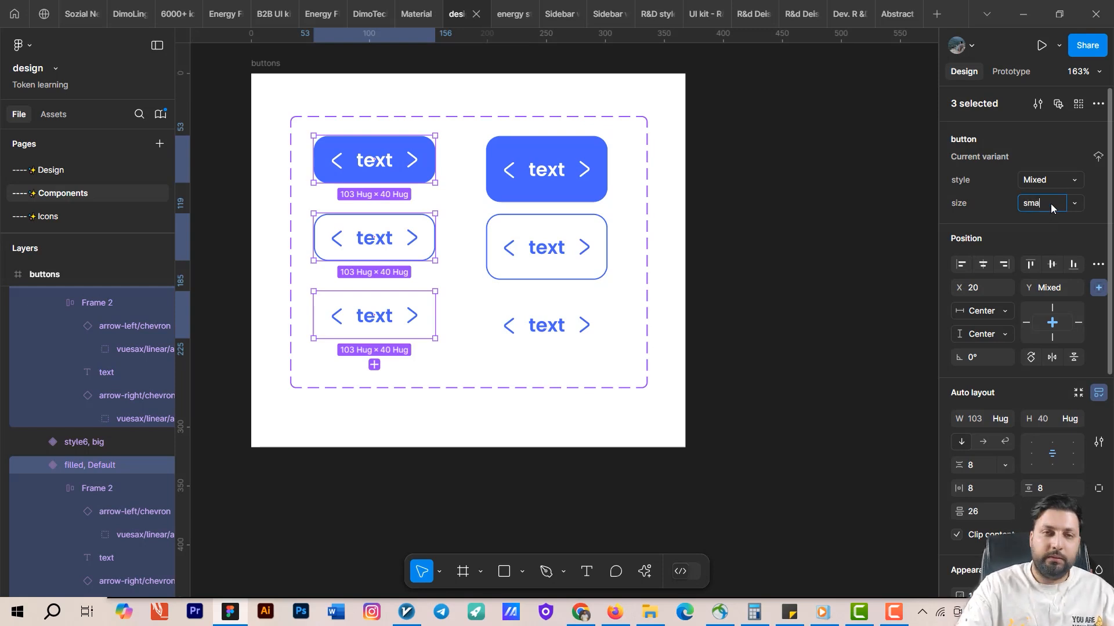
click(681, 288)
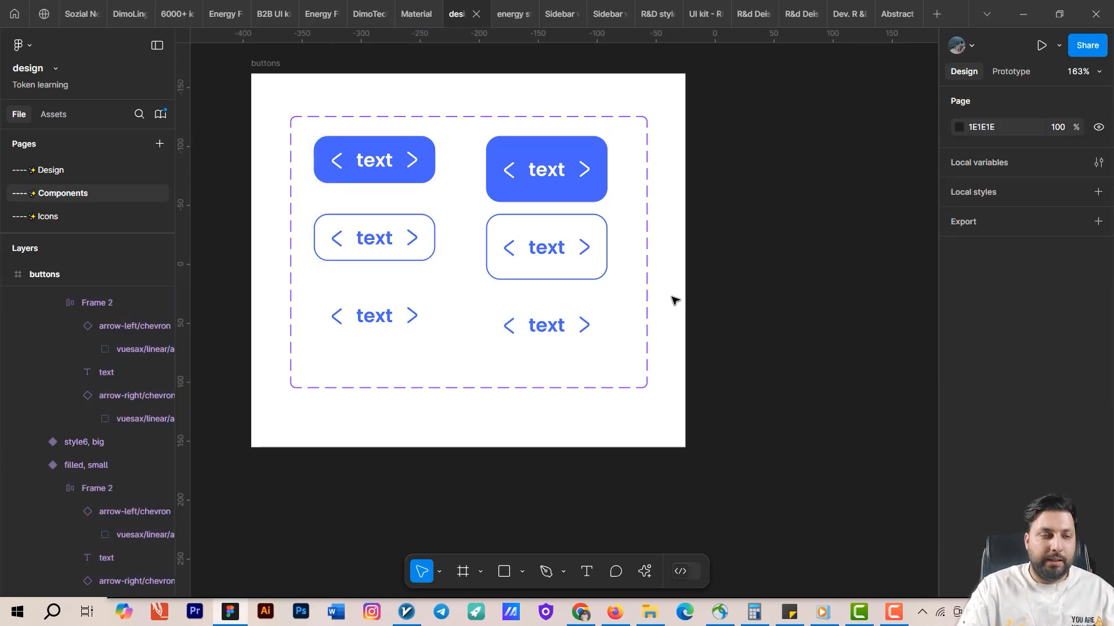
On the Design page, set the button instance's style to filled and its size to big.
click(56, 170)
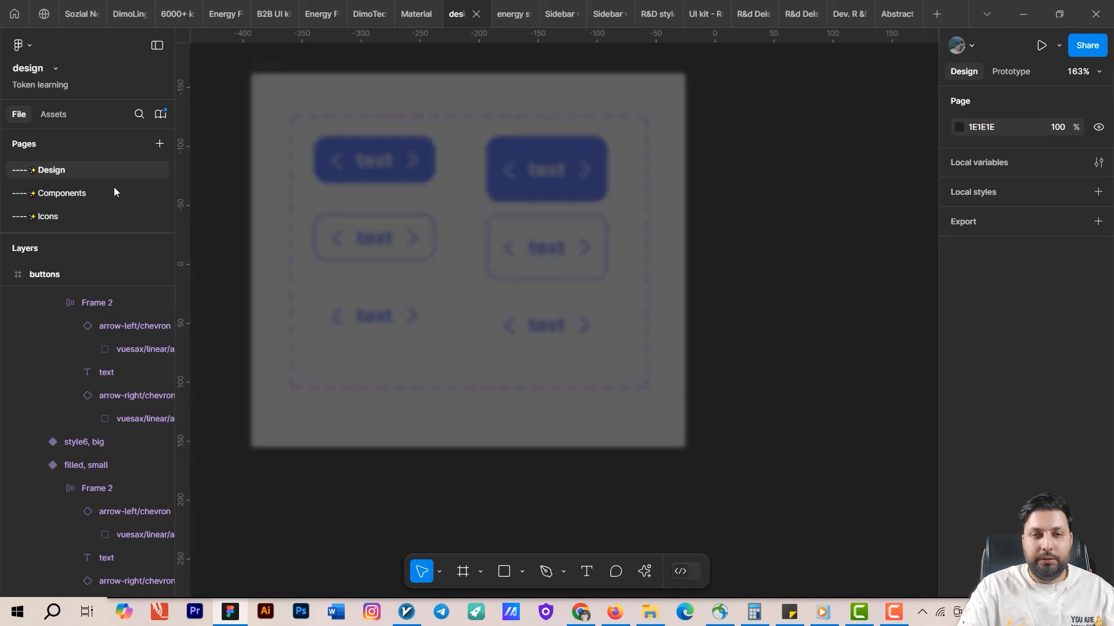
click(573, 250)
click(660, 285)
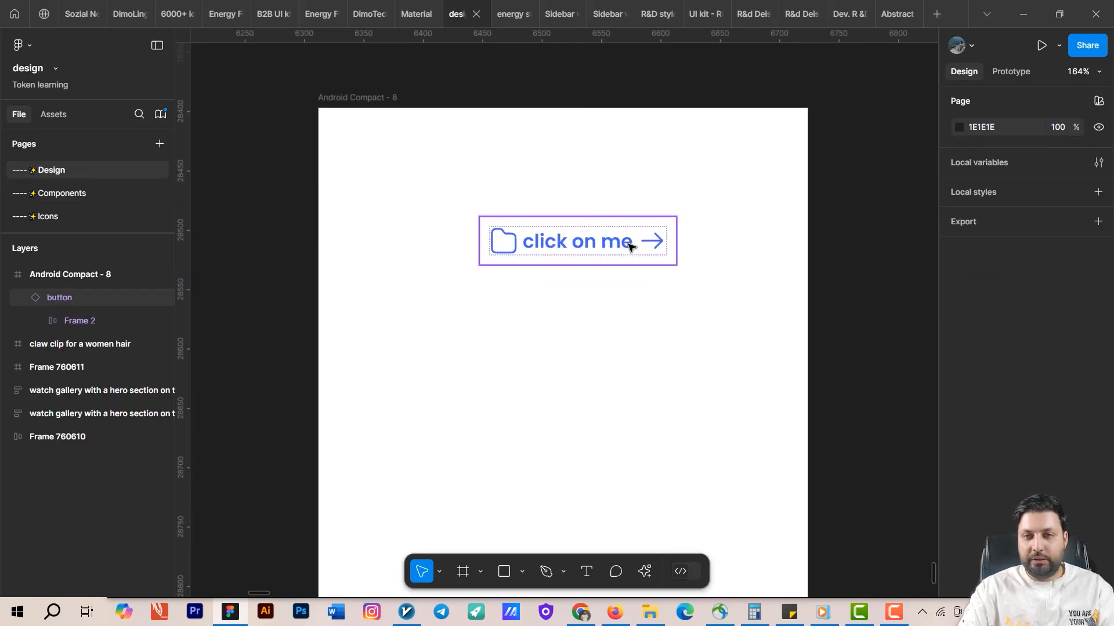
click(630, 248)
click(1060, 152)
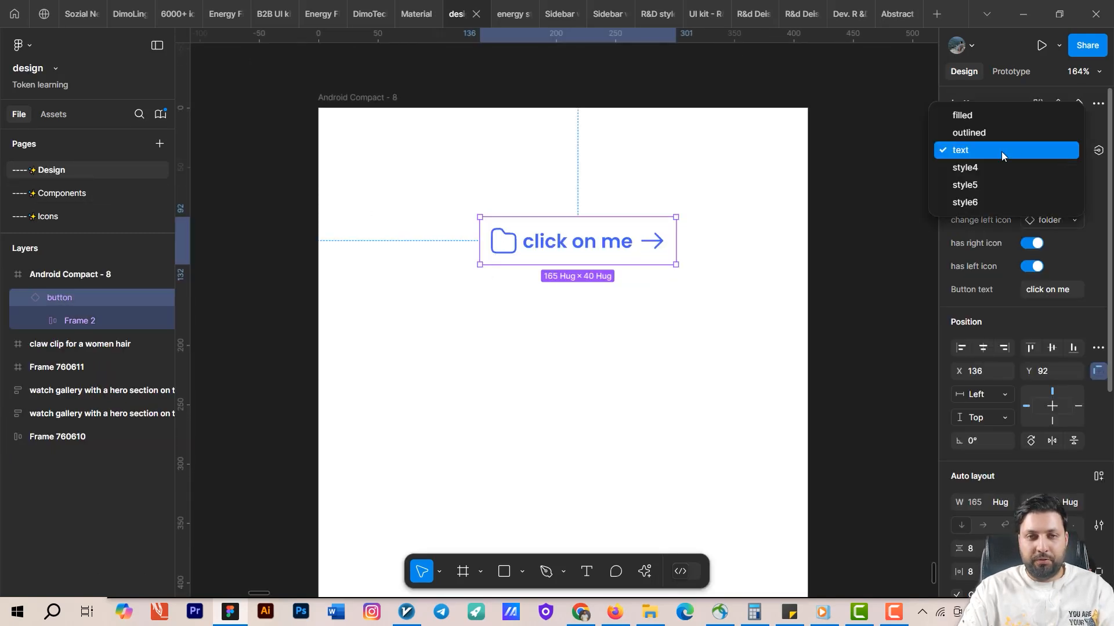
click(993, 115)
click(1058, 174)
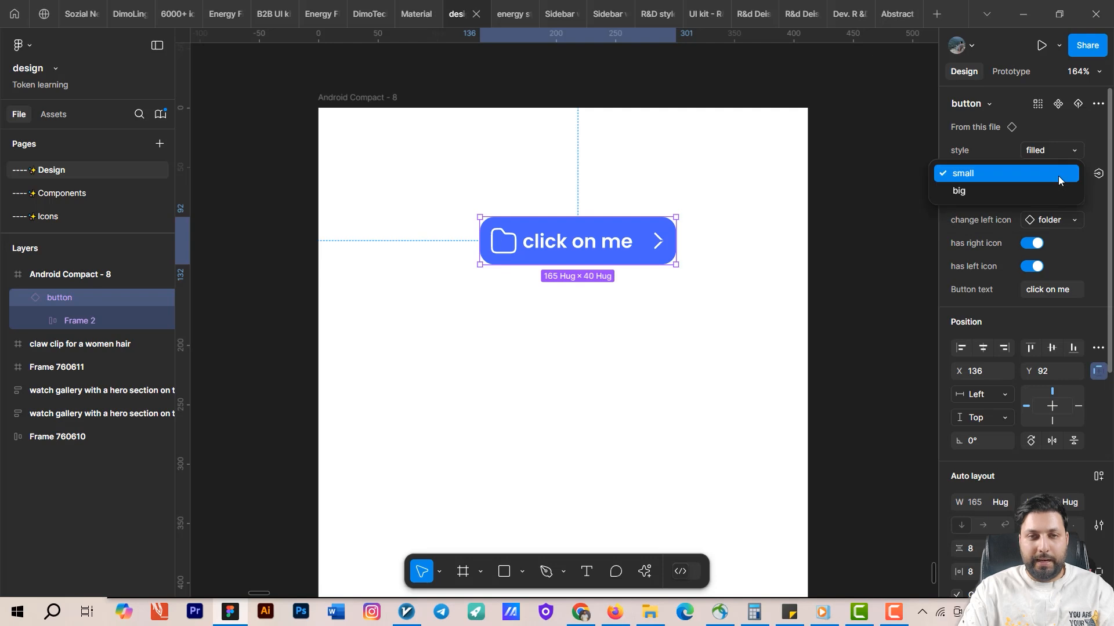
click(1015, 190)
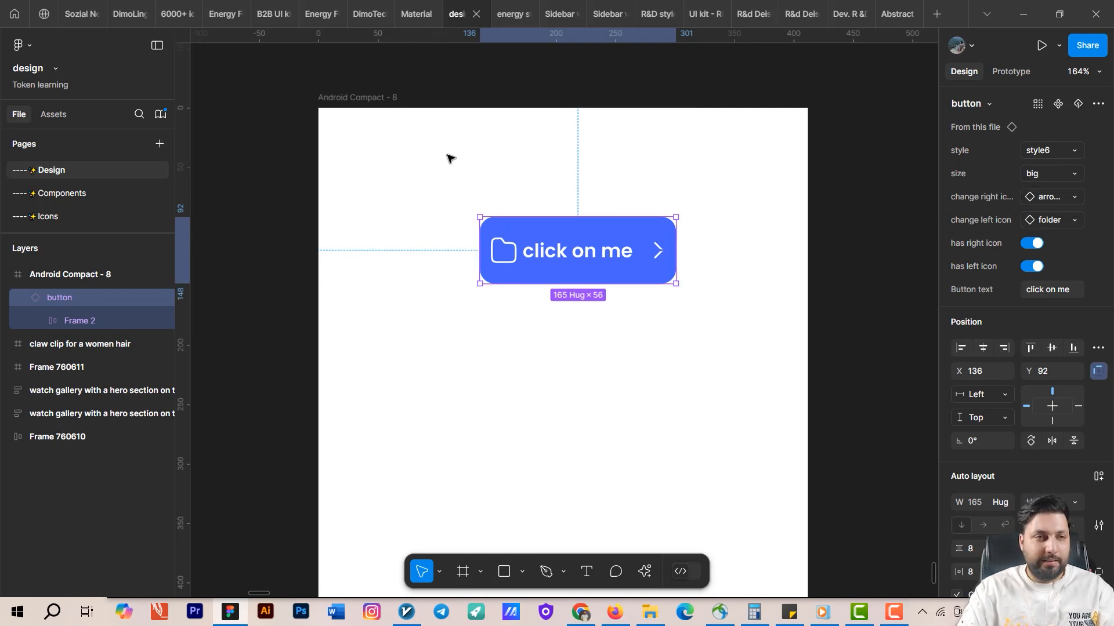
On the Components page, set the top big variant's style to filled.
click(45, 193)
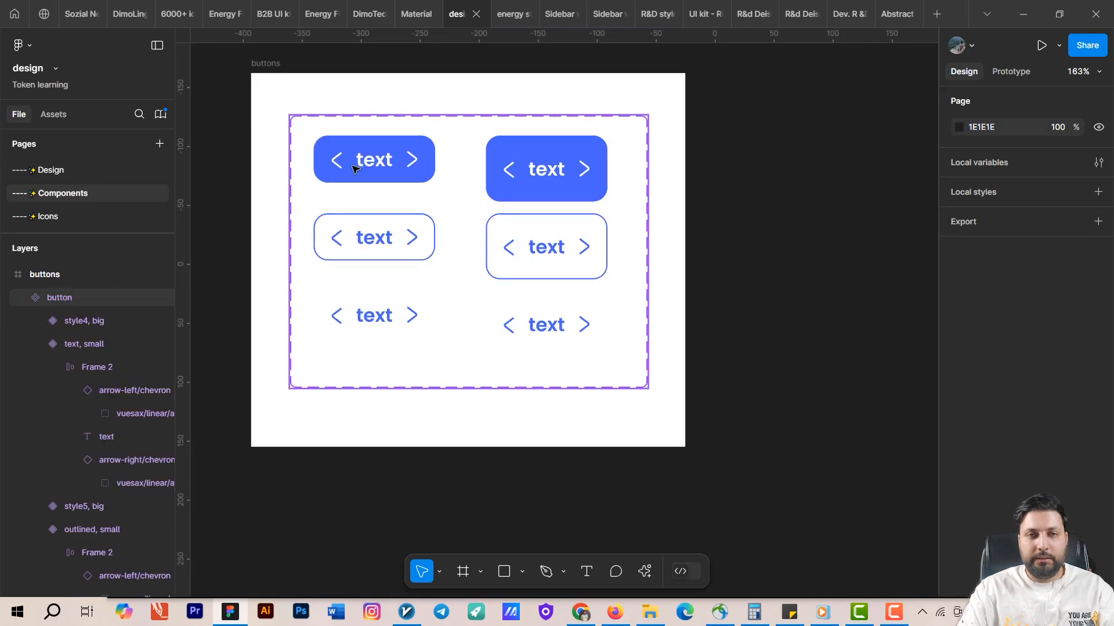
click(543, 191)
click(1042, 149)
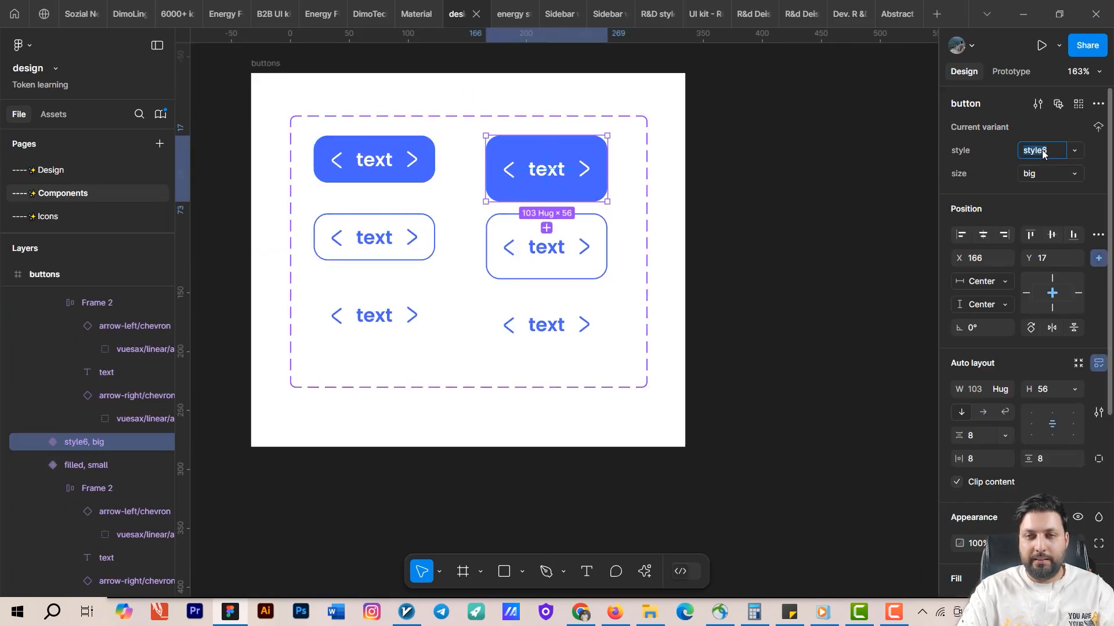
click(1073, 151)
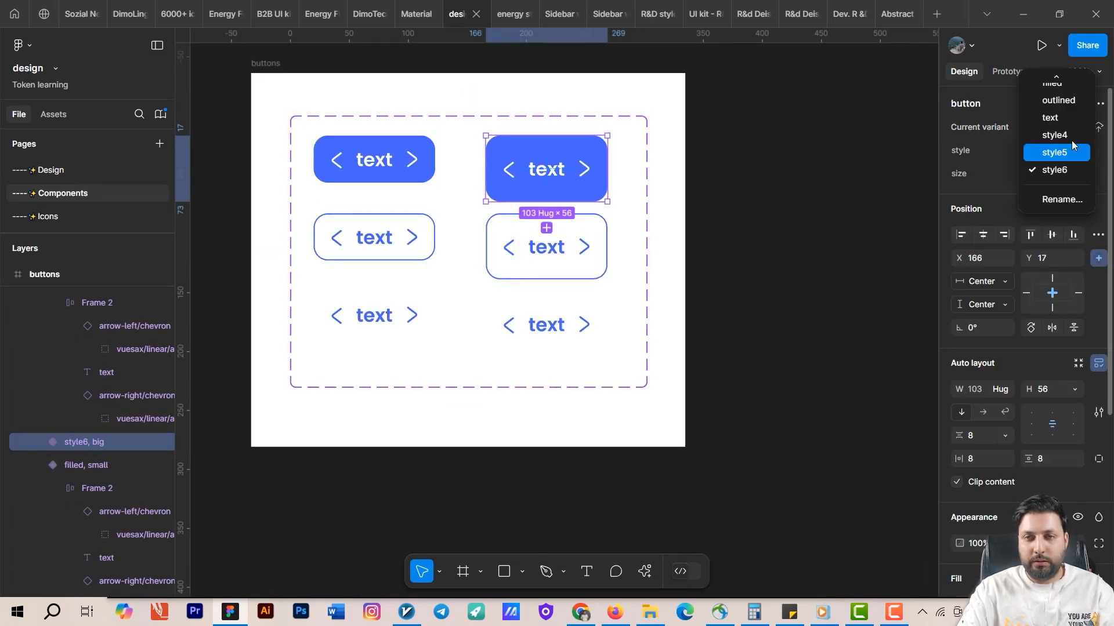
click(1054, 152)
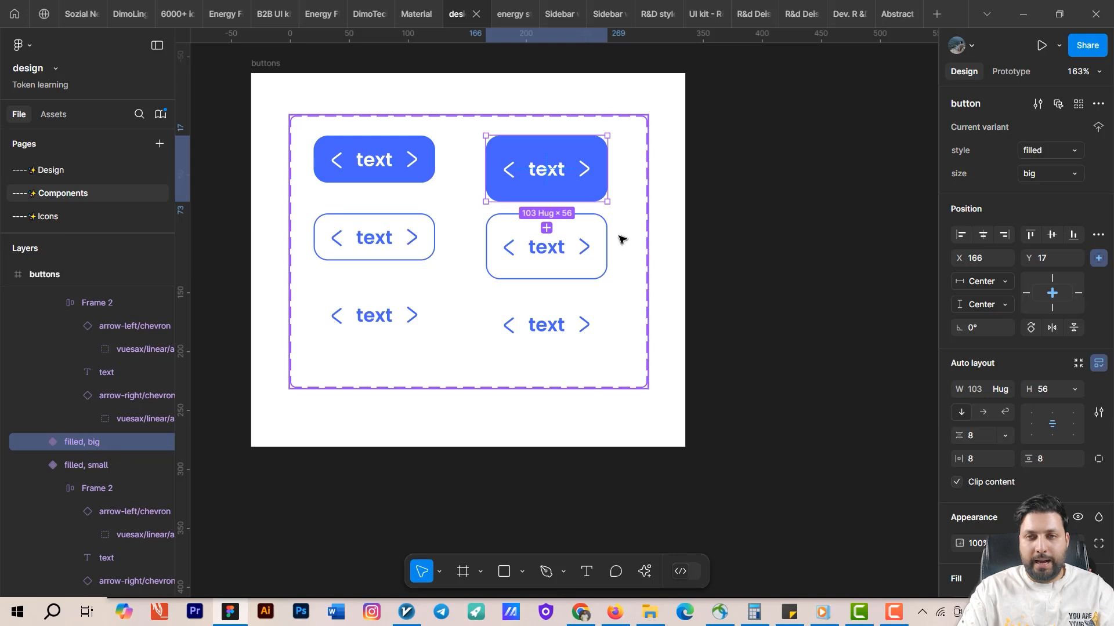
Set the middle big variant's style to outlined.
click(1067, 153)
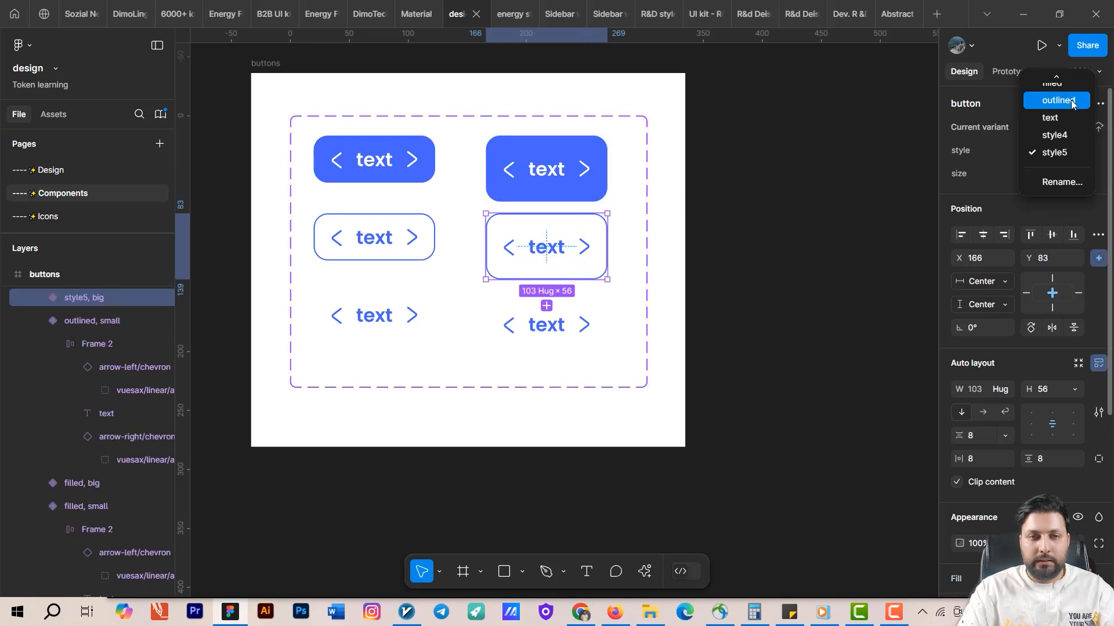
click(1050, 99)
key(ctrl+d)
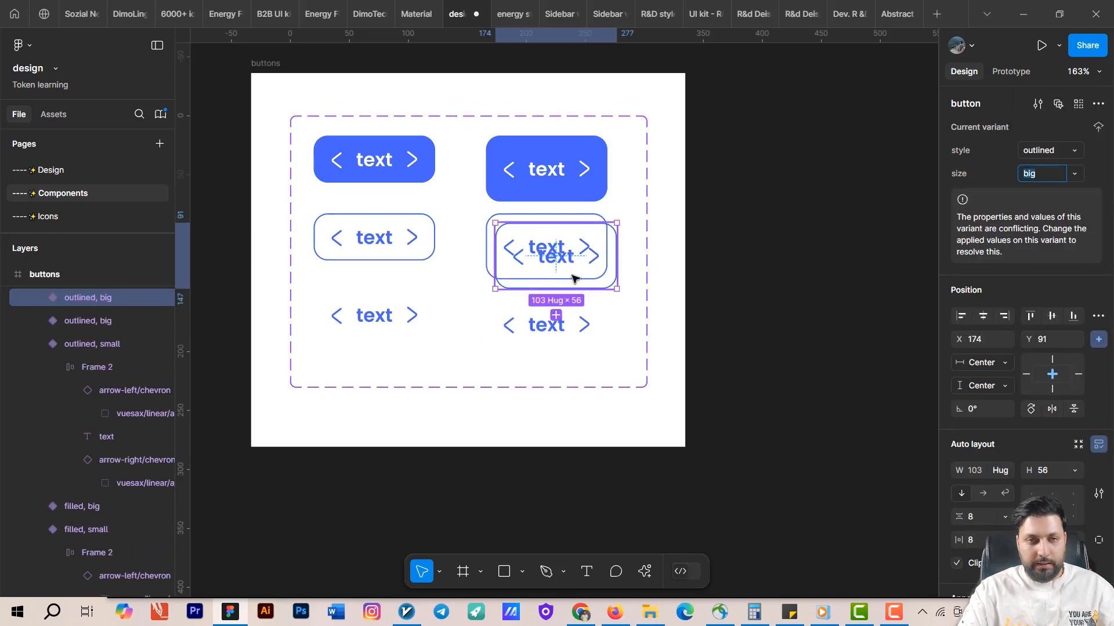
key(ctrl+z)
Set the bottom big variant's style to text.
click(587, 309)
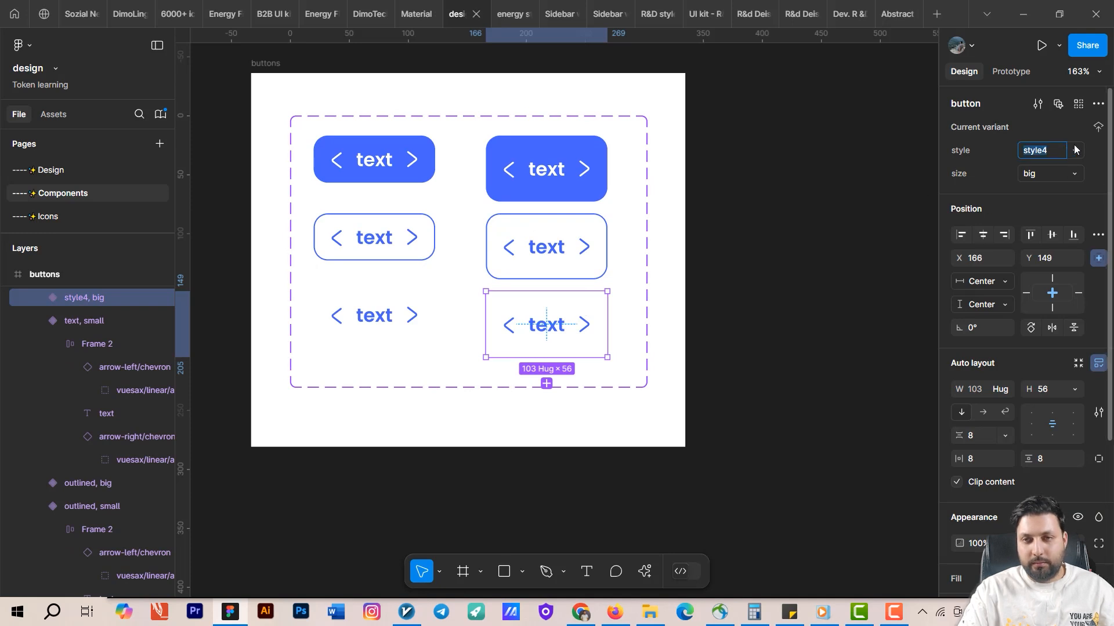
click(1074, 152)
click(1051, 133)
click(657, 229)
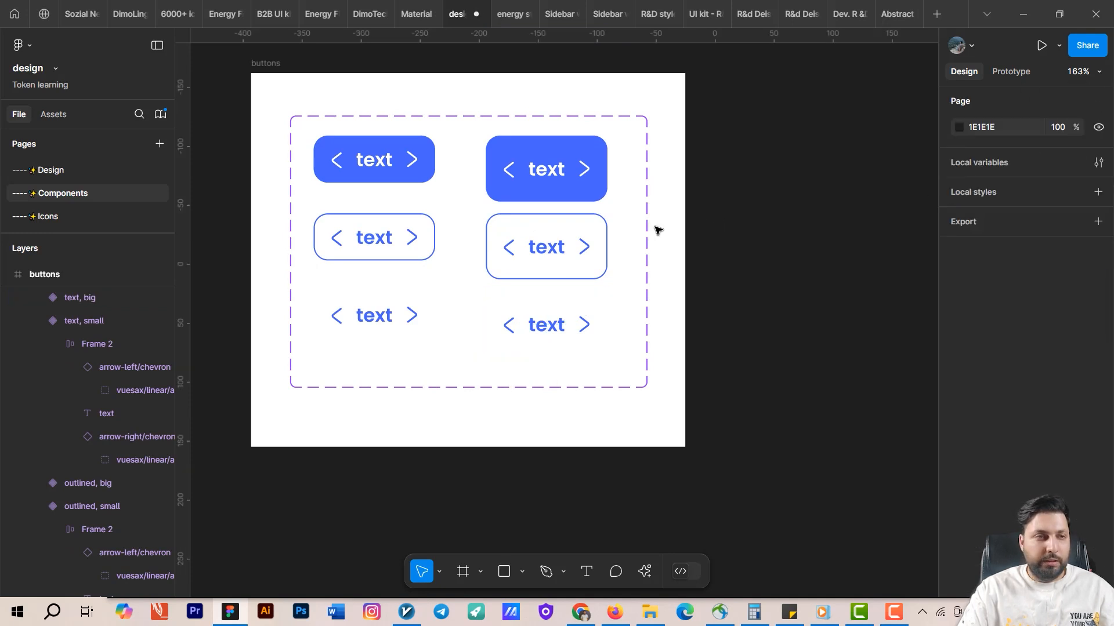
On the Design page, switch the button instance's size to small.
click(75, 169)
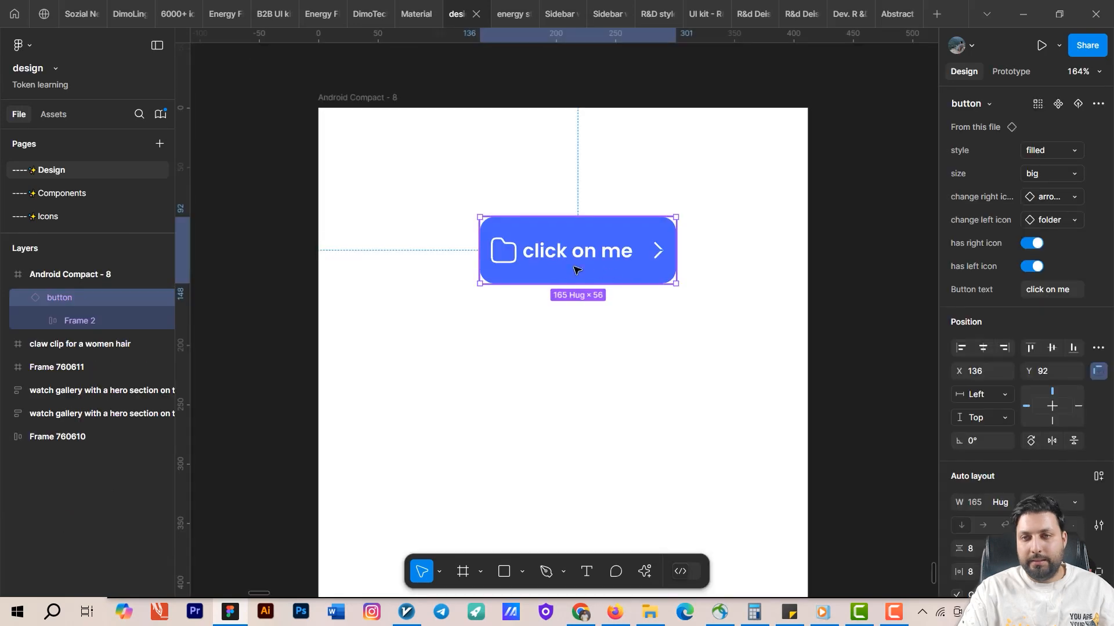
click(1053, 173)
click(1032, 161)
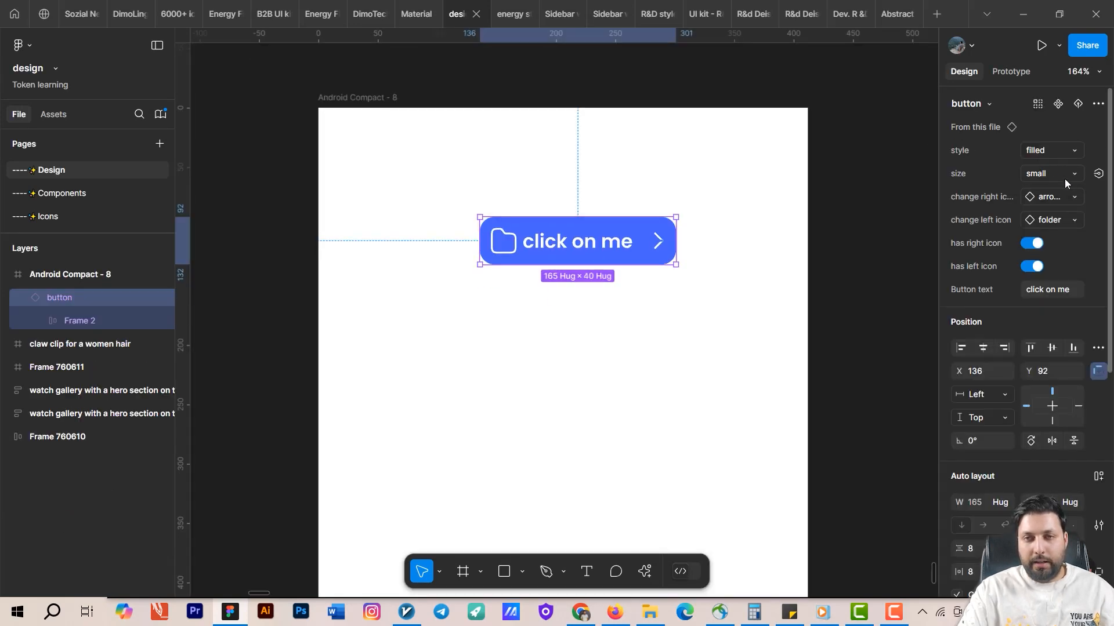
Set the button instance's style to outlined and its size to big.
click(1060, 149)
click(998, 167)
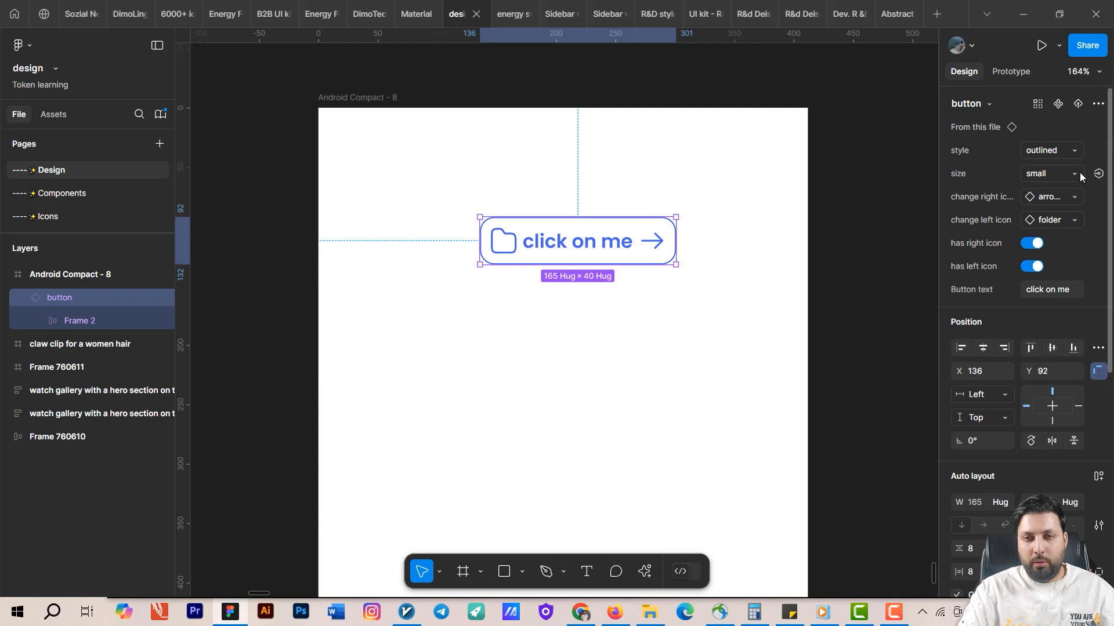
click(1055, 173)
click(971, 191)
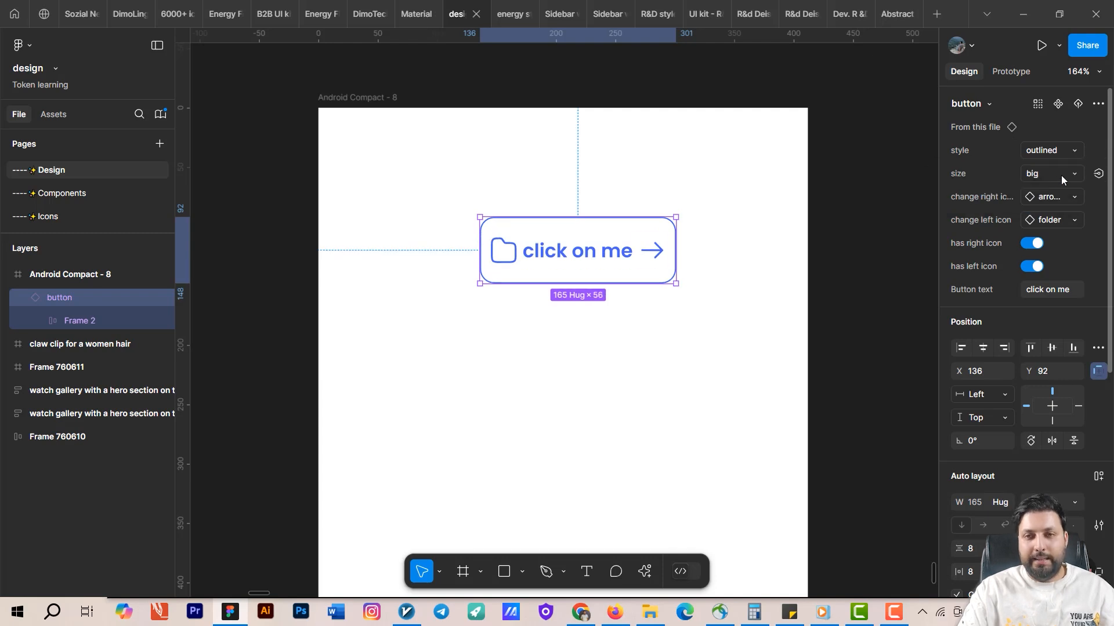
Set the instance's button text to send and turn off its has left icon property.
click(1059, 290)
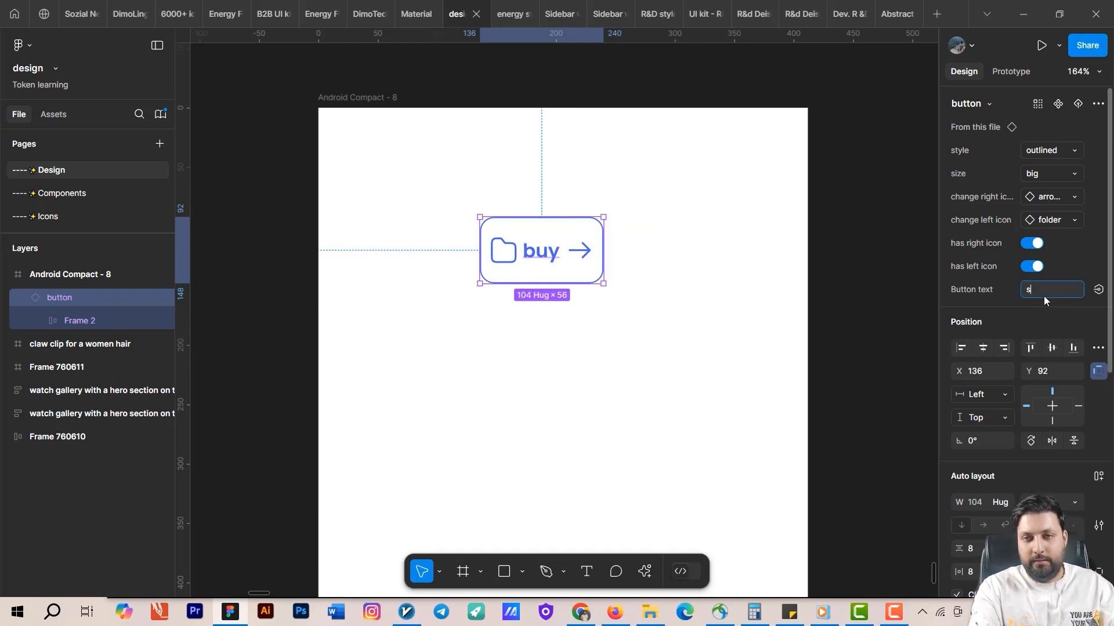
key(Return)
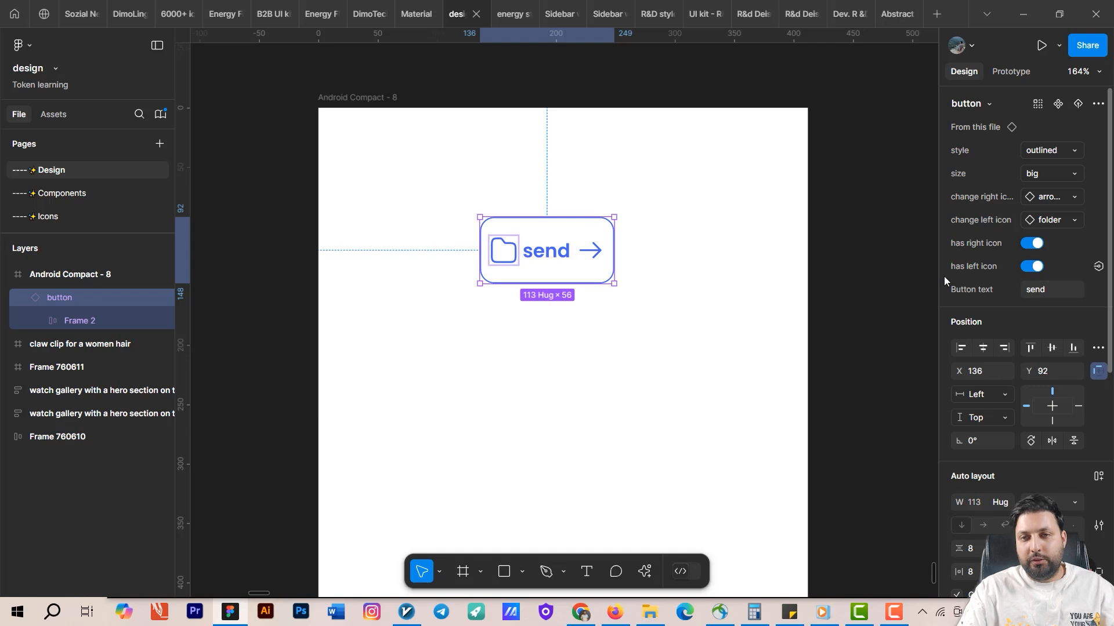
click(1032, 267)
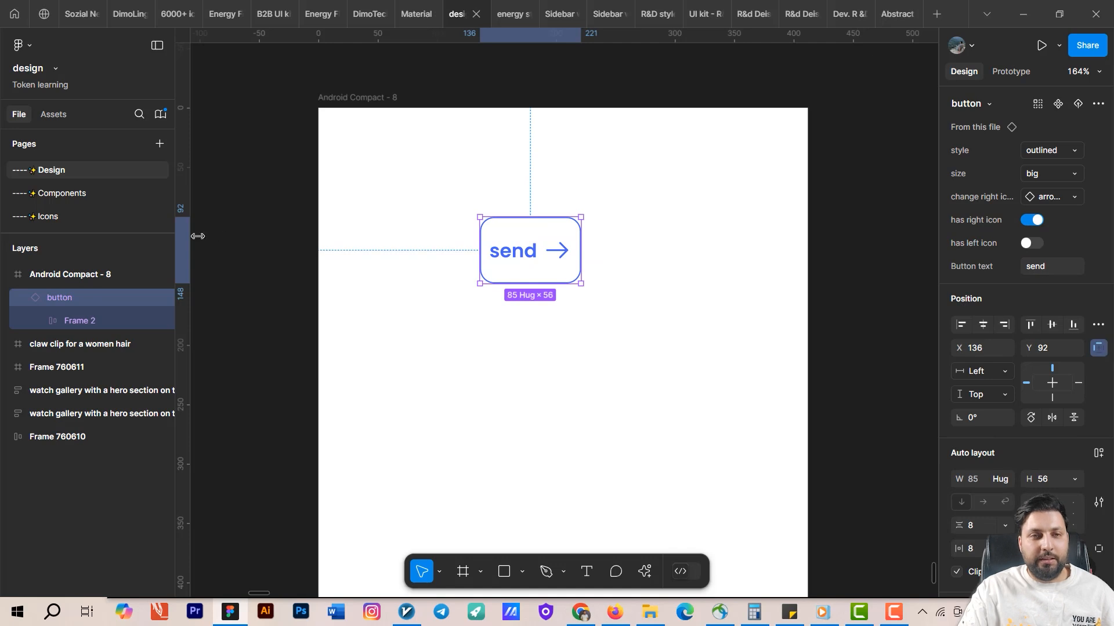
click(43, 193)
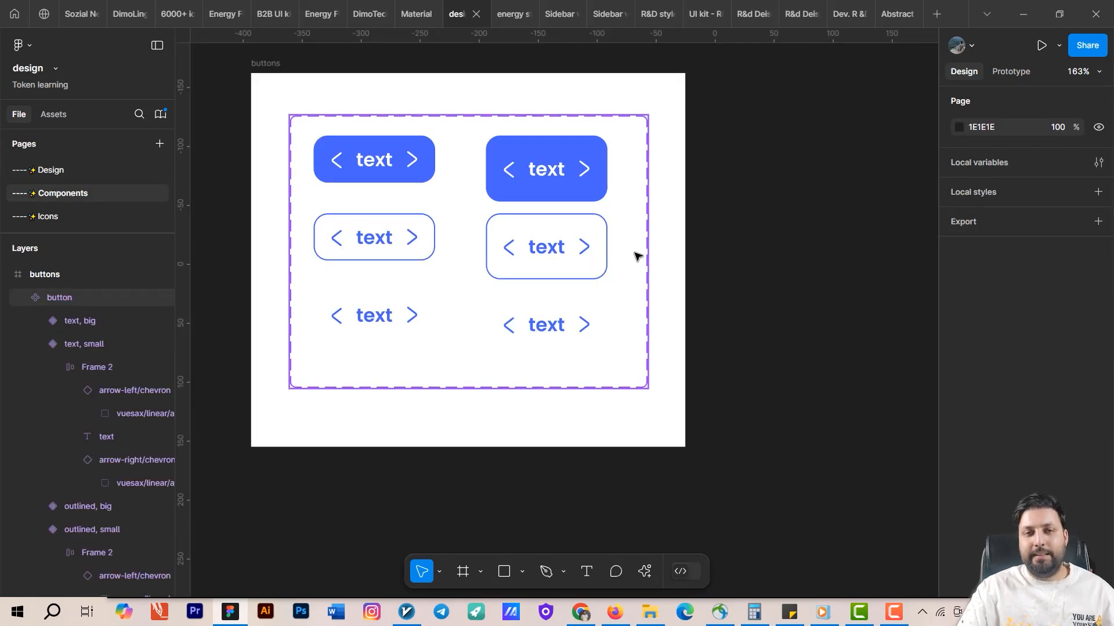